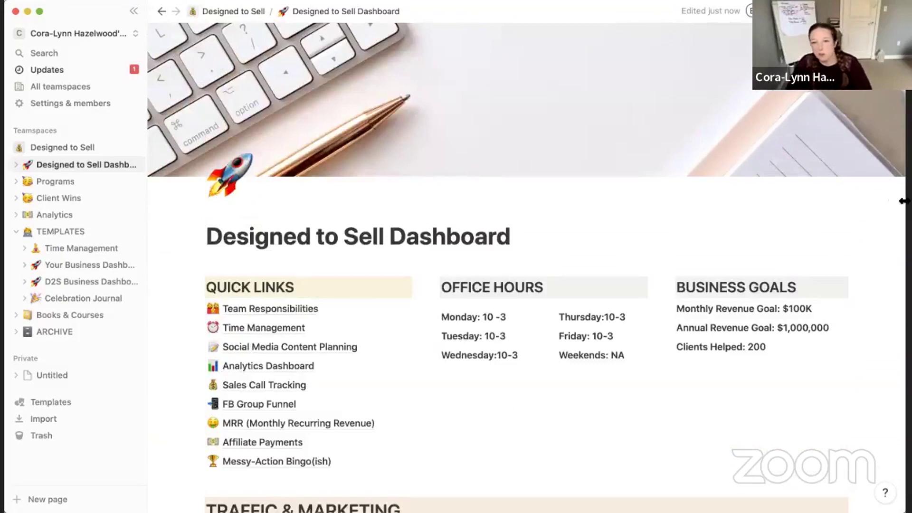
- Look over the Designed to Sell Dashboard, from the quick links through marketing, offers and revenue to the tech links
left_click_drag(904, 200, 881, 201)
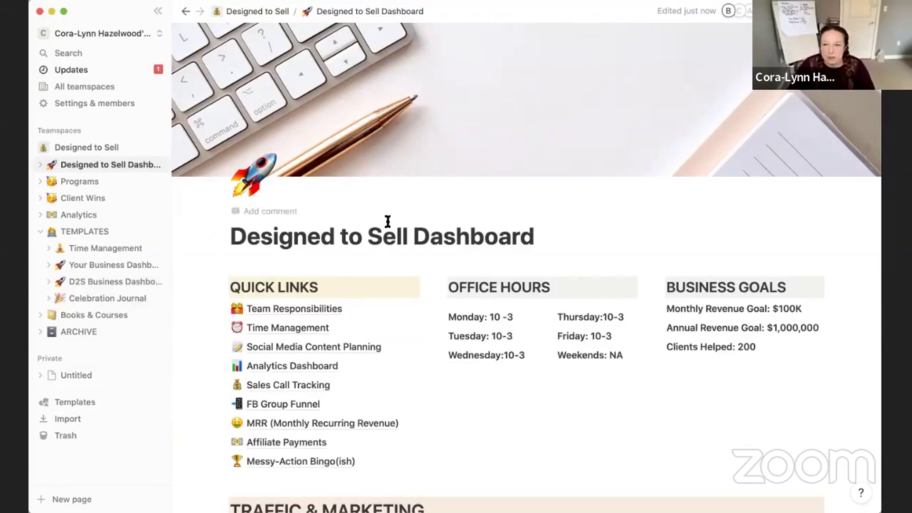
scroll(385, 422, "down", 2)
scroll(385, 422, "down", 15)
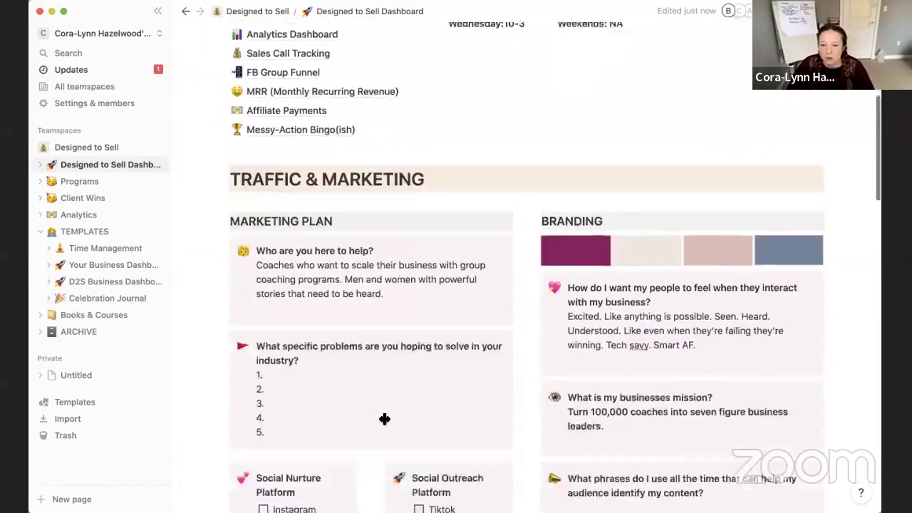
scroll(383, 418, "down", 15)
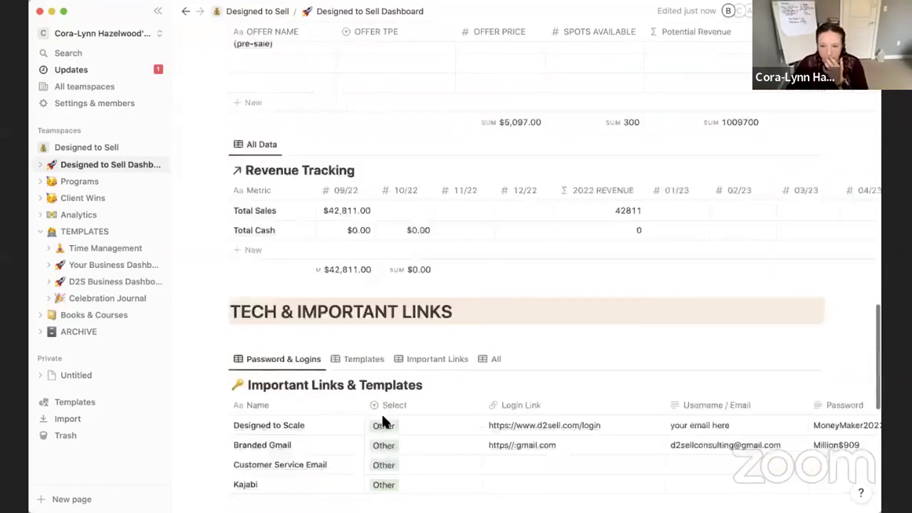
scroll(383, 415, "up", 20)
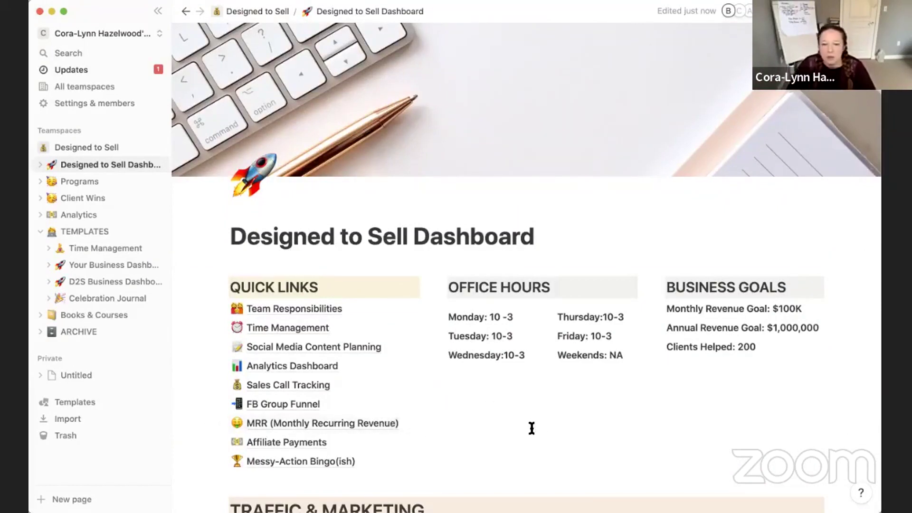
scroll(528, 427, "down", 1)
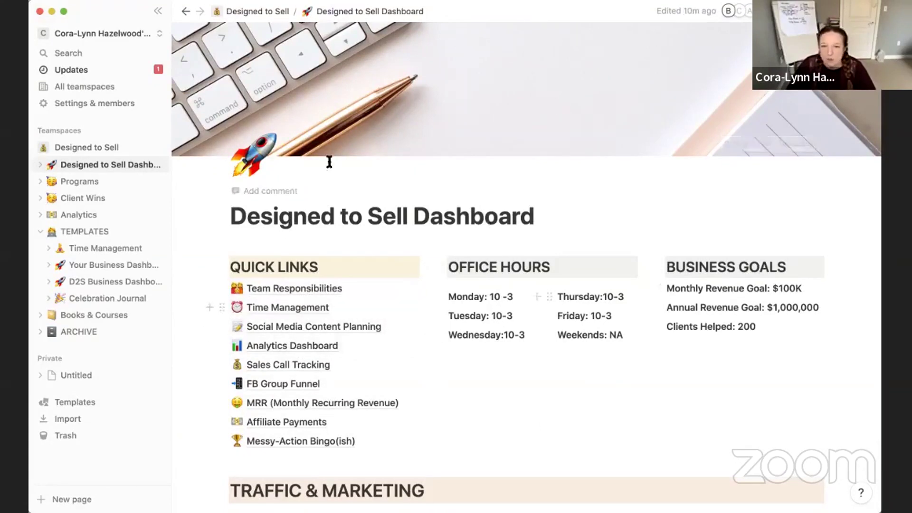
scroll(400, 213, "down", 10)
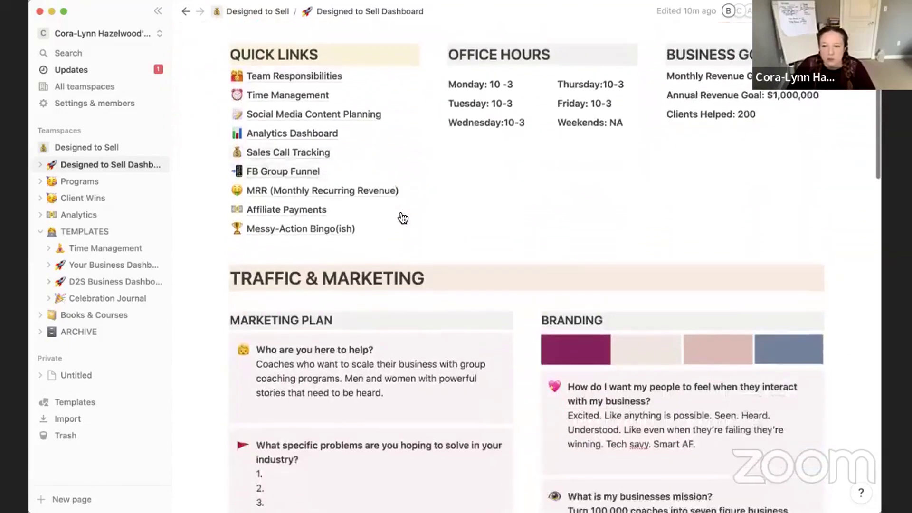
scroll(401, 213, "down", 10)
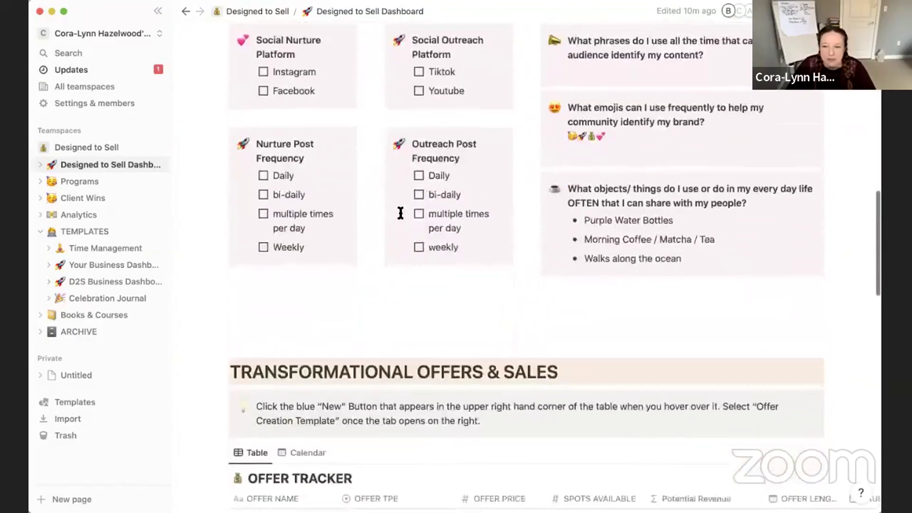
scroll(400, 213, "down", 8)
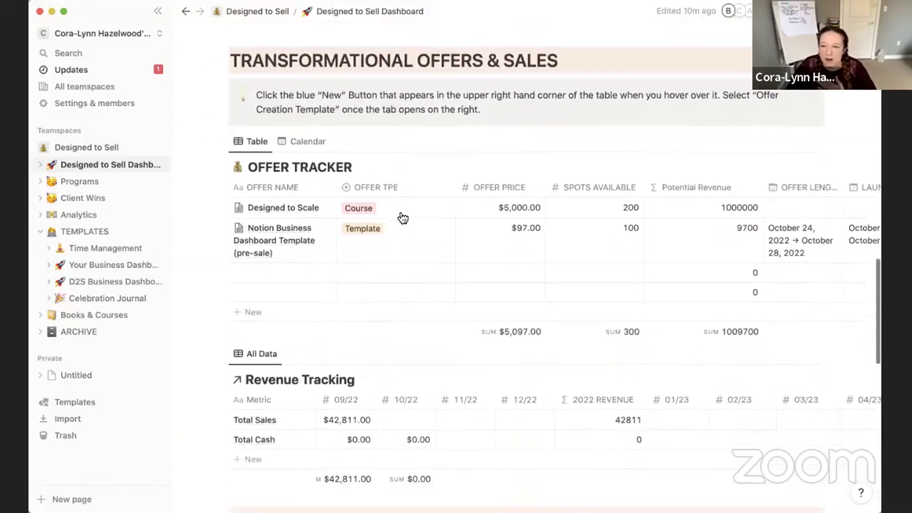
scroll(400, 213, "down", 3)
scroll(401, 213, "up", 20)
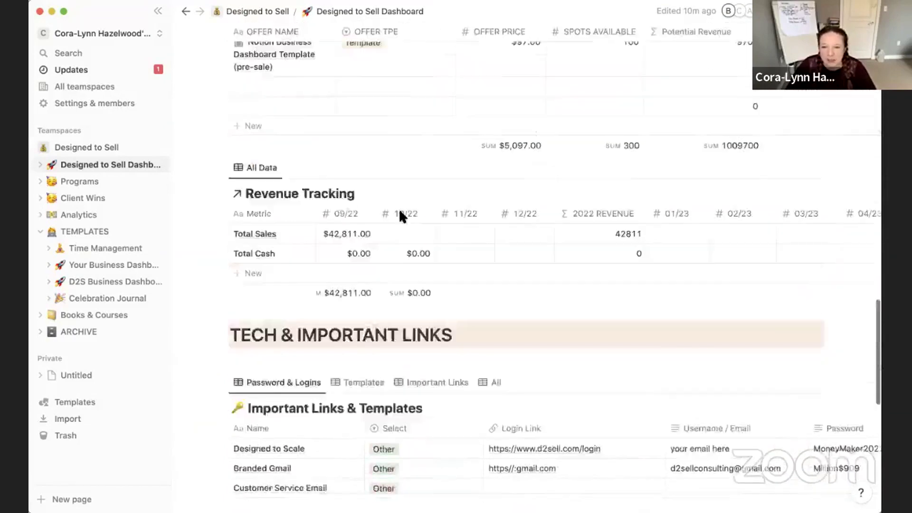
scroll(400, 214, "up", 2)
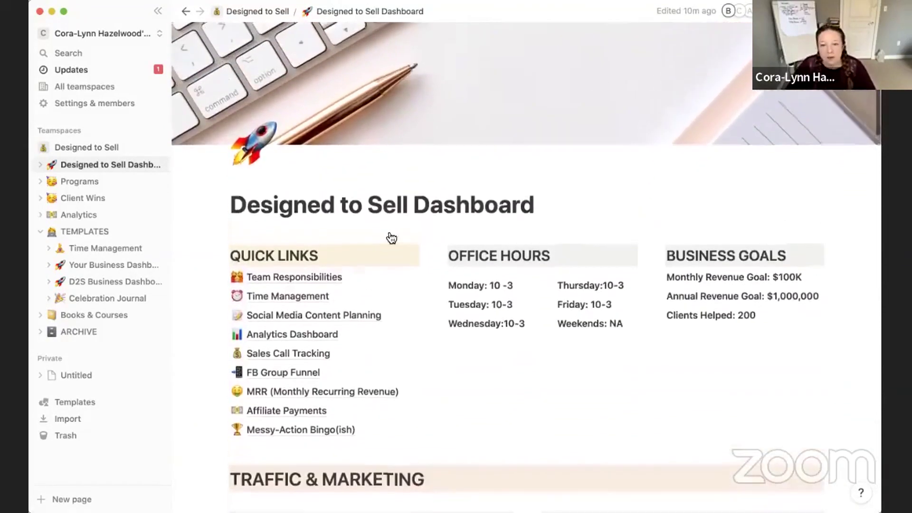
- View the Time Management page's weekday and recurring task sections for the team, and return to the Designed to Sell Dashboard
left_click(318, 304)
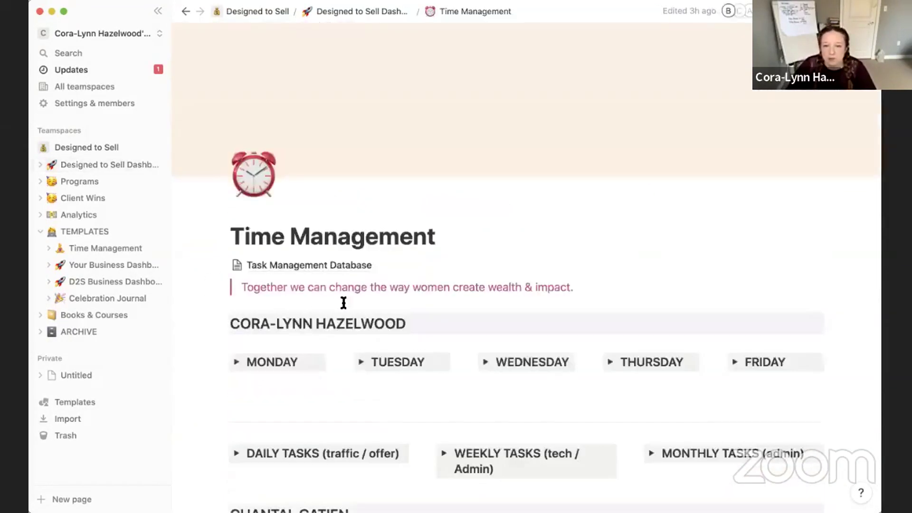
scroll(343, 284, "down", 1)
scroll(512, 161, "up", 1)
scroll(426, 226, "down", 4)
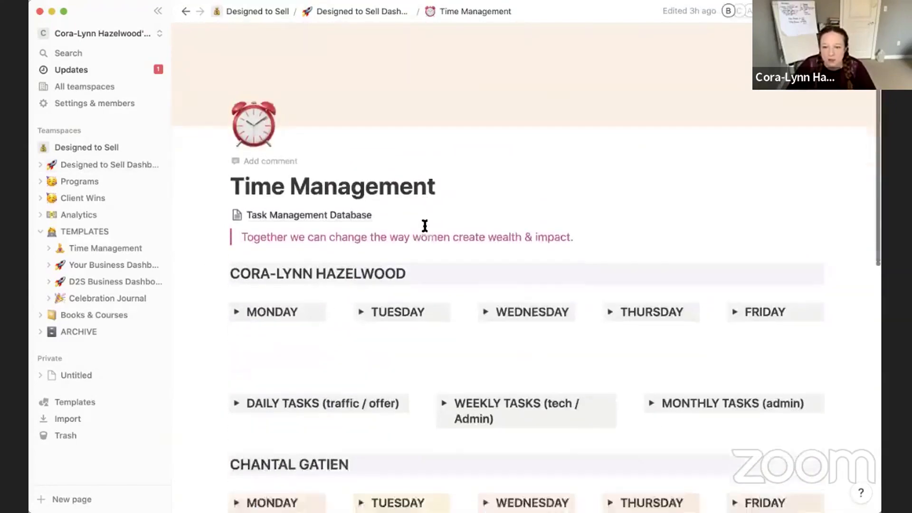
scroll(400, 232, "down", 7)
scroll(401, 233, "up", 11)
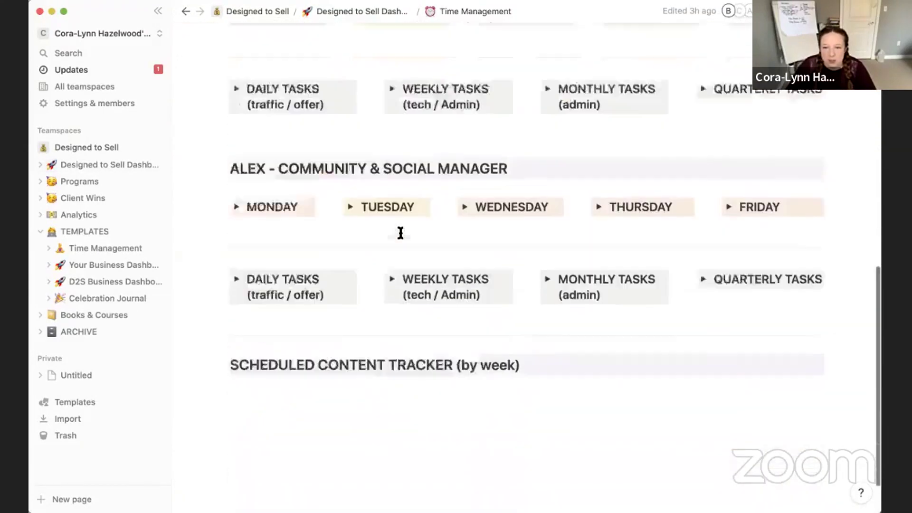
left_click(357, 13)
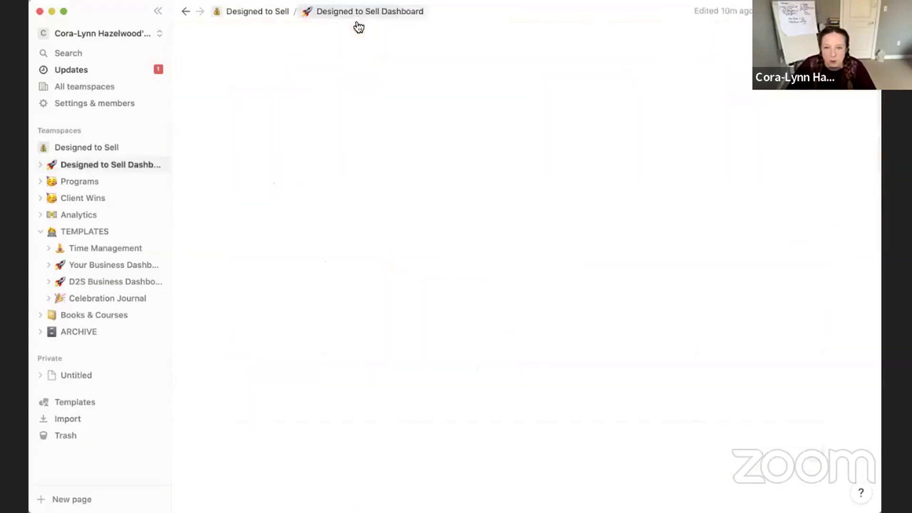
- Review the dashboard's office hours and business goals, highlighting the revenue goal and clients helped figures
scroll(385, 259, "down", 1)
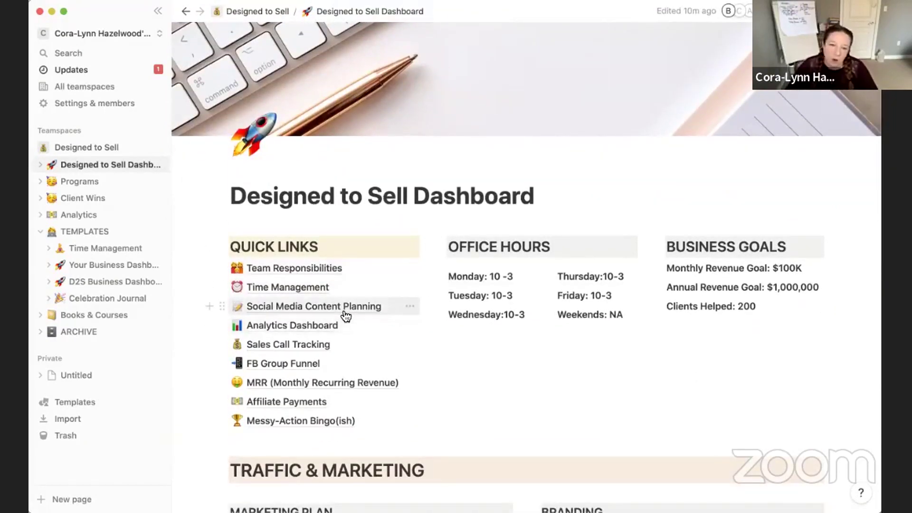
scroll(346, 316, "down", 1)
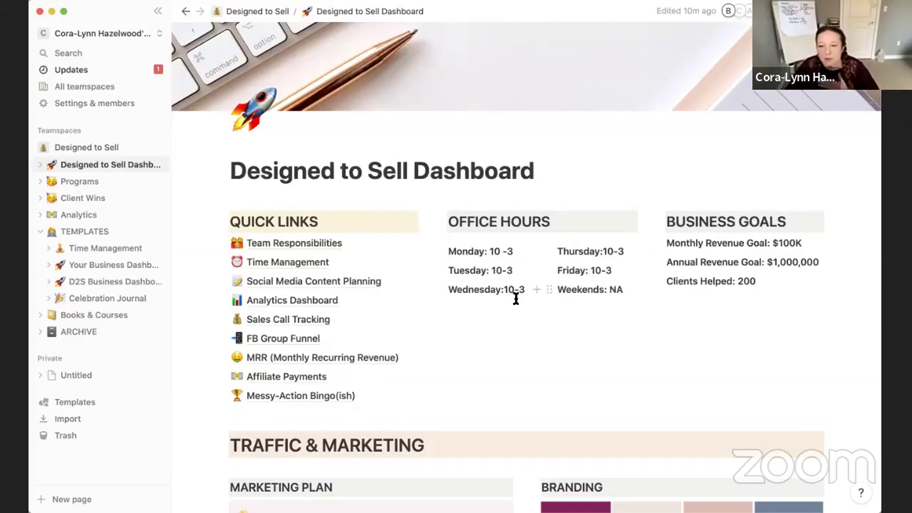
left_click(488, 254)
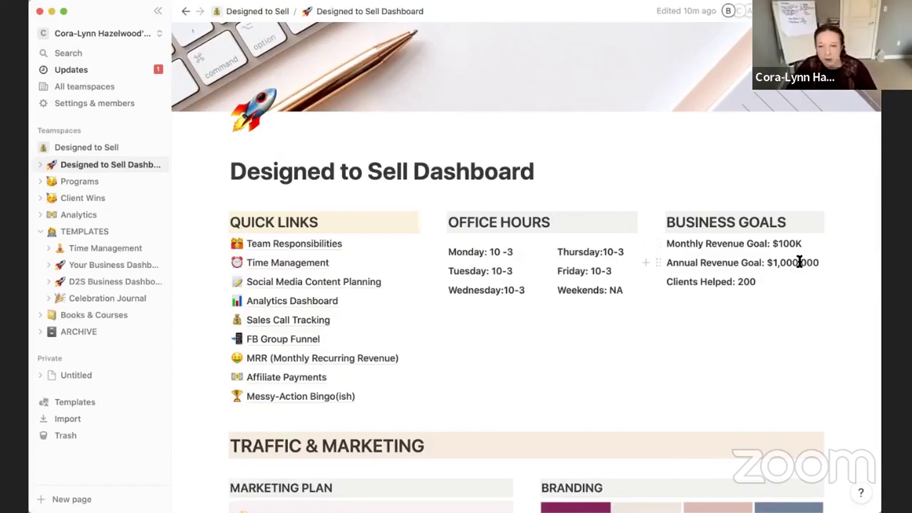
left_click_drag(771, 241, 821, 260)
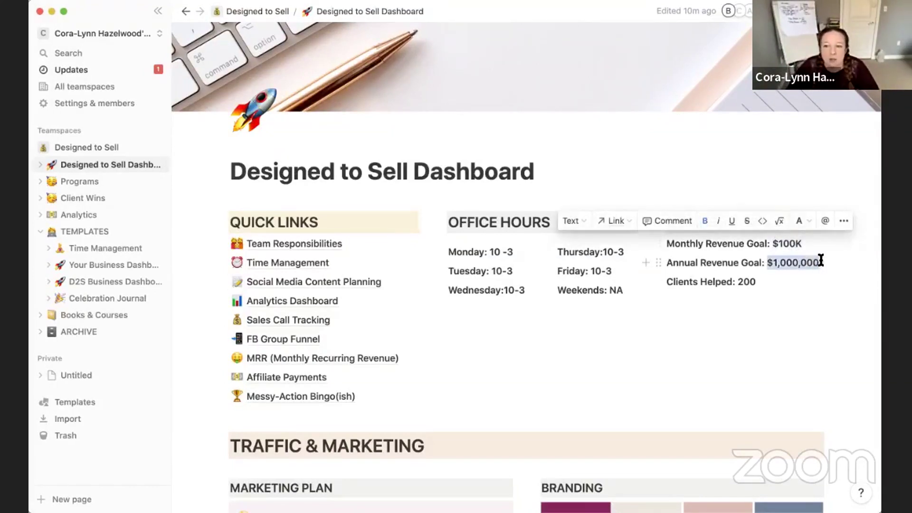
left_click(785, 281)
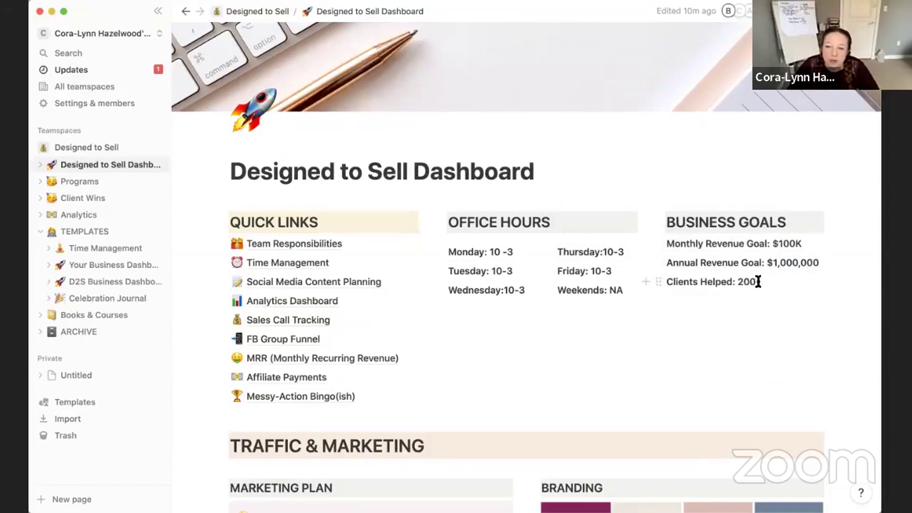
left_click_drag(758, 282, 738, 281)
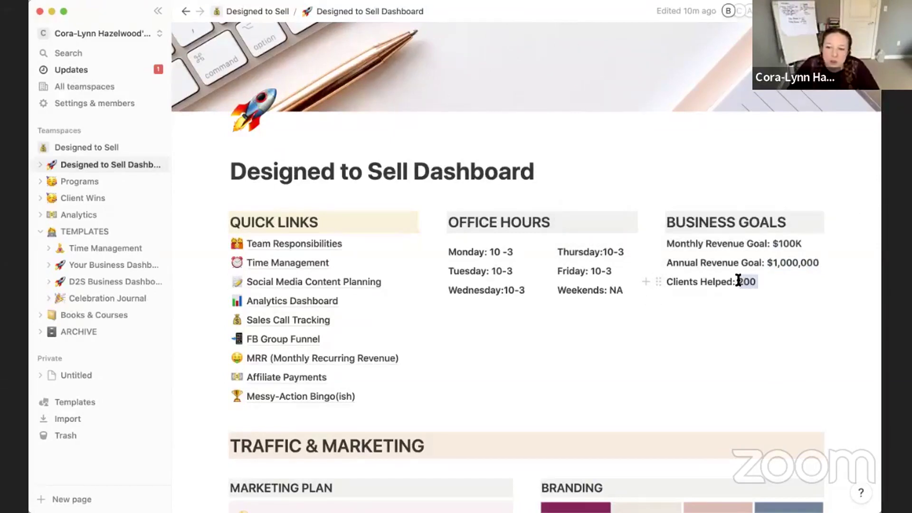
left_click(735, 329)
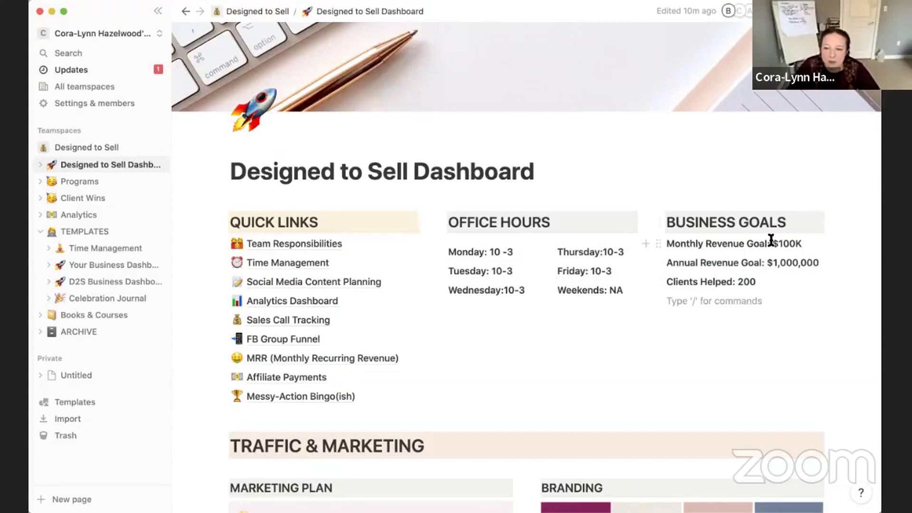
left_click_drag(770, 240, 809, 243)
left_click_drag(765, 263, 820, 264)
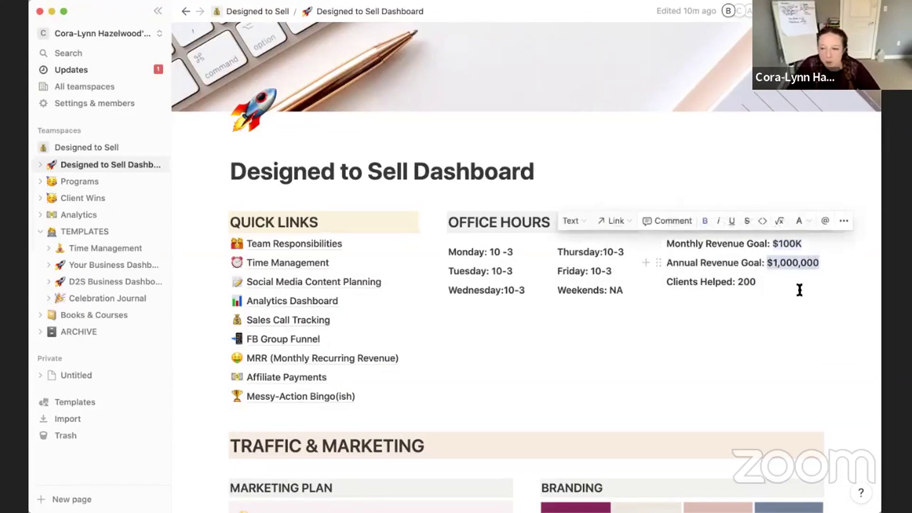
- Add a "Why:" line below Clients Helped in the Business Goals section
left_click(763, 307)
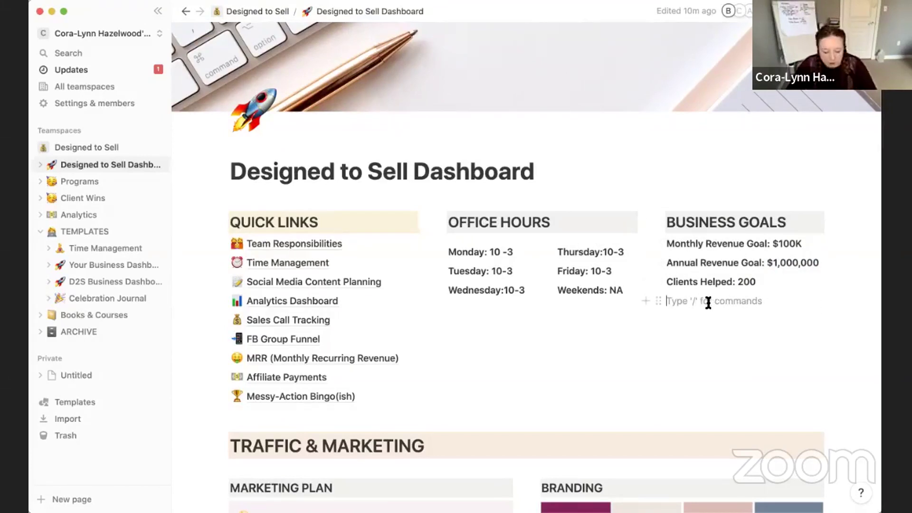
type("Why:")
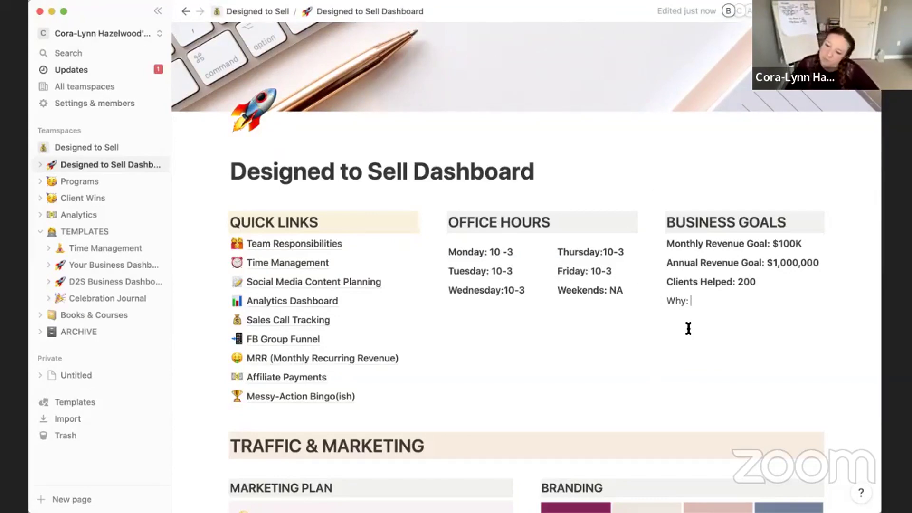
- Mark Daily as done under both Nurture Post Frequency and Outreach Post Frequency in the marketing plan
scroll(470, 366, "down", 5)
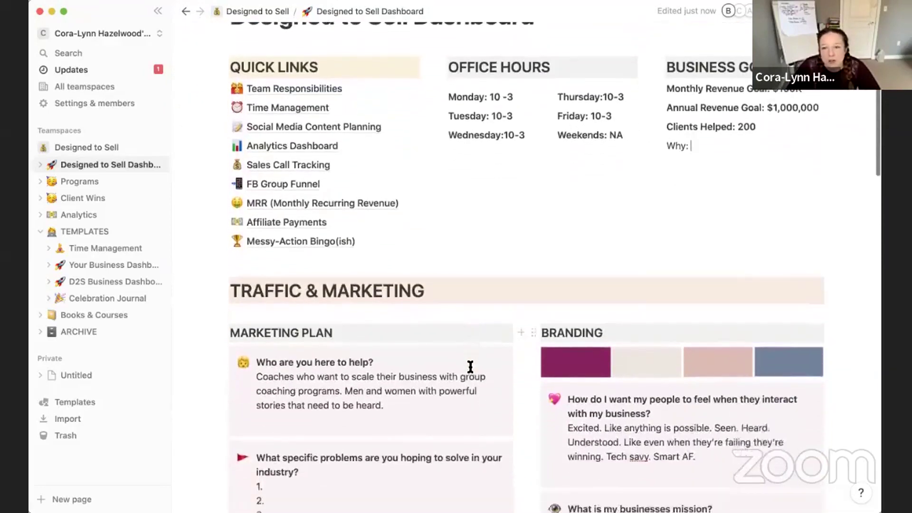
scroll(470, 366, "down", 5)
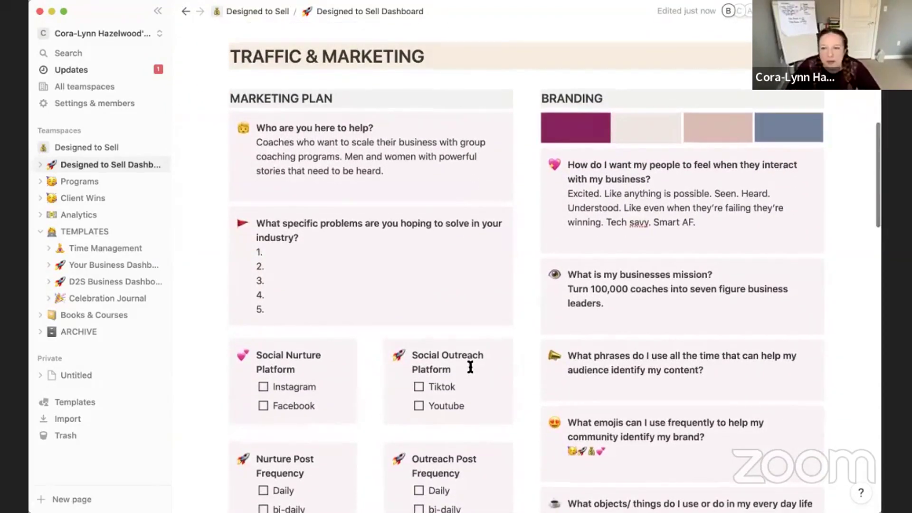
scroll(470, 366, "up", 6)
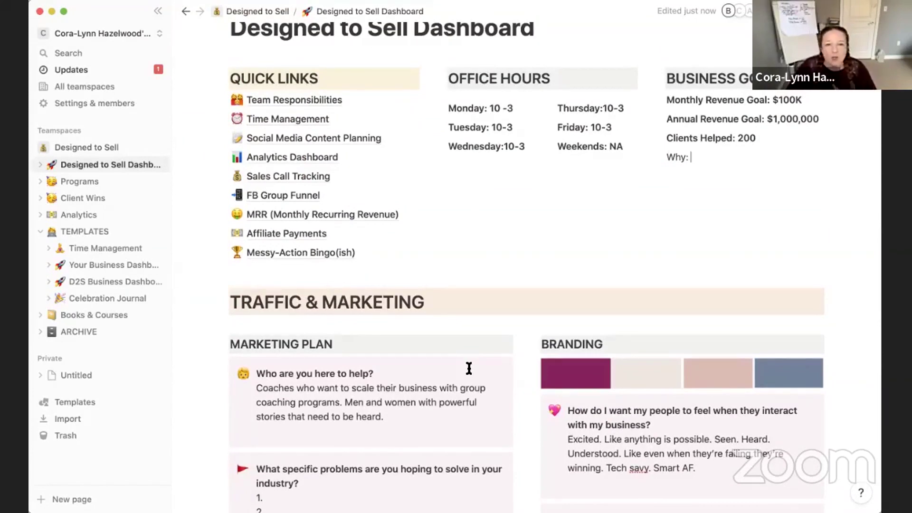
scroll(407, 433, "down", 4)
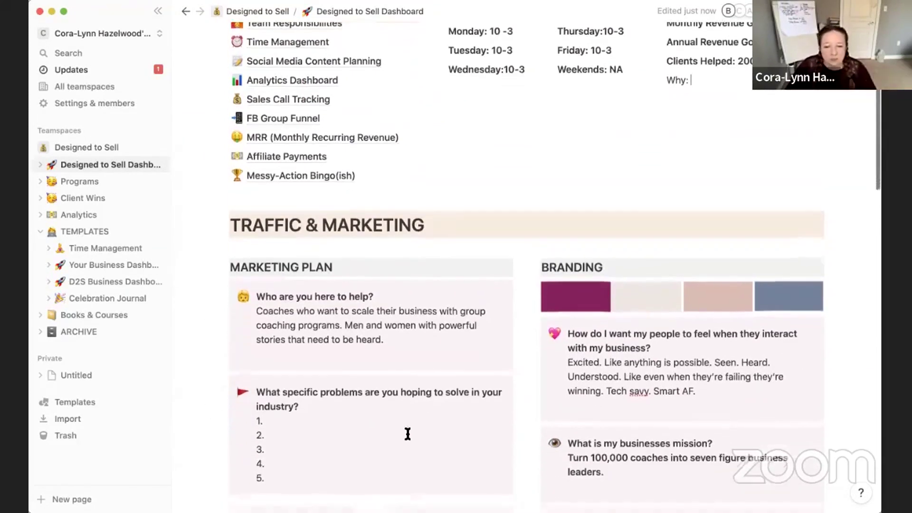
scroll(407, 433, "down", 2)
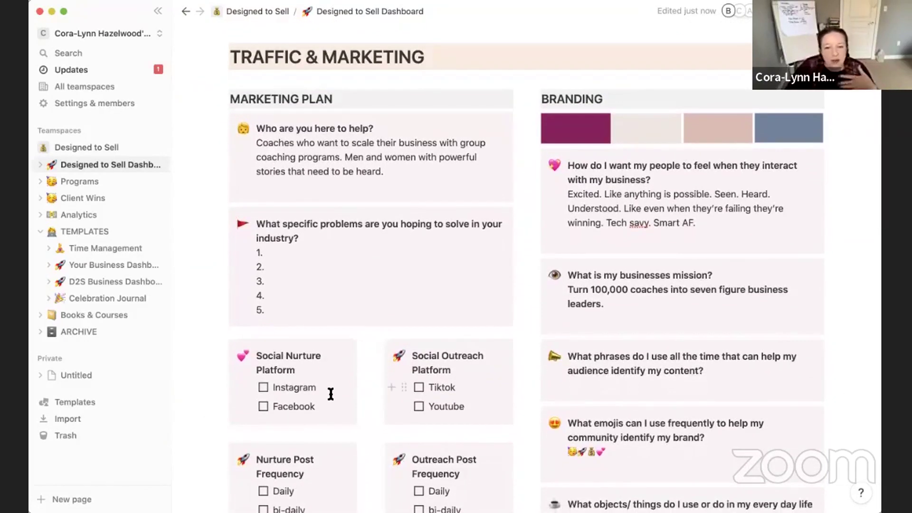
scroll(413, 384, "down", 1)
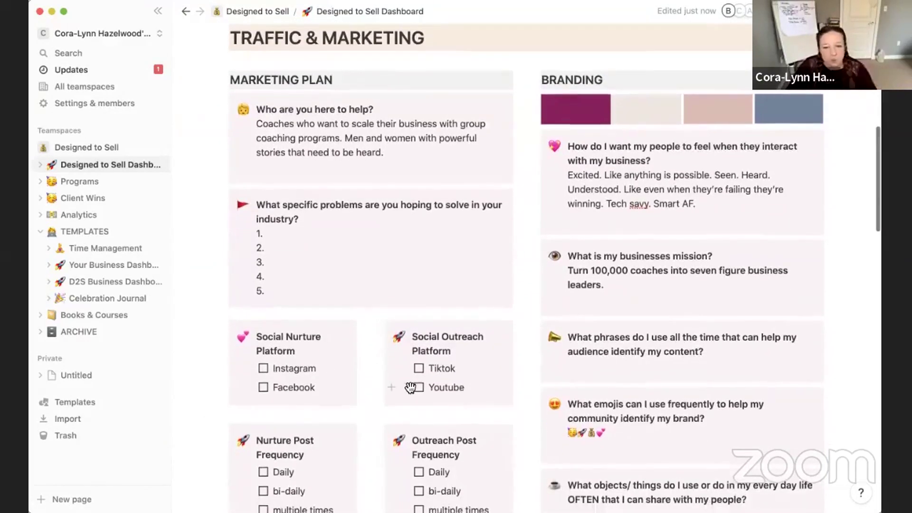
scroll(470, 369, "down", 1)
scroll(470, 369, "down", 2)
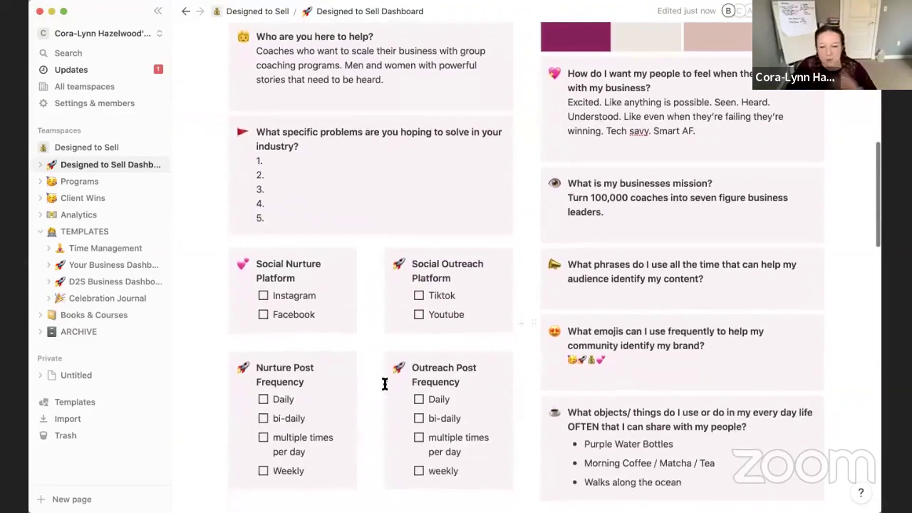
left_click(263, 399)
left_click(418, 399)
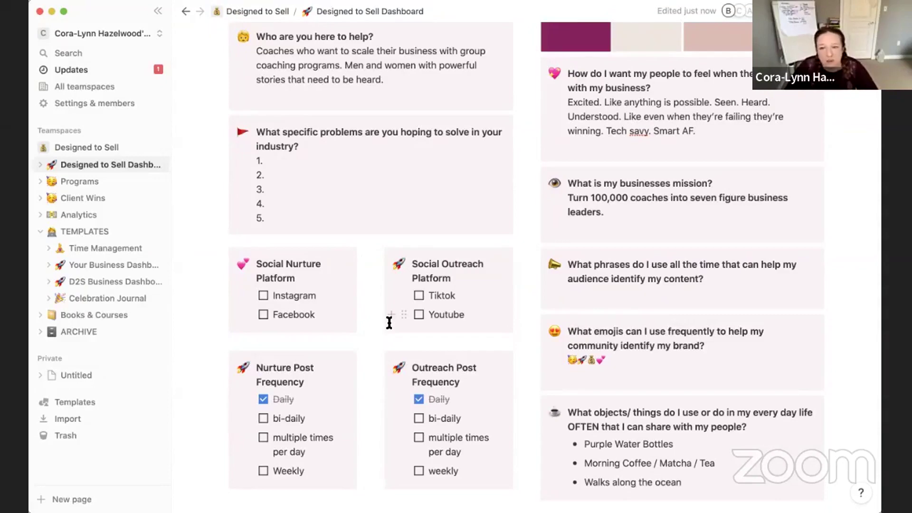
scroll(389, 322, "down", 1)
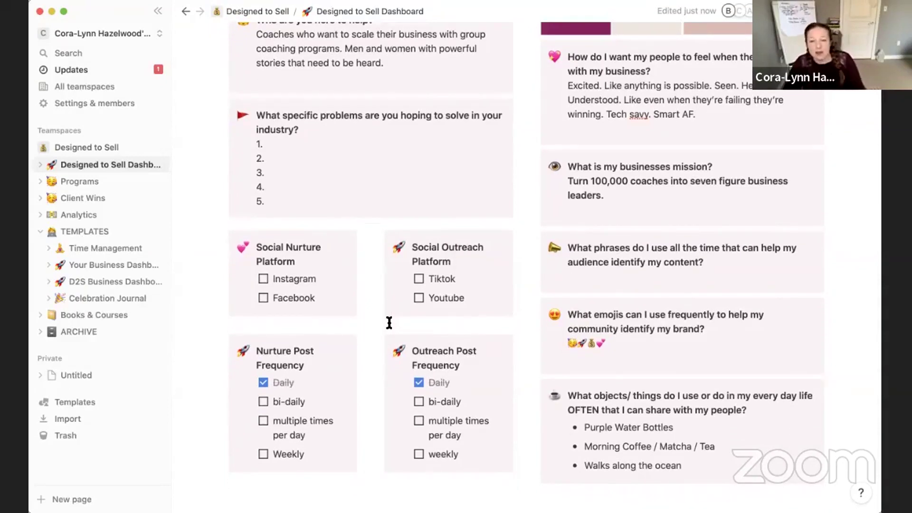
scroll(389, 322, "up", 5)
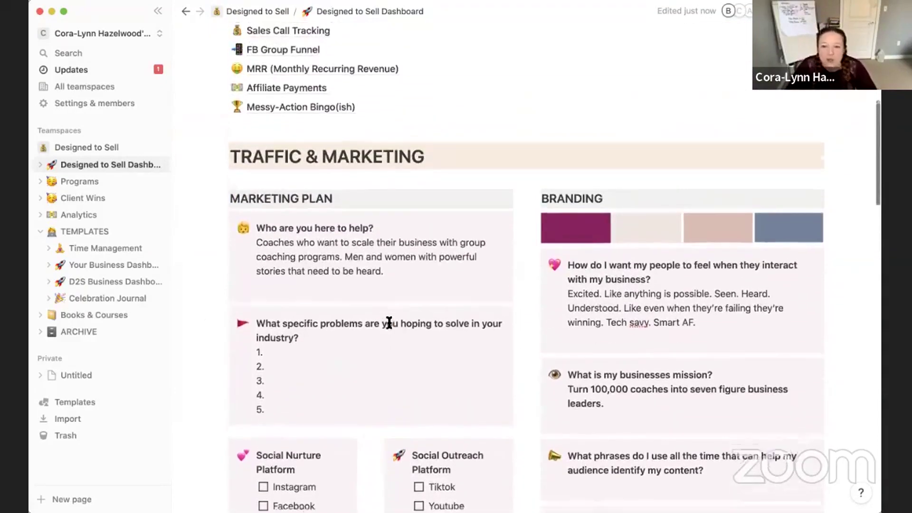
scroll(389, 322, "up", 4)
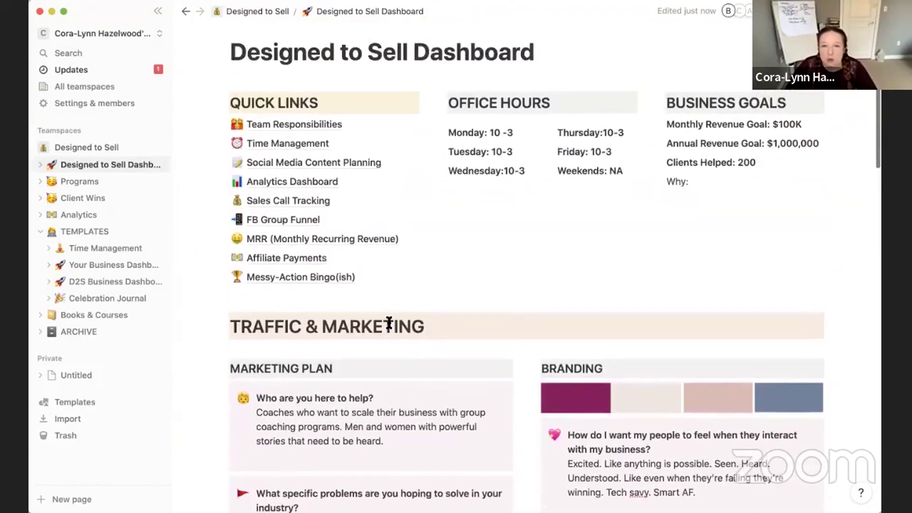
- Review the dashboard's quick links and the Marketing Plan and Branding questions under Traffic & Marketing
scroll(389, 322, "down", 1)
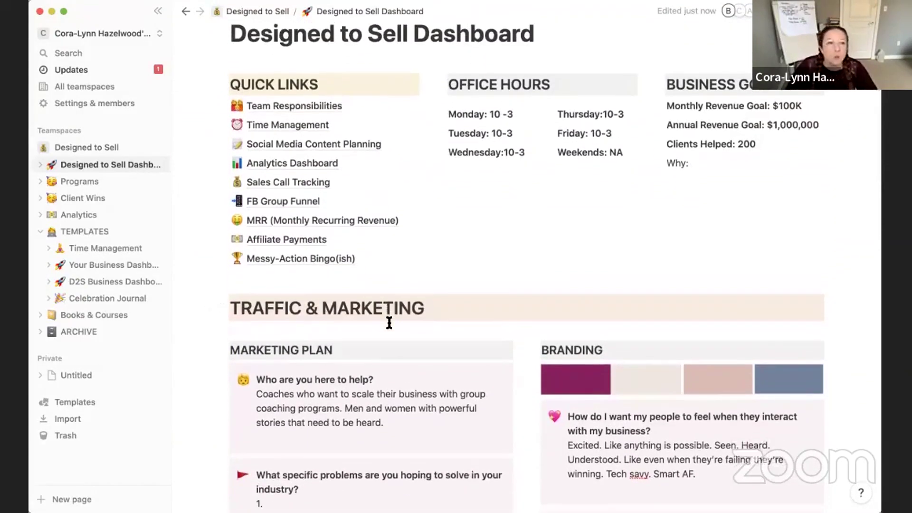
scroll(389, 322, "up", 2)
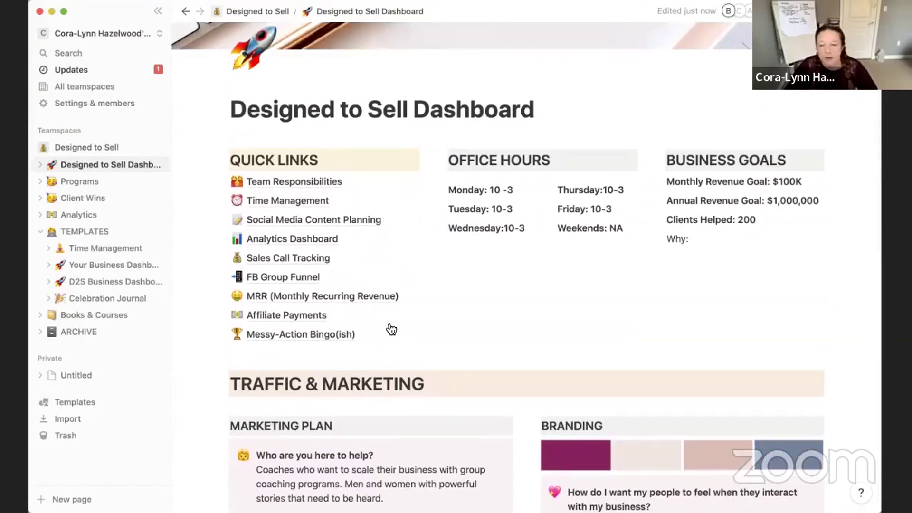
scroll(391, 329, "down", 5)
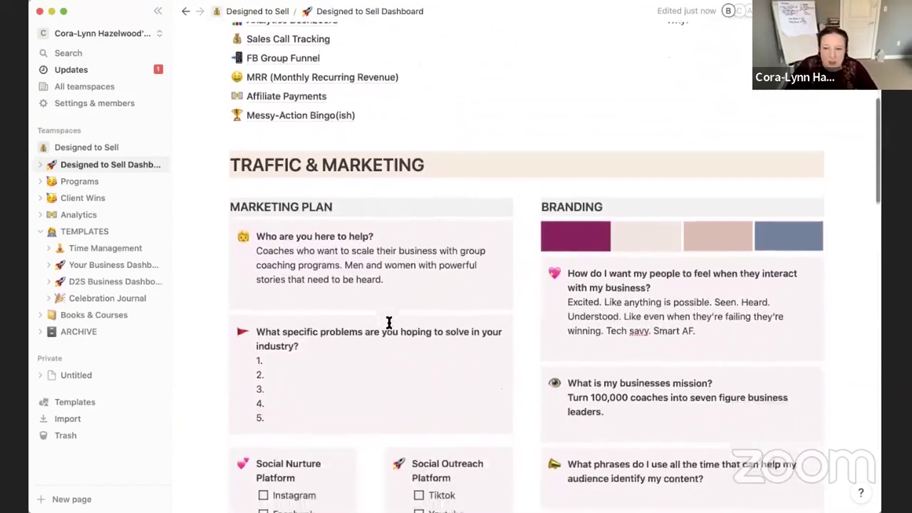
scroll(389, 322, "down", 1)
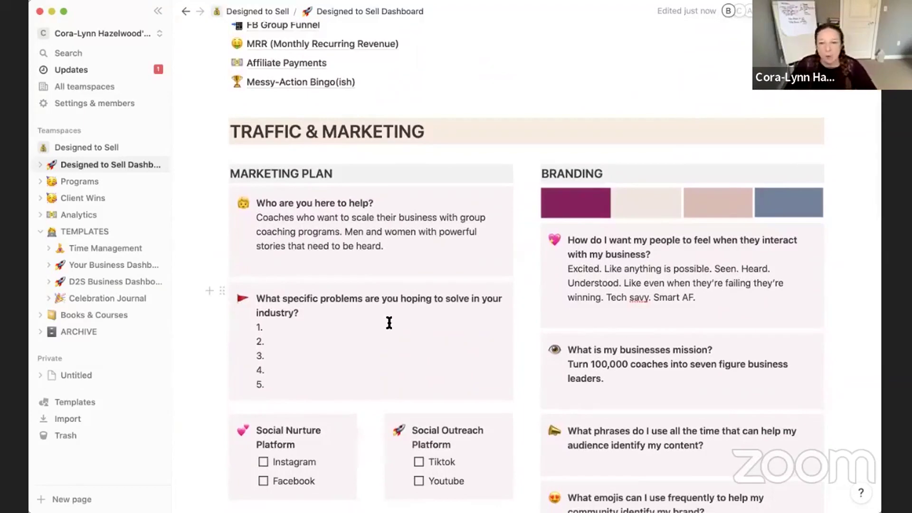
scroll(389, 323, "down", 4)
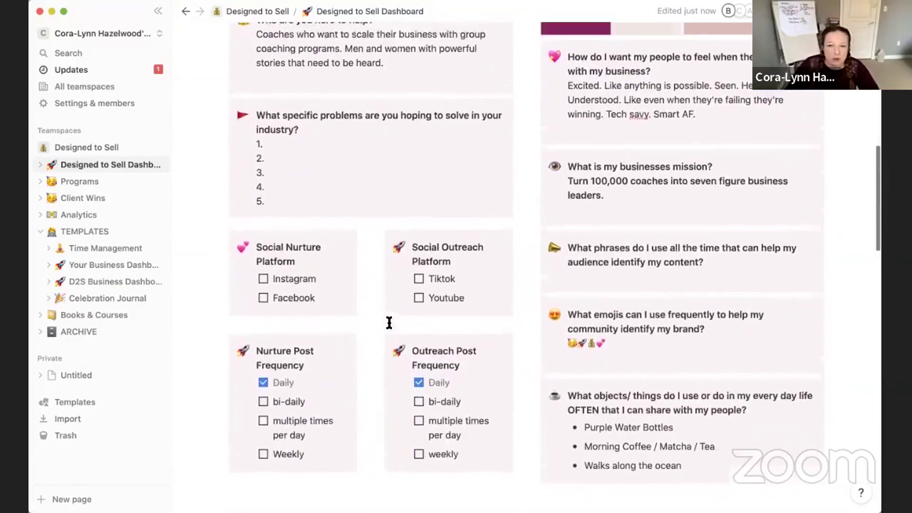
scroll(388, 323, "up", 1)
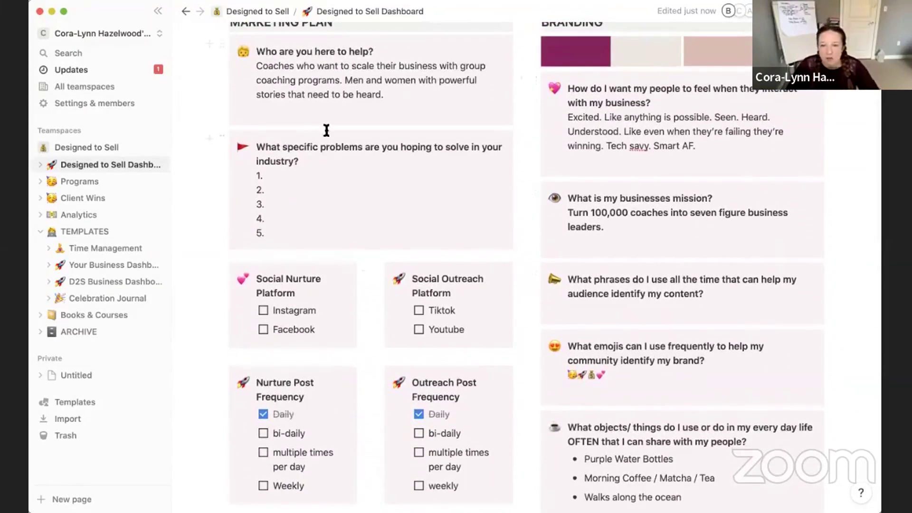
scroll(377, 319, "down", 1)
scroll(377, 320, "up", 1)
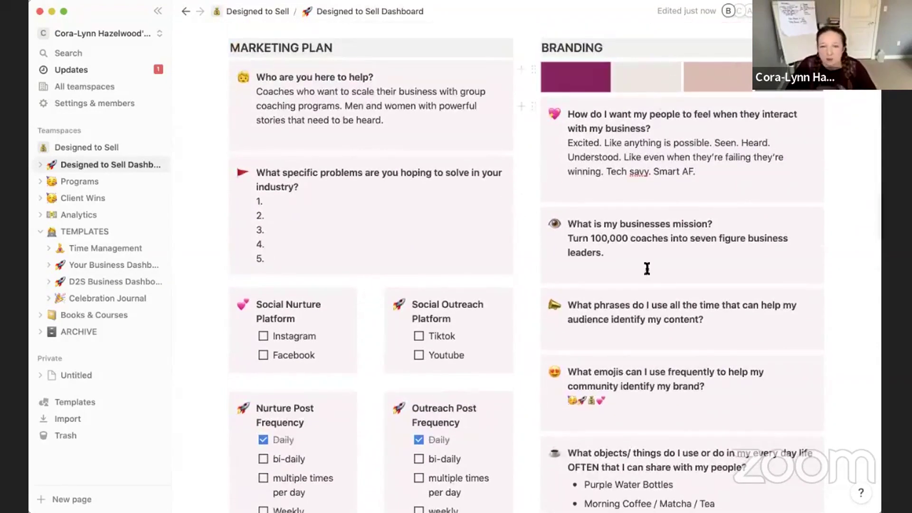
- Remove the bold formatting from the business mission answer in the Branding section
scroll(637, 327, "down", 2)
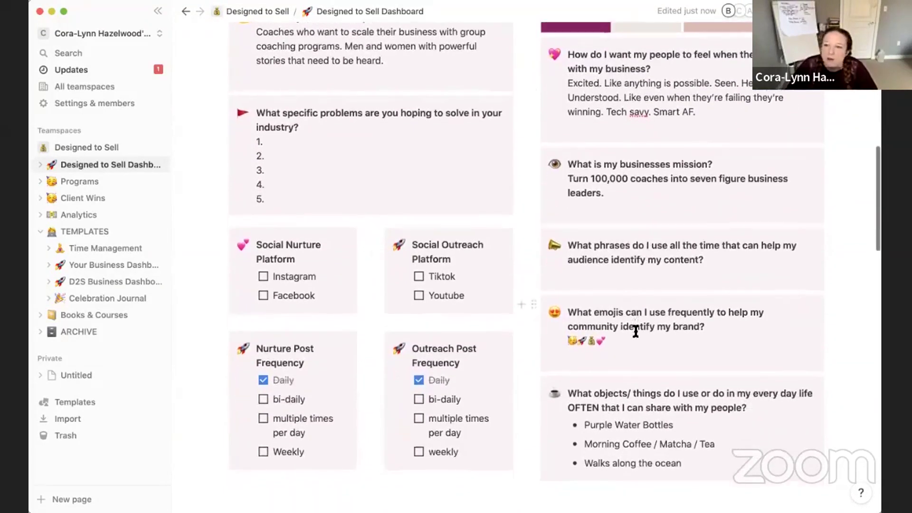
scroll(635, 331, "down", 1)
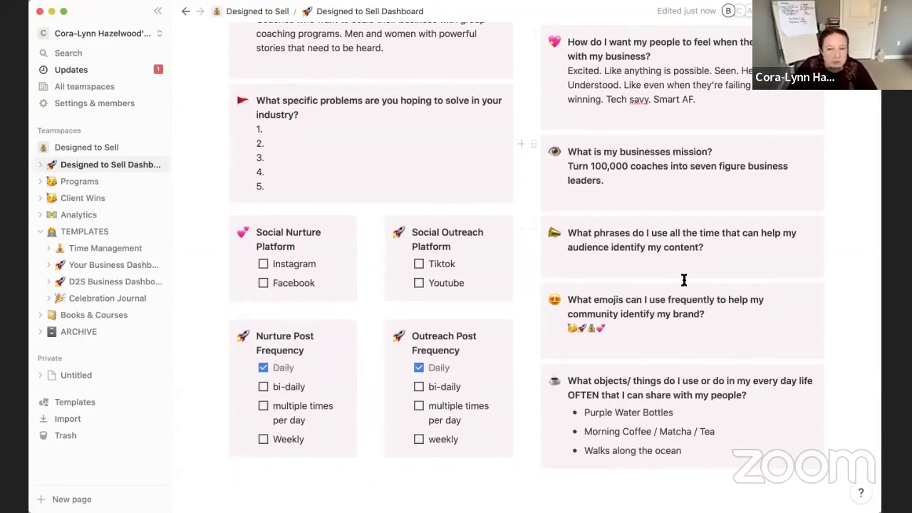
left_click_drag(609, 176, 567, 173)
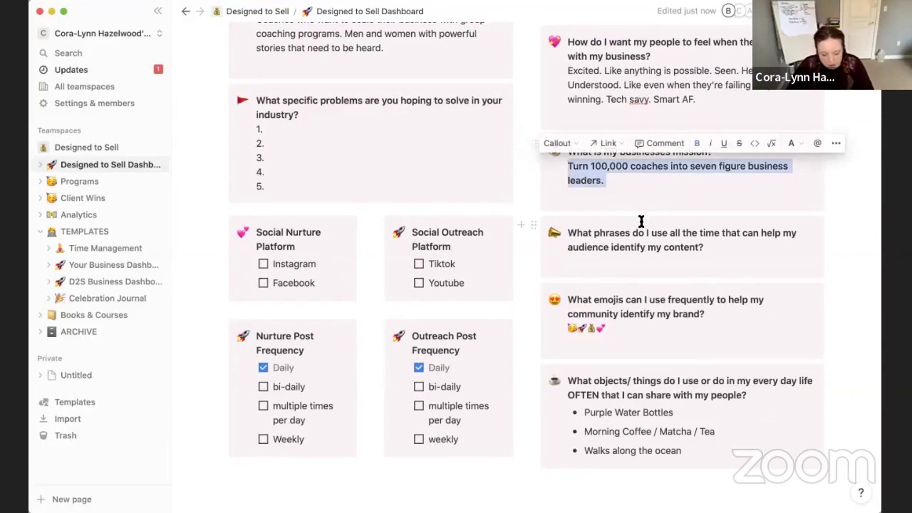
left_click(625, 196)
- Replace "ocean" with "lake" in the last bullet of the Branding section's everyday objects list
scroll(612, 218, "down", 2)
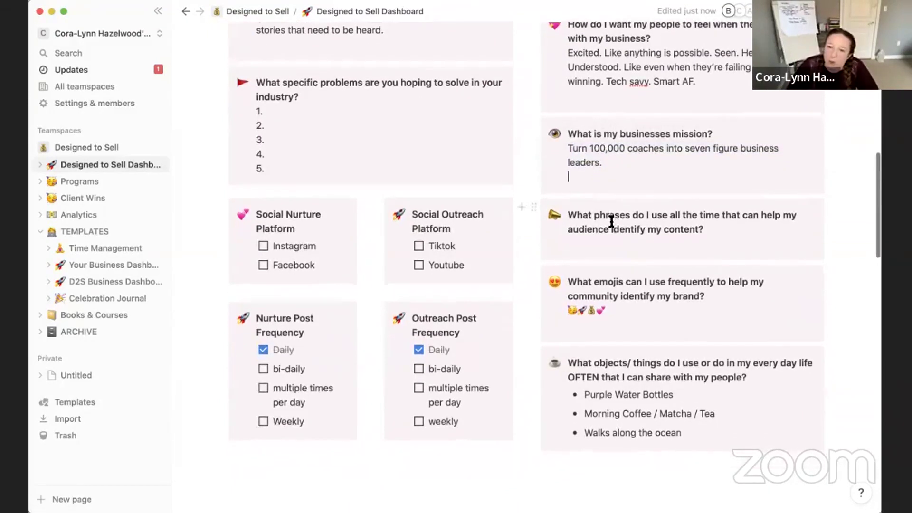
scroll(613, 228, "down", 3)
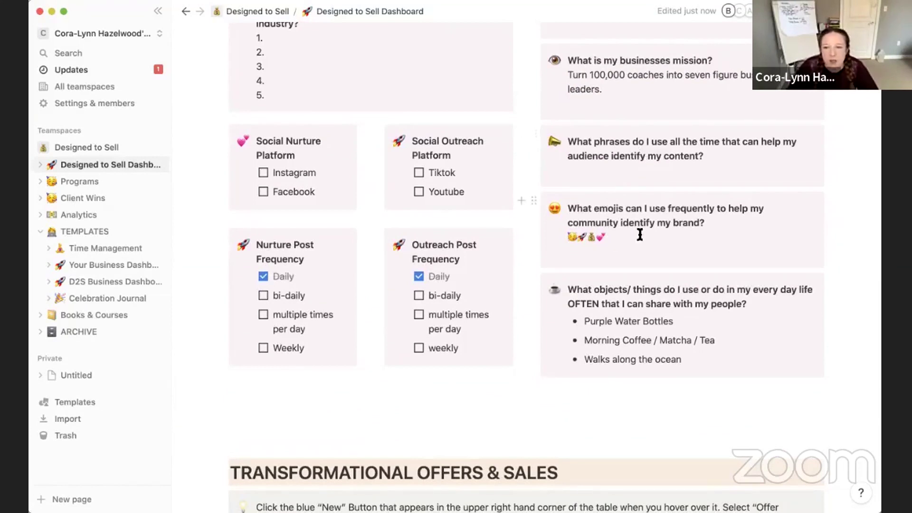
scroll(627, 252, "down", 2)
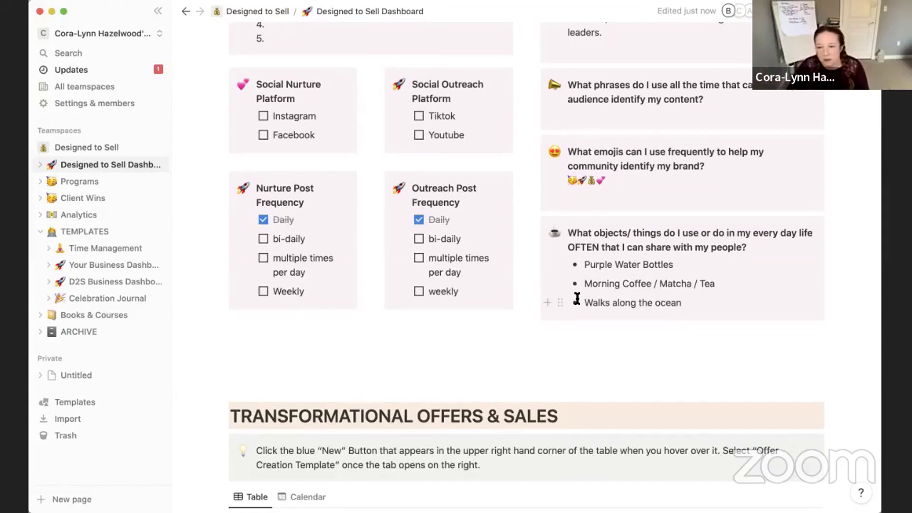
left_click_drag(683, 302, 654, 302)
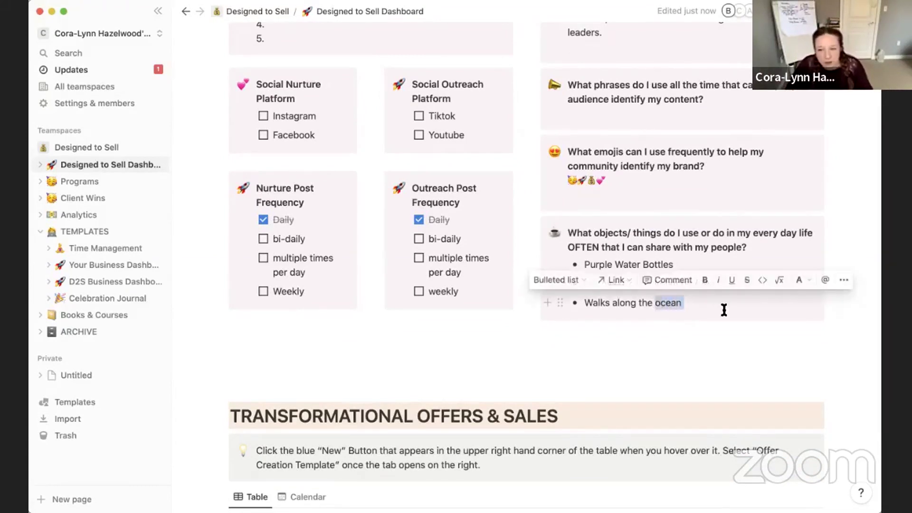
type("lake")
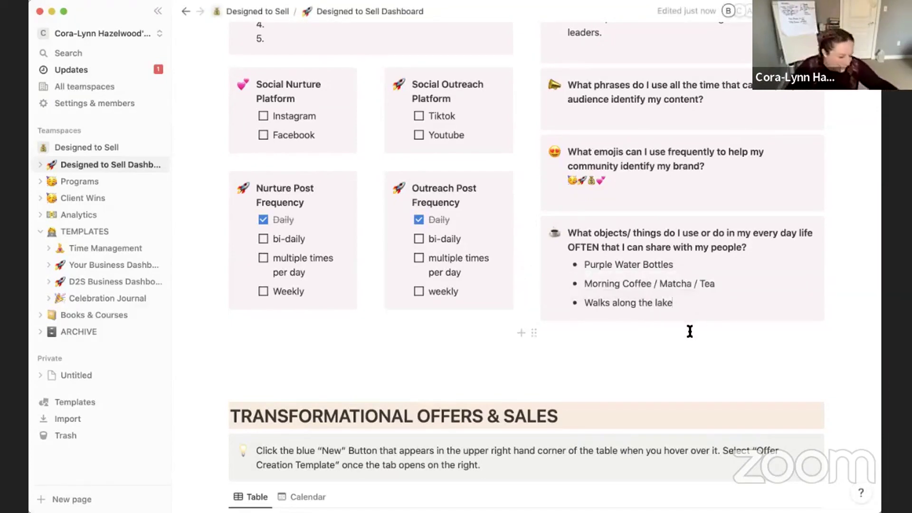
- Mark Tiktok and Youtube as social outreach platforms and Facebook and Instagram as social nurture platforms in the marketing plan
scroll(493, 346, "down", 5)
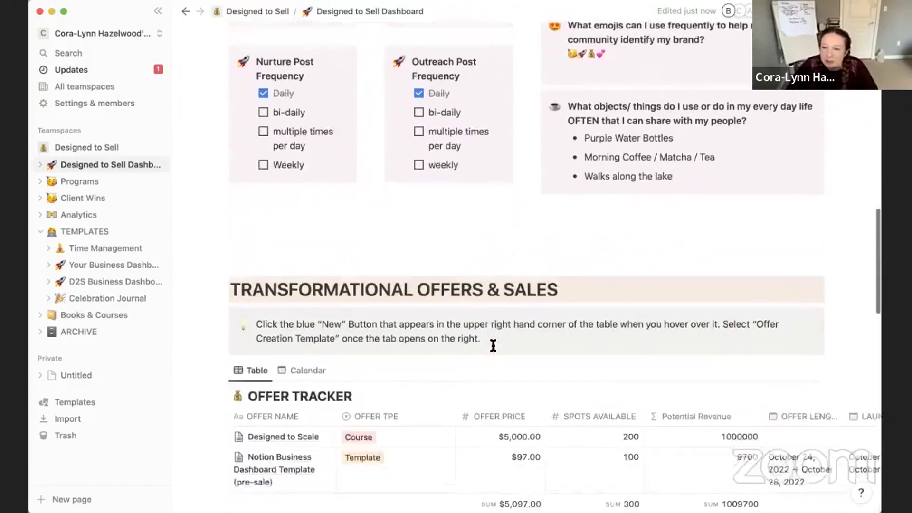
scroll(499, 339, "up", 10)
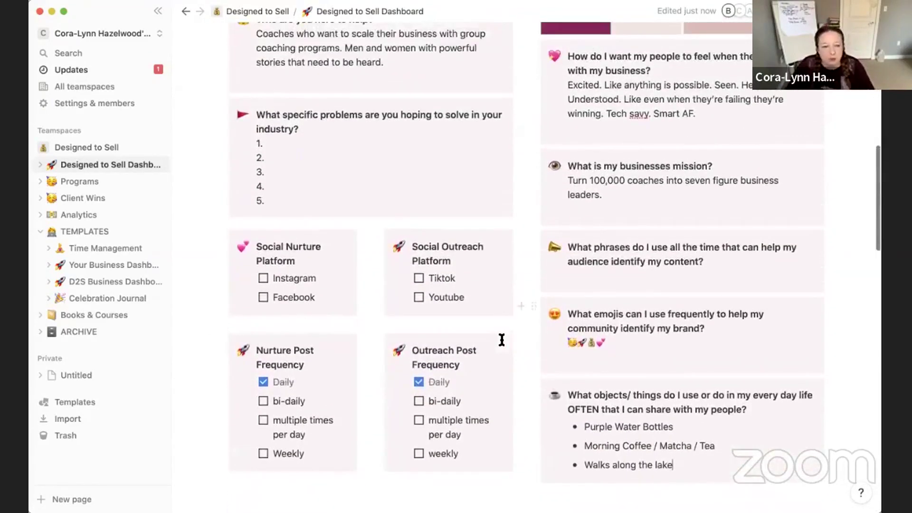
scroll(501, 339, "up", 2)
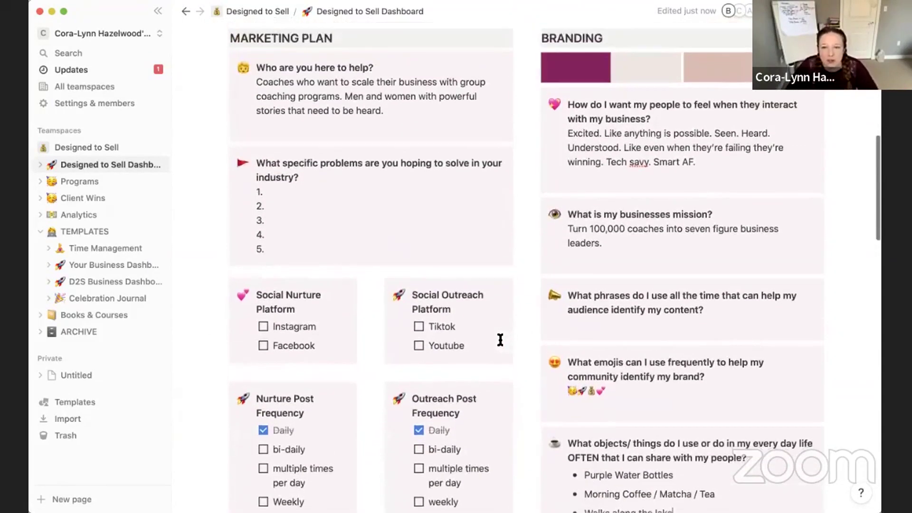
scroll(500, 340, "down", 3)
scroll(500, 339, "down", 3)
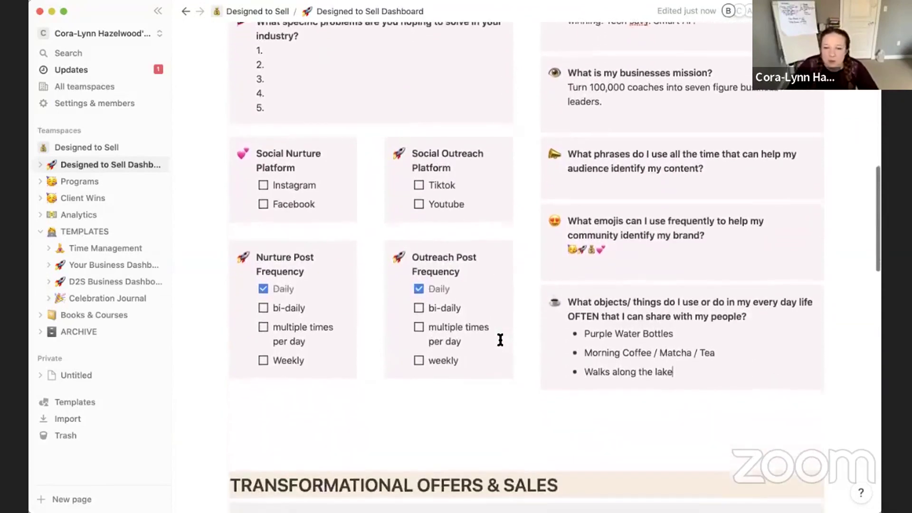
left_click(418, 154)
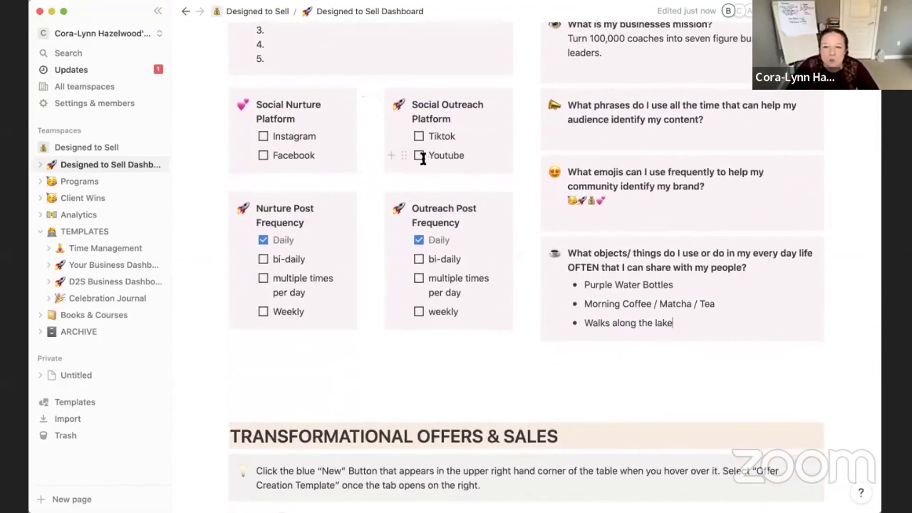
left_click(418, 135)
left_click(263, 152)
left_click(263, 136)
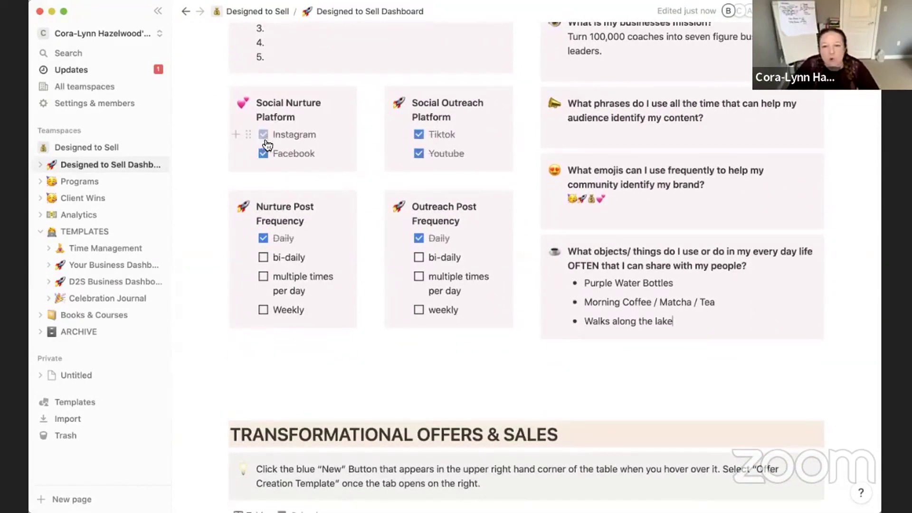
- Examine the Offer Tracker and Revenue Tracking tables under Transformational Offers & Sales
scroll(372, 285, "down", 1)
scroll(373, 285, "up", 1)
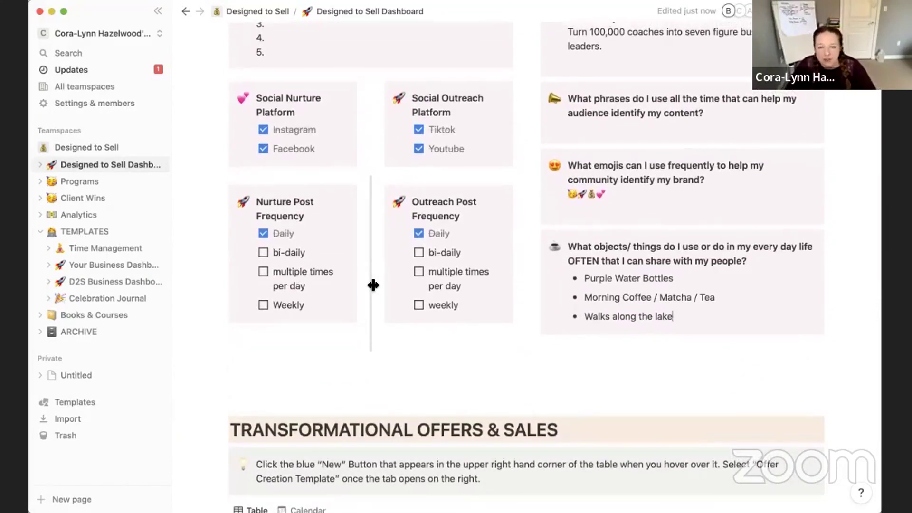
scroll(373, 285, "up", 5)
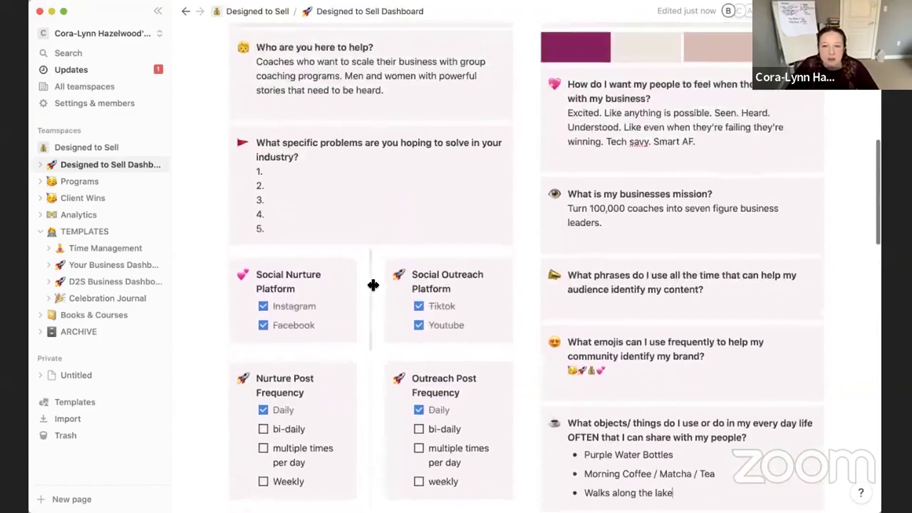
scroll(371, 284, "down", 11)
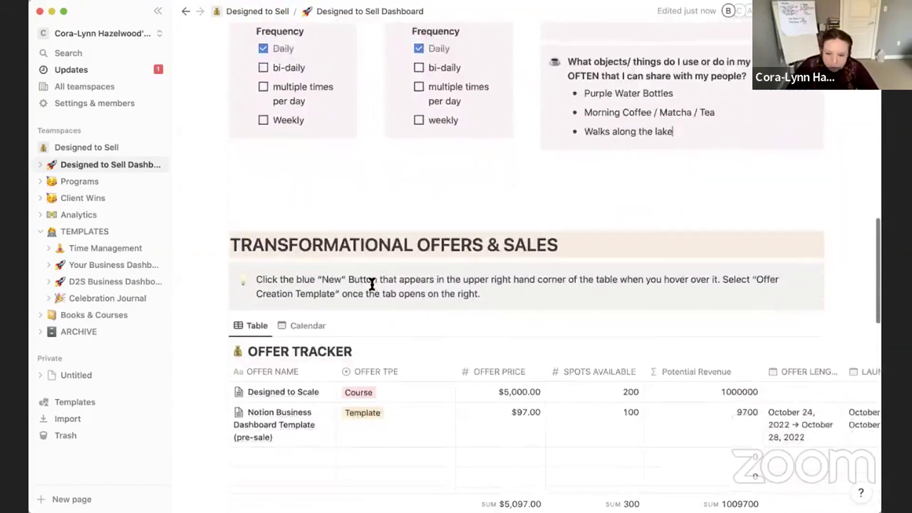
scroll(371, 284, "down", 2)
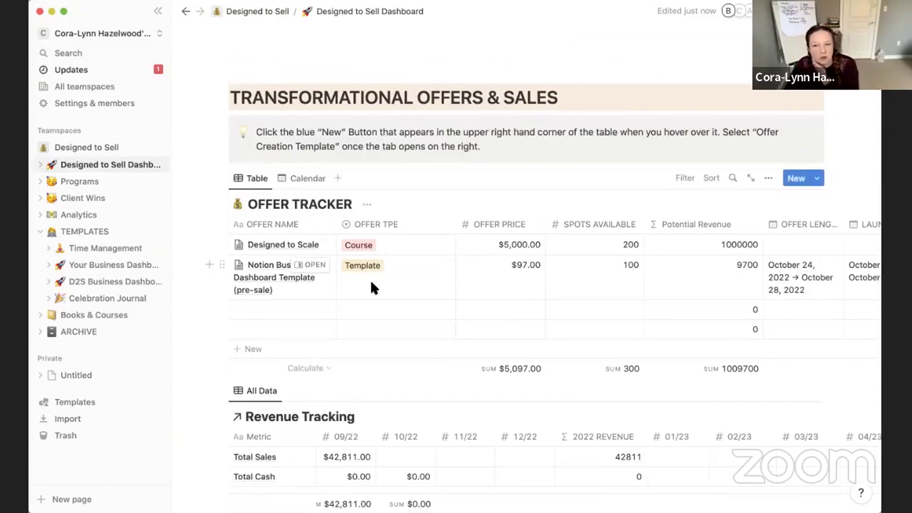
scroll(370, 287, "down", 1)
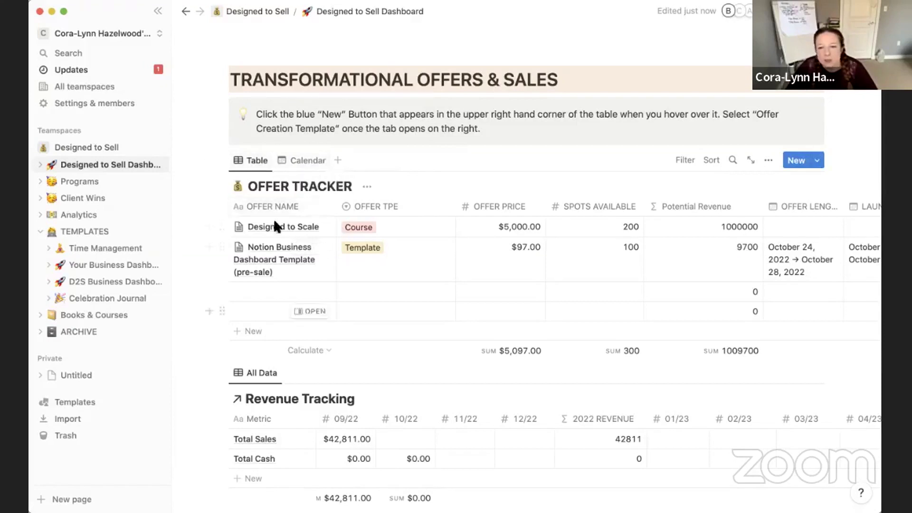
- Show the Offer Tracker in its calendar view and look over the offers scheduled in October 2022
left_click(306, 168)
scroll(393, 246, "down", 5)
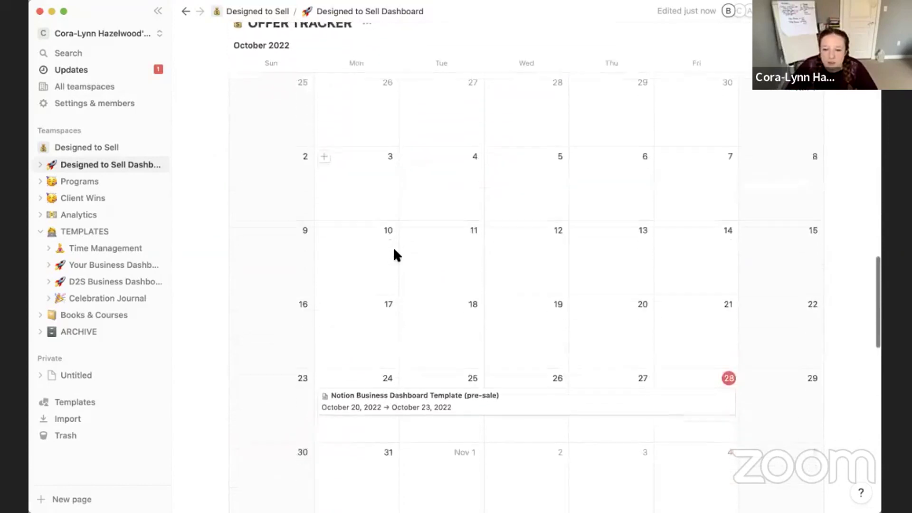
scroll(394, 248, "up", 1)
scroll(394, 248, "down", 1)
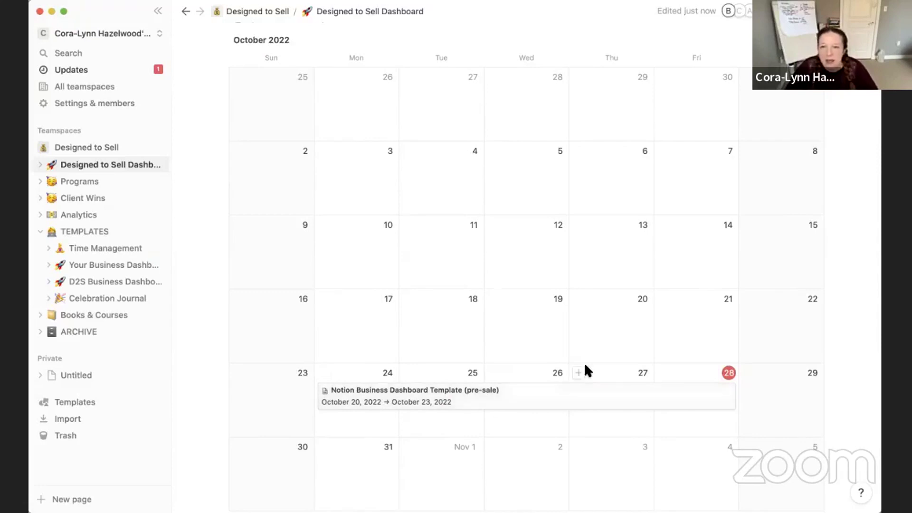
scroll(584, 368, "up", 1)
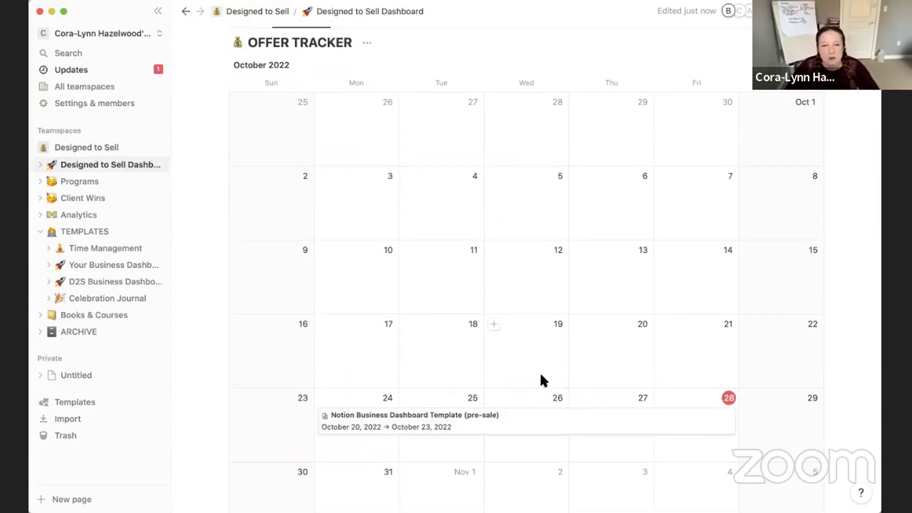
scroll(540, 375, "up", 1)
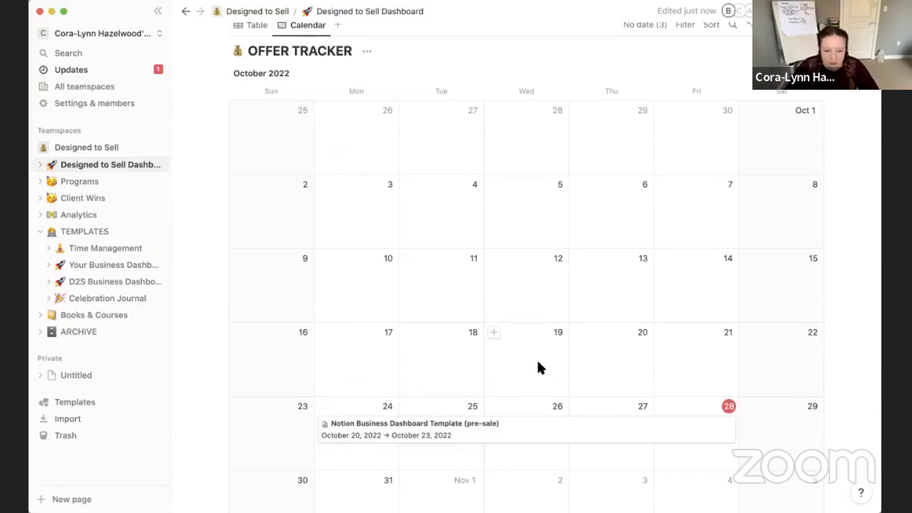
scroll(537, 361, "up", 1)
scroll(538, 363, "down", 1)
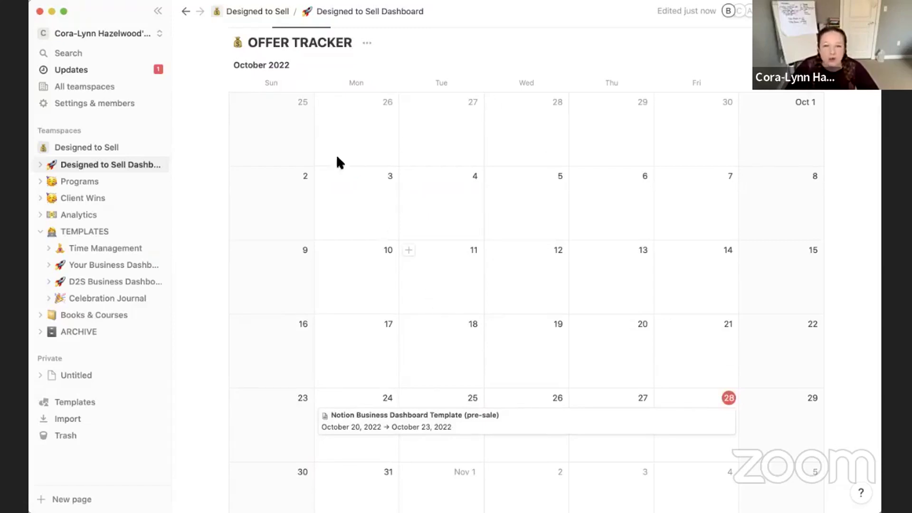
scroll(268, 69, "up", 1)
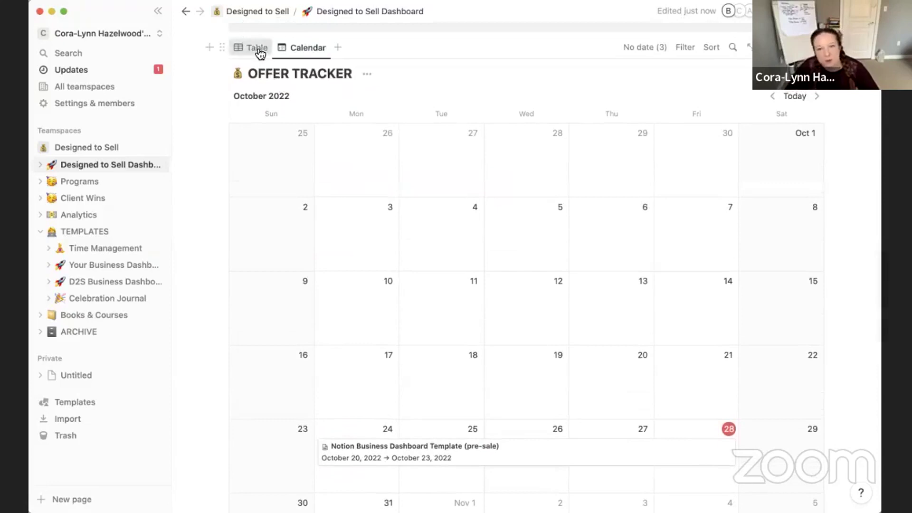
- Return the Offer Tracker to its table view and name the first blank offer row "New Idea"
left_click(256, 47)
scroll(378, 236, "up", 1)
scroll(379, 236, "up", 2)
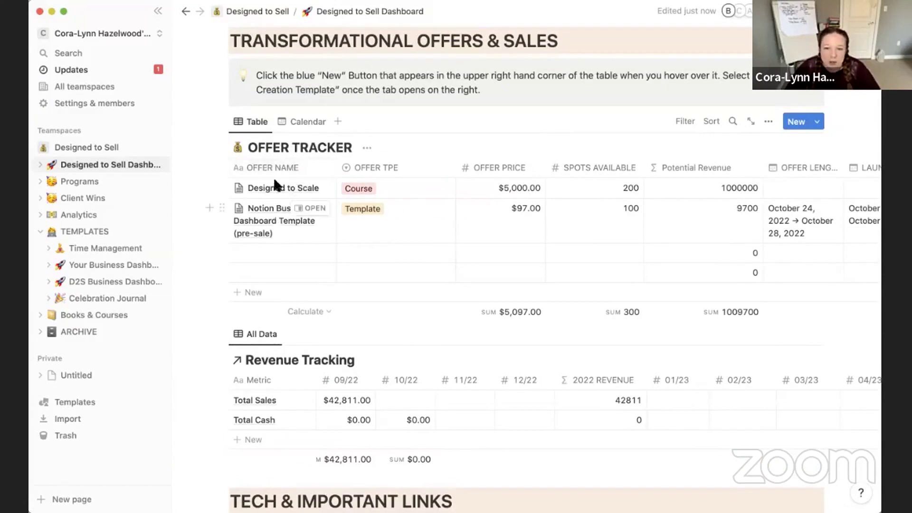
left_click(270, 252)
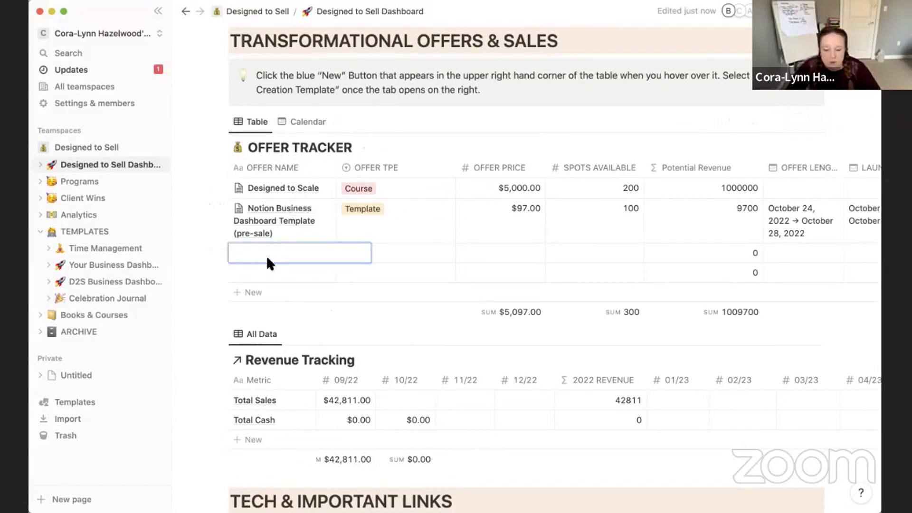
type("New Idea")
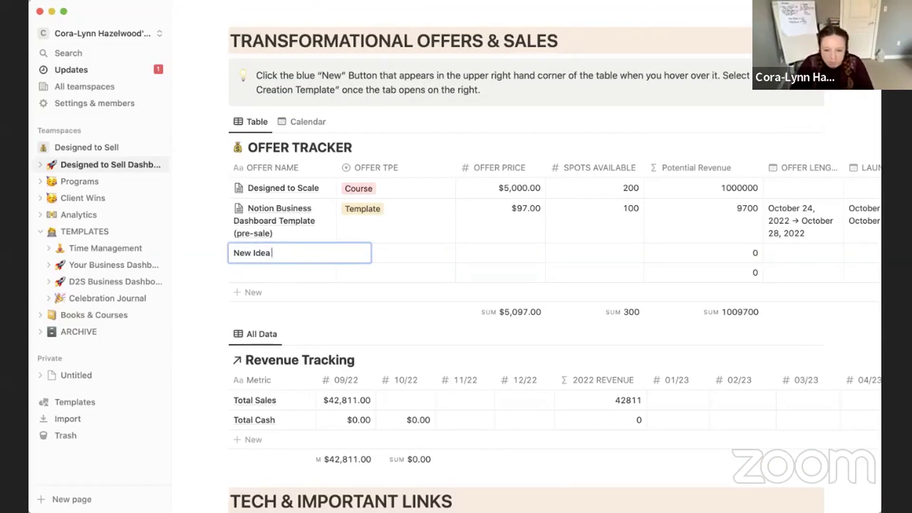
- Complete the new offer's name as "New Idea Name" and set its offer type to 1:1 Coaching
type(" Name")
key("Return")
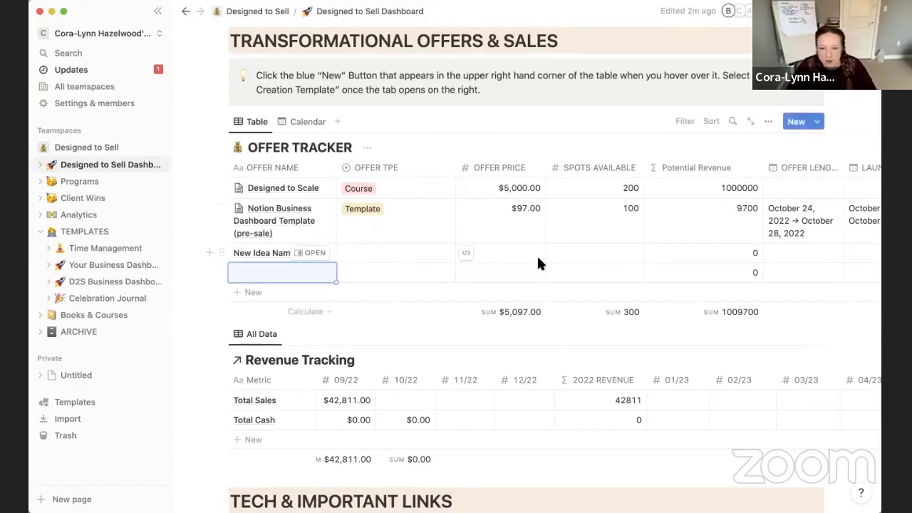
left_click(414, 252)
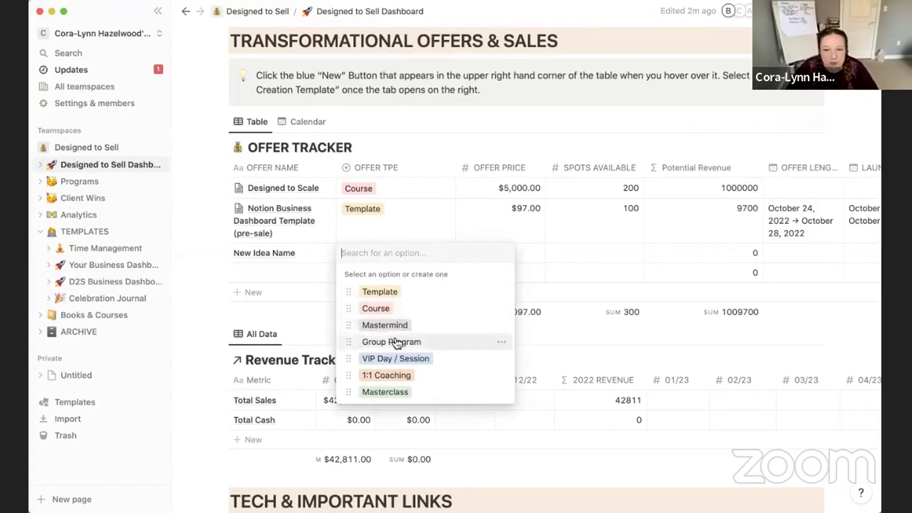
left_click(394, 379)
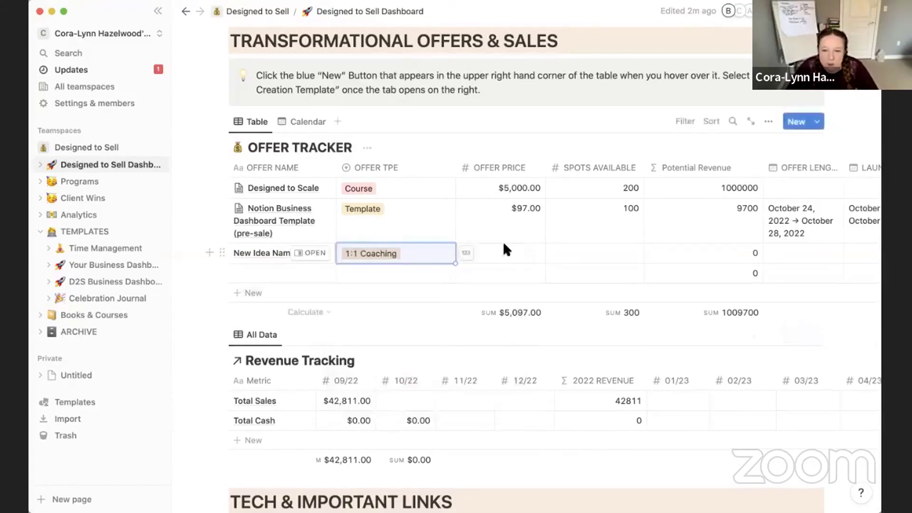
- Set the New Idea Name offer's price to $5,000 and its available spots to 20
left_click(513, 255)
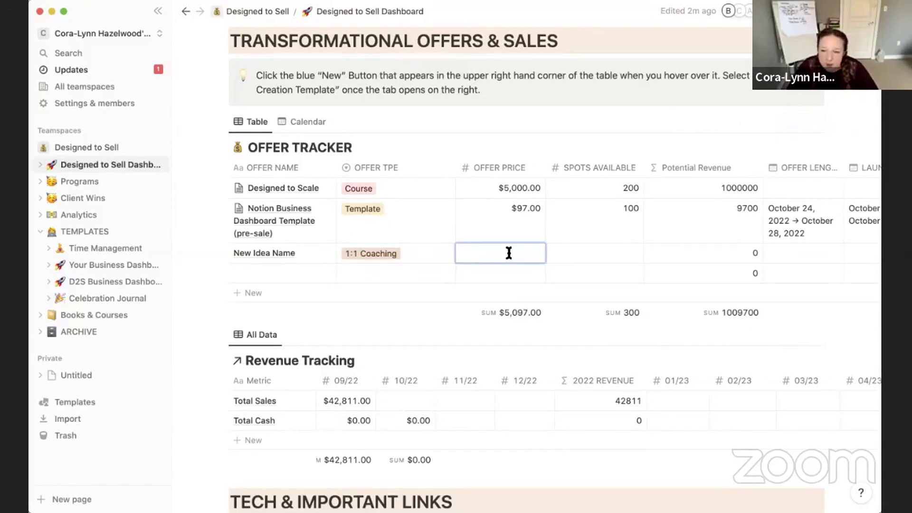
type("5000")
key("Return")
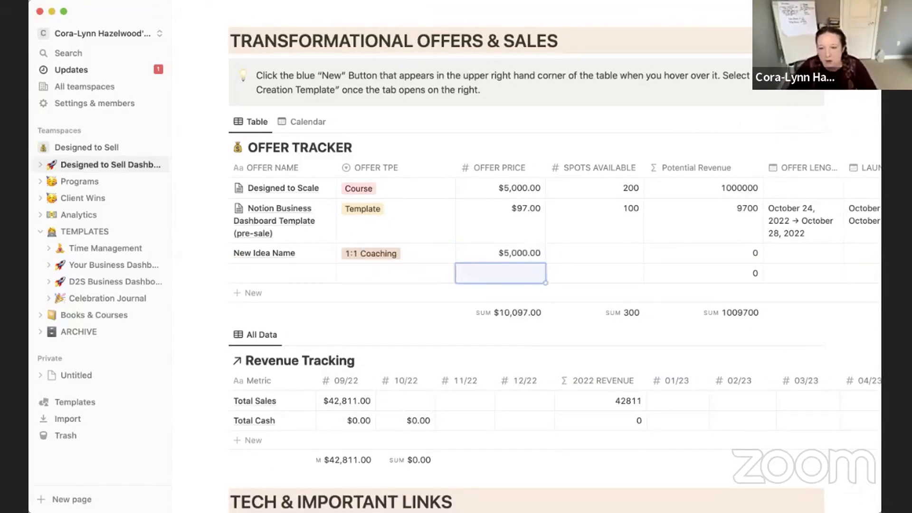
left_click(575, 252)
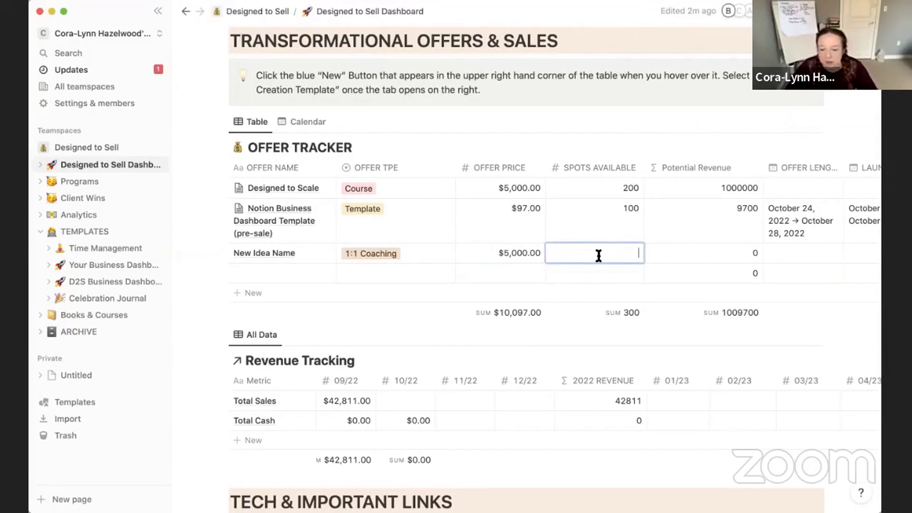
type("20")
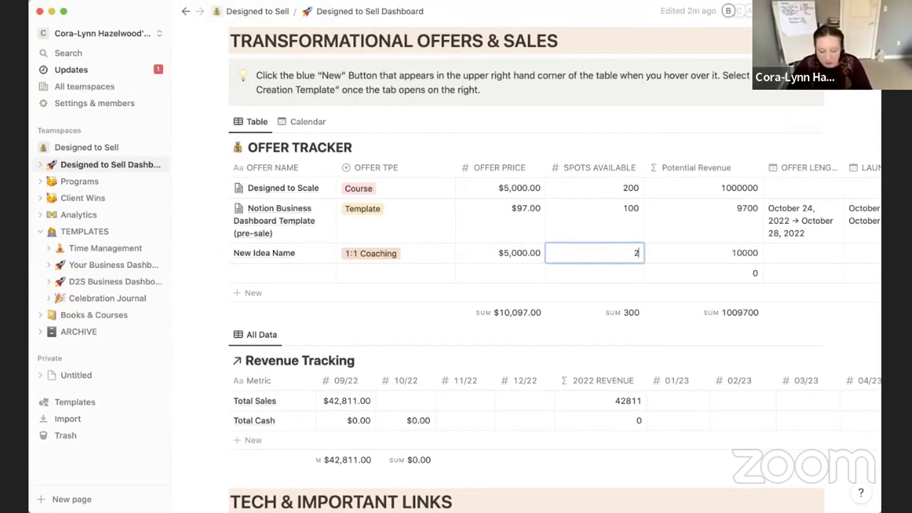
key("Return")
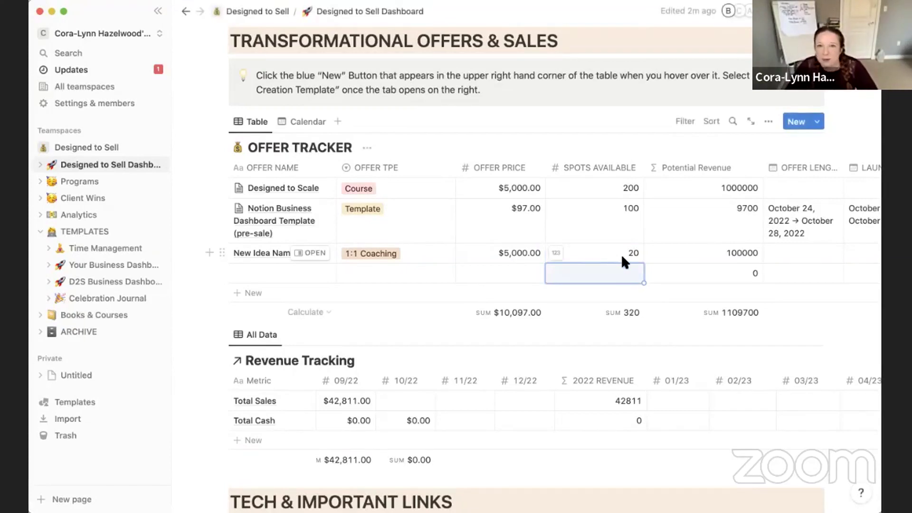
- Format the Potential Revenue column of the Offer Tracker as US Dollar
scroll(621, 254, "right", 5)
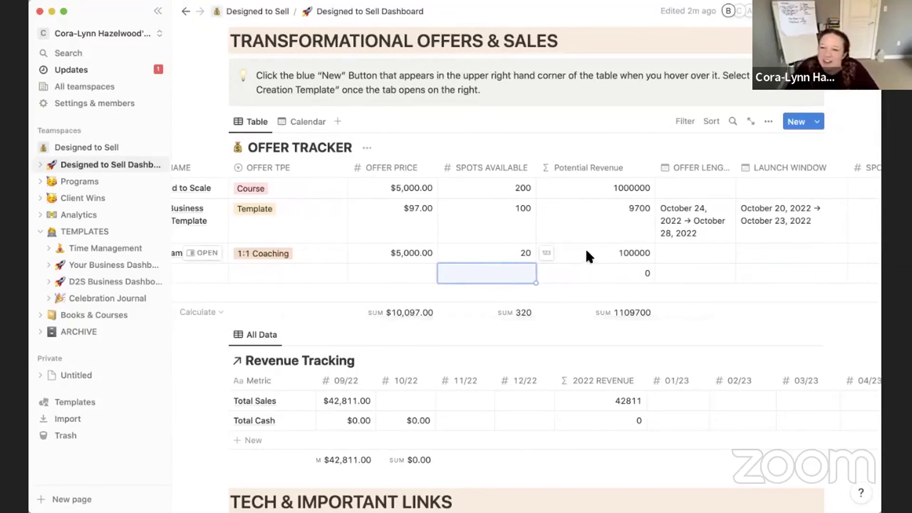
left_click(610, 254)
key("Escape")
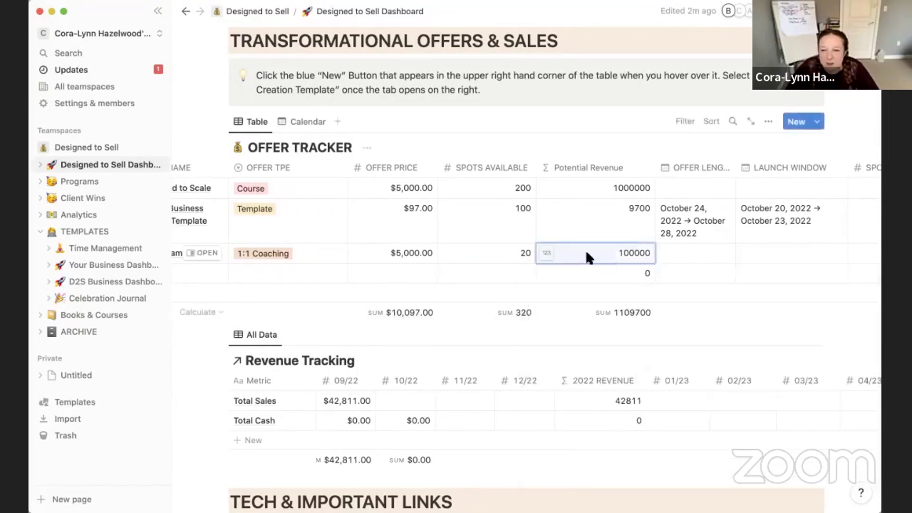
left_click(547, 254)
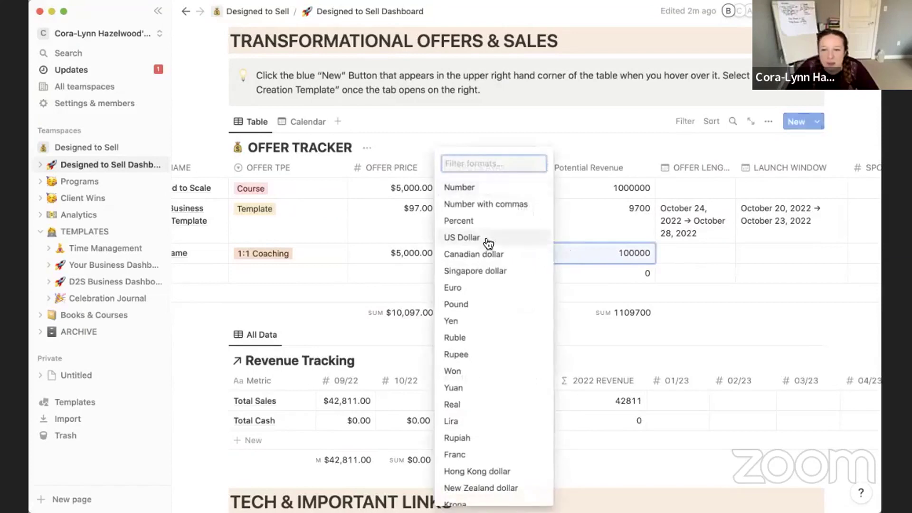
left_click(463, 238)
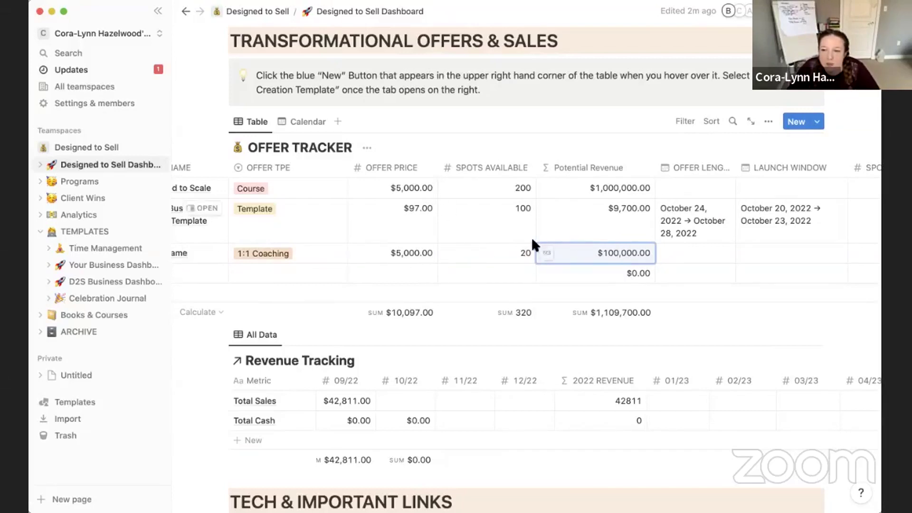
- Set the New Idea Name offer's length to run from November 7, 2022 to November 11, 2022
scroll(577, 254, "right", 4)
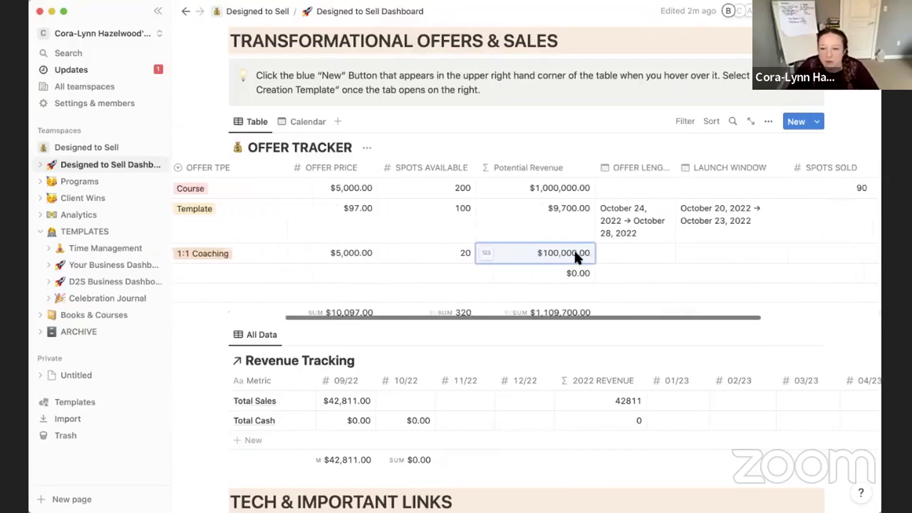
scroll(574, 249, "right", 5)
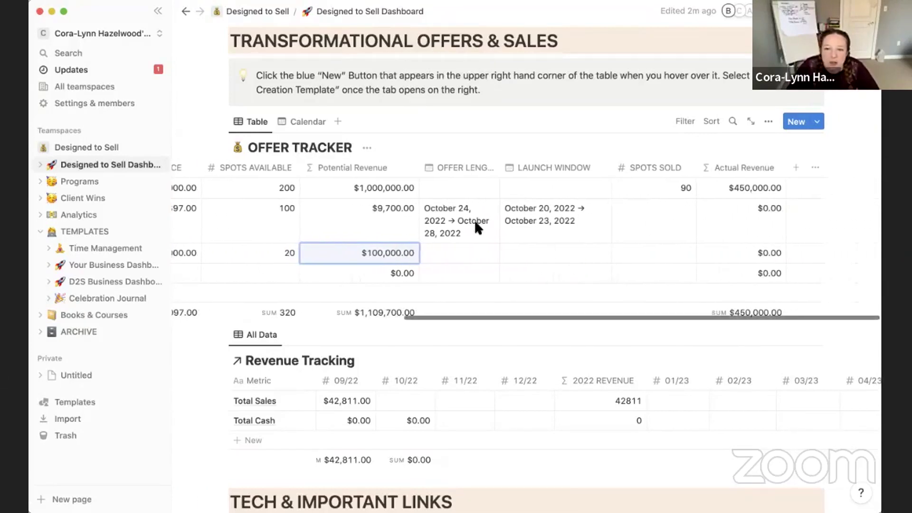
left_click(458, 250)
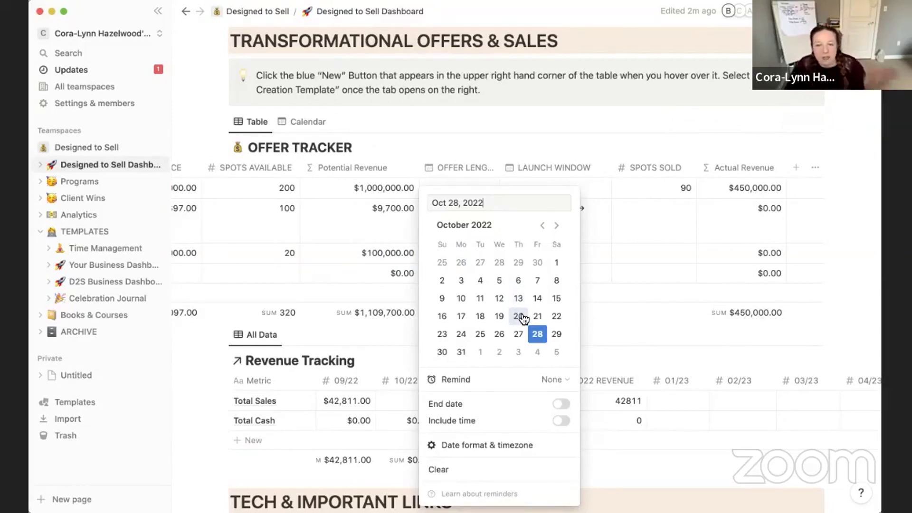
left_click(556, 226)
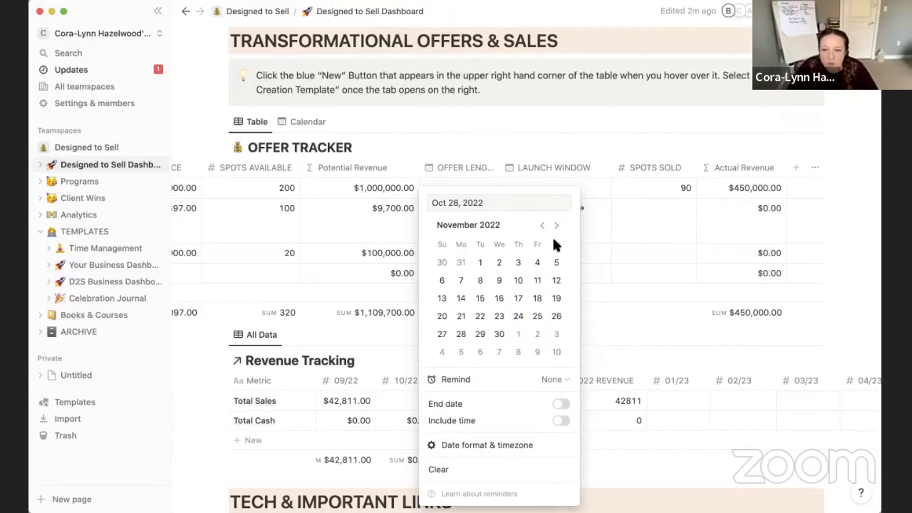
left_click(460, 282)
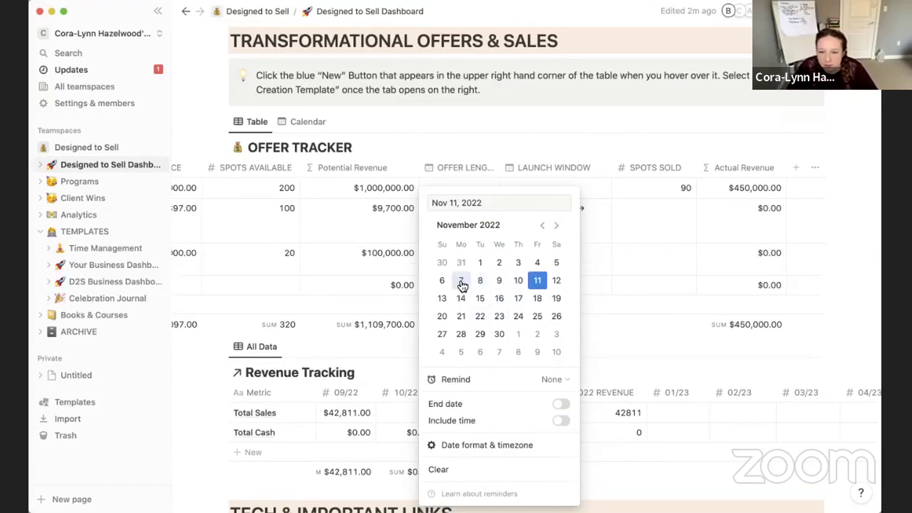
left_click(560, 404)
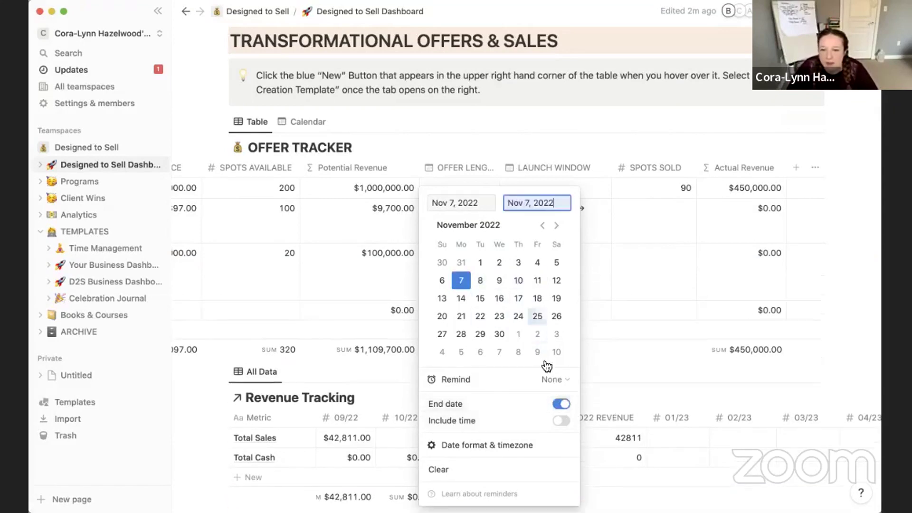
left_click(537, 280)
left_click(580, 273)
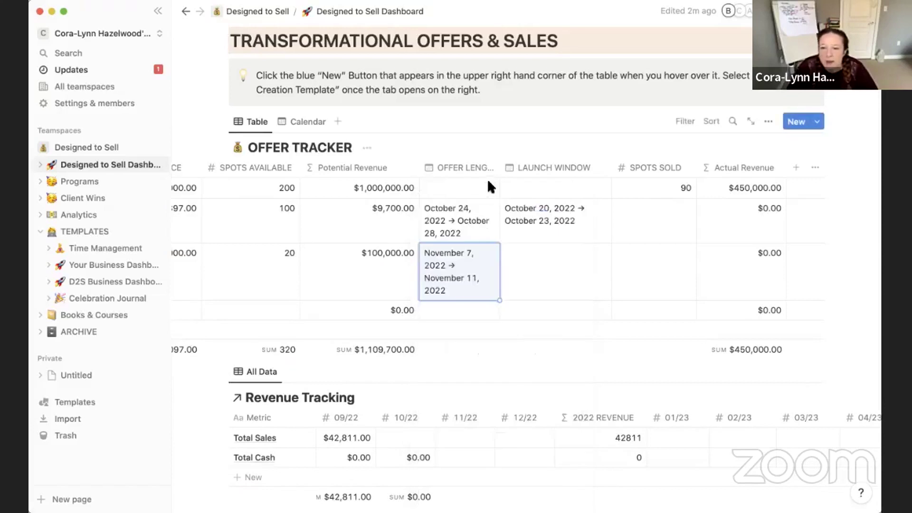
- Extend the end date of the New Idea Name offer's length to November 25, 2022
left_click(524, 269)
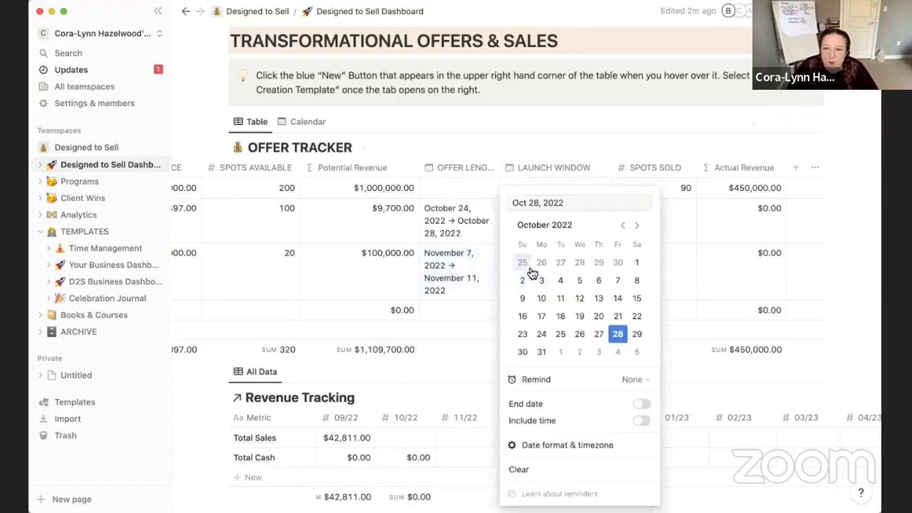
left_click(457, 270)
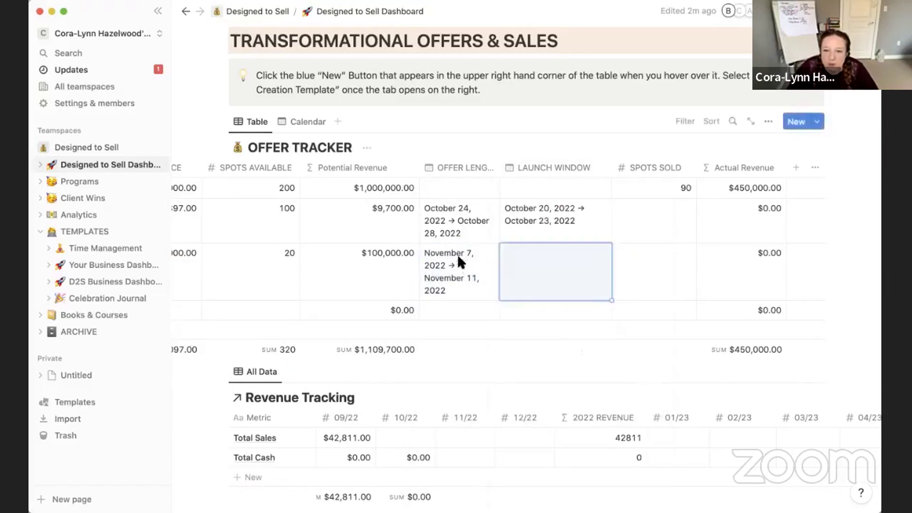
left_click(457, 254)
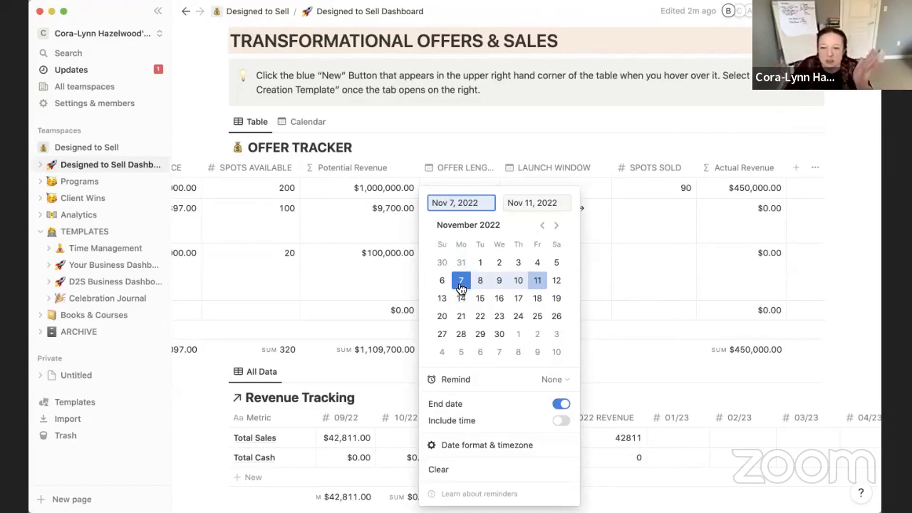
left_click(533, 204)
left_click(542, 321)
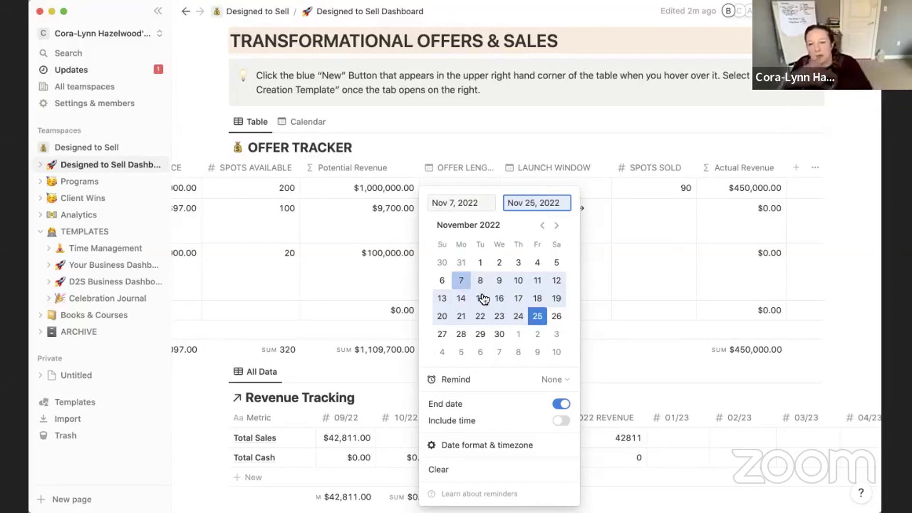
left_click(582, 280)
- Set the New Idea Name offer's launch window from October 24, 2022 to November 4, 2022
left_click(574, 273)
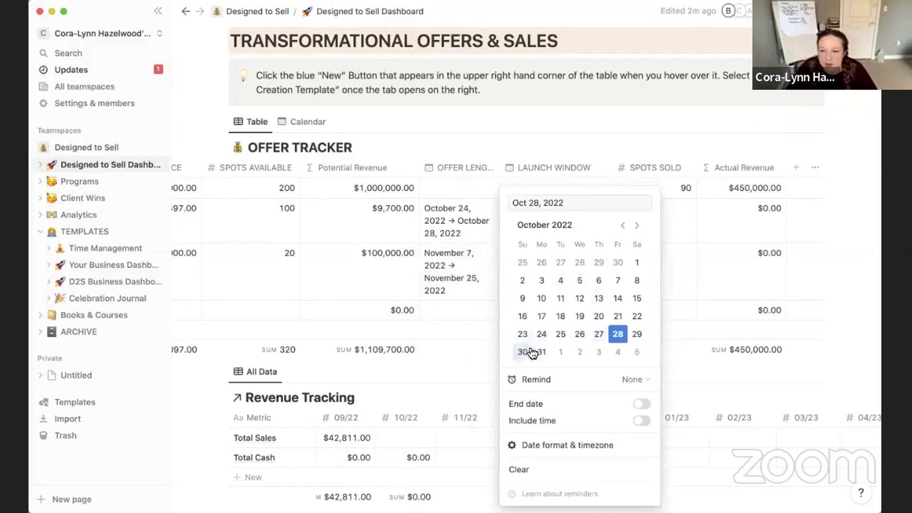
left_click(542, 335)
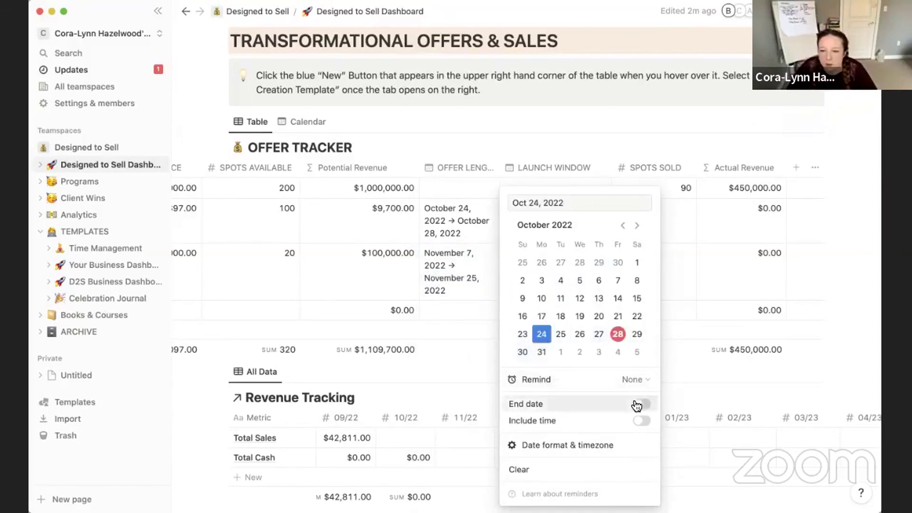
left_click(641, 403)
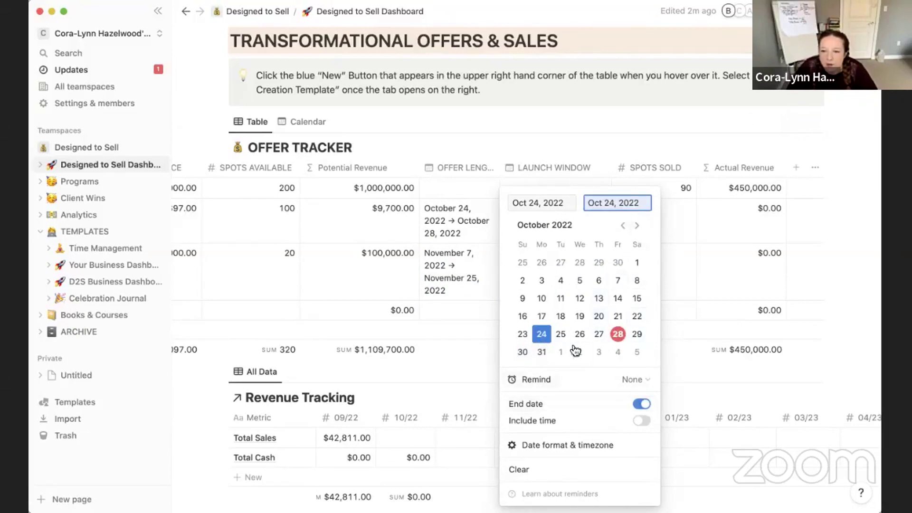
left_click(618, 352)
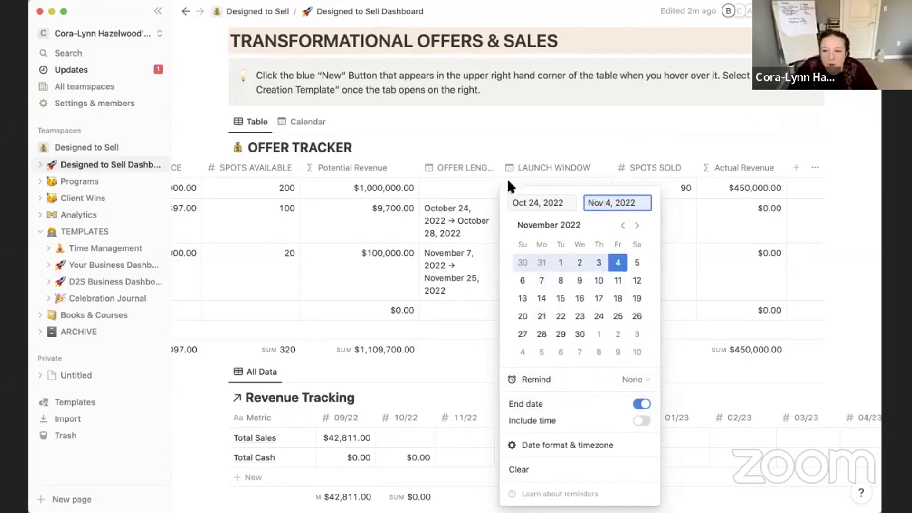
left_click(679, 264)
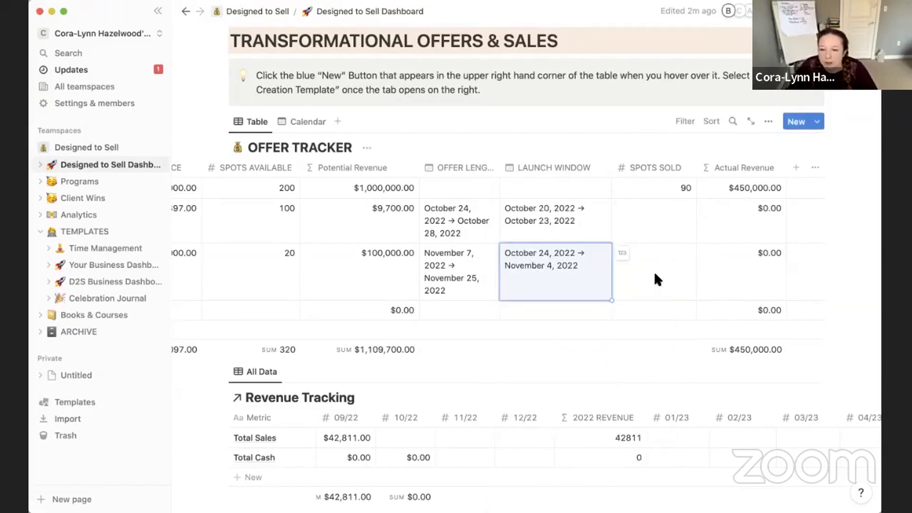
- Enter 5 as the spots sold for the New Idea Name offer
left_click(655, 269)
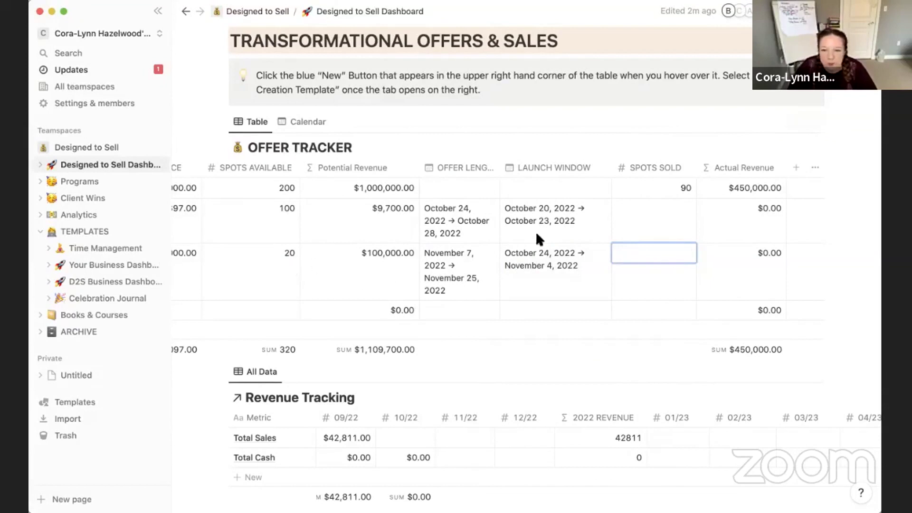
type("5")
key("Return")
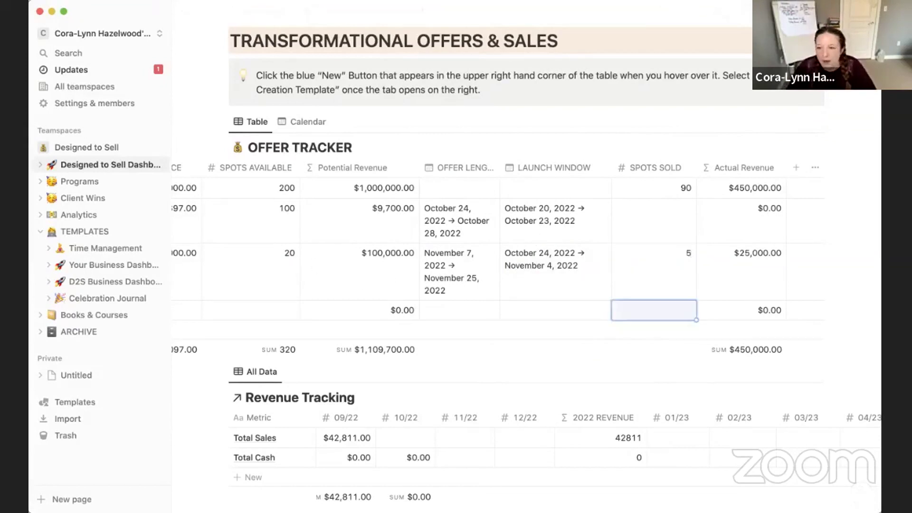
- Inspect the Actual Revenue formula for the New Idea Name offer and look back across its row
left_click(770, 264)
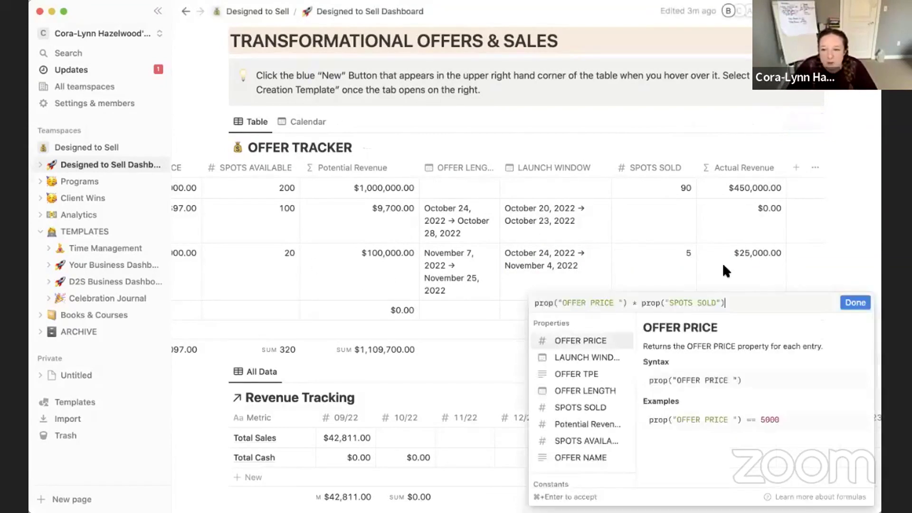
left_click(481, 343)
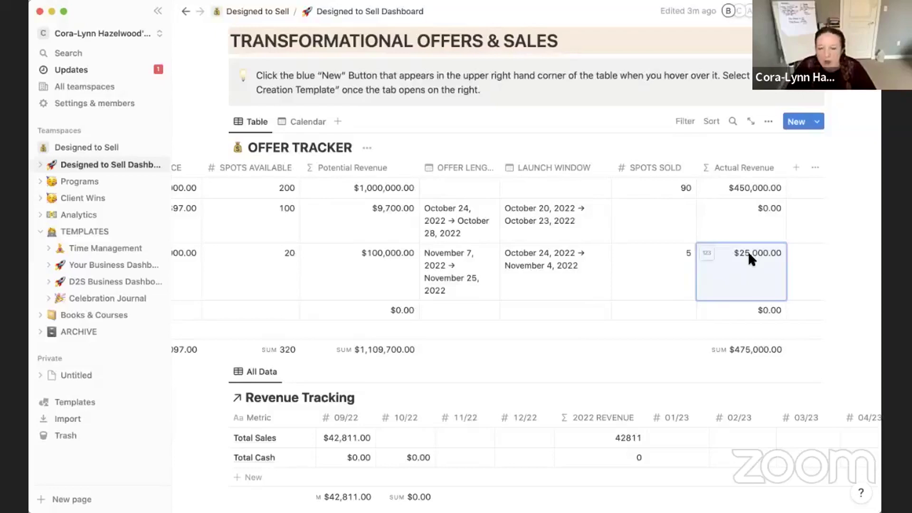
scroll(748, 254, "left", 2)
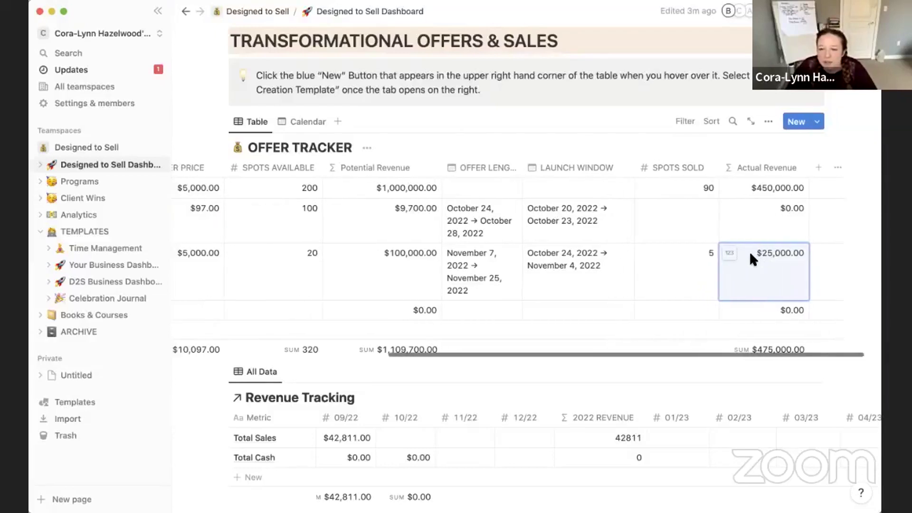
scroll(753, 250, "left", 7)
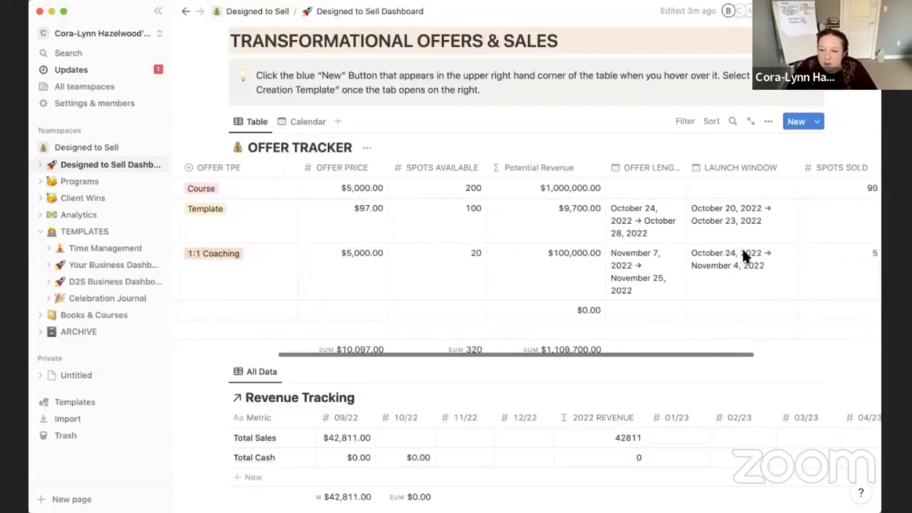
scroll(744, 255, "left", 4)
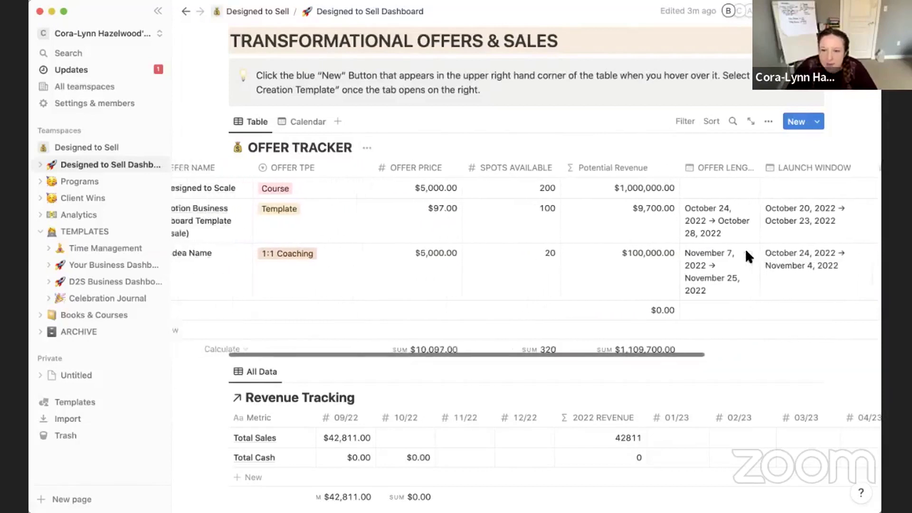
- Examine the Offer Tracker across all columns, comparing each offer's price, spots, potential revenue, dates and actual revenue
scroll(745, 254, "left", 2)
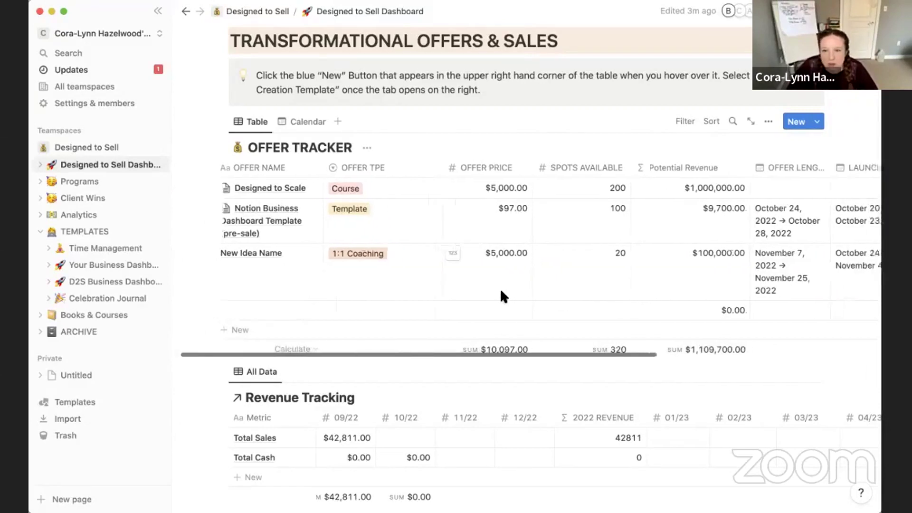
scroll(502, 291, "right", 6)
scroll(502, 291, "left", 8)
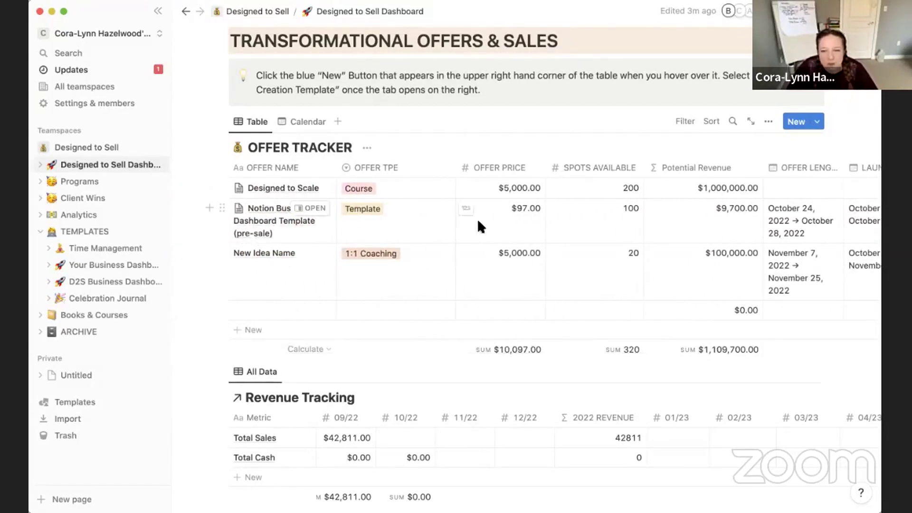
scroll(559, 277, "right", 6)
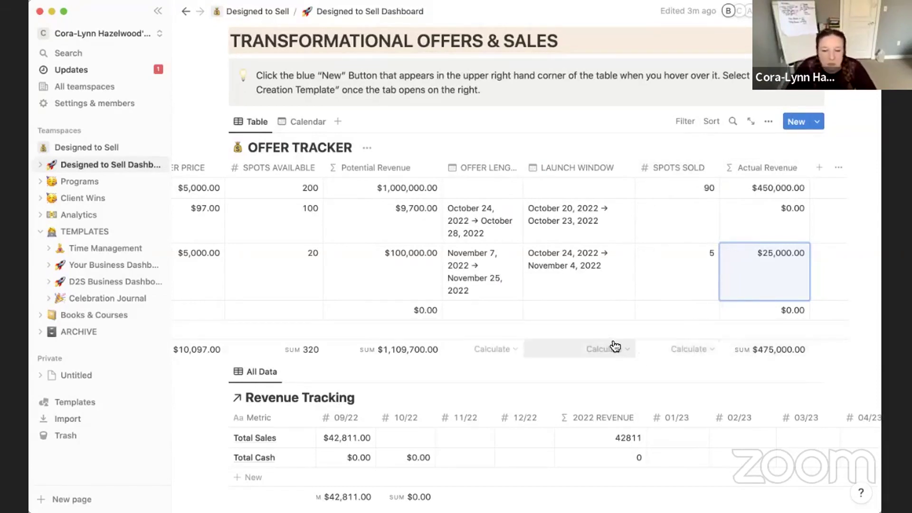
scroll(492, 283, "left", 5)
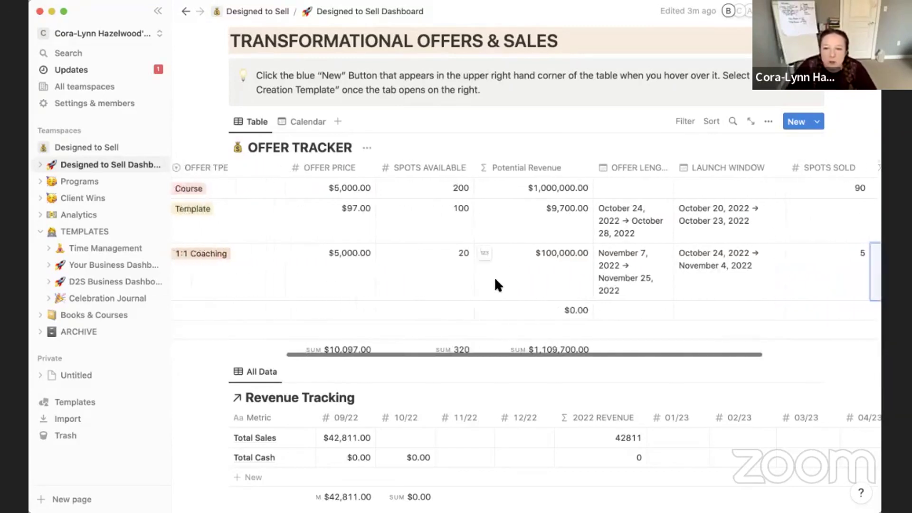
scroll(496, 281, "left", 3)
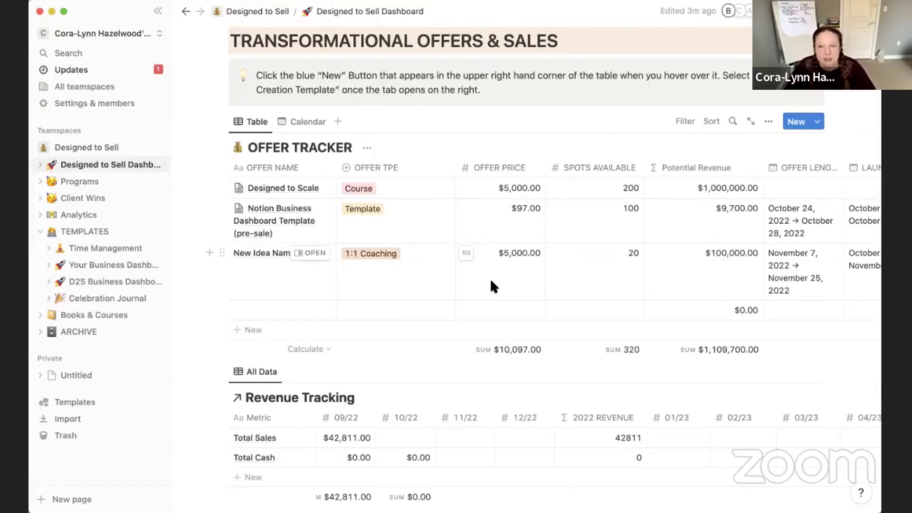
scroll(490, 281, "right", 2)
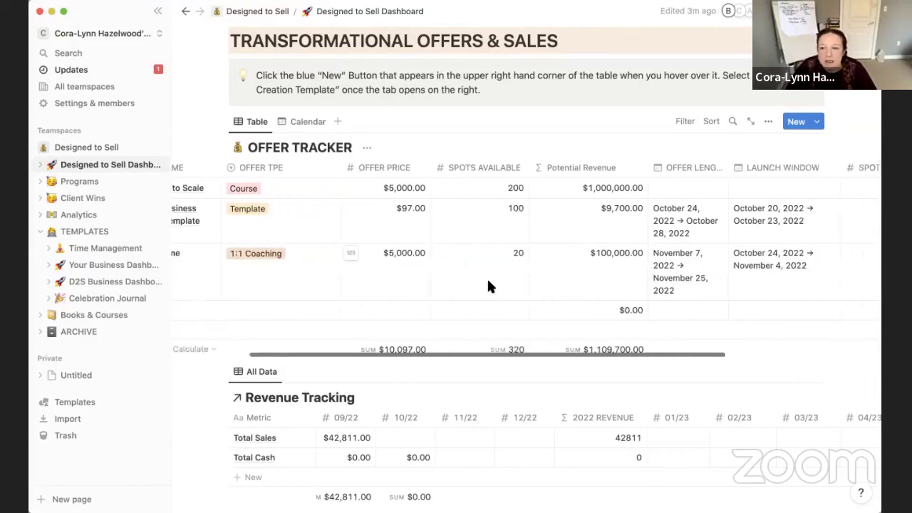
- View the Offer Tracker as a calendar, review the offers scheduled in October and November 2022, and return to the table view
left_click(304, 122)
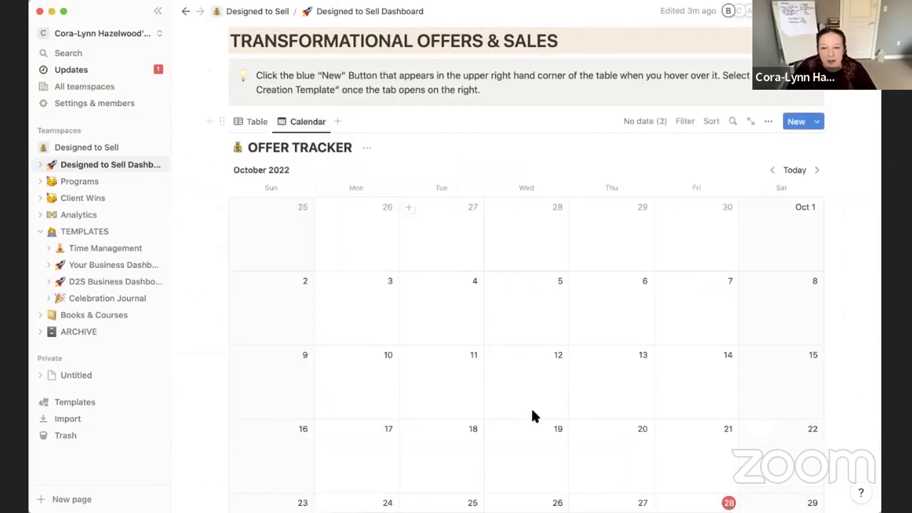
scroll(527, 408, "down", 2)
scroll(524, 393, "down", 5)
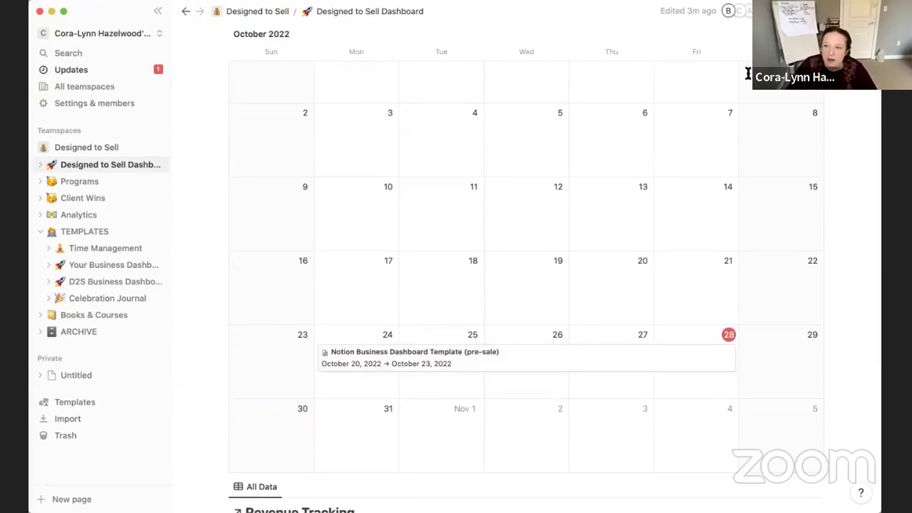
left_click(817, 34)
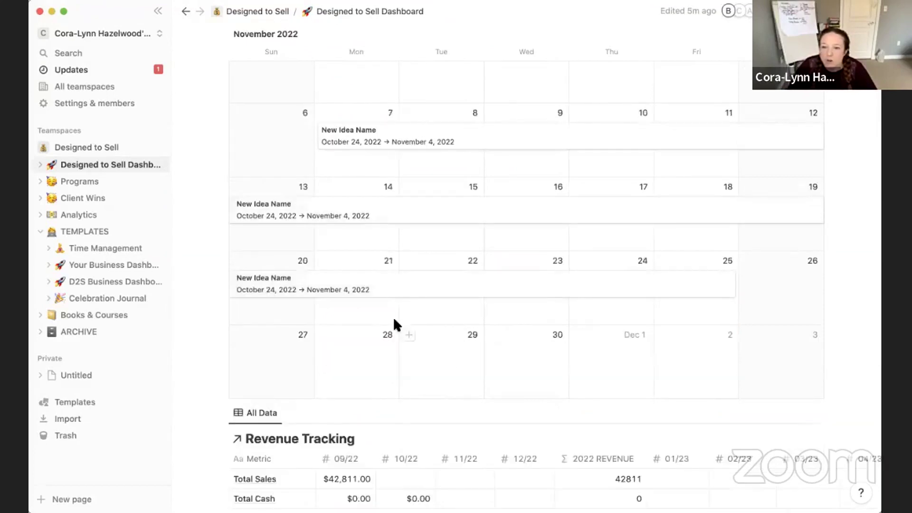
scroll(390, 240, "up", 2)
scroll(390, 240, "down", 1)
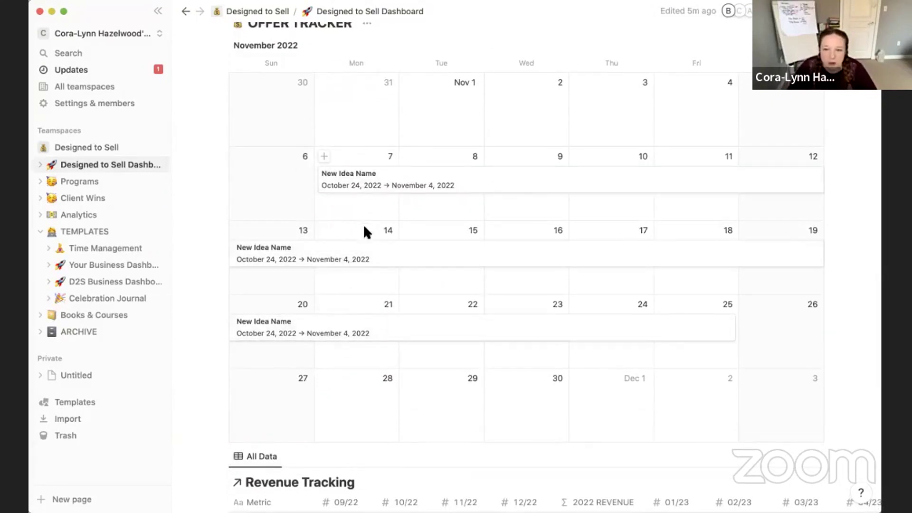
scroll(352, 292, "up", 1)
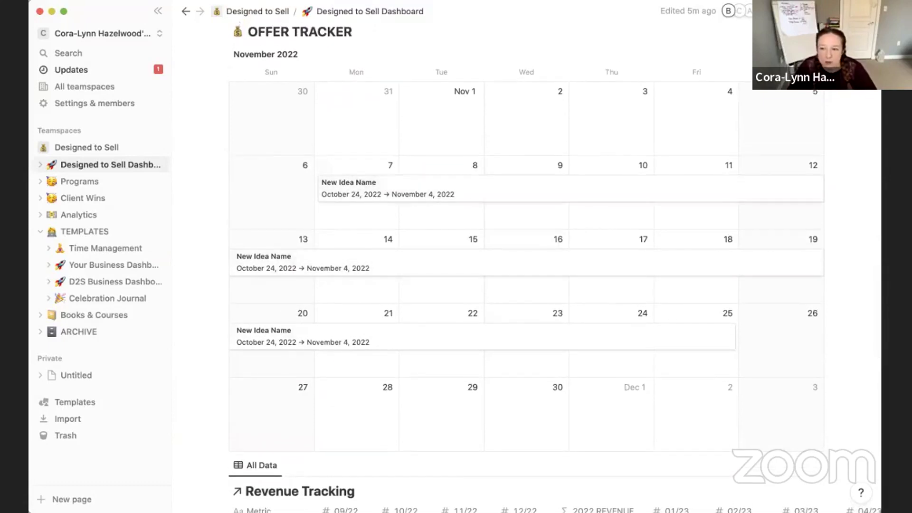
scroll(560, 199, "down", 1)
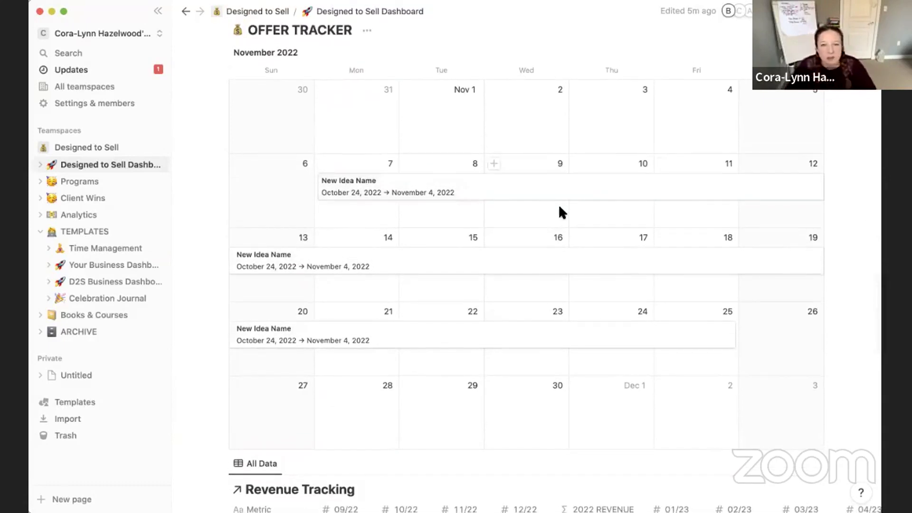
scroll(549, 202, "up", 3)
scroll(545, 208, "up", 1)
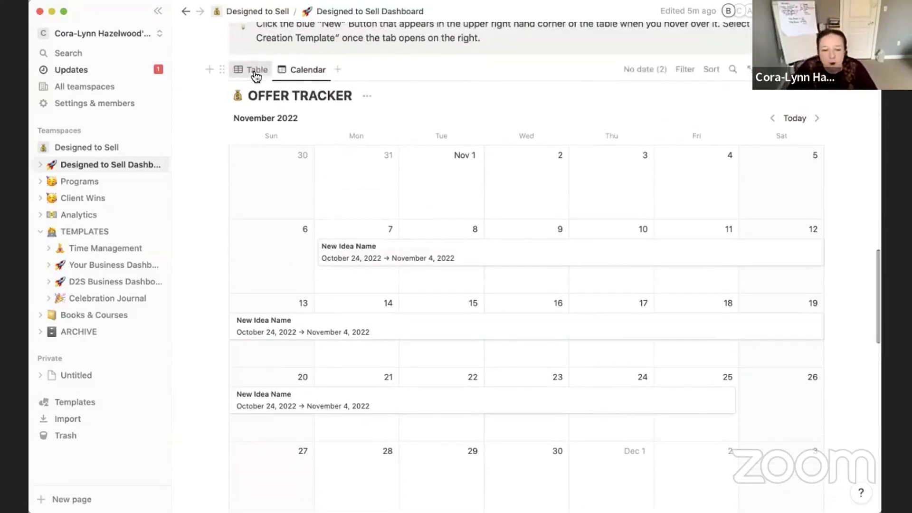
left_click(251, 70)
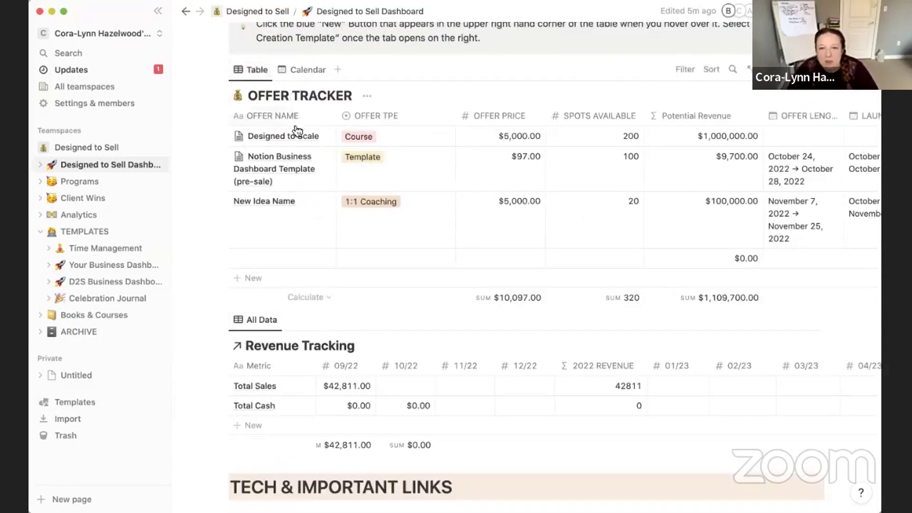
mouse_move(300, 143)
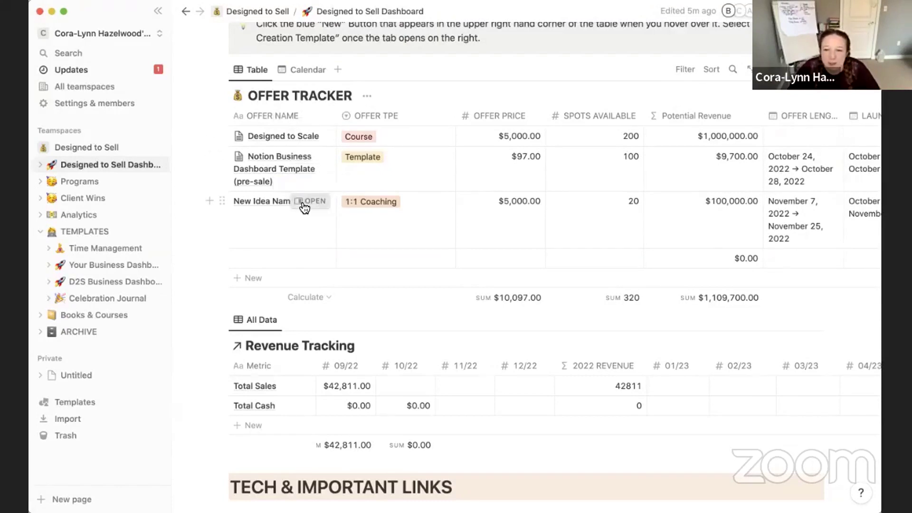
left_click(304, 208)
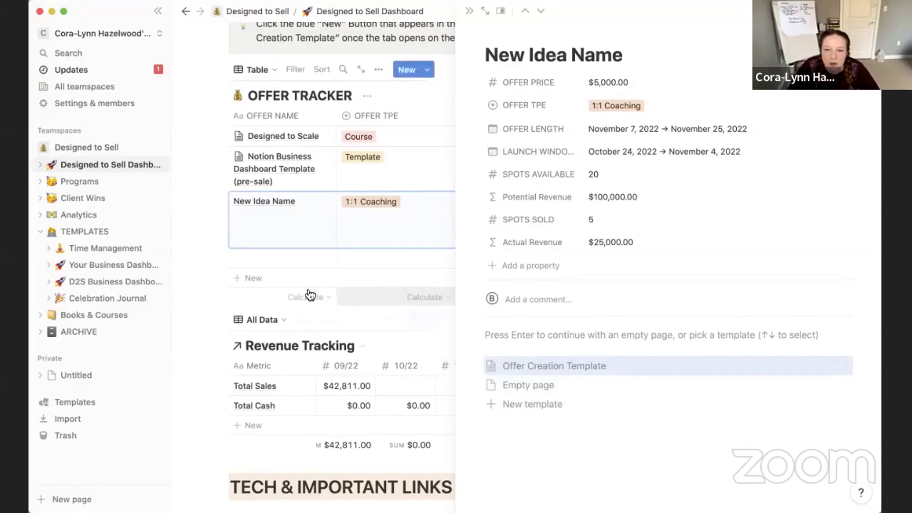
left_click(208, 260)
left_click(199, 214)
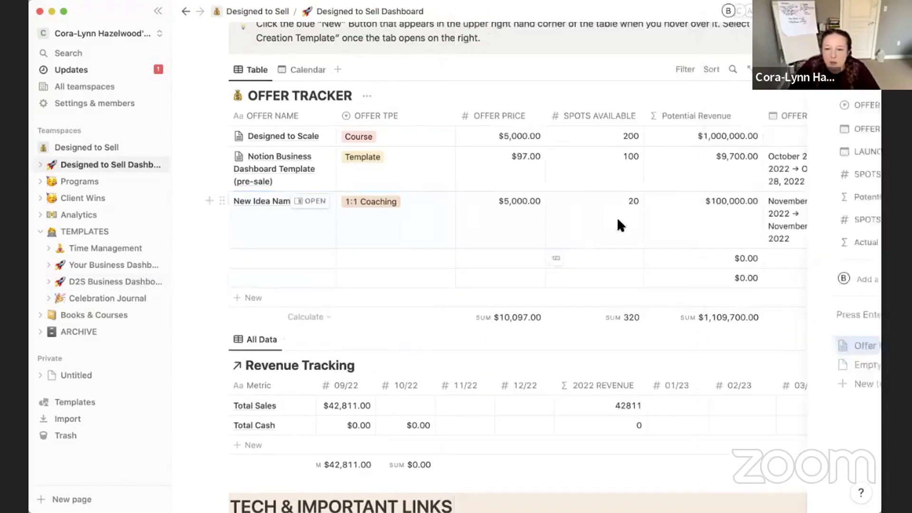
- Make Offer Creation Template the default template for all views in the Offer Tracker
left_click(860, 70)
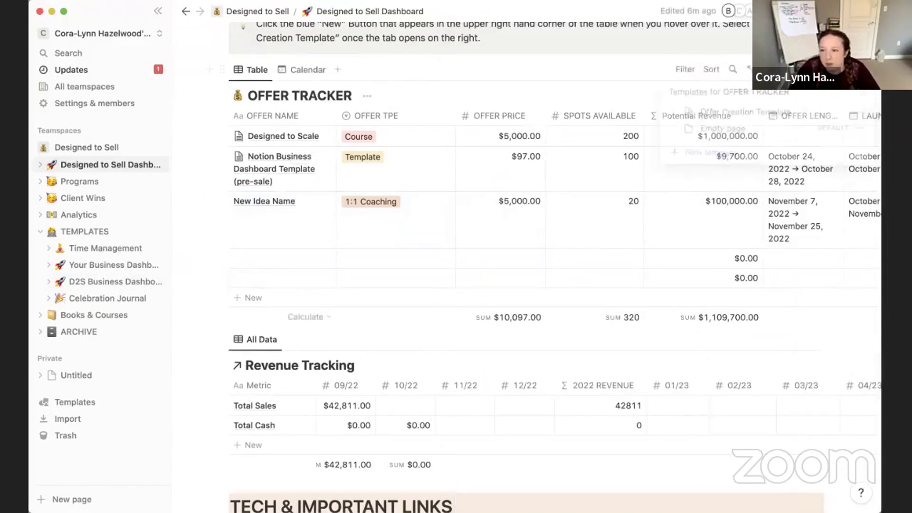
left_click(858, 113)
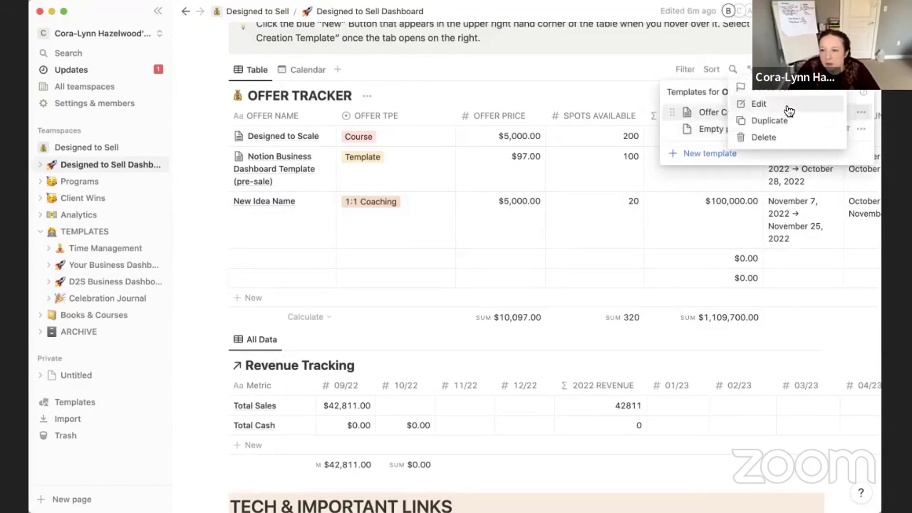
left_click(784, 91)
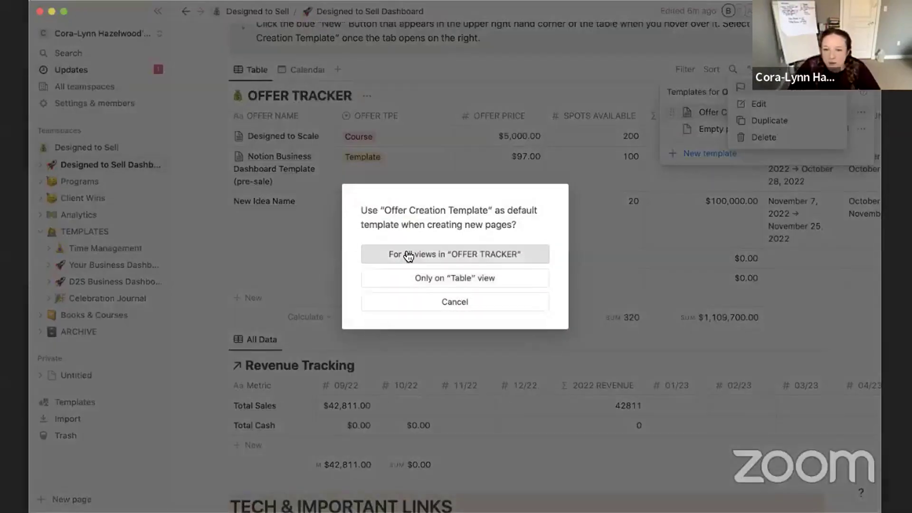
left_click(407, 255)
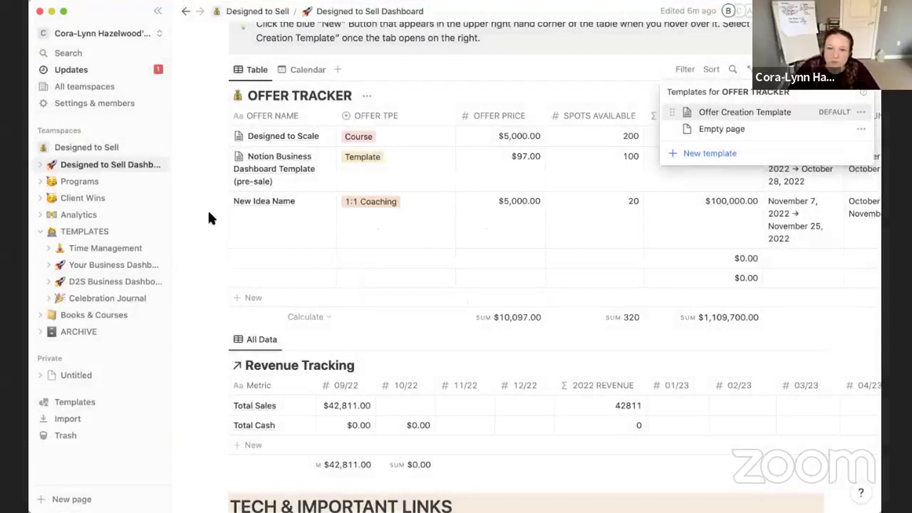
- Open the New Idea Name offer's page and apply the Offer Creation Template to it
left_click(207, 209)
scroll(296, 251, "up", 1)
left_click(310, 239)
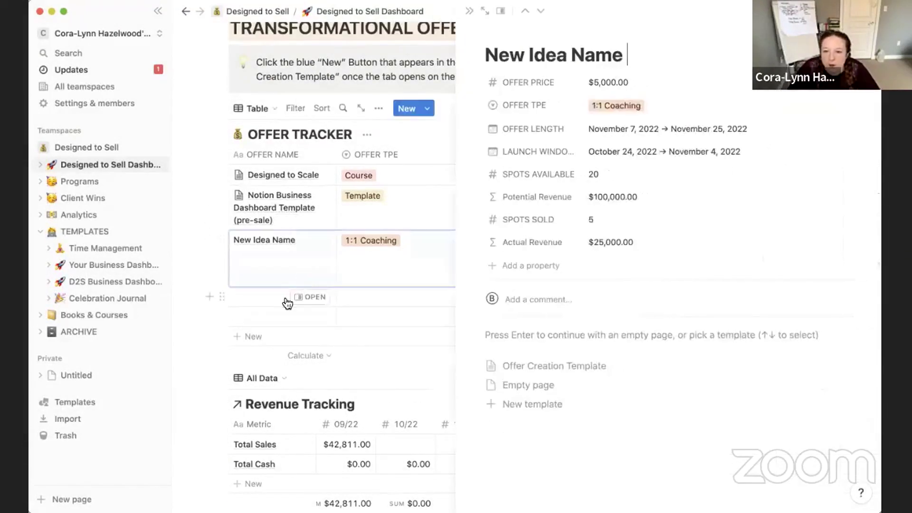
left_click(563, 366)
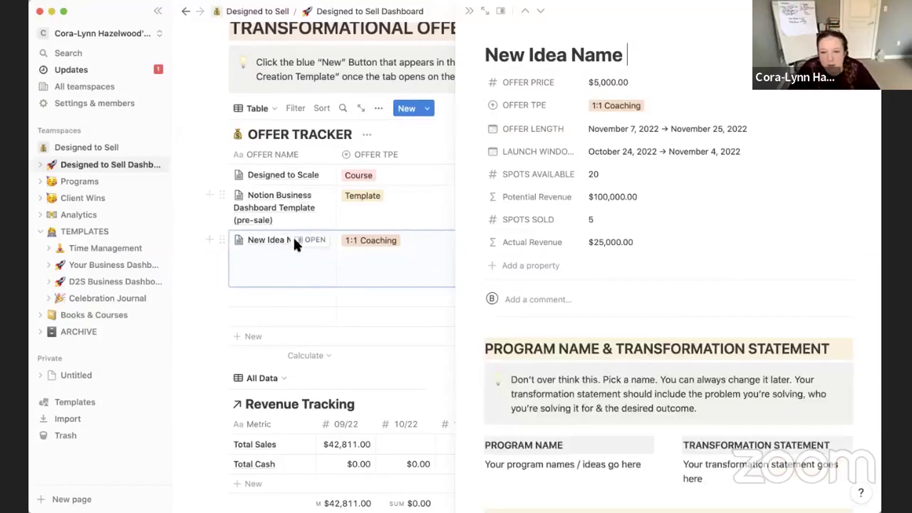
- Examine the New Idea Name page's offer type, investment, deliverables and logistics sections, and the individual checkout link lines
scroll(594, 346, "down", 4)
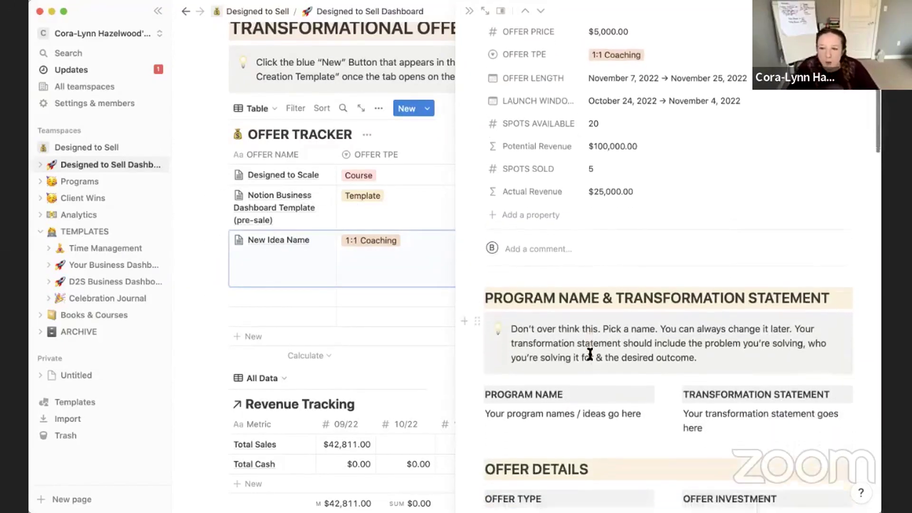
scroll(594, 309, "down", 5)
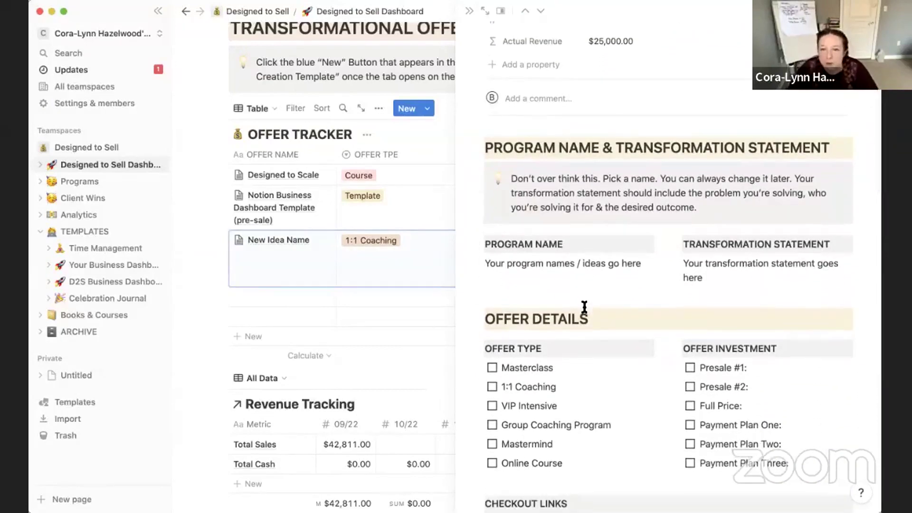
scroll(584, 307, "down", 8)
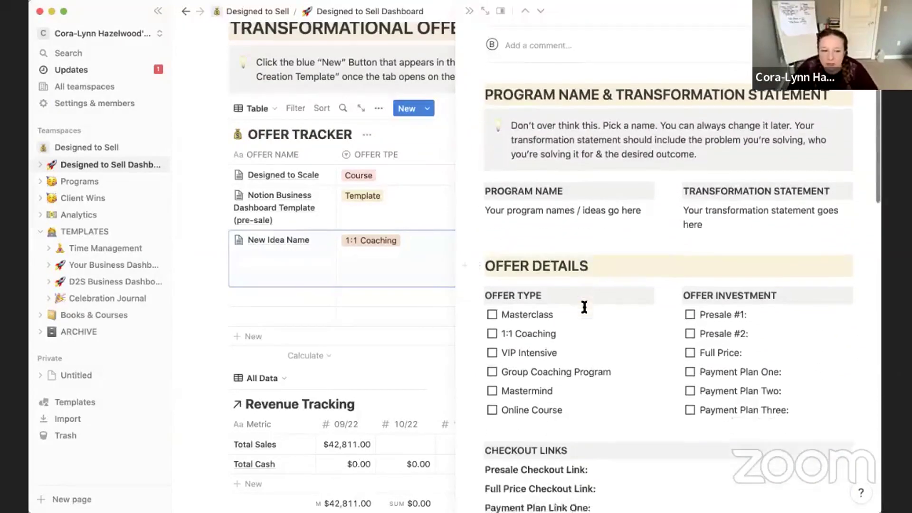
scroll(584, 306, "down", 8)
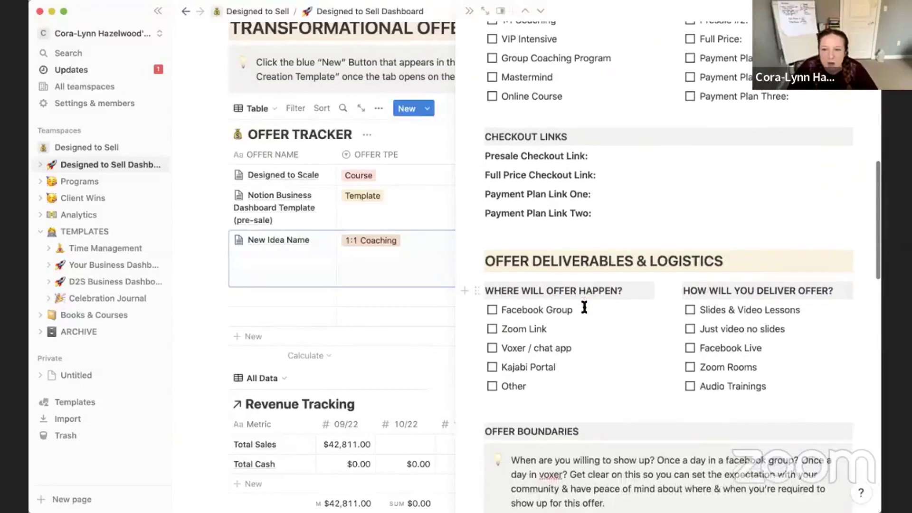
scroll(584, 307, "up", 3)
scroll(584, 307, "up", 1)
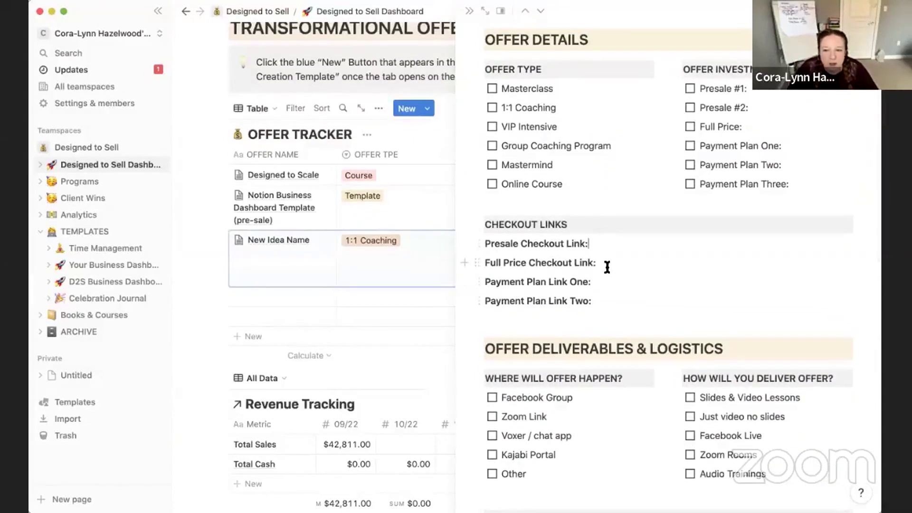
left_click(605, 263)
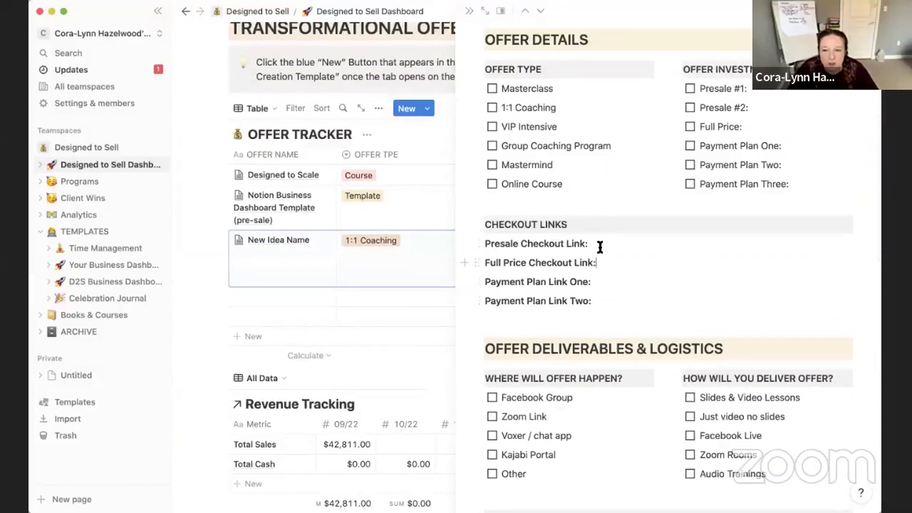
left_click(603, 281)
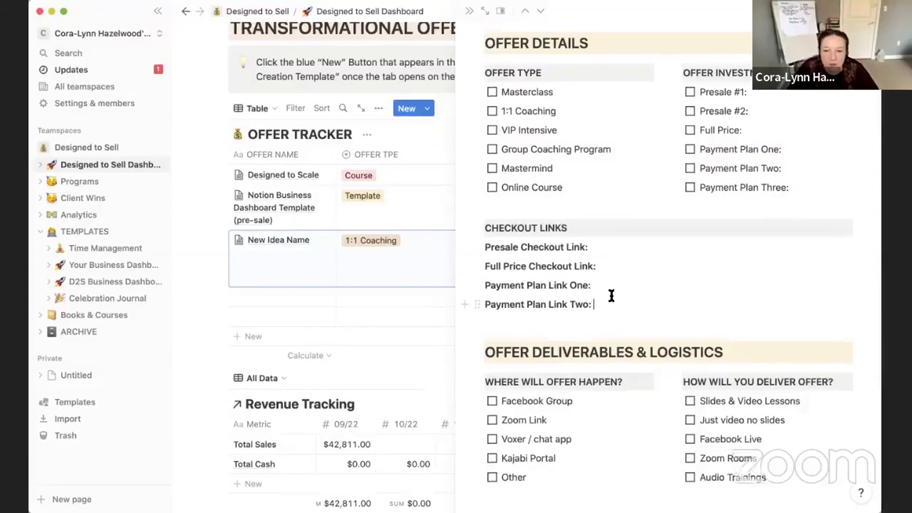
- Go back to the transformation statement placeholder in the New Idea Name page and highlight it, and look over the offer details again
scroll(610, 297, "up", 7)
scroll(611, 296, "up", 3)
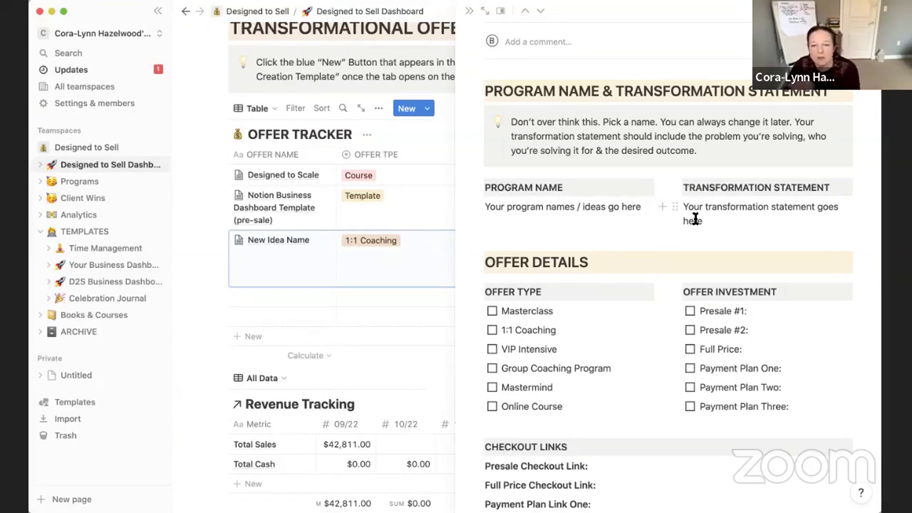
left_click_drag(701, 222, 682, 206)
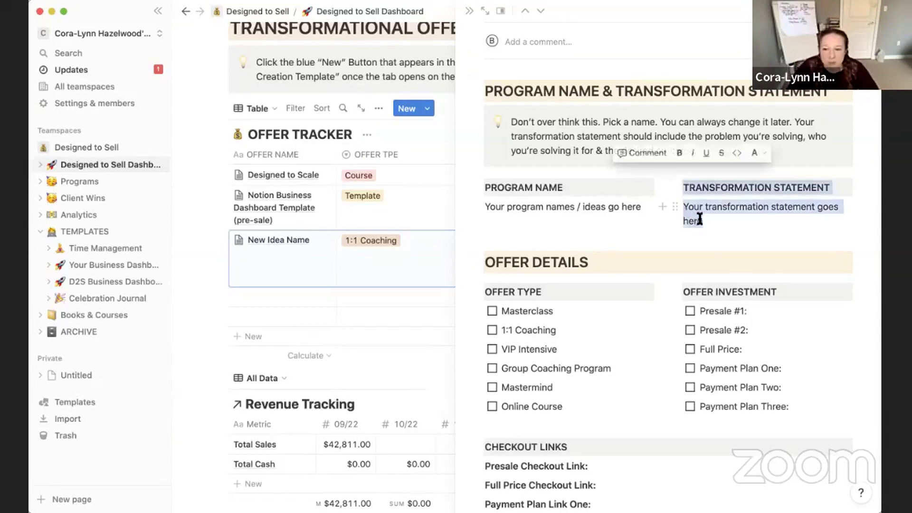
left_click(712, 228)
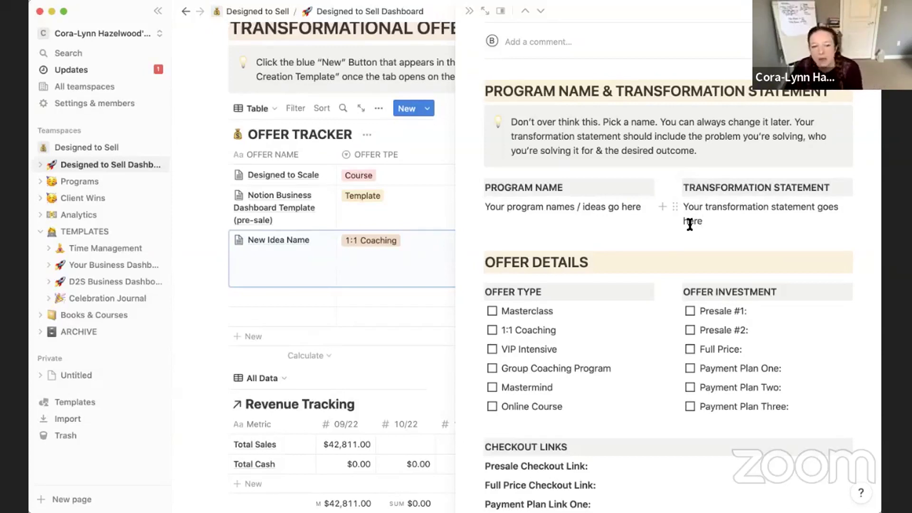
scroll(641, 283, "down", 3)
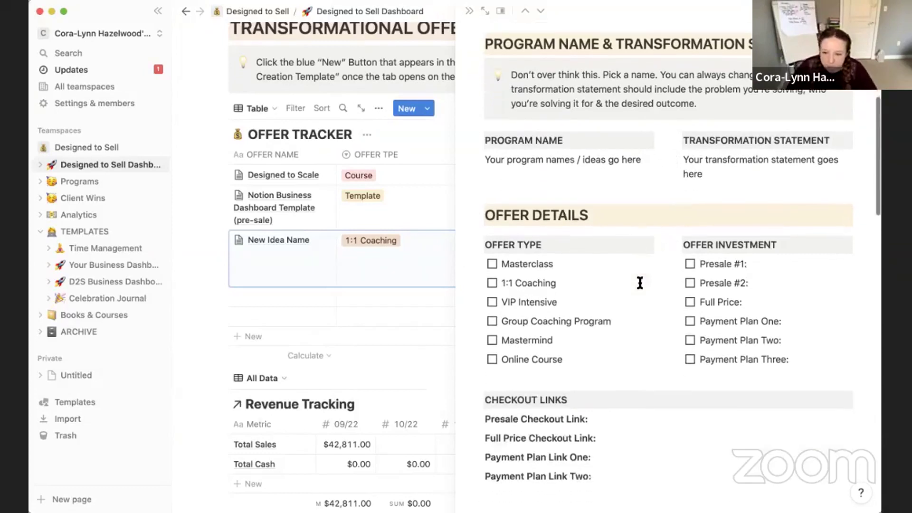
scroll(639, 271, "down", 1)
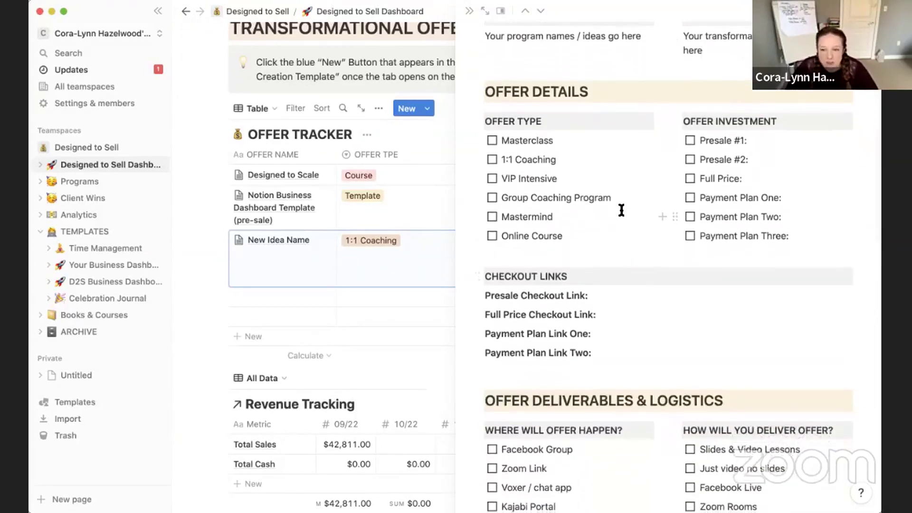
- Check off Presale #1, Full Price, Payment Plan One and Payment Plan Three under Offer Investment on the New Idea Name page
scroll(618, 227, "down", 1)
scroll(618, 228, "up", 1)
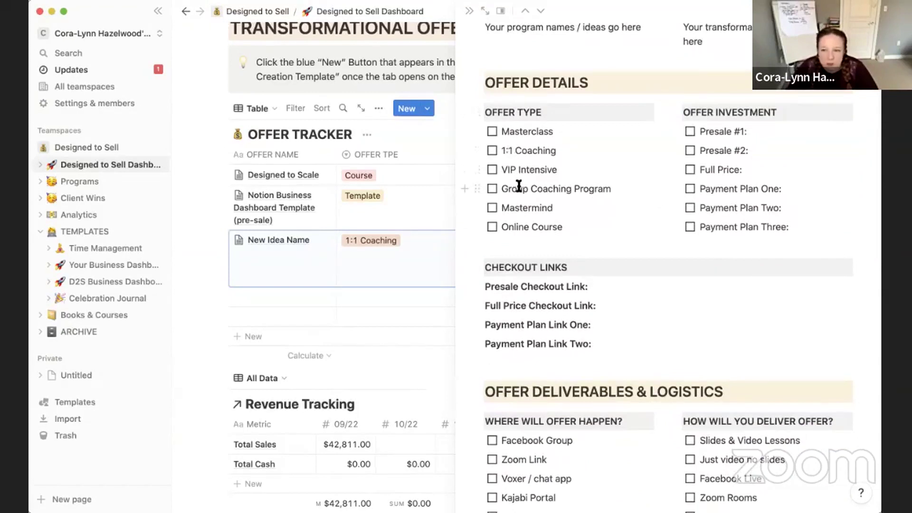
left_click(759, 130)
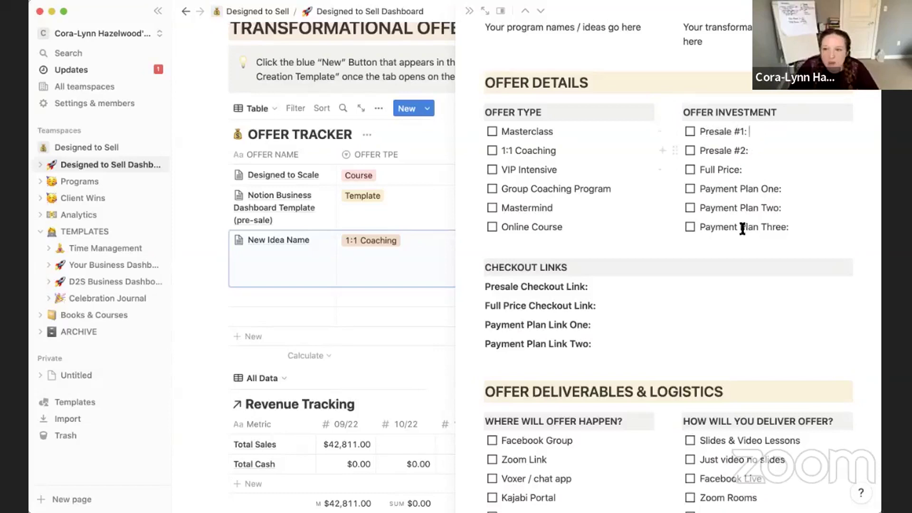
left_click(756, 151)
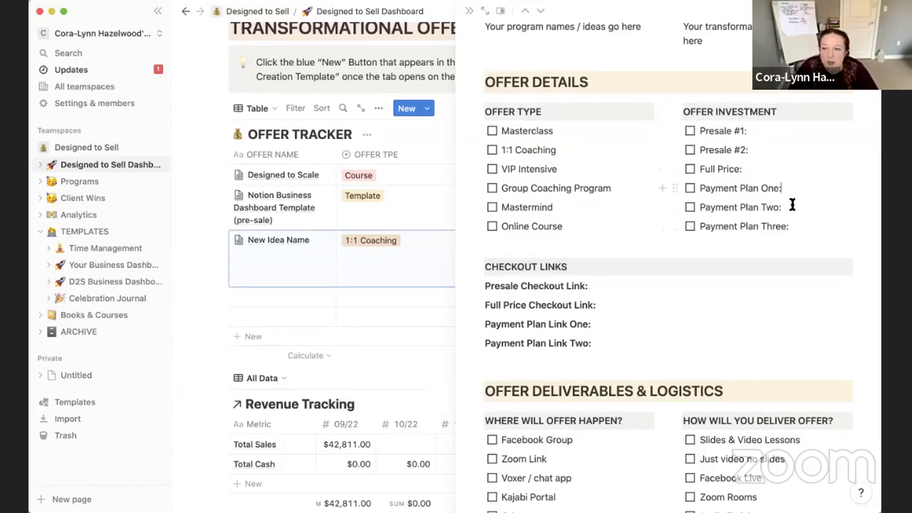
left_click(794, 226)
left_click(690, 131)
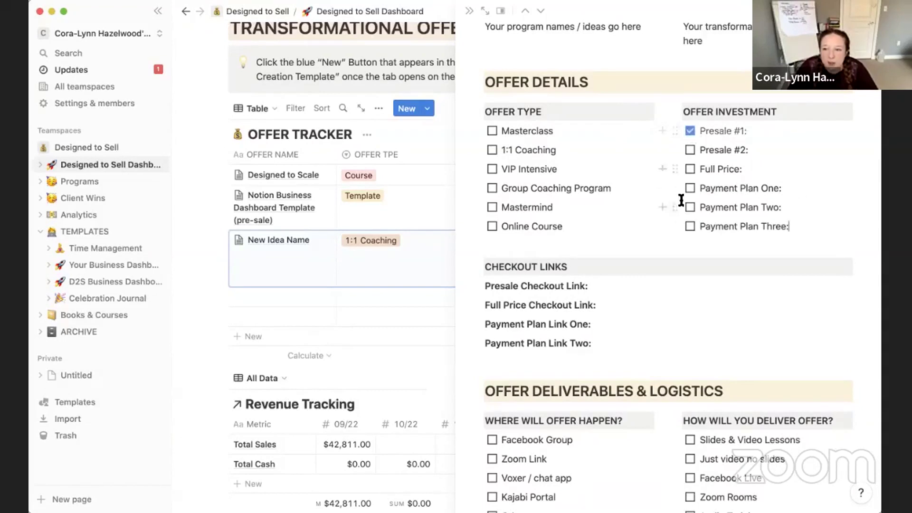
left_click(689, 188)
left_click(690, 226)
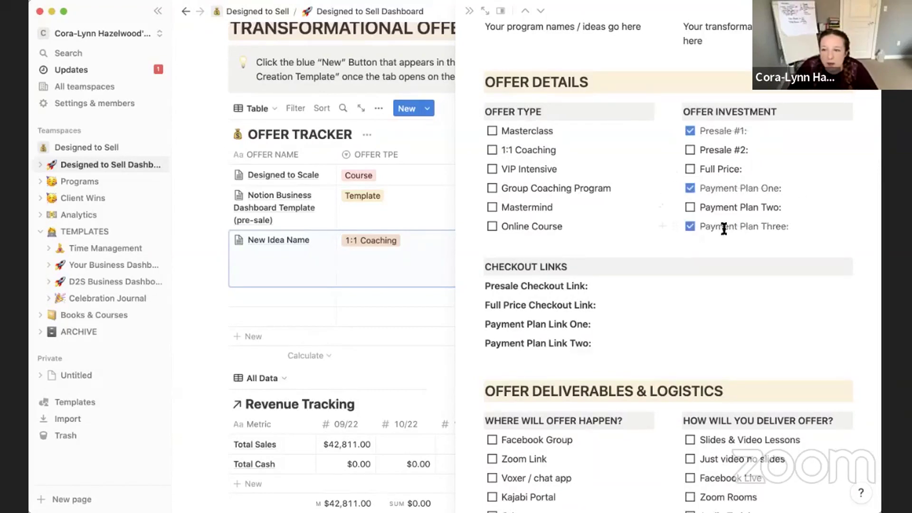
left_click(689, 169)
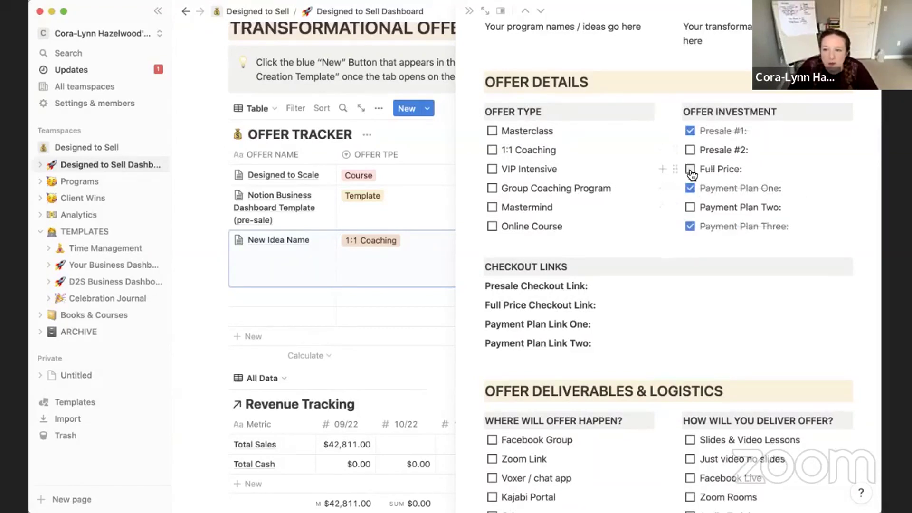
- Uncheck Presale #1 in the Offer Investment list and enter $49 as its price
left_click(690, 131)
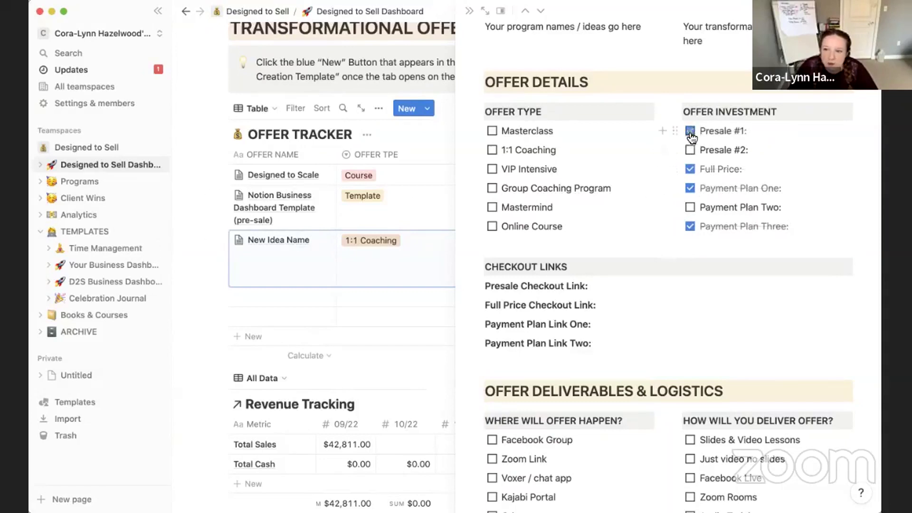
left_click(762, 135)
type("$49")
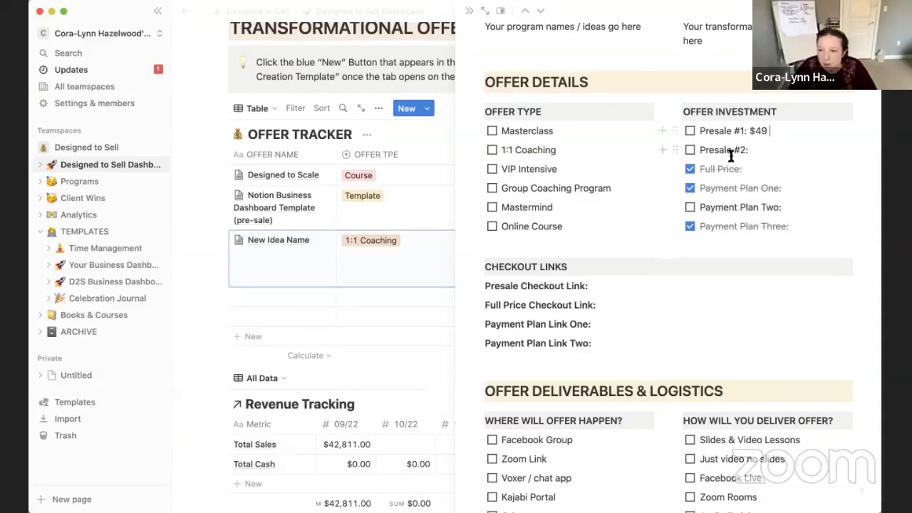
- Uncheck Full Price and enter $597 for it, and fill in Payment Plan One as 3X $100
left_click(689, 169)
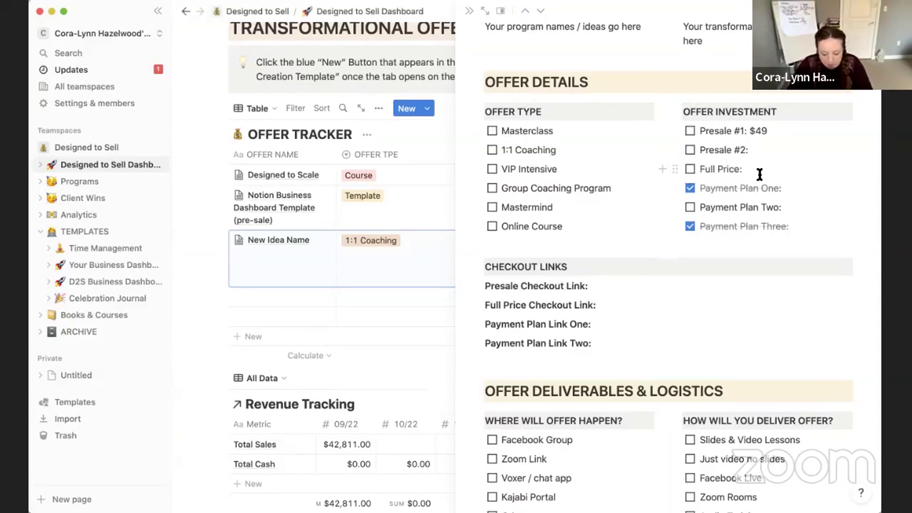
left_click(759, 174)
type("$597")
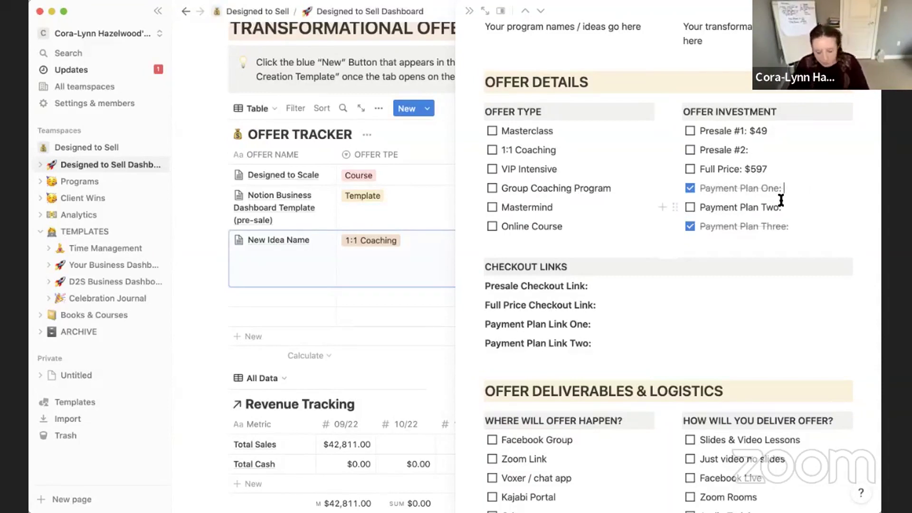
type("3X $100")
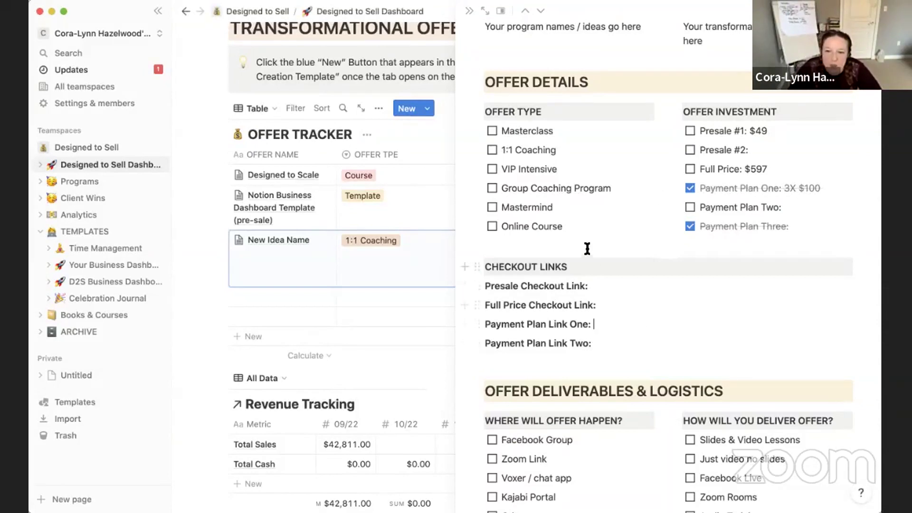
- Check off Zoom Link and Voxer / chat app as where the offer happens, and Zoom Rooms as how it is delivered
scroll(546, 295, "down", 5)
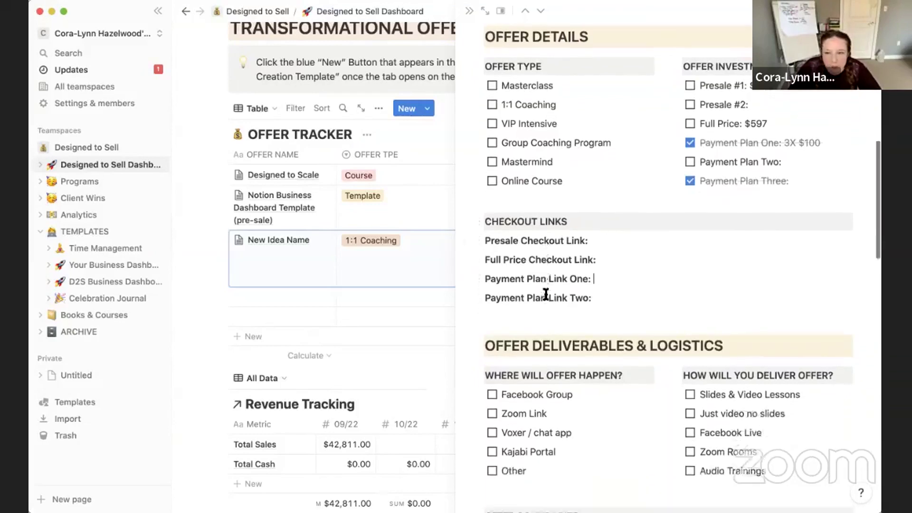
scroll(546, 294, "down", 8)
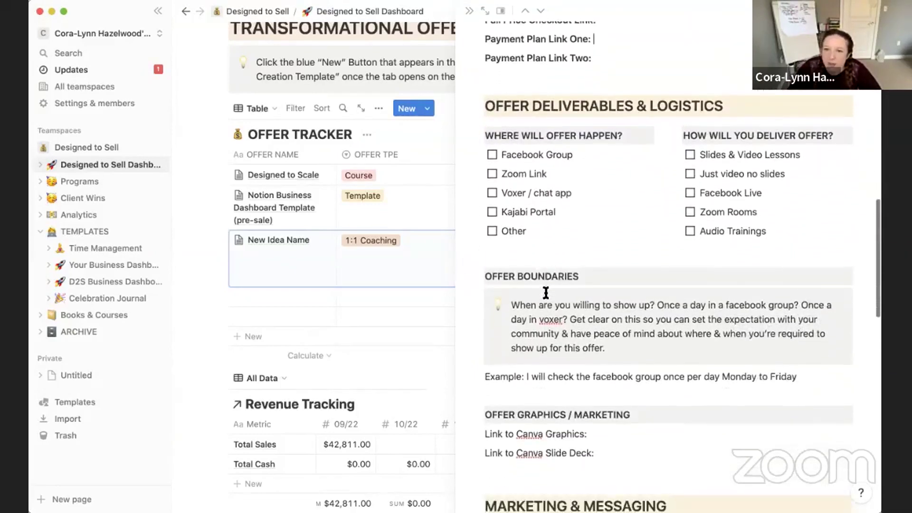
scroll(546, 293, "down", 1)
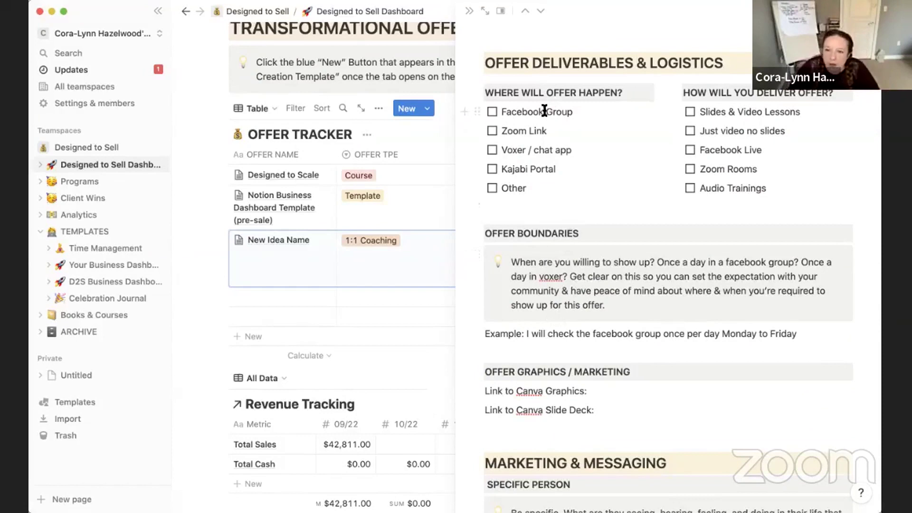
left_click(493, 150)
left_click(492, 130)
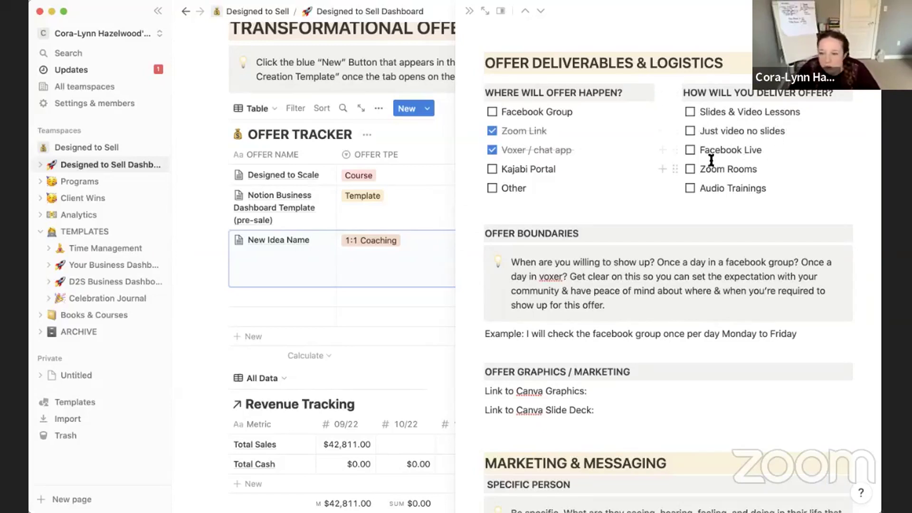
left_click(690, 150)
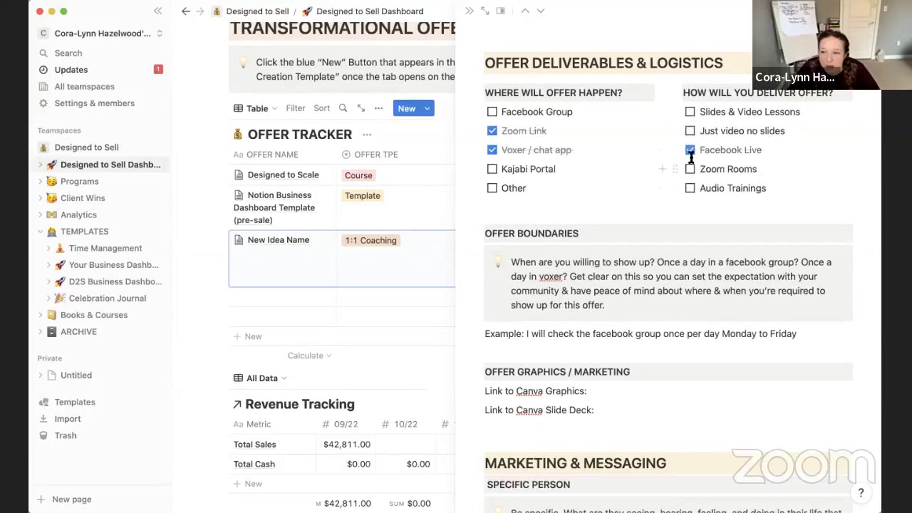
left_click(689, 150)
left_click(690, 169)
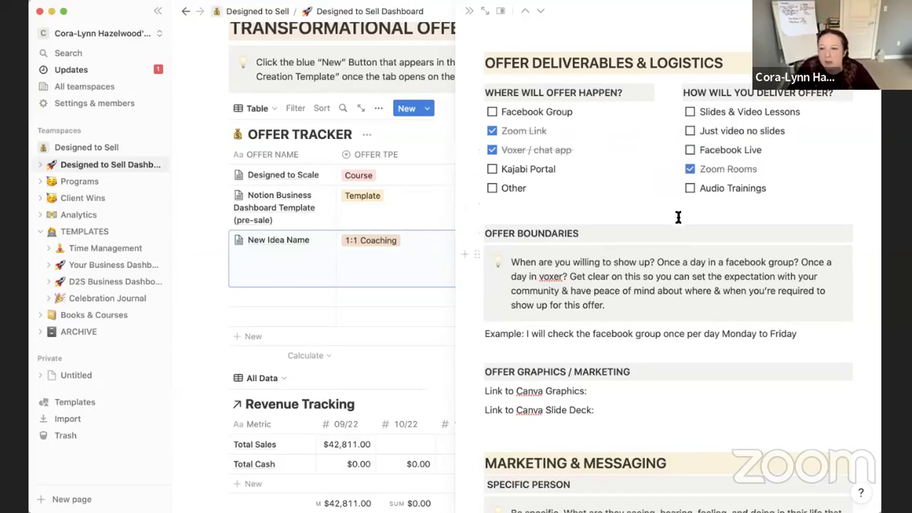
- Examine the Offer Boundaries section, highlighting its example sentence about the Facebook group, and look over the Canva link lines below it
scroll(605, 293, "down", 3)
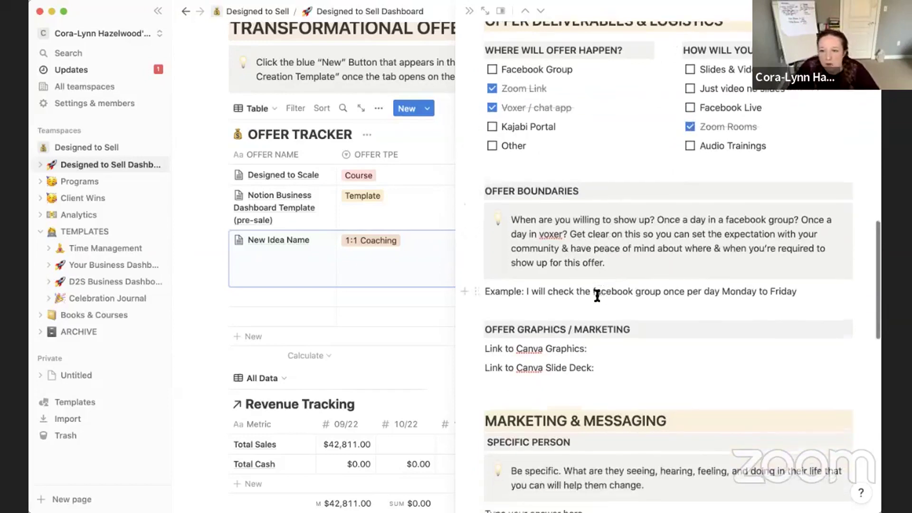
scroll(595, 290, "down", 1)
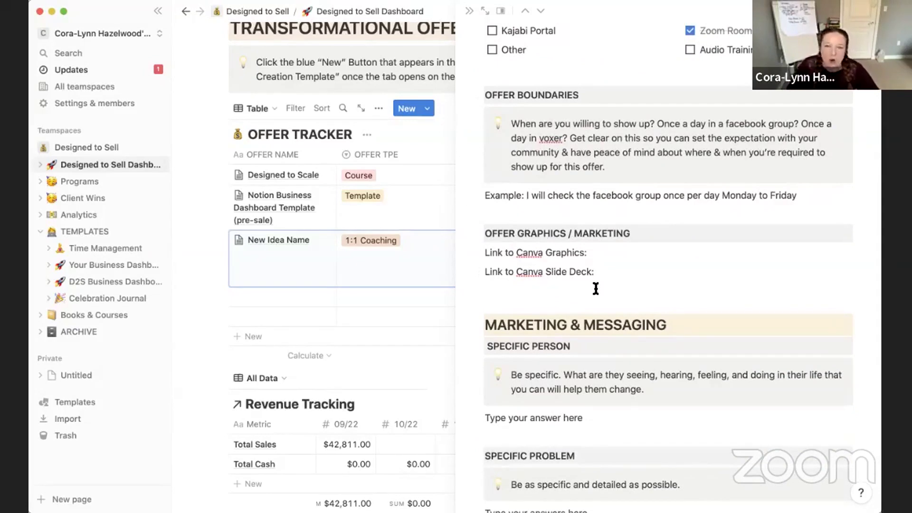
scroll(594, 288, "down", 1)
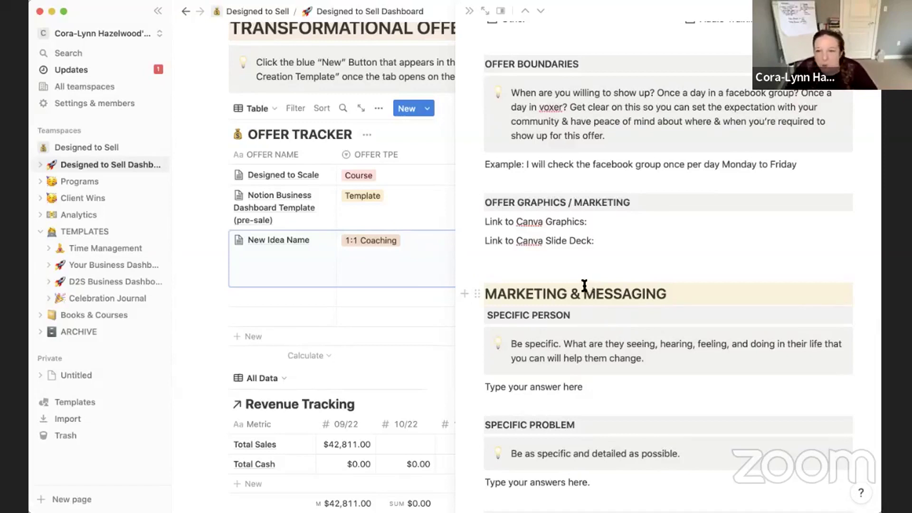
left_click_drag(803, 165, 735, 164)
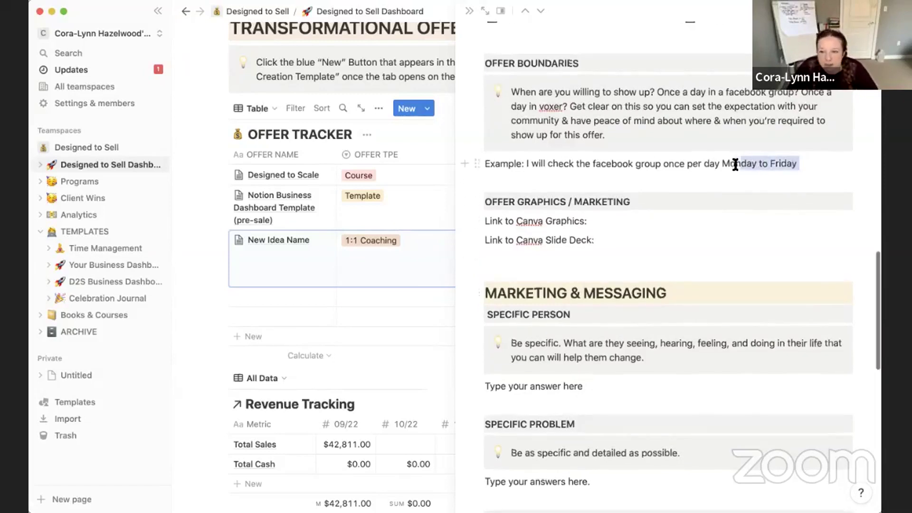
left_click(533, 165)
left_click_drag(524, 163, 791, 161)
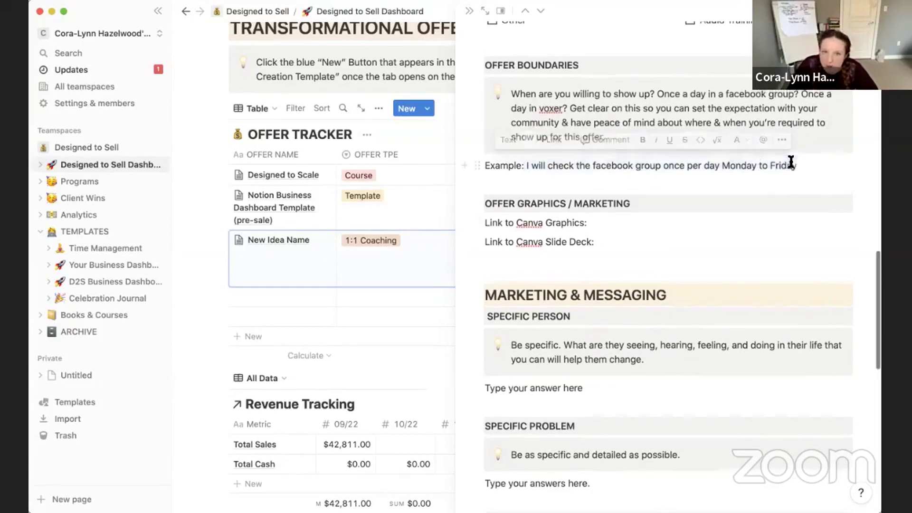
left_click(790, 162)
scroll(619, 233, "down", 3)
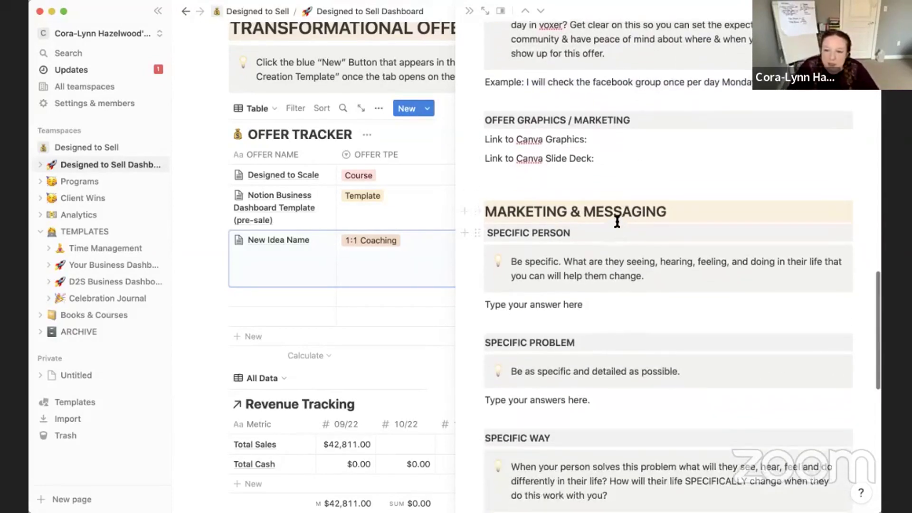
scroll(617, 221, "up", 3)
scroll(614, 221, "down", 1)
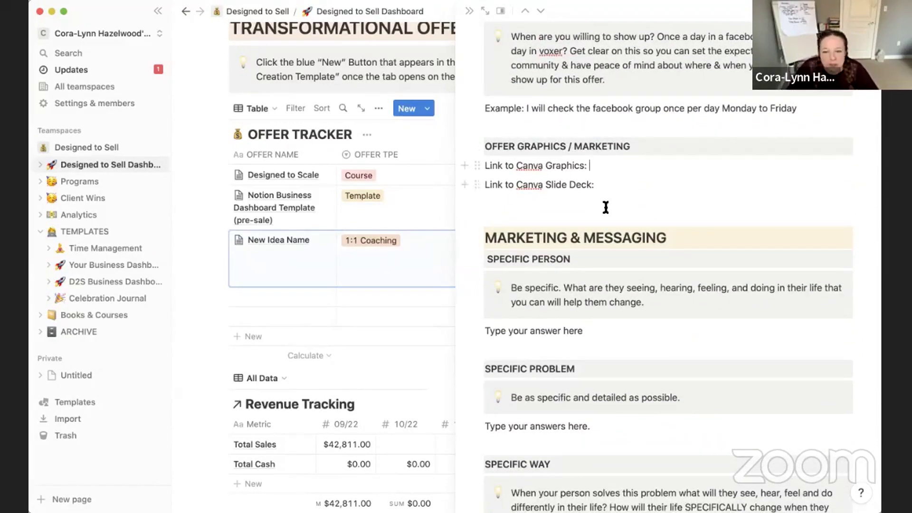
- Read through the Marketing & Messaging section, covering the specific person, problem and way prompts and the Offer Messaging lines
scroll(582, 230, "down", 5)
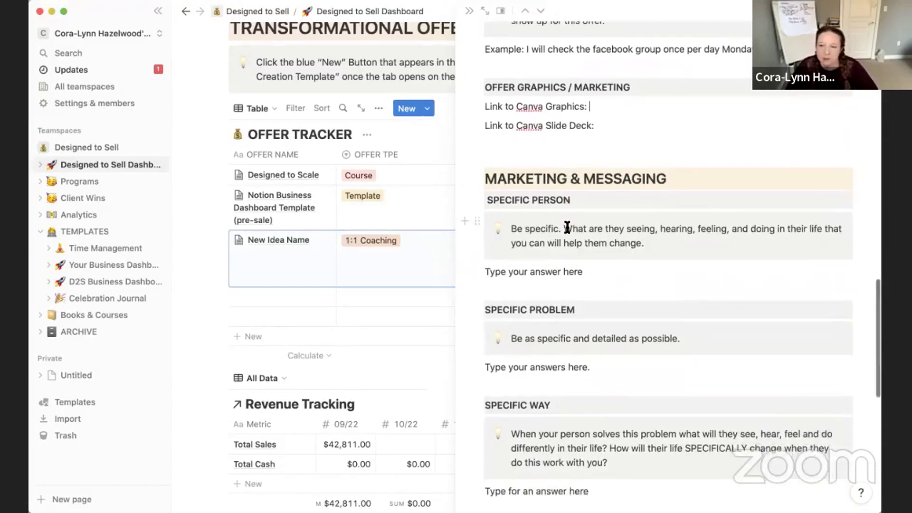
scroll(567, 227, "down", 1)
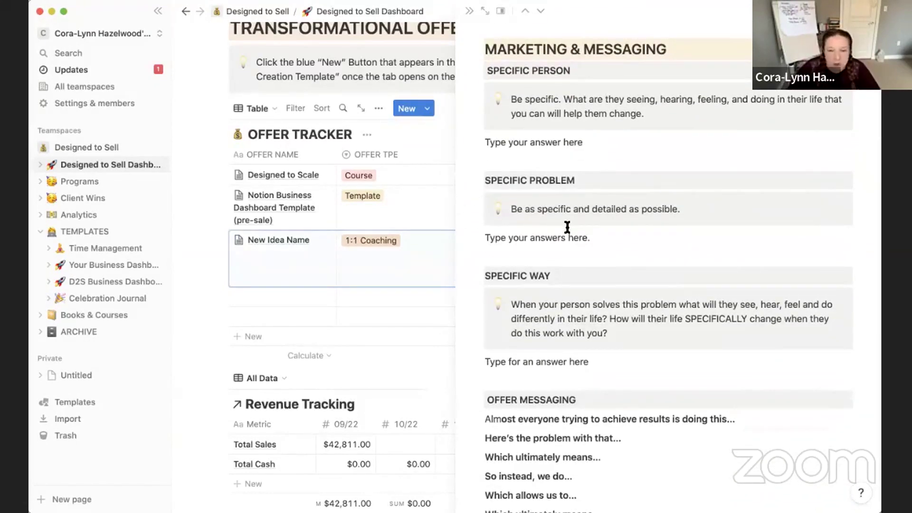
scroll(566, 227, "down", 1)
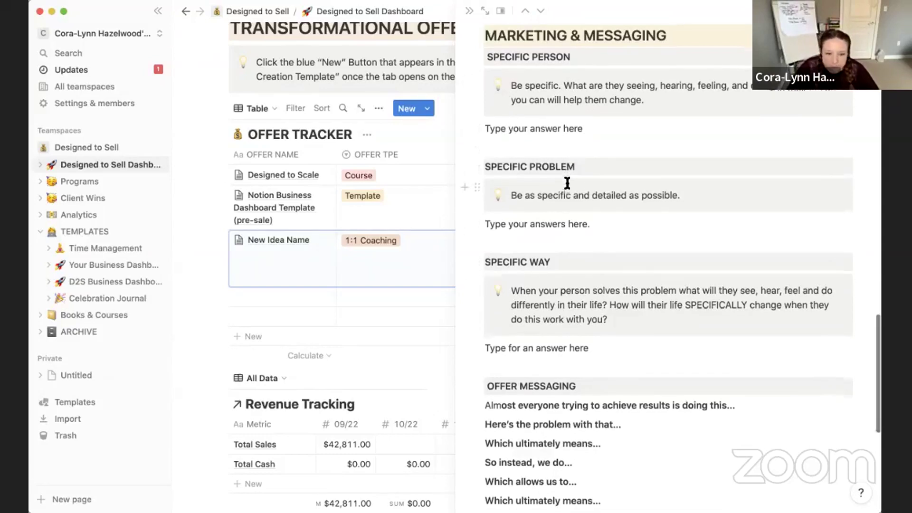
scroll(556, 181, "up", 1)
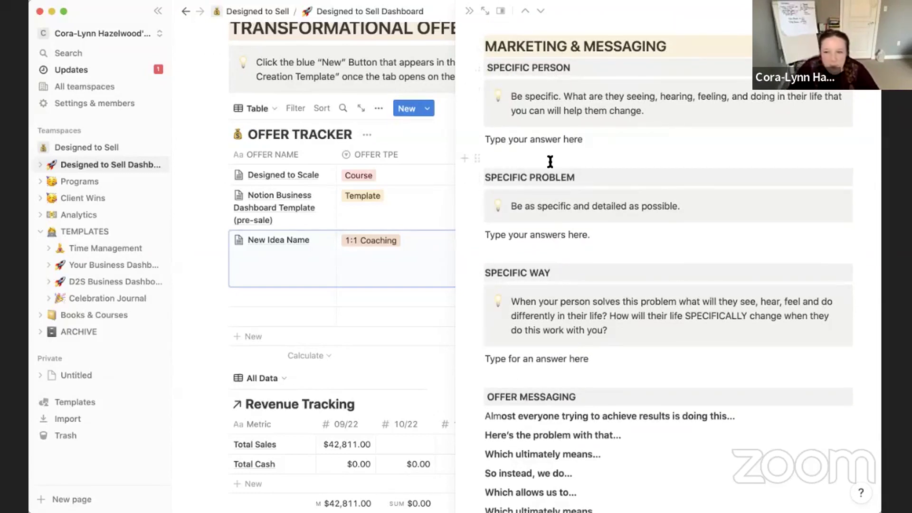
scroll(550, 158, "down", 2)
scroll(533, 194, "down", 3)
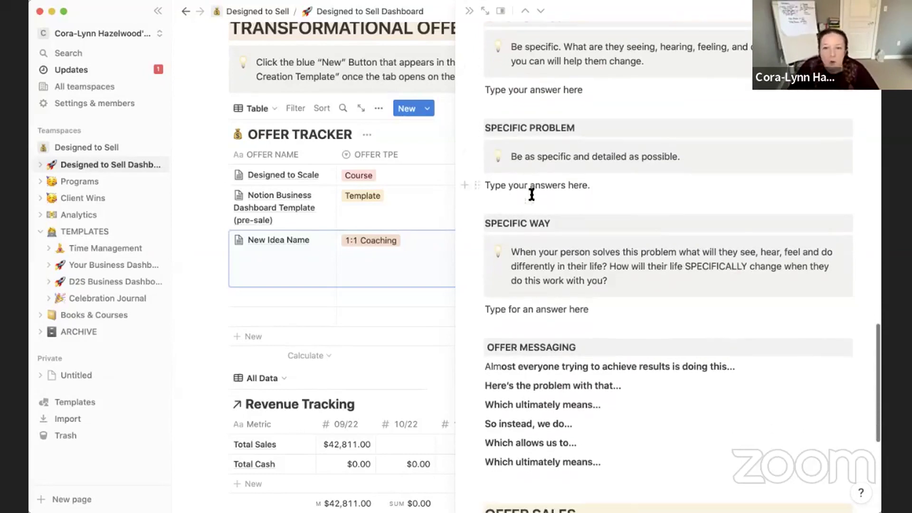
scroll(570, 155, "down", 4)
scroll(530, 157, "down", 2)
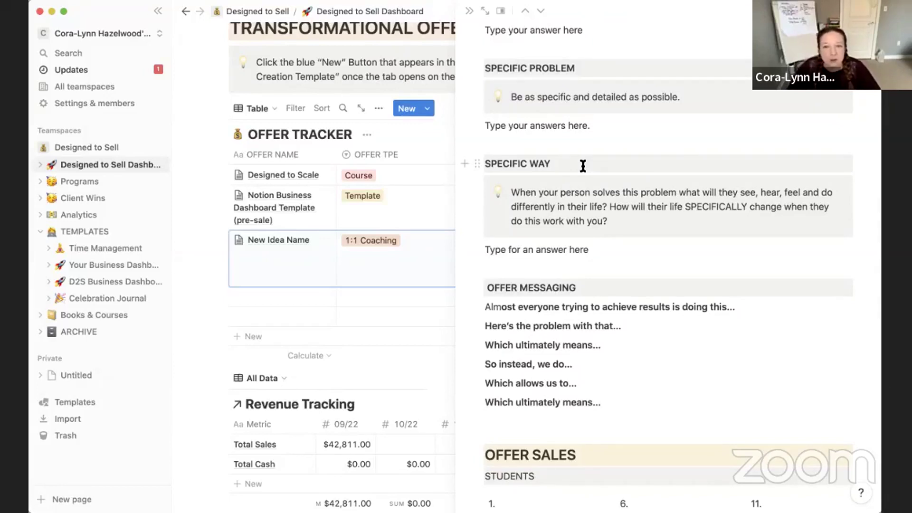
scroll(582, 166, "down", 6)
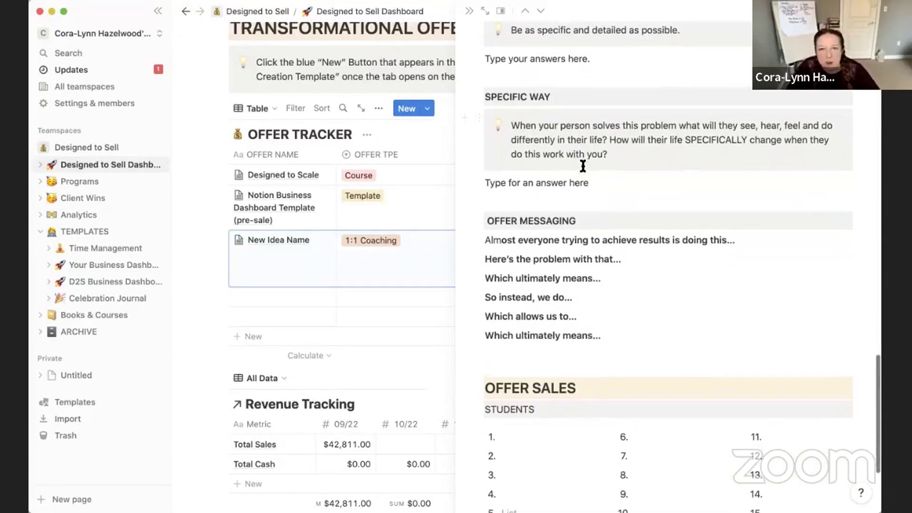
scroll(582, 165, "down", 1)
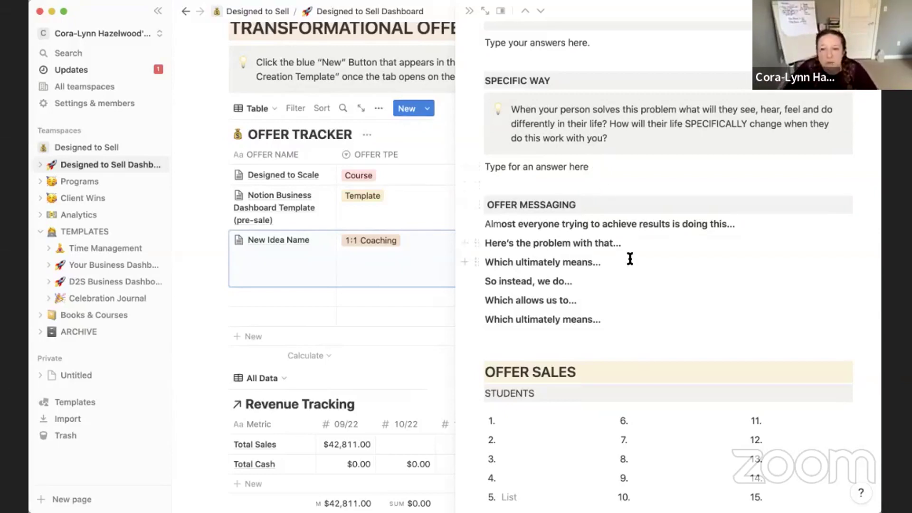
- Add six blank lines under the description in the Program / Offer Content Planning section
scroll(626, 256, "down", 3)
scroll(632, 204, "down", 1)
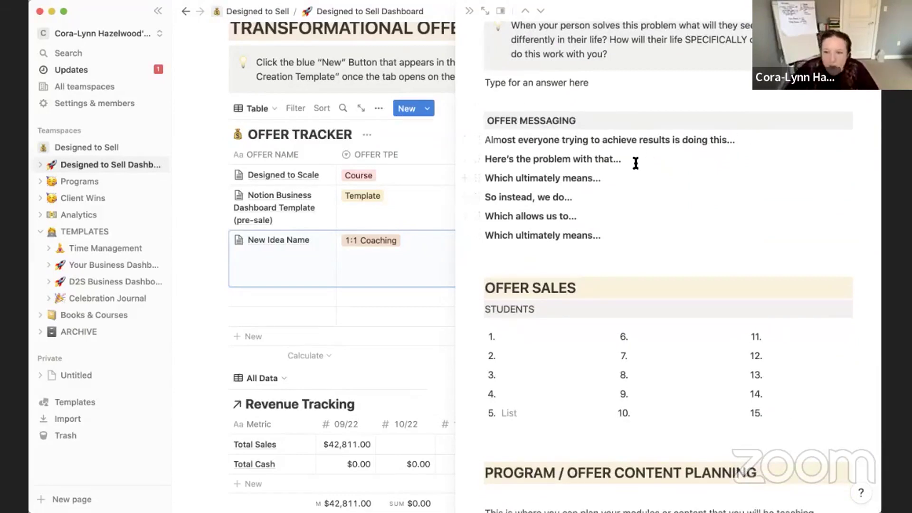
scroll(531, 296, "down", 2)
scroll(531, 295, "down", 1)
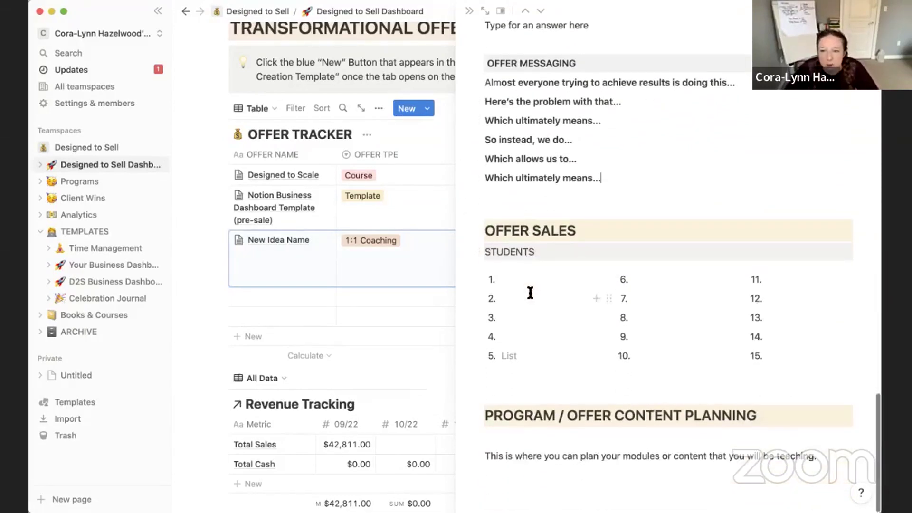
left_click(592, 485)
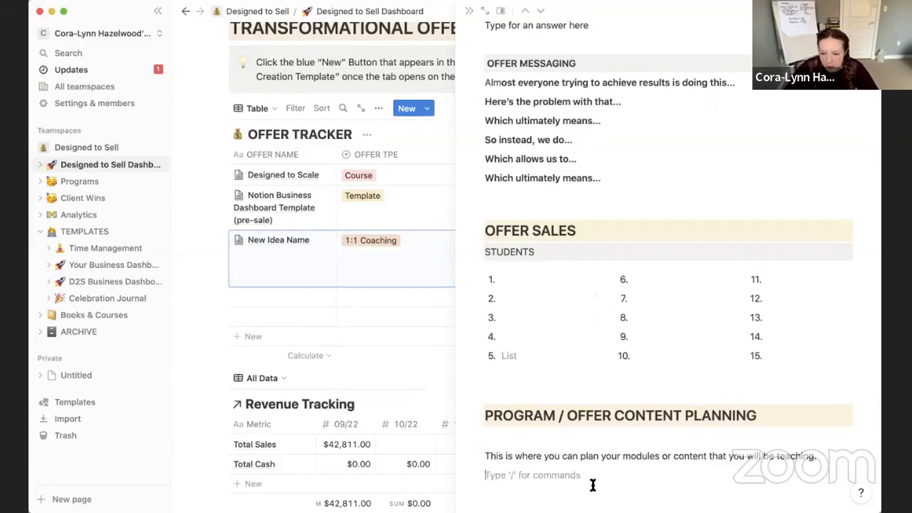
key("Return")
key("Return")
key("Return")
key("Return")
key("Return")
key("Return")
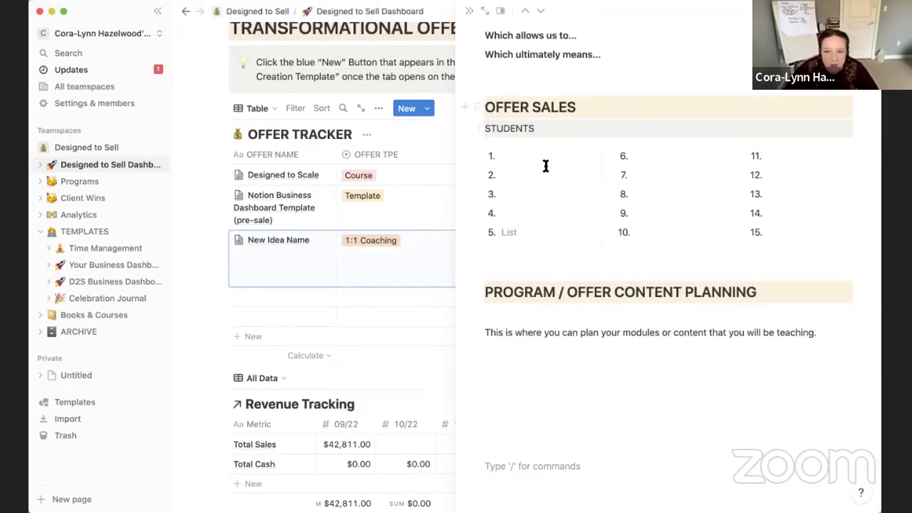
- Enter two sample client names as the first two entries in the Offer Sales students list
left_click(545, 159)
left_click(527, 174)
left_click(523, 195)
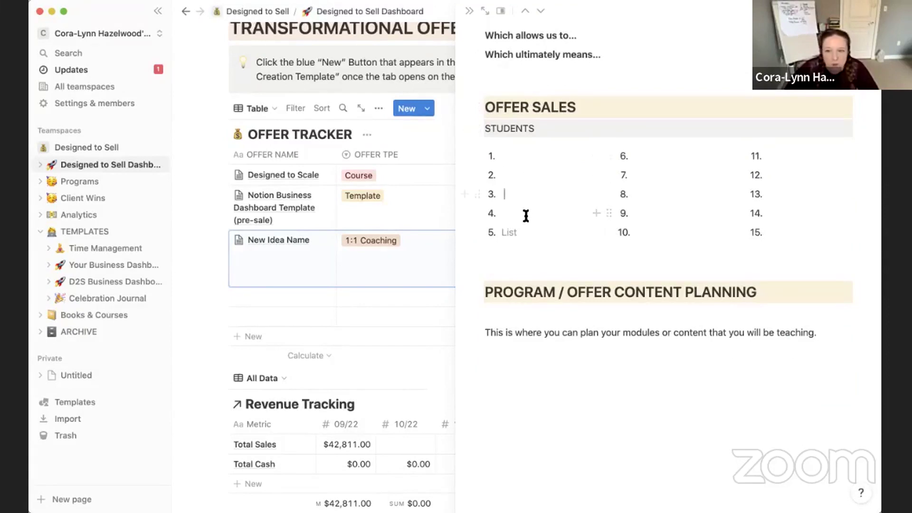
left_click(526, 216)
left_click(517, 231)
left_click(662, 155)
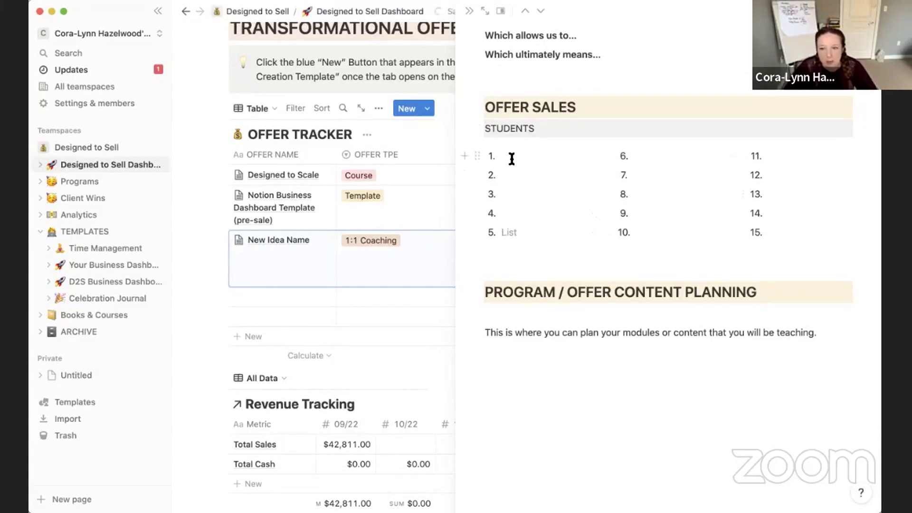
type("Ashley B.")
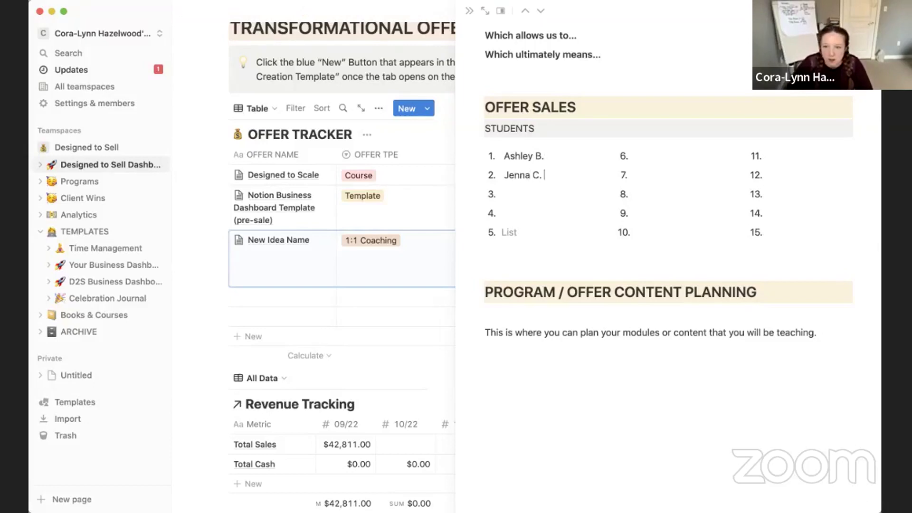
key("Down")
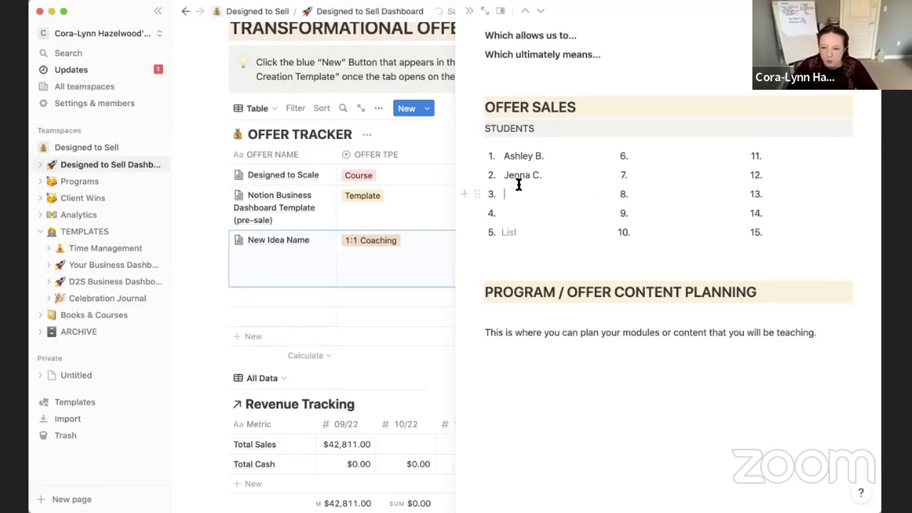
- Highlight the content planning sentence and open the Designed to Scale Curriculum page from Programs
scroll(522, 188, "down", 1)
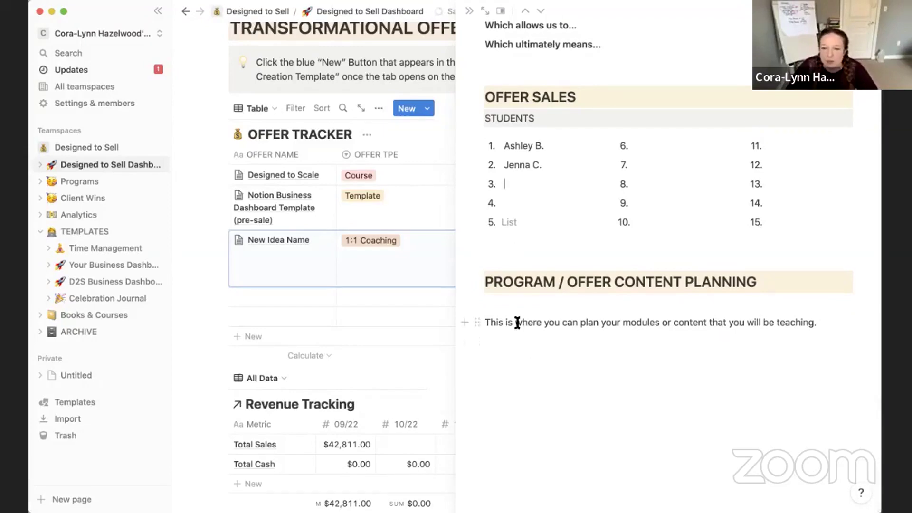
left_click_drag(484, 322, 794, 368)
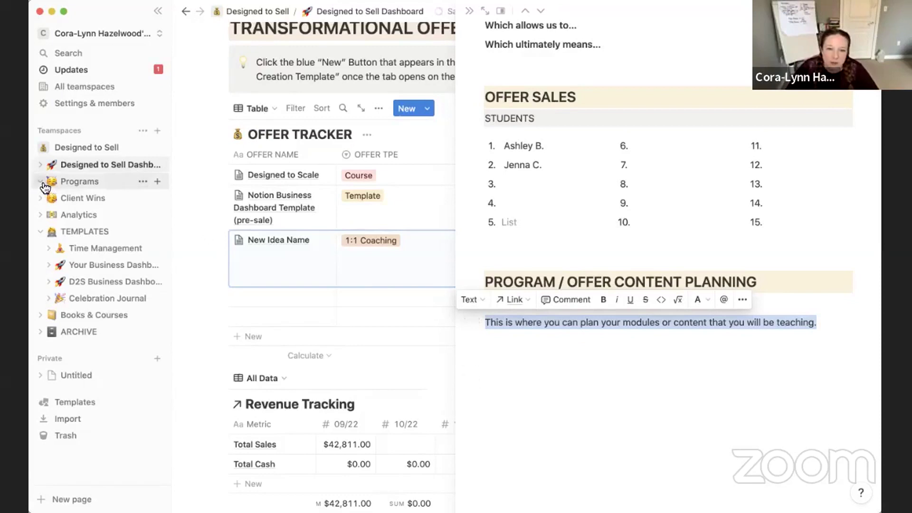
left_click(76, 182)
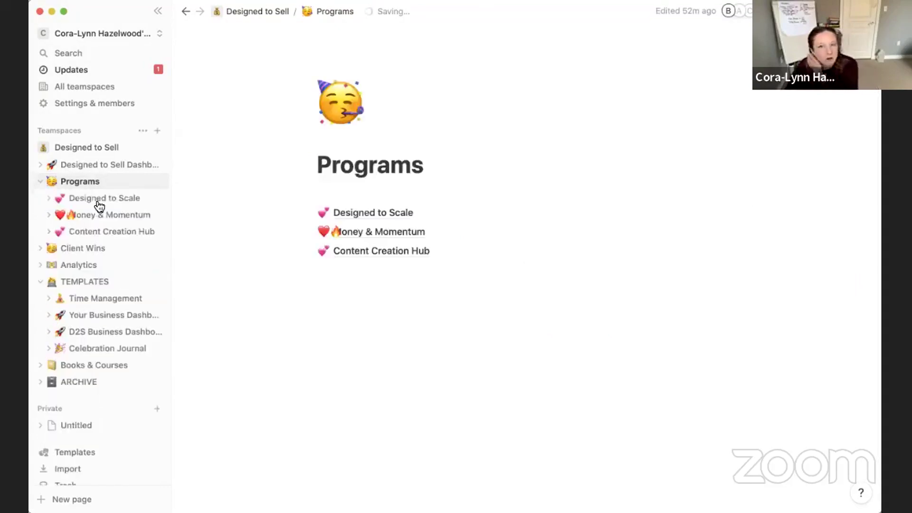
left_click(387, 215)
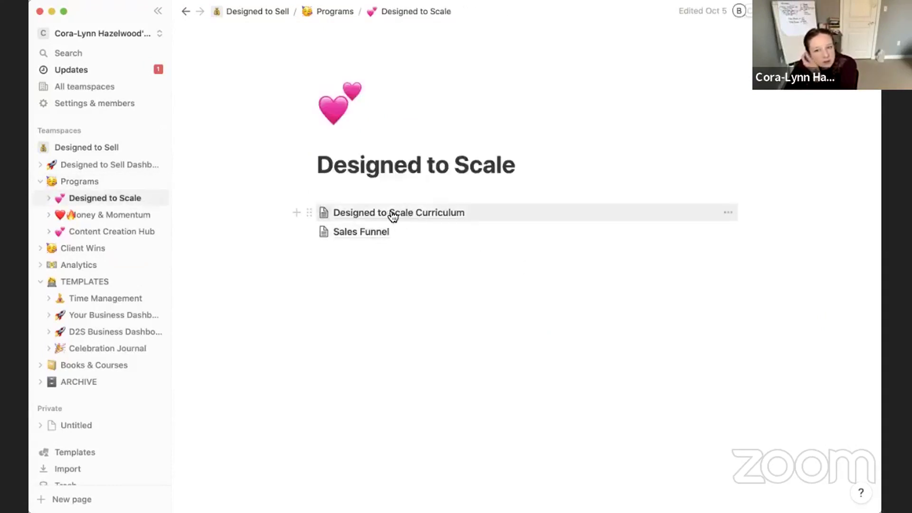
left_click(358, 213)
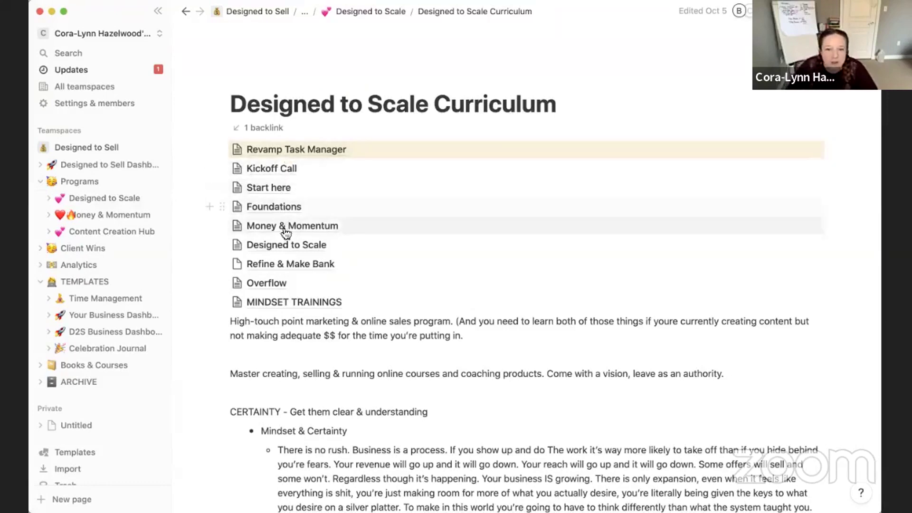
- View the Kickoff Call and Foundations pages of the curriculum, returning to the curriculum page after each
left_click(273, 170)
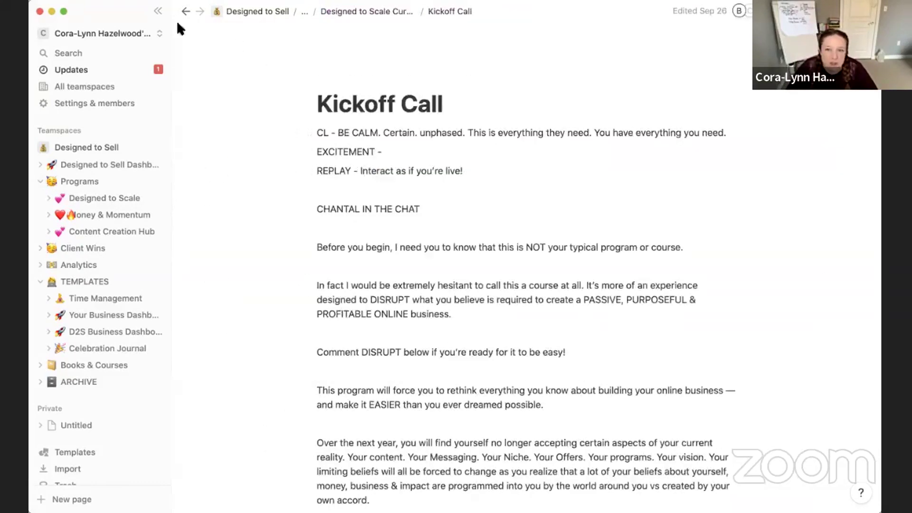
left_click(185, 12)
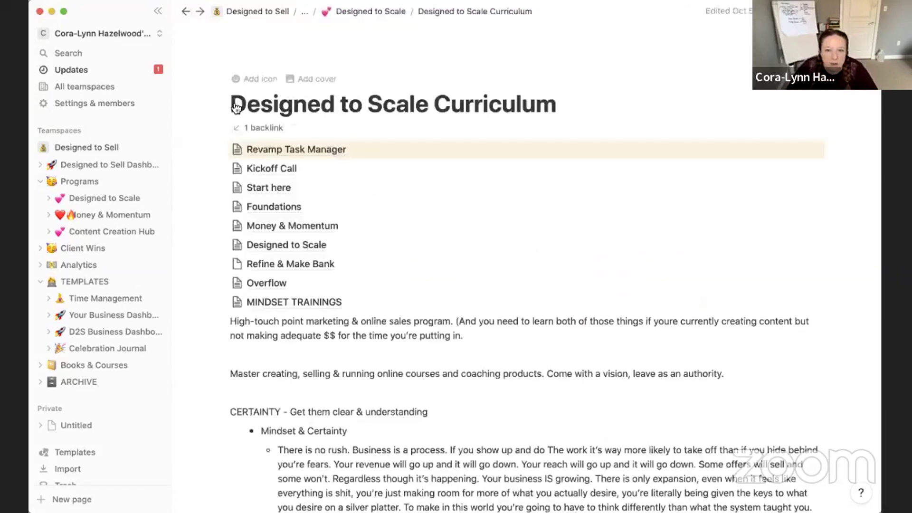
left_click(284, 206)
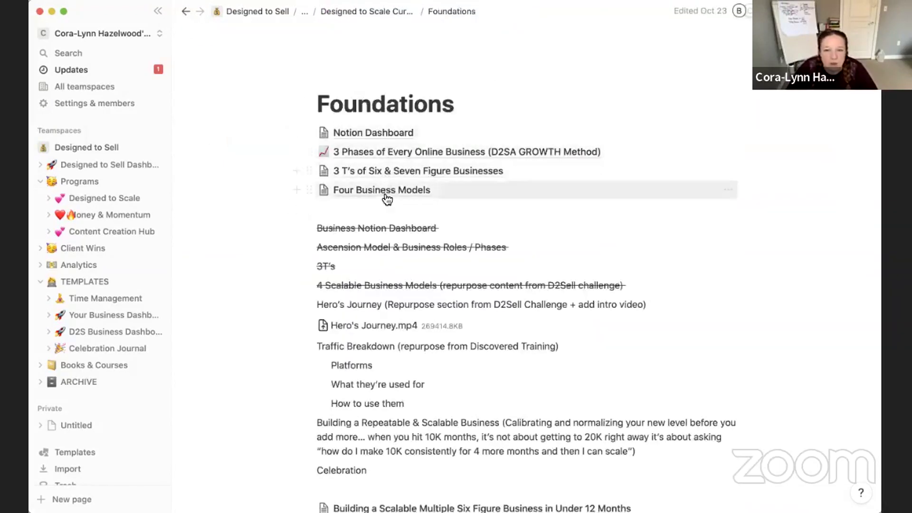
left_click(184, 12)
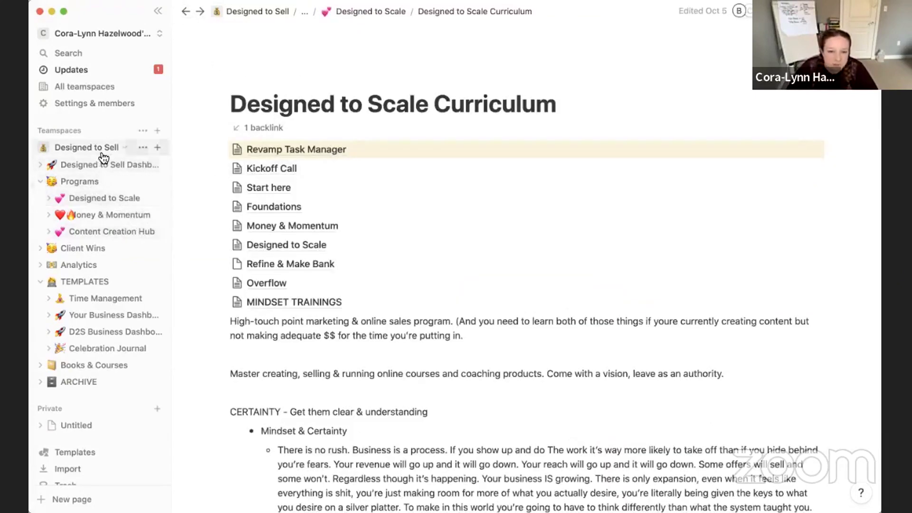
- Go back to the Designed to Sell Dashboard and review the New Idea Name offer down to its content planning section
left_click(76, 165)
scroll(645, 300, "down", 3)
scroll(645, 299, "down", 15)
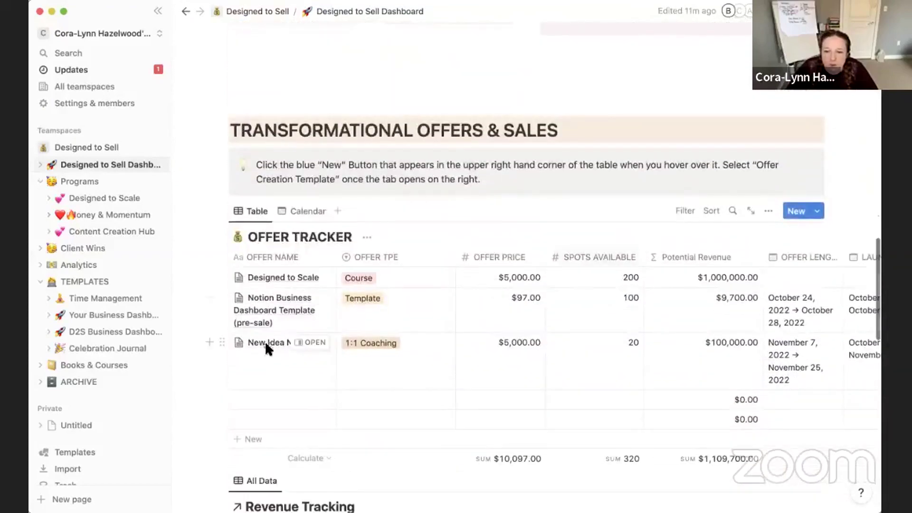
left_click(309, 343)
scroll(676, 363, "down", 2)
scroll(676, 364, "down", 20)
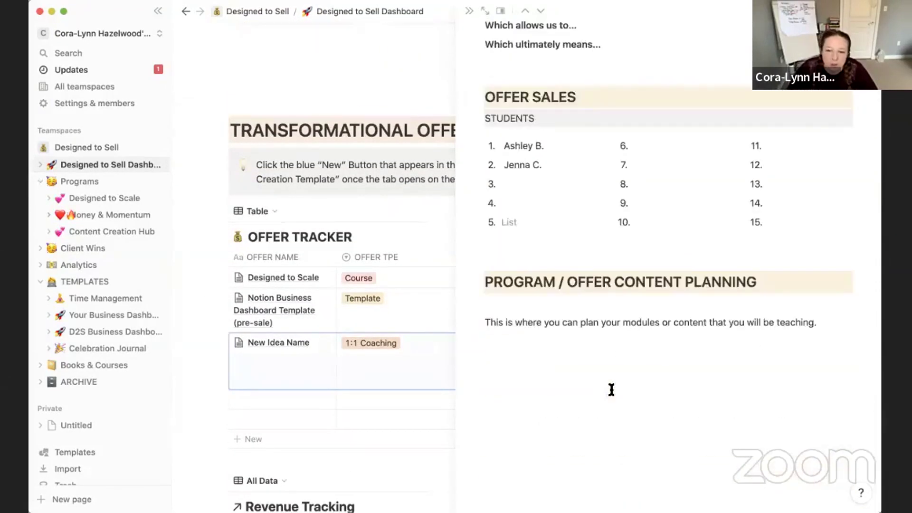
scroll(611, 390, "up", 20)
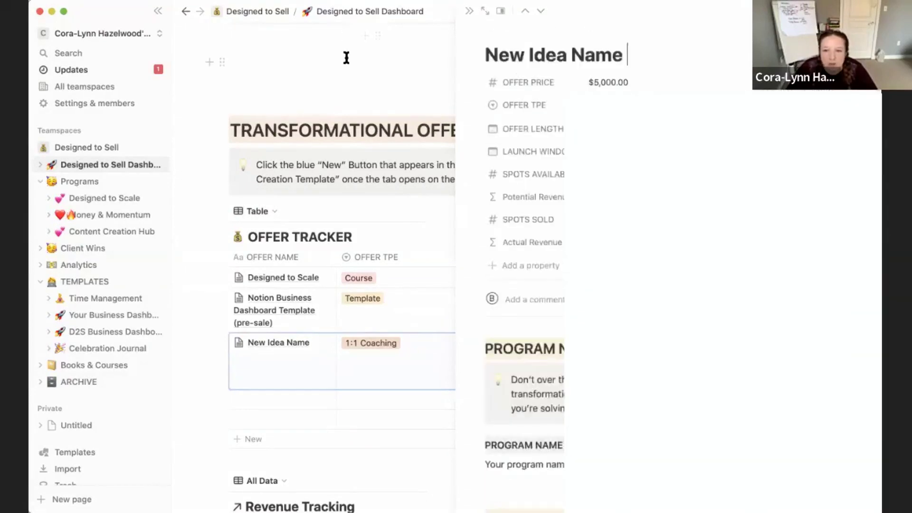
- Close the offer and examine the Password & Logins table in the Tech & Important Links section
left_click(375, 221)
scroll(373, 221, "down", 20)
scroll(359, 200, "up", 10)
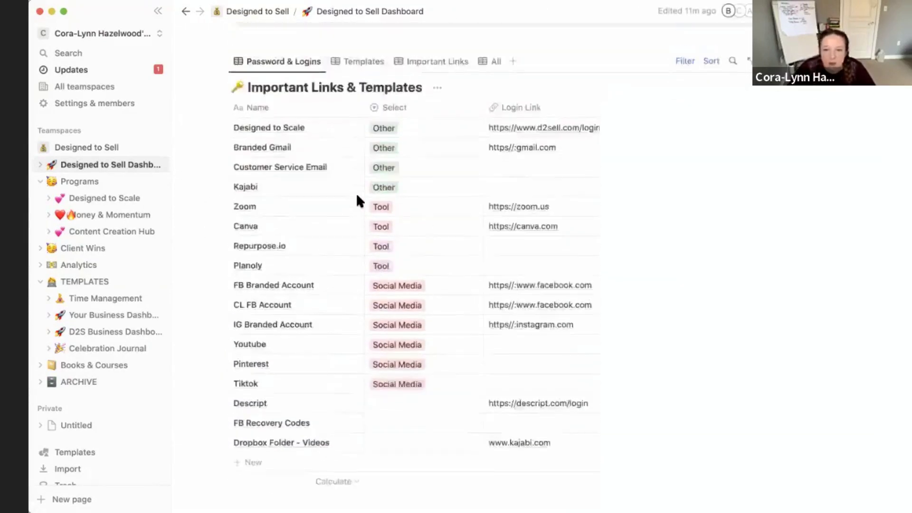
scroll(358, 196, "down", 4)
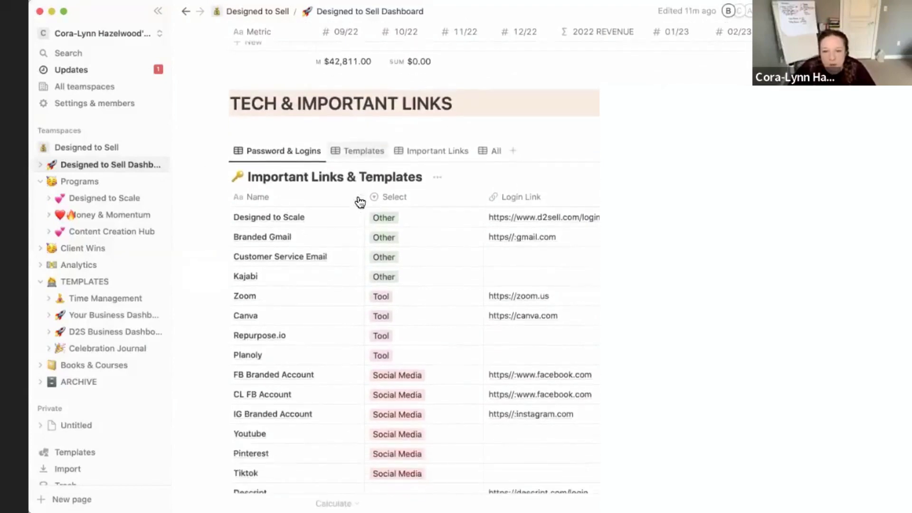
scroll(357, 195, "down", 2)
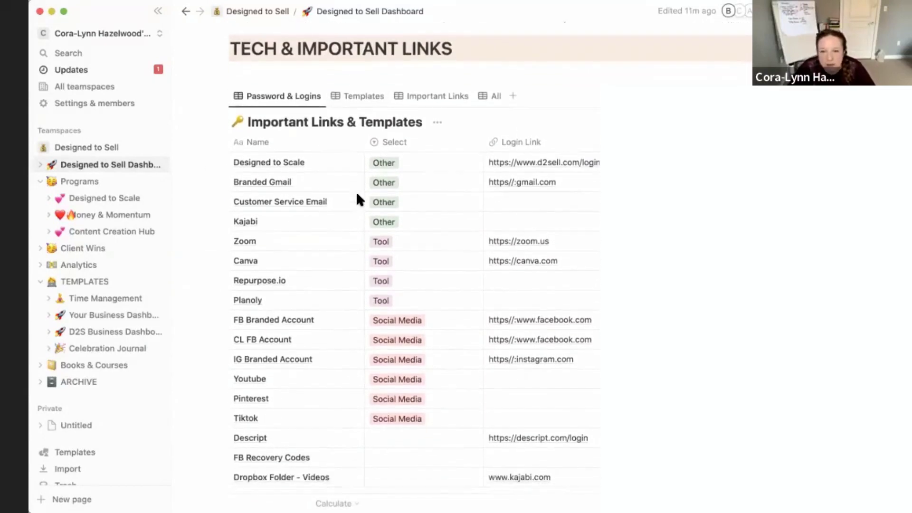
scroll(357, 195, "down", 1)
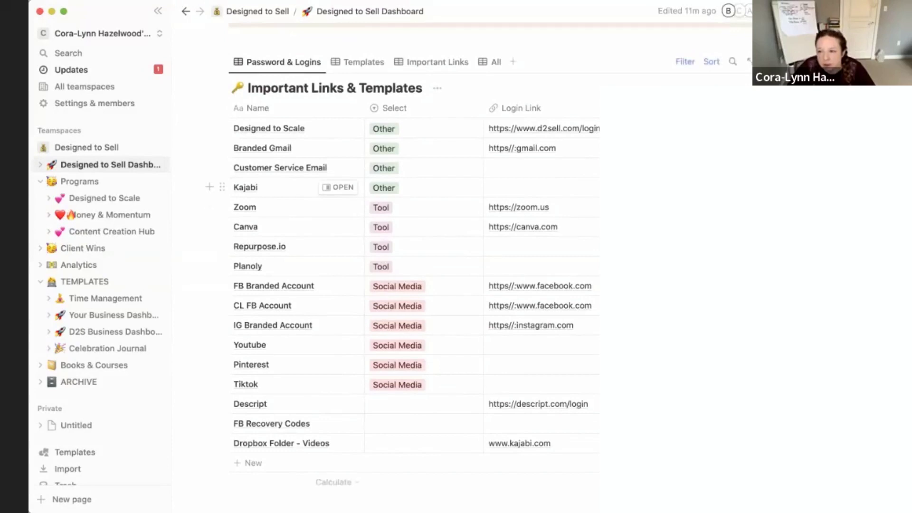
scroll(570, 271, "down", 5)
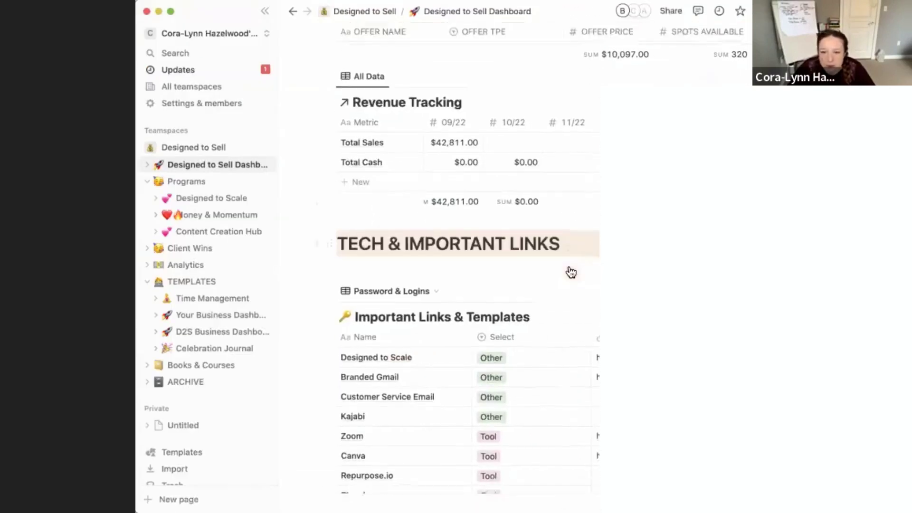
scroll(560, 260, "down", 3)
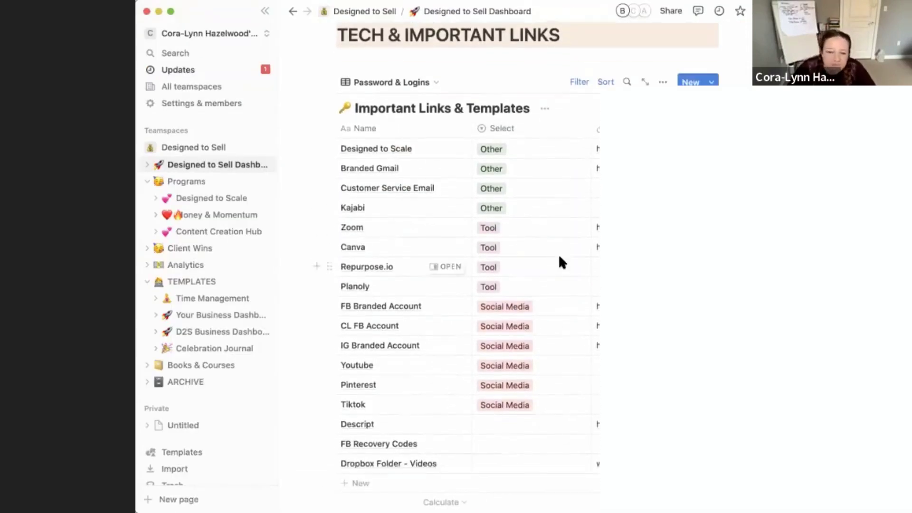
scroll(561, 248, "down", 1)
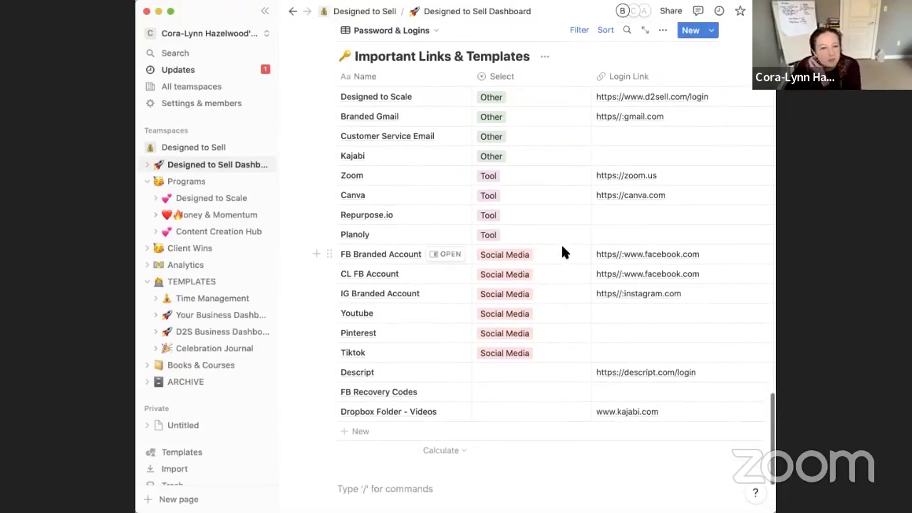
scroll(560, 243, "up", 2)
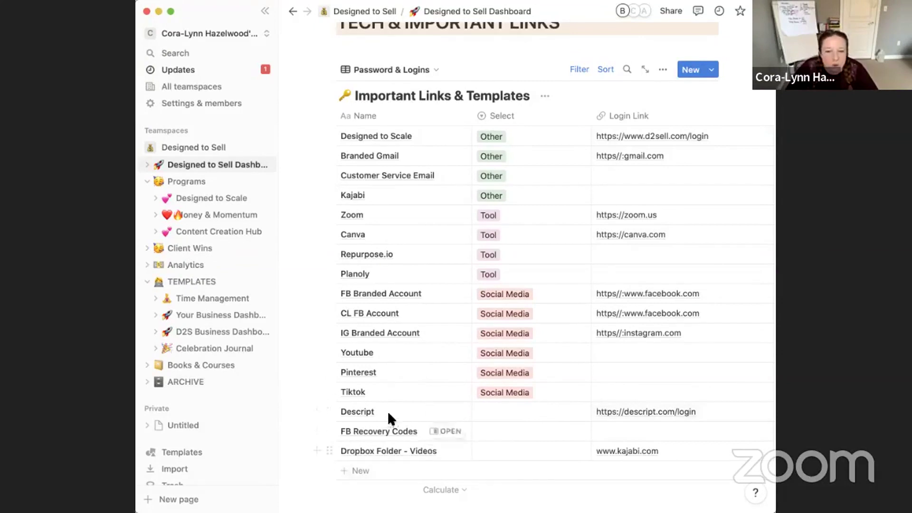
scroll(458, 338, "up", 1)
scroll(458, 332, "down", 1)
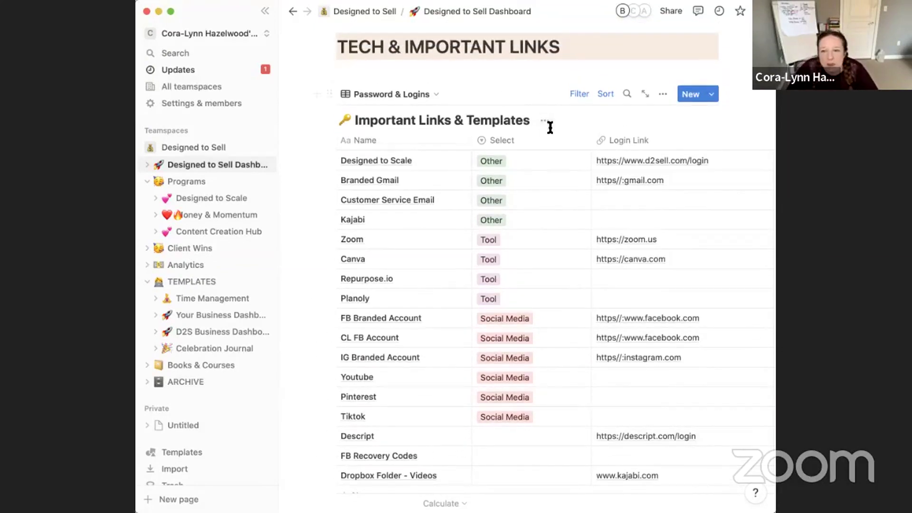
- Show the Templates view of the Important Links & Templates table and widen the window
left_click(416, 93)
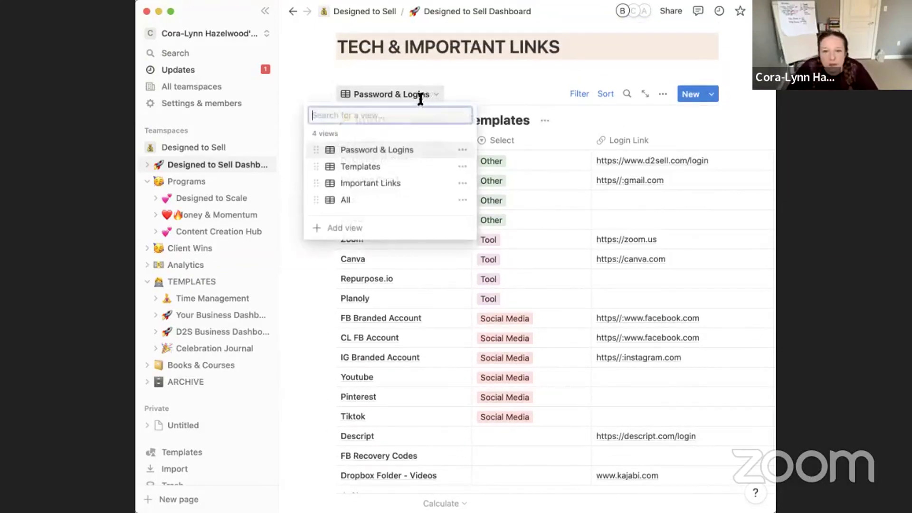
left_click(378, 168)
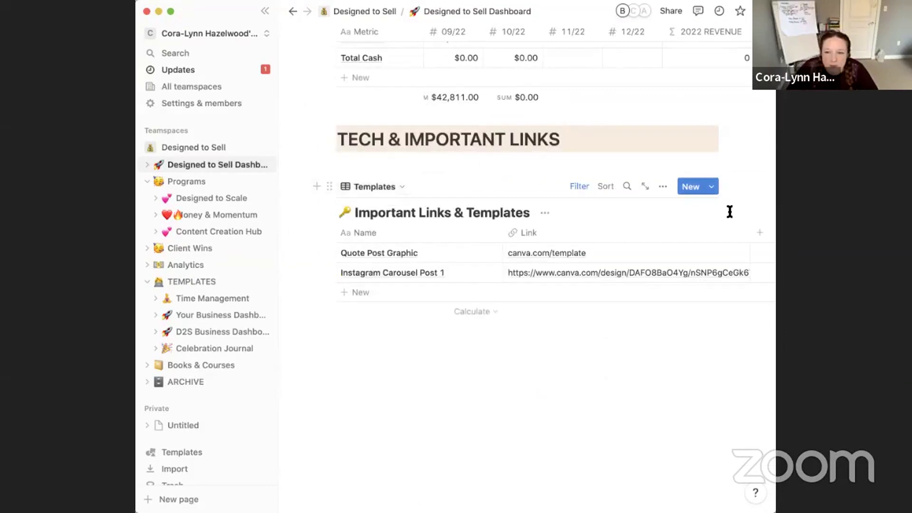
left_click_drag(775, 211, 877, 211)
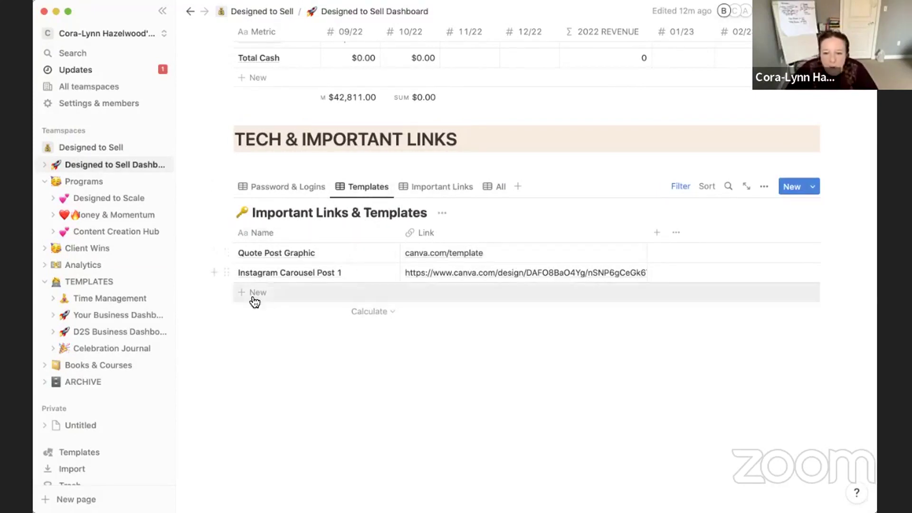
- Show the Important Links view of the table, and return to the beginning of the dashboard
left_click(418, 186)
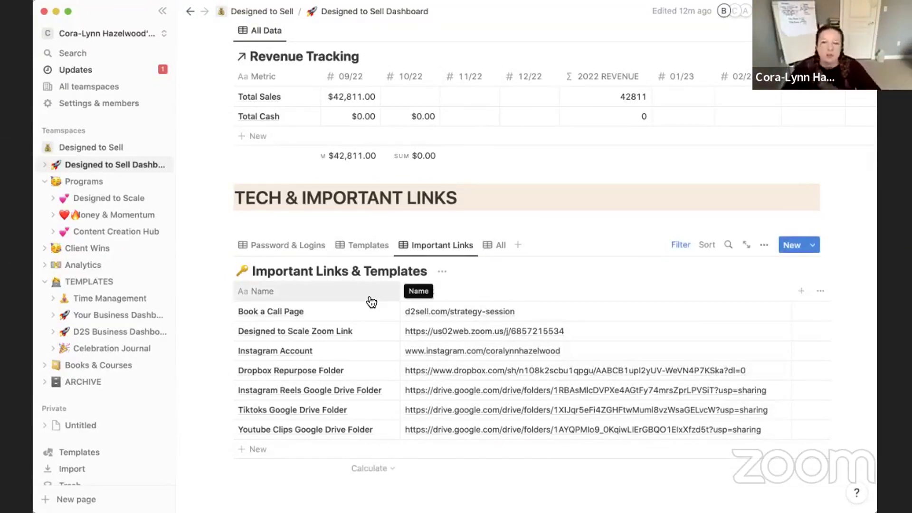
scroll(371, 302, "up", 20)
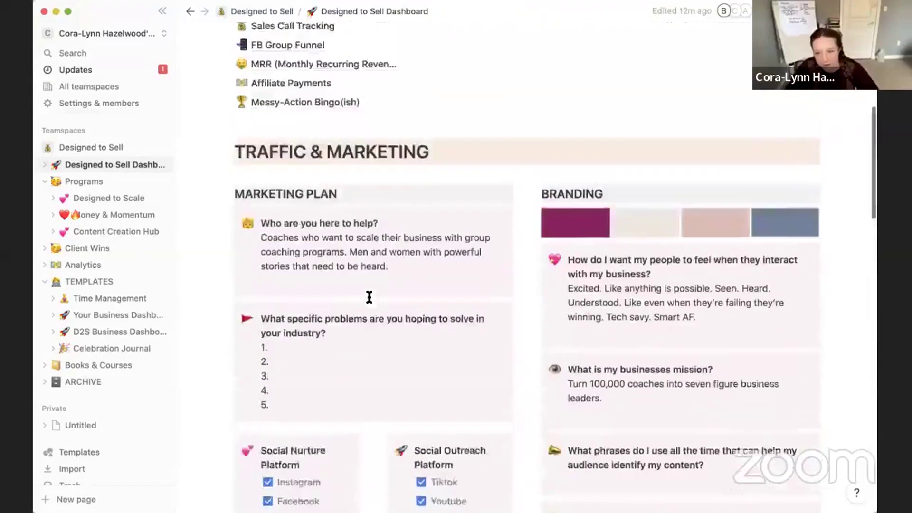
scroll(369, 297, "up", 4)
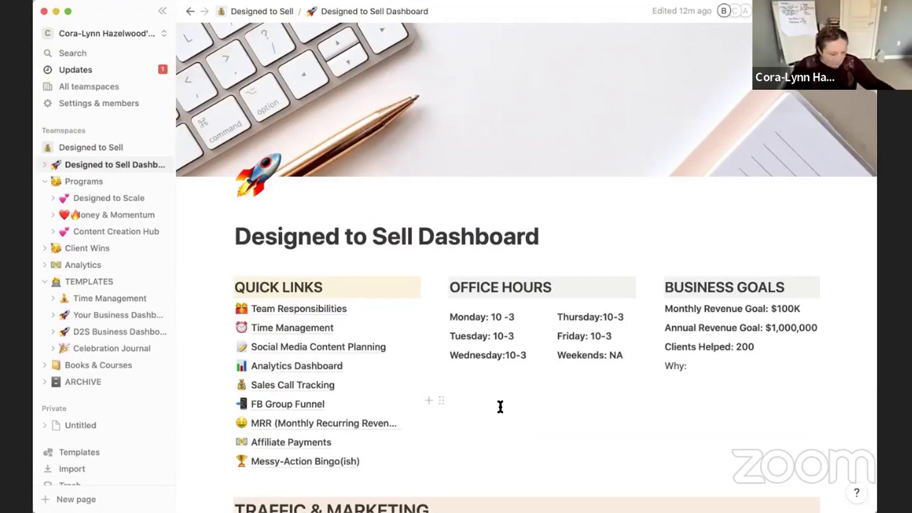
- Open the Team Responsibilities page from the dashboard's quick links and review each team member's general responsibilities
scroll(489, 410, "down", 4)
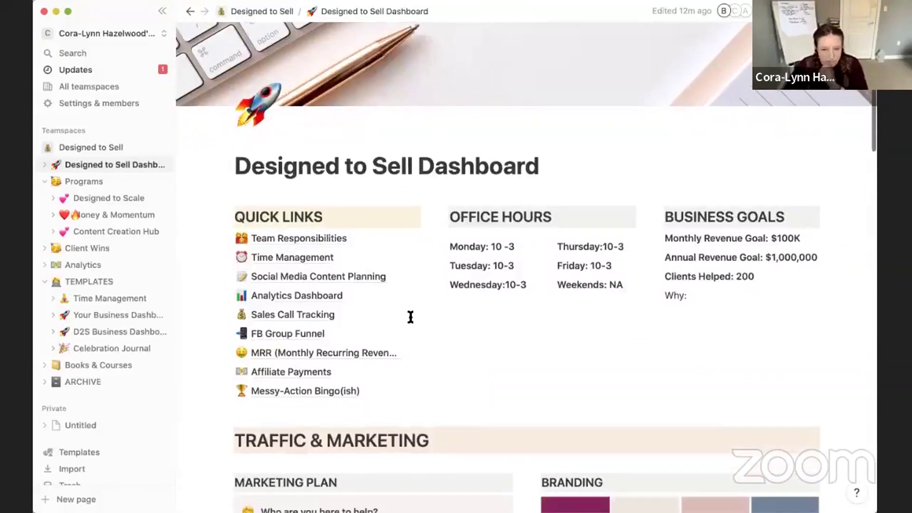
left_click(297, 244)
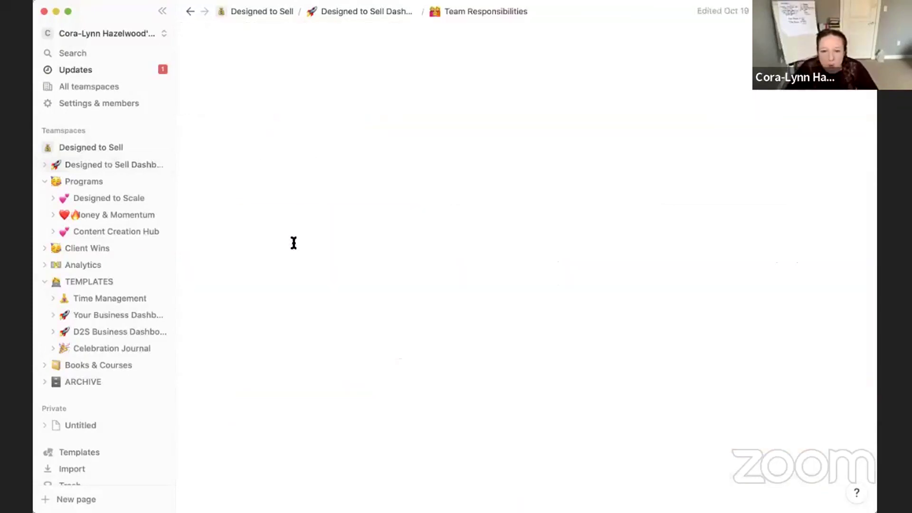
scroll(333, 275, "down", 2)
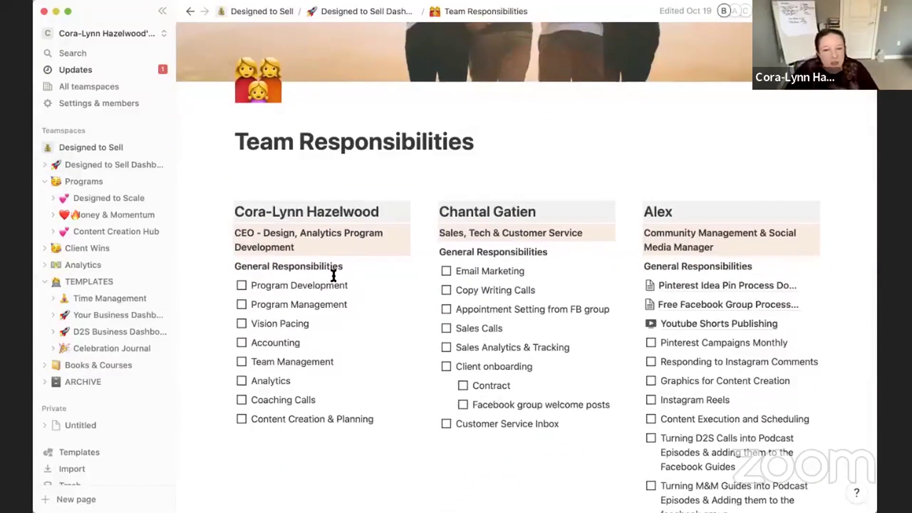
scroll(311, 368, "down", 1)
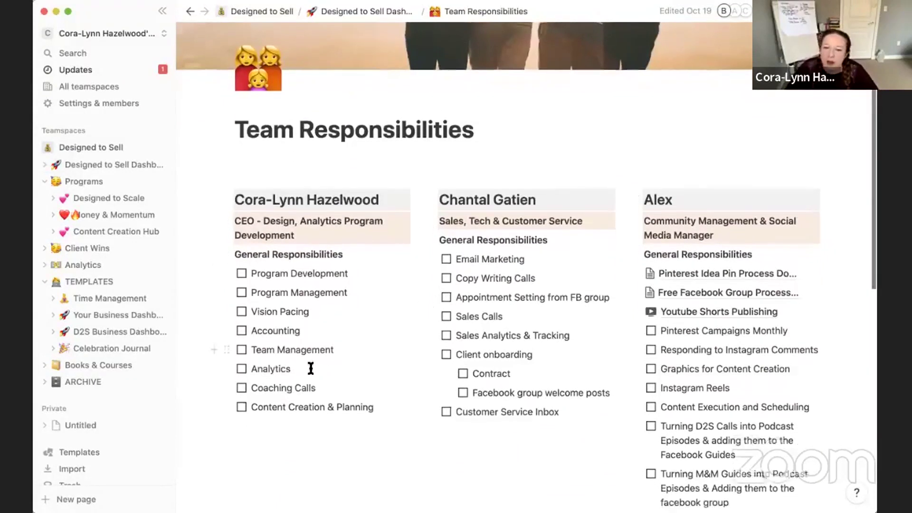
scroll(311, 369, "down", 2)
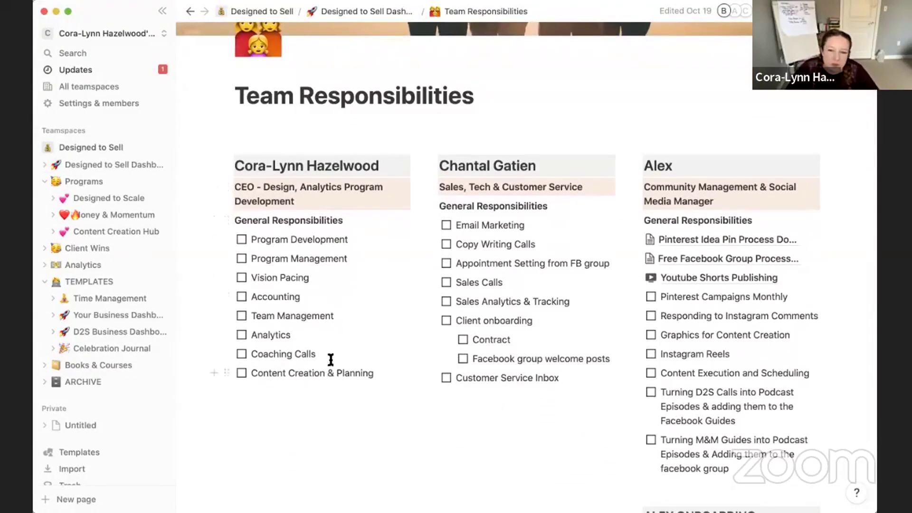
scroll(563, 373, "down", 1)
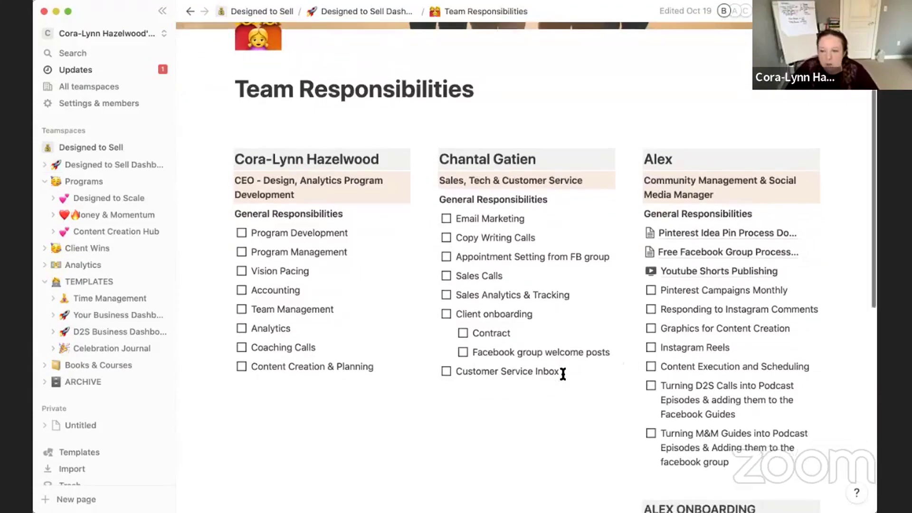
scroll(562, 373, "down", 1)
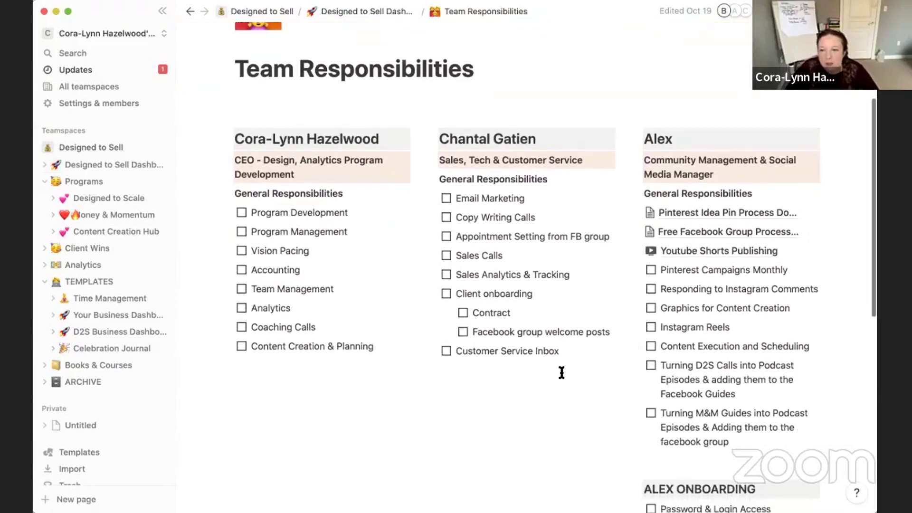
- Open the Pinterest Idea Pin Process Document, skim it to the closing note, and return to Team Responsibilities
left_click(658, 216)
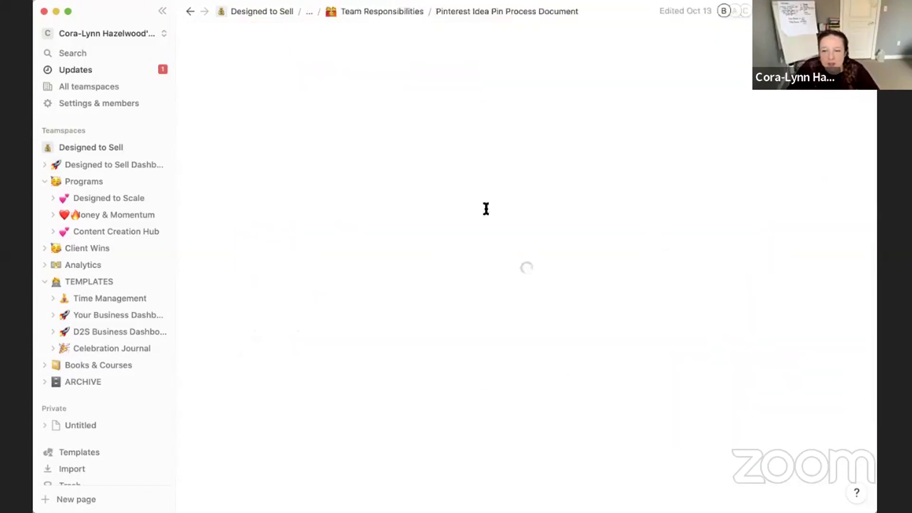
scroll(357, 265, "down", 10)
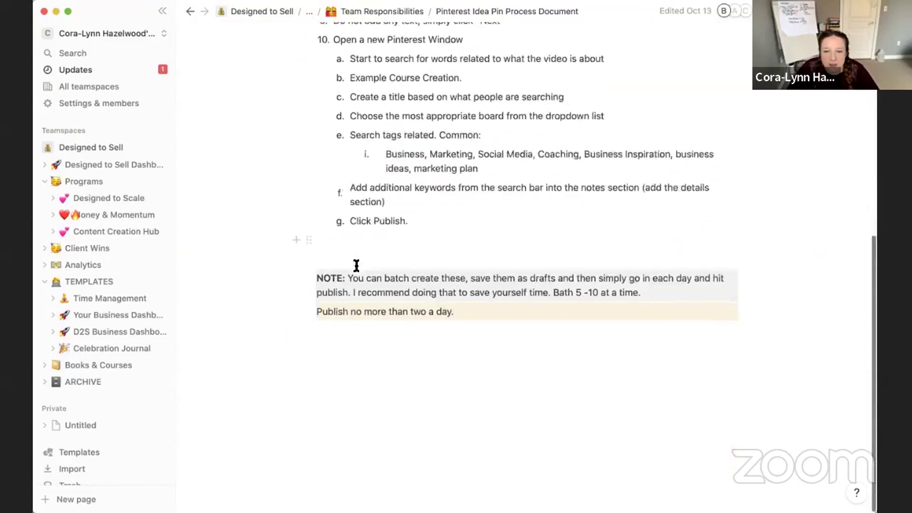
scroll(356, 265, "up", 10)
left_click(190, 11)
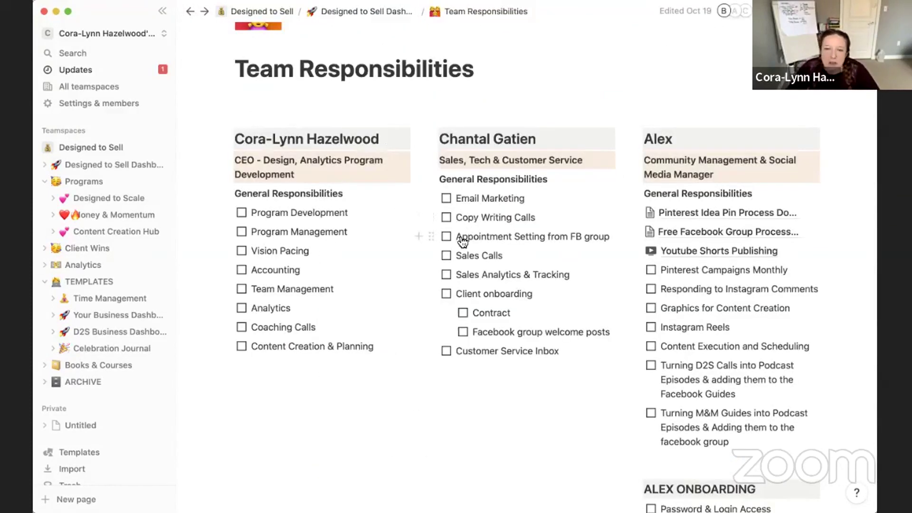
- Look over the Community Management & Social Media Manager's responsibilities and return to the Designed to Sell Dashboard
scroll(357, 225, "up", 5)
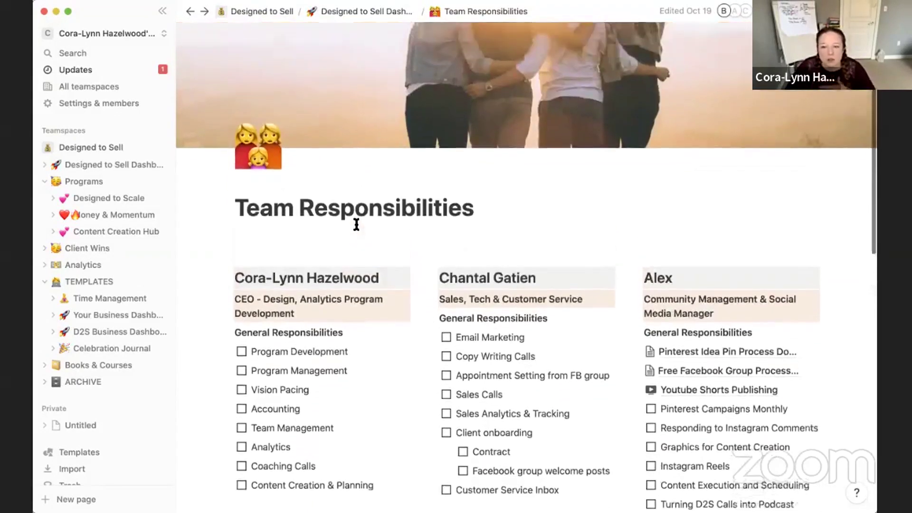
scroll(356, 224, "up", 1)
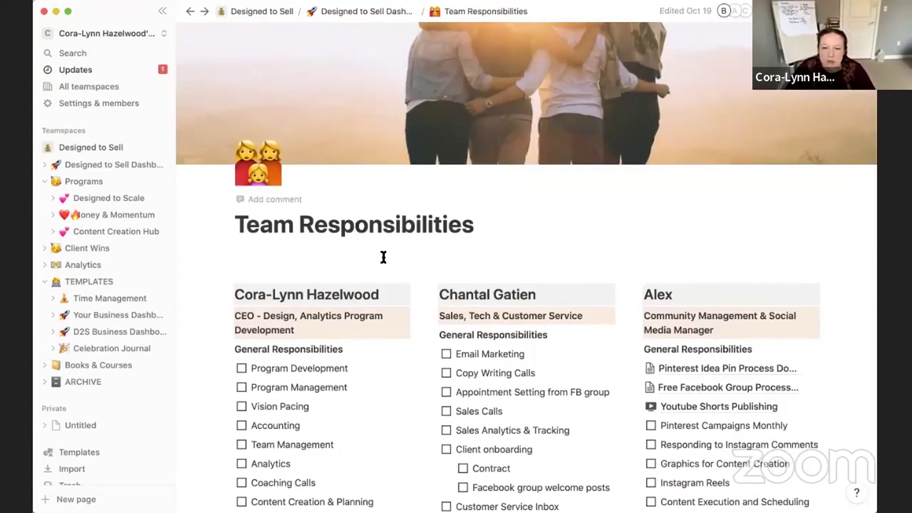
scroll(340, 350, "down", 3)
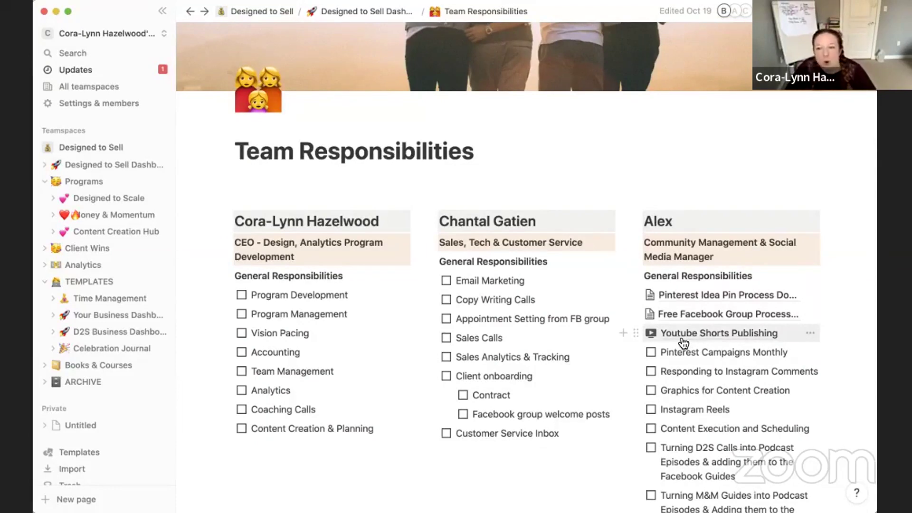
scroll(662, 380, "down", 3)
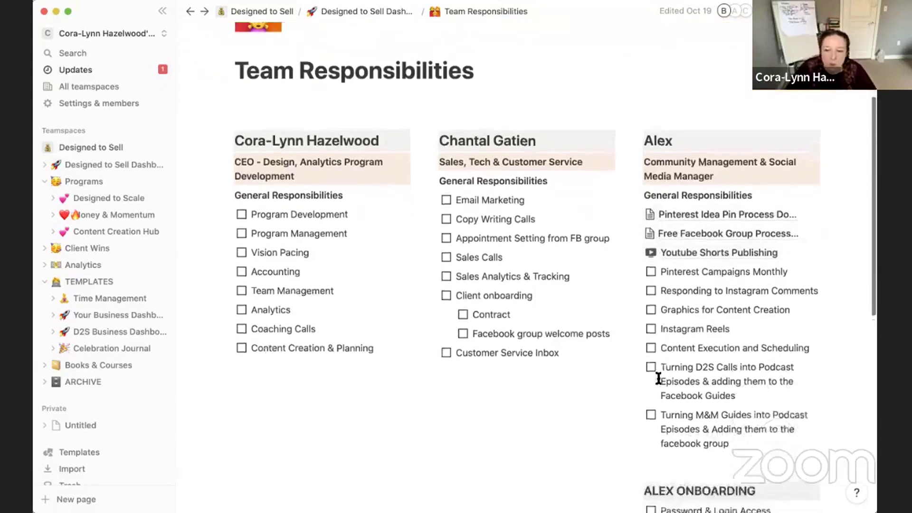
scroll(660, 379, "up", 5)
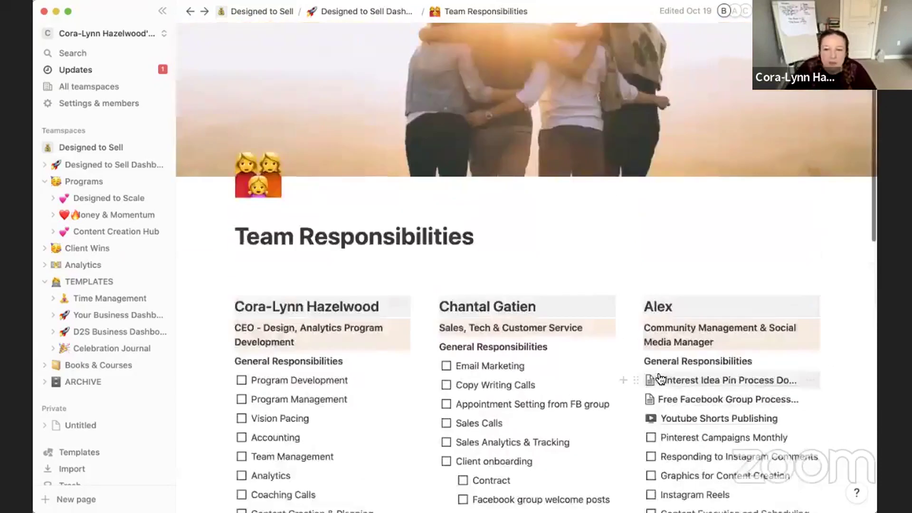
left_click(335, 14)
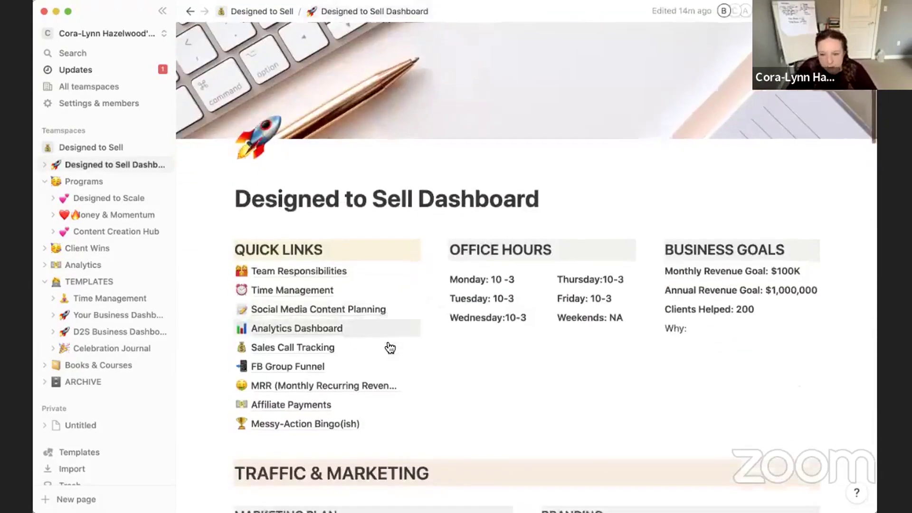
- Open the Time Management page from the quick links and survey the schedule sections for all team members
scroll(332, 313, "down", 1)
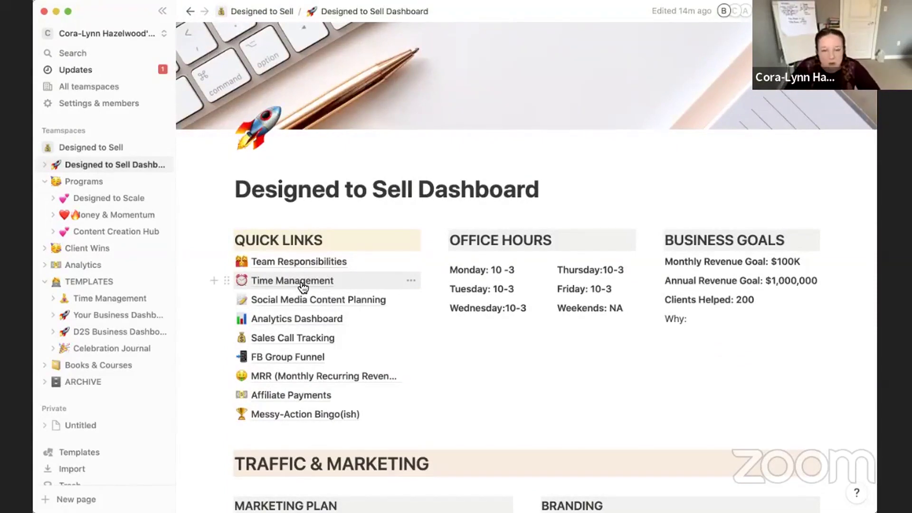
left_click(302, 283)
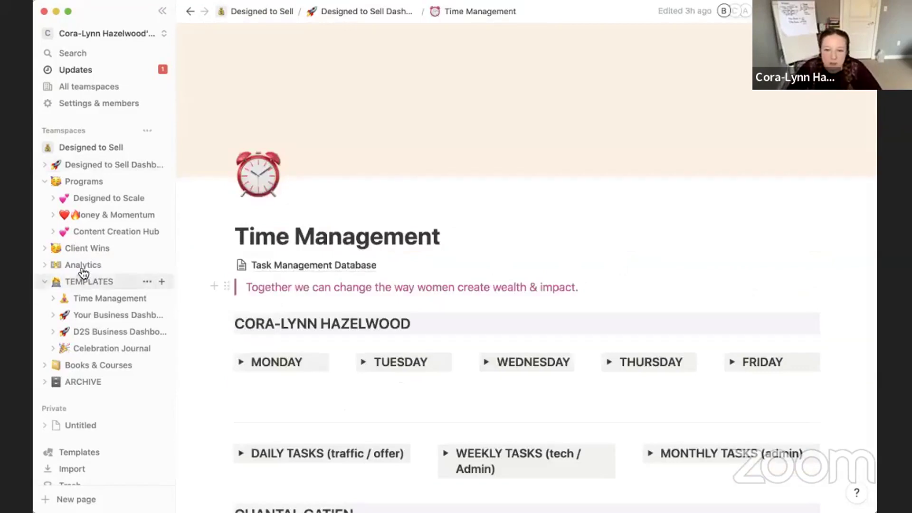
scroll(318, 342, "down", 4)
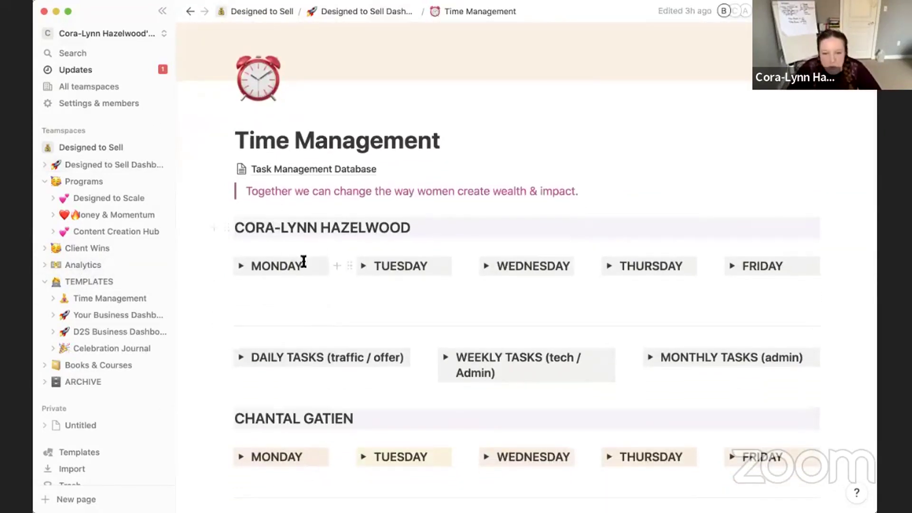
scroll(312, 402, "down", 9)
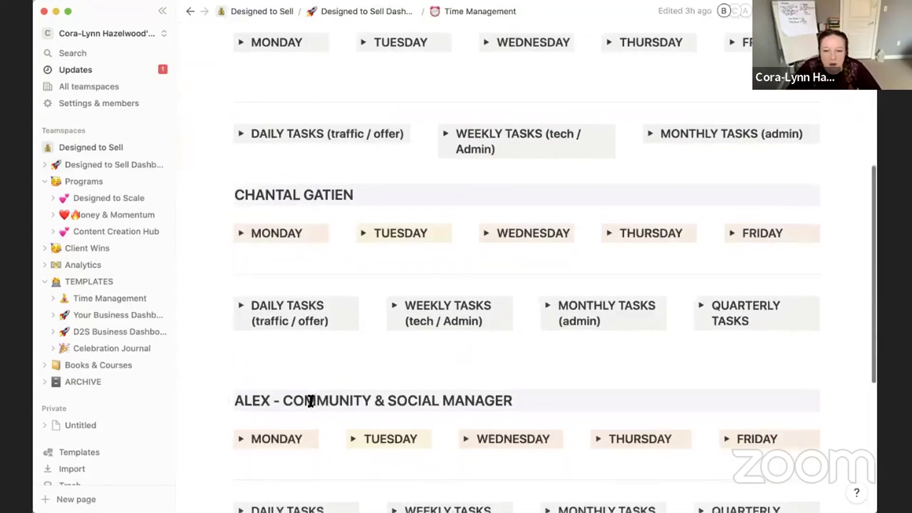
scroll(311, 377, "up", 8)
scroll(293, 342, "up", 2)
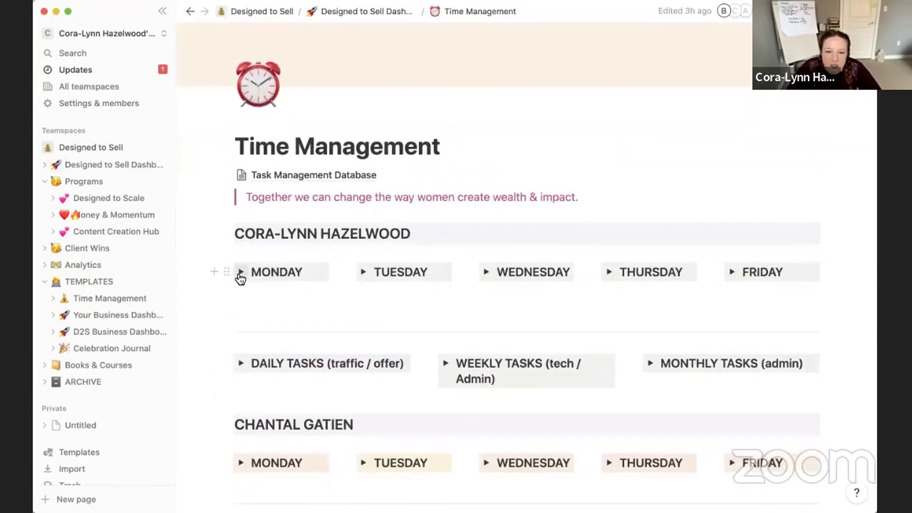
- Expand the Monday through Friday toggles in the first team member's schedule
left_click(241, 272)
left_click(367, 274)
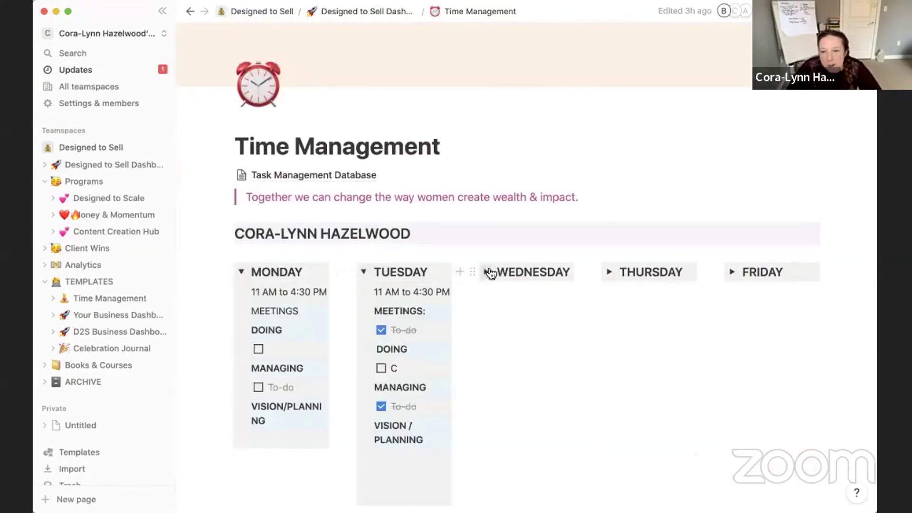
left_click(487, 272)
left_click(607, 274)
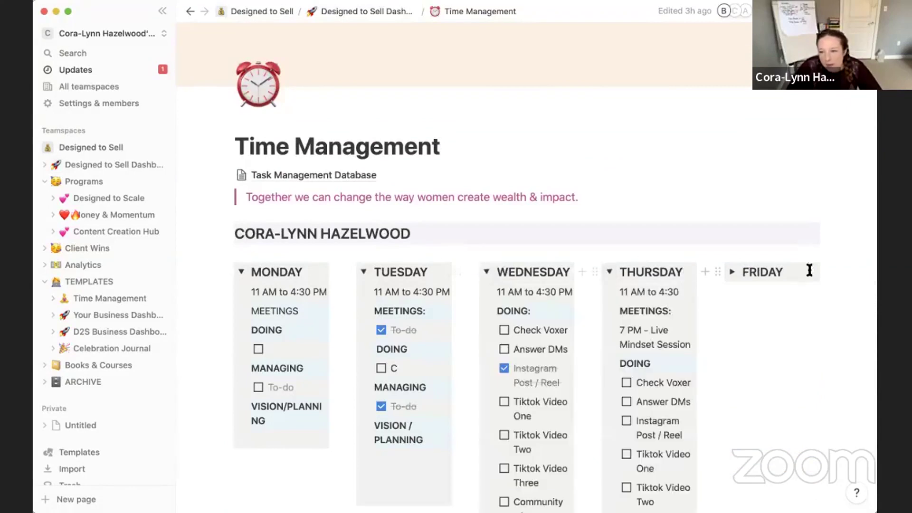
left_click(731, 272)
- Examine the doing, managing and vision/planning tasks listed under each weekday of the expanded schedule
scroll(451, 328, "down", 1)
scroll(436, 334, "down", 3)
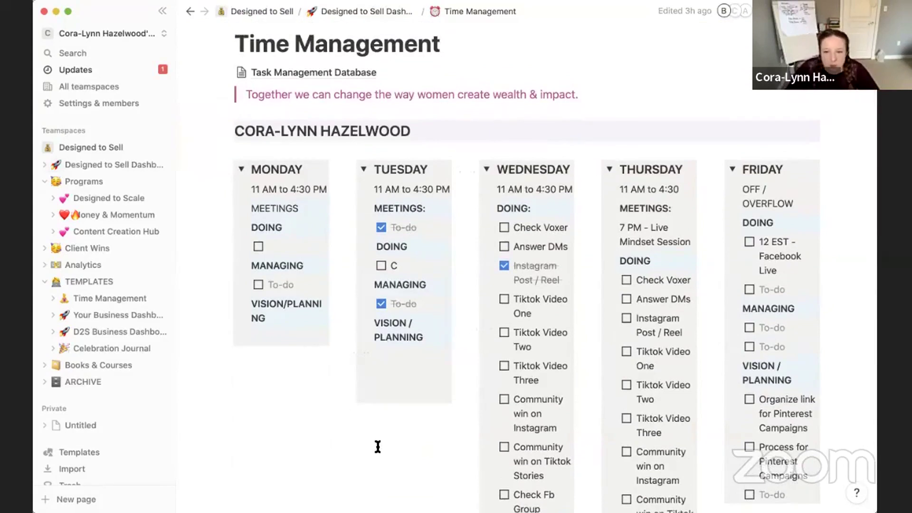
scroll(411, 317, "down", 5)
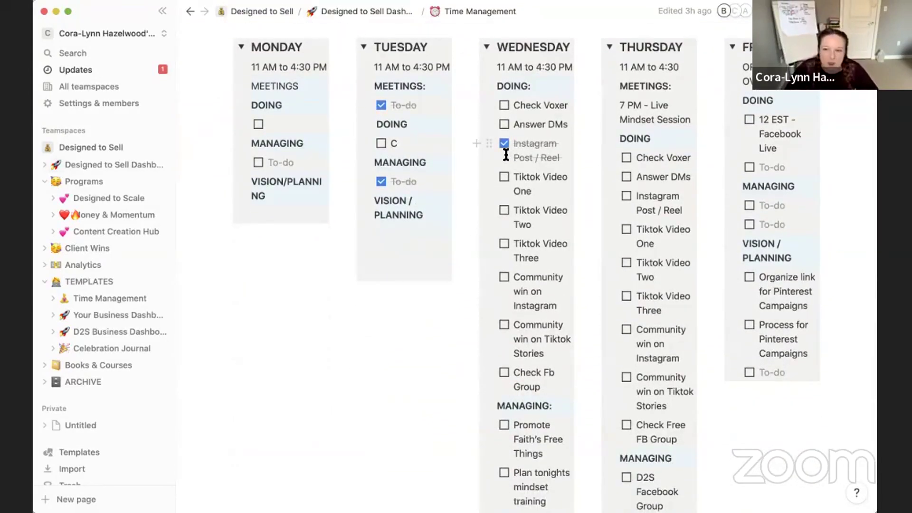
scroll(529, 382, "down", 3)
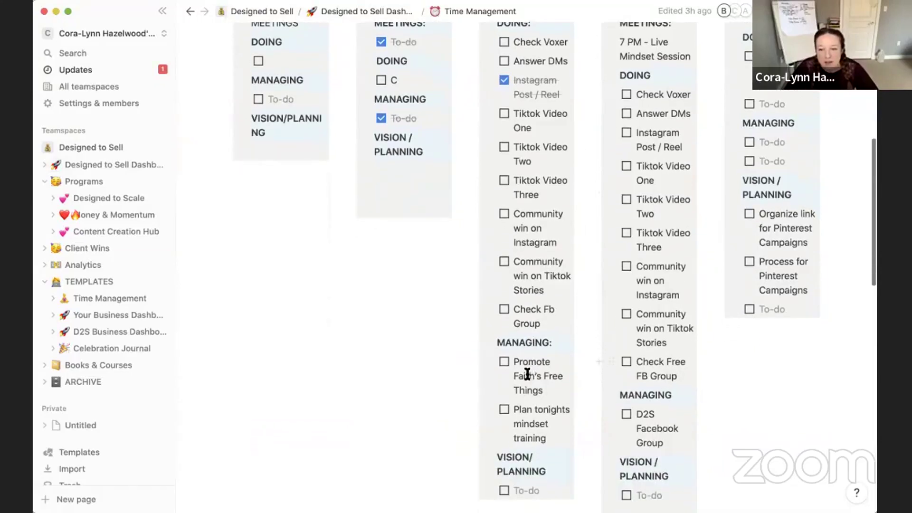
scroll(527, 374, "down", 1)
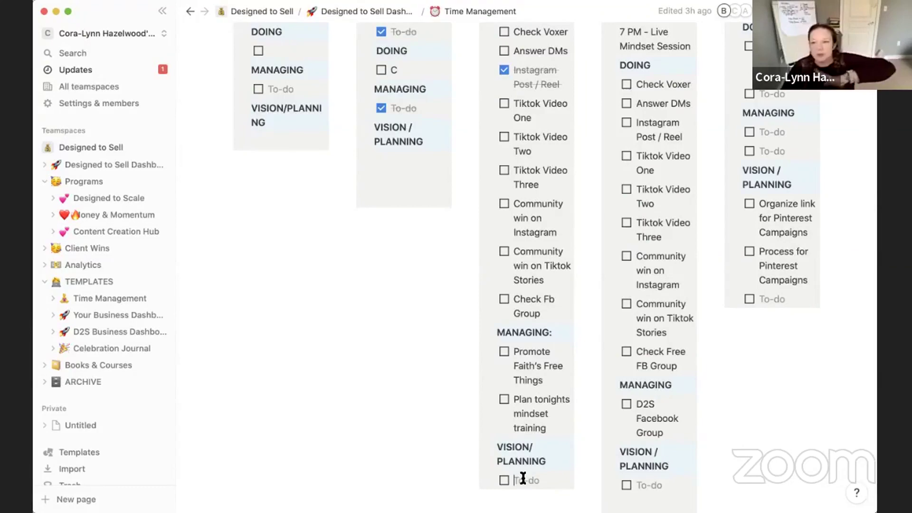
scroll(523, 478, "up", 5)
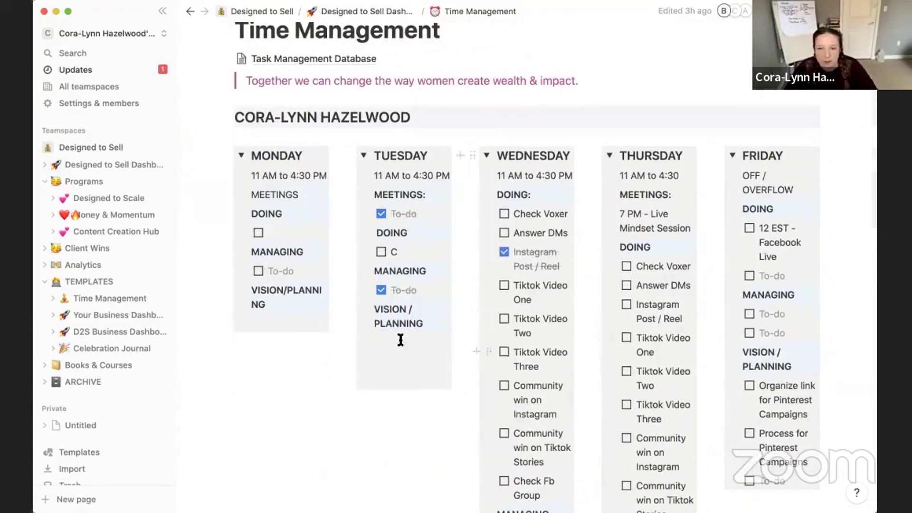
scroll(407, 364, "down", 7)
scroll(408, 364, "down", 5)
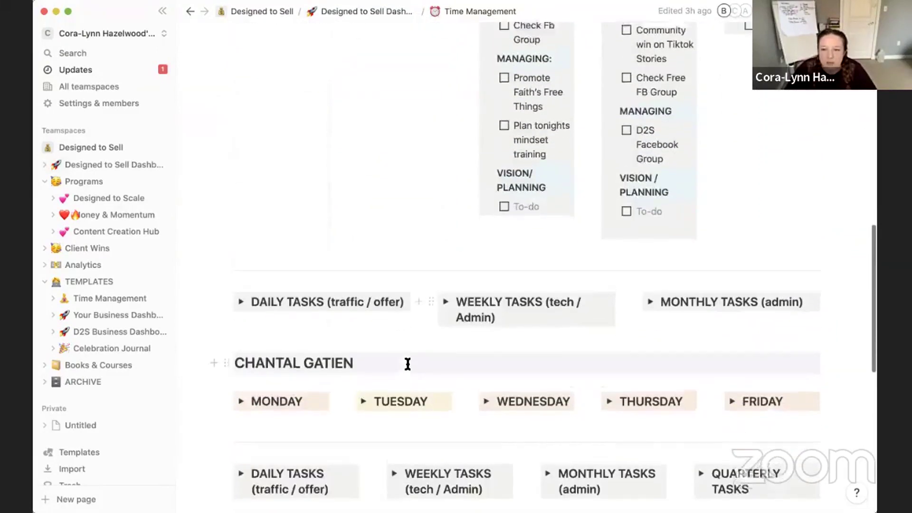
scroll(406, 361, "up", 7)
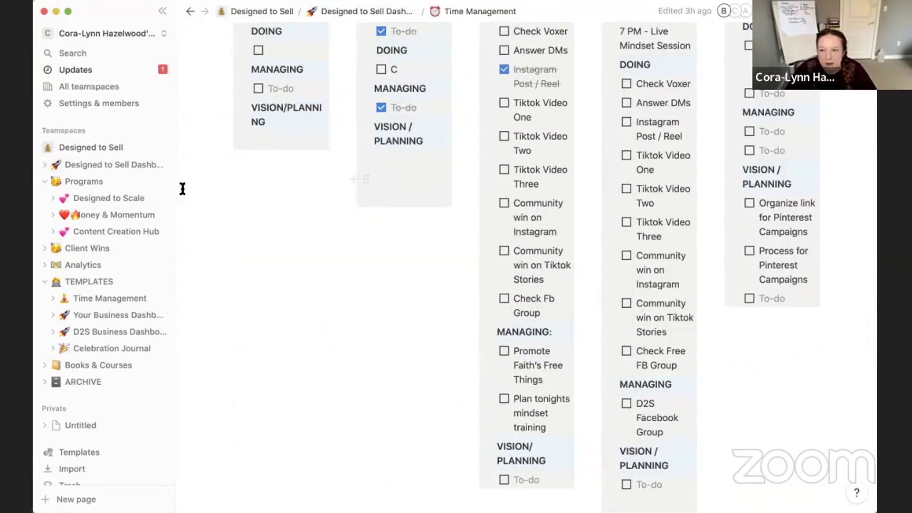
- Expand the first team member's daily, weekly and monthly task toggles and review the checklists
scroll(291, 331, "down", 1)
scroll(291, 331, "down", 4)
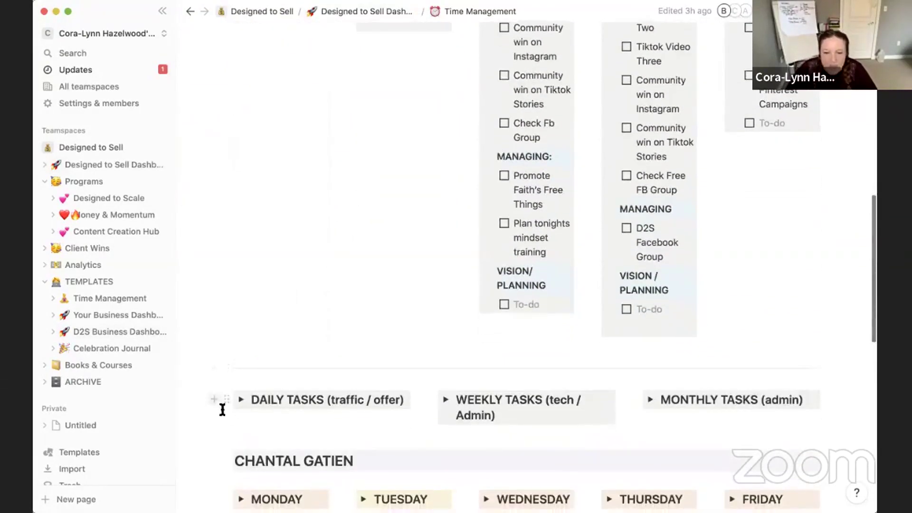
left_click(241, 399)
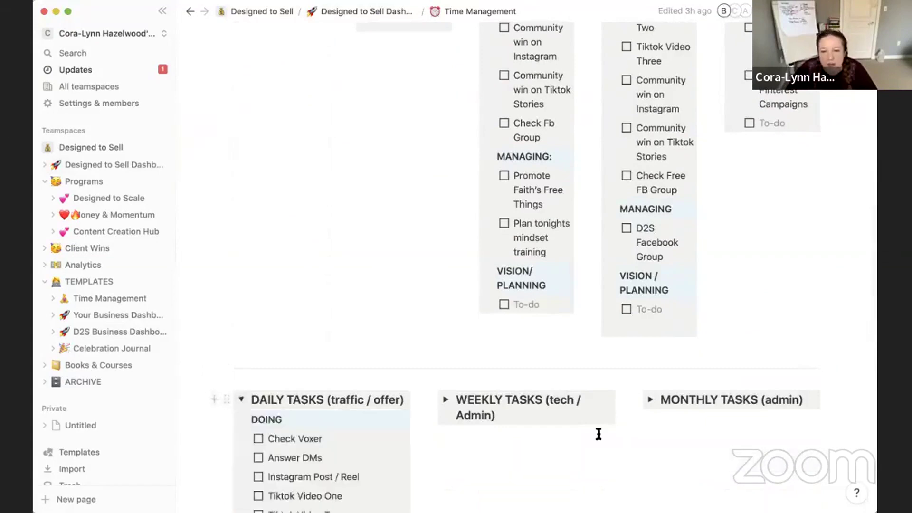
left_click(446, 400)
left_click(650, 399)
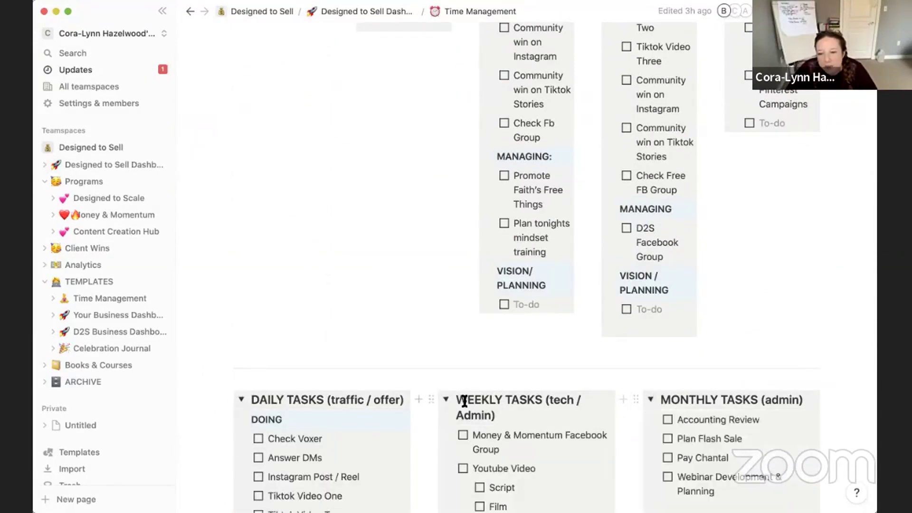
scroll(224, 350, "down", 2)
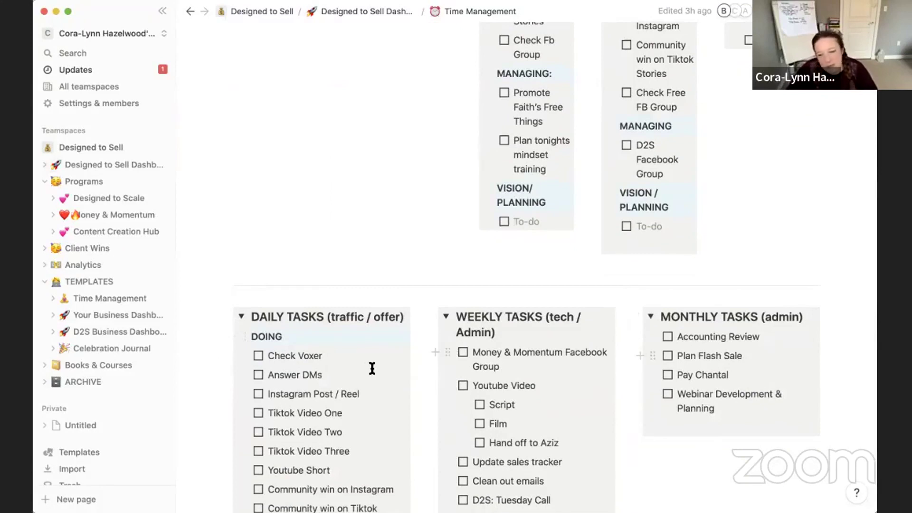
scroll(365, 369, "down", 3)
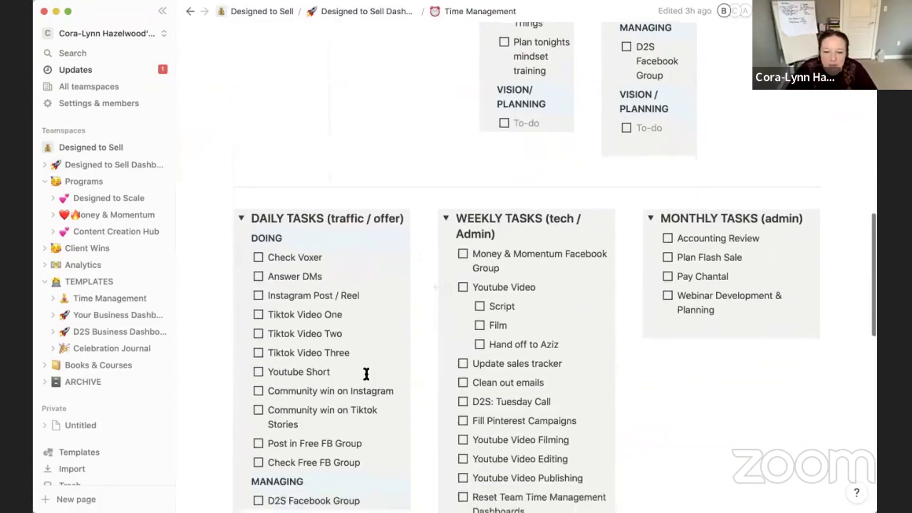
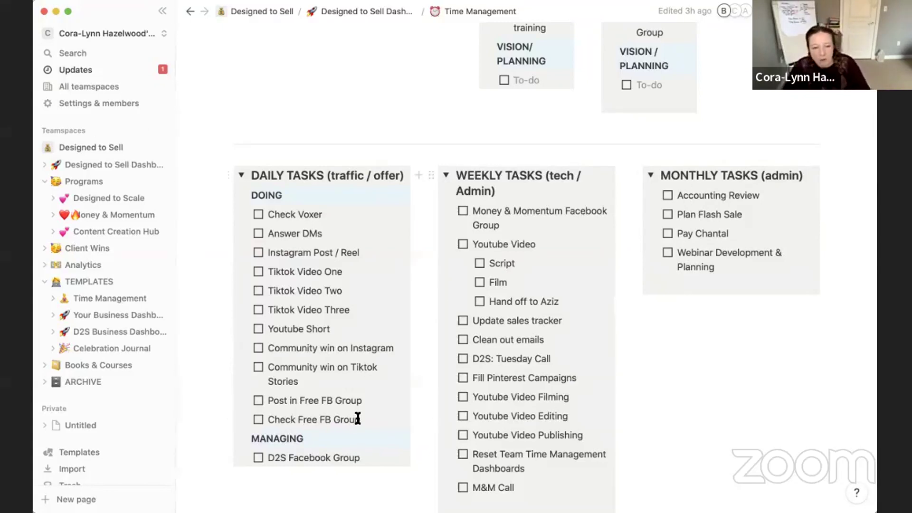
scroll(334, 375, "down", 1)
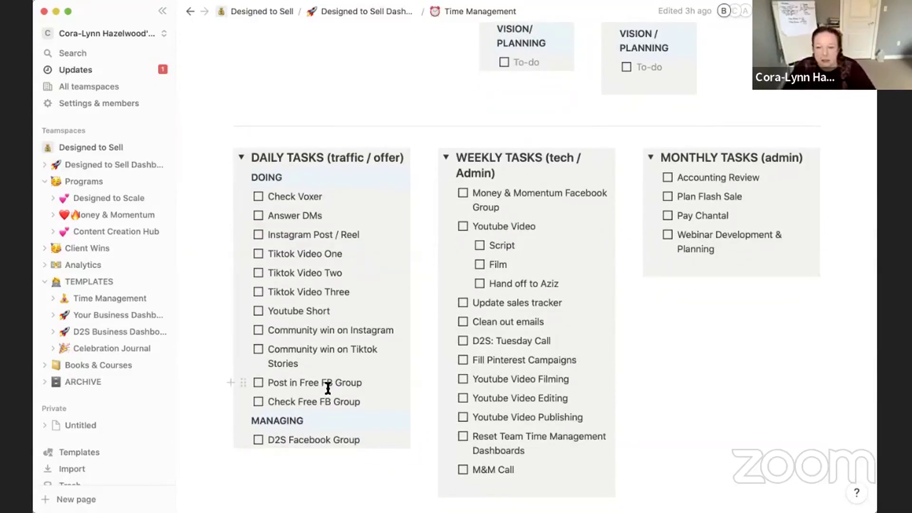
scroll(328, 388, "up", 1)
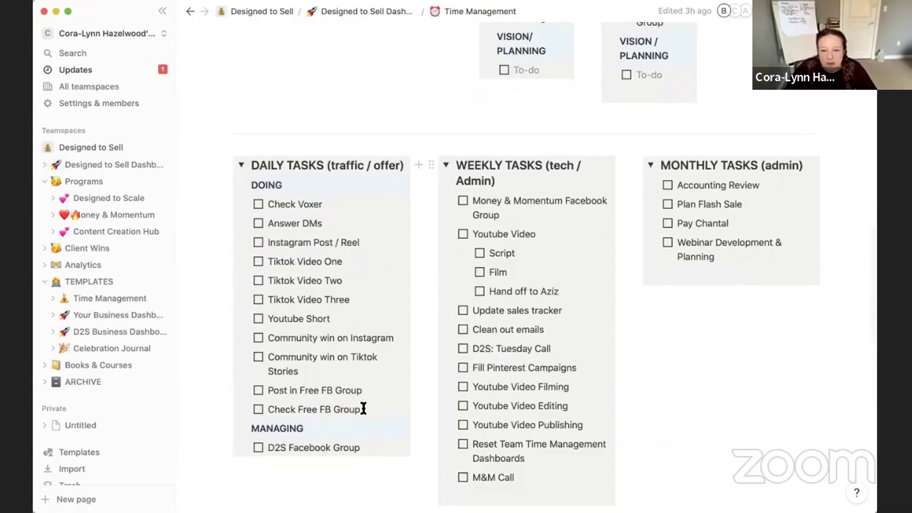
left_click_drag(363, 409, 305, 313)
scroll(305, 295, "up", 2)
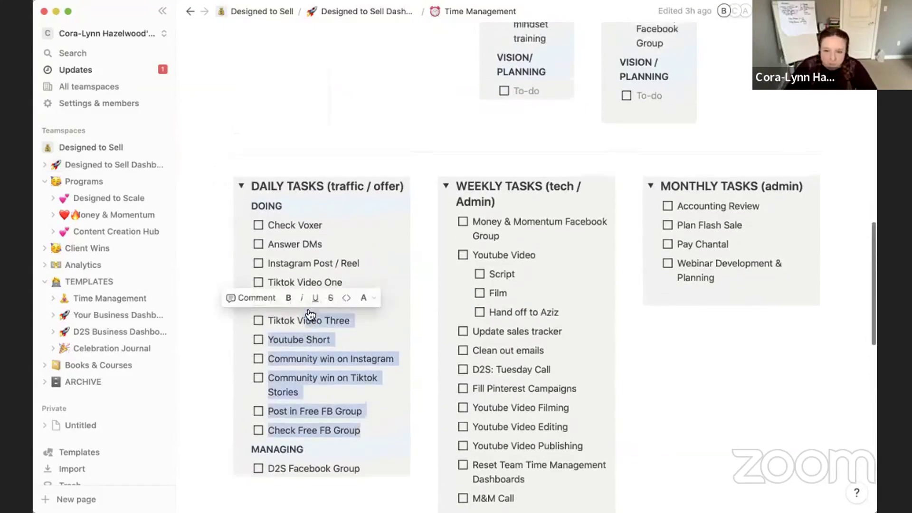
- Uncheck the completed to-dos under Meetings and Managing in the first team member's Tuesday column
scroll(307, 295, "up", 15)
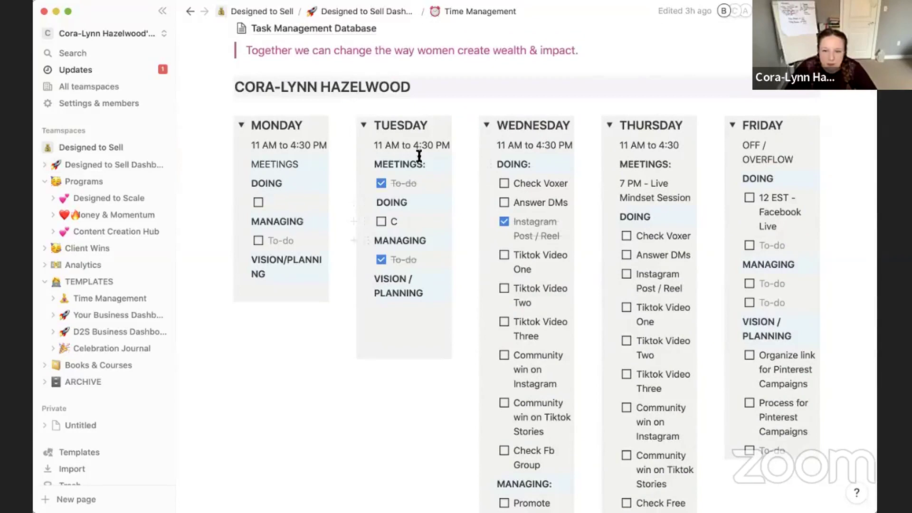
left_click(381, 183)
left_click(381, 259)
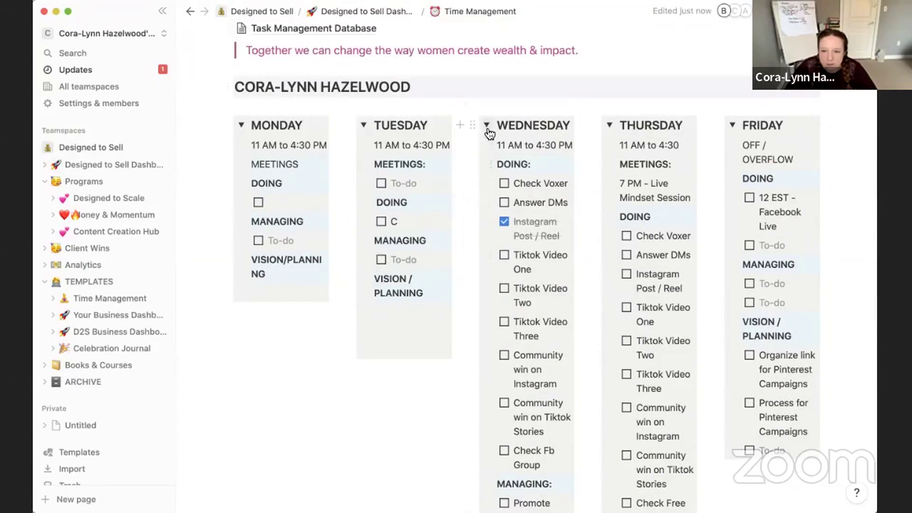
- Copy all the Doing checklist items in the Daily Tasks list, from Check Voxer through Check Free FB Group
scroll(351, 380, "down", 9)
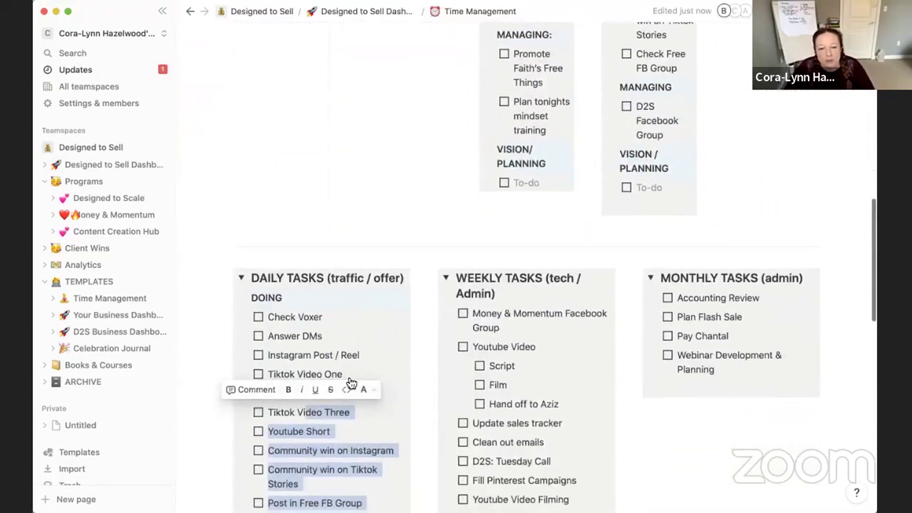
scroll(354, 382, "down", 3)
left_click(370, 457)
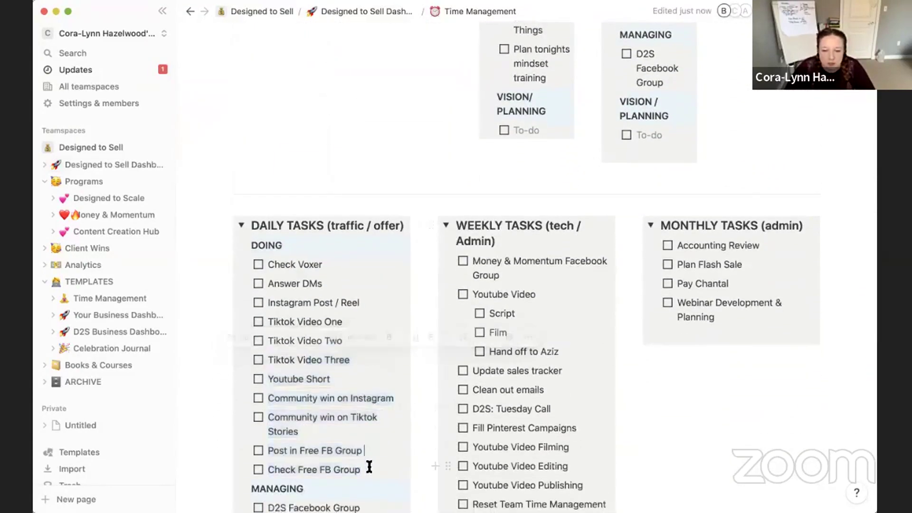
left_click_drag(369, 467, 269, 261)
key("super+c")
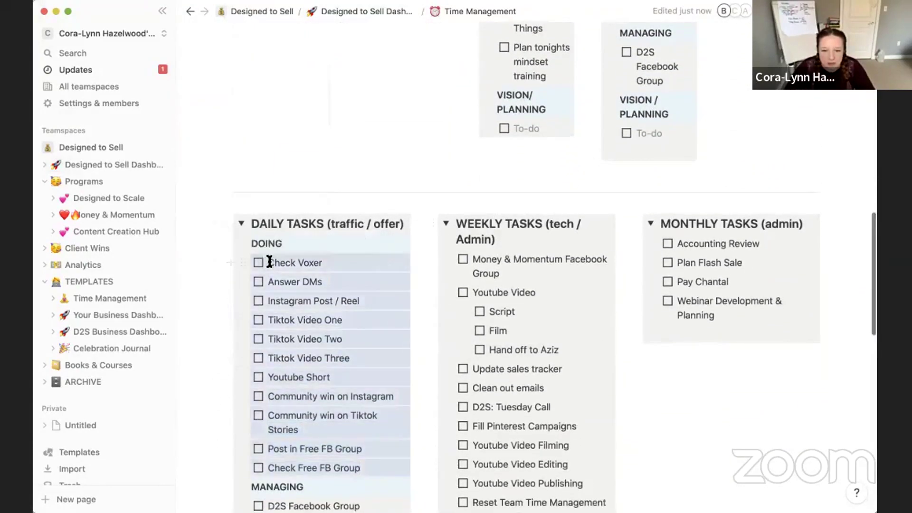
- Replace the empty to-do under Monday's Doing heading with the copied daily task checklist
scroll(295, 313, "up", 5)
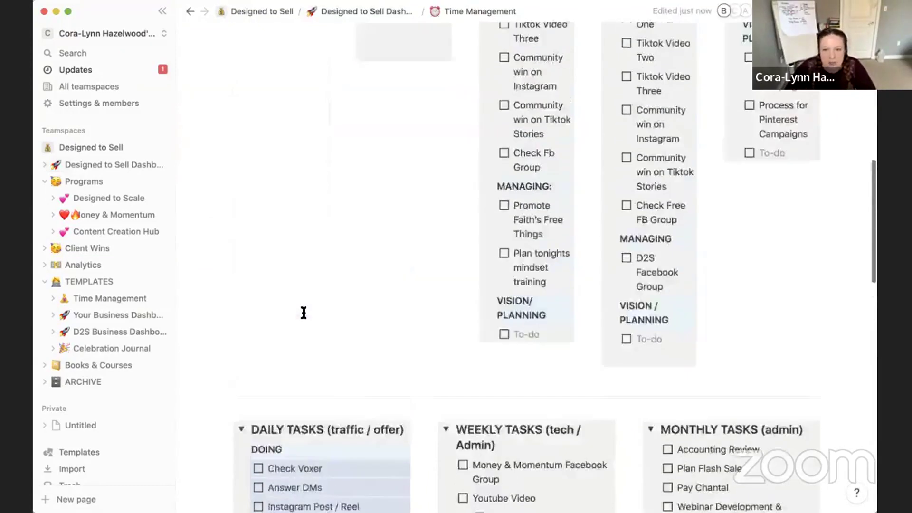
scroll(303, 313, "up", 6)
left_click(272, 174)
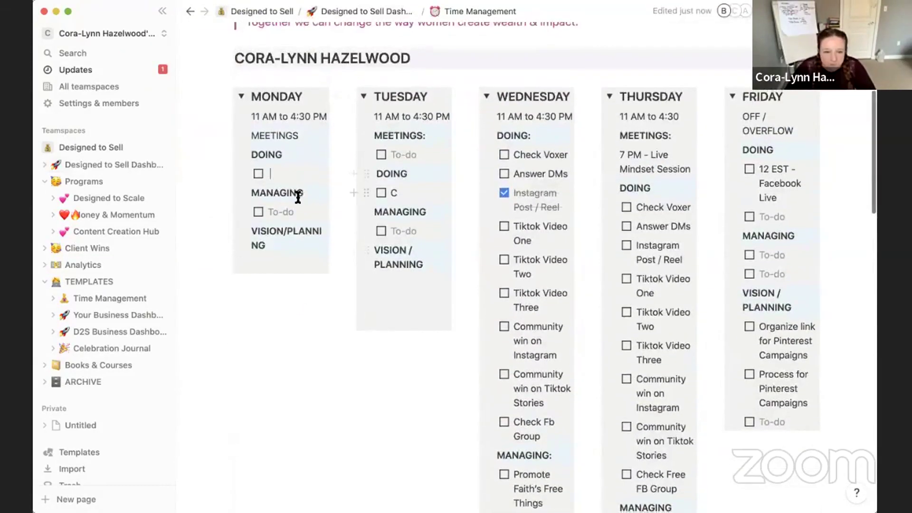
key("BackSpace")
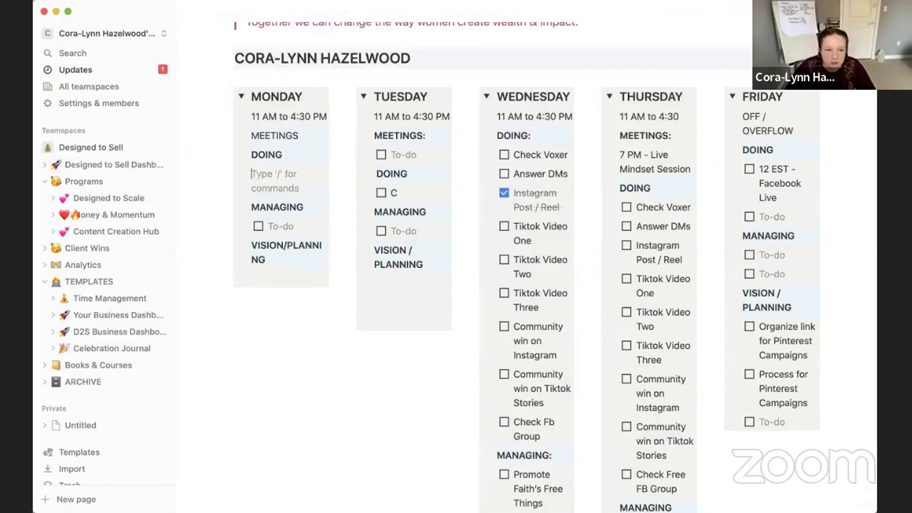
key("super+v")
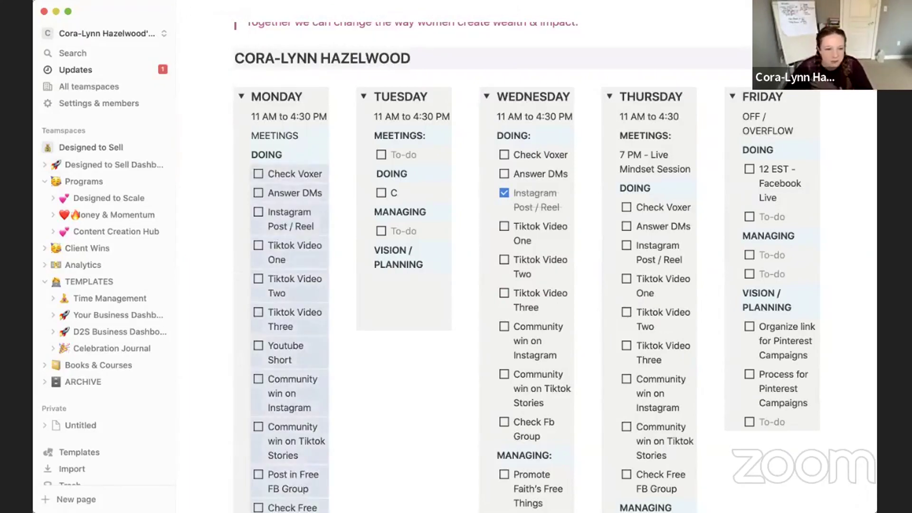
scroll(300, 241, "up", 1)
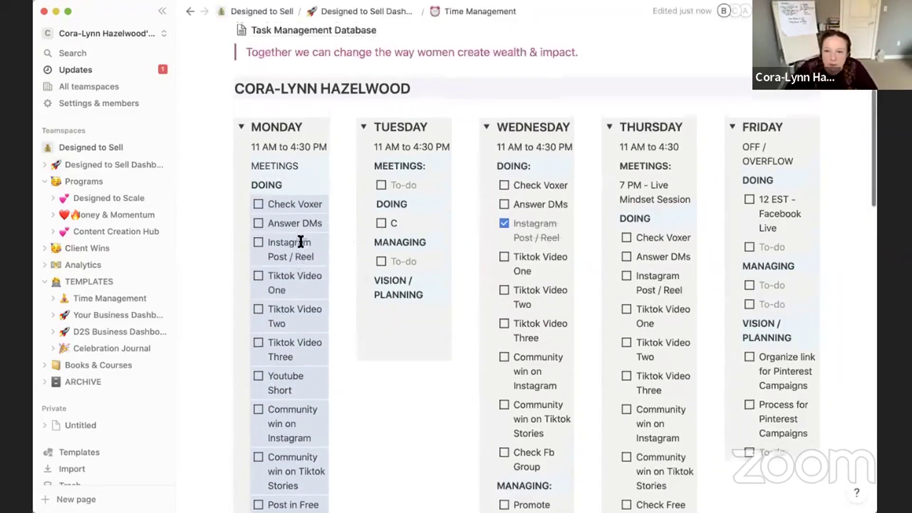
- Paste the copied Monday Doing checklist, from Check Voxer to Check Free FB Group, below the empty Meetings to-do in the Tuesday column
scroll(301, 242, "down", 5)
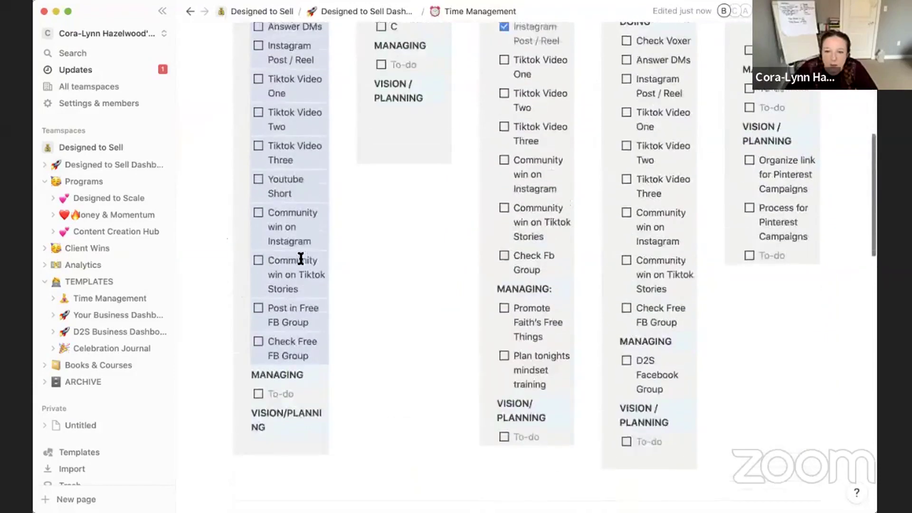
scroll(301, 259, "up", 7)
scroll(300, 259, "down", 8)
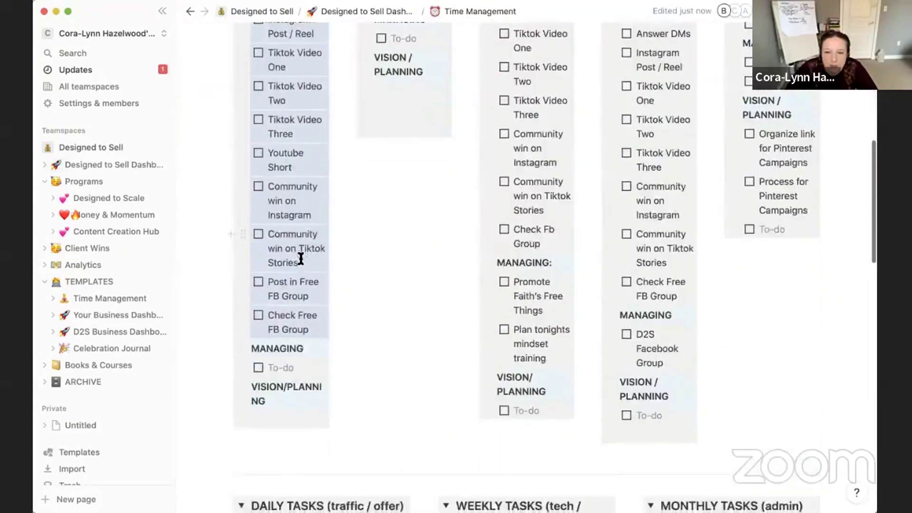
scroll(300, 259, "up", 3)
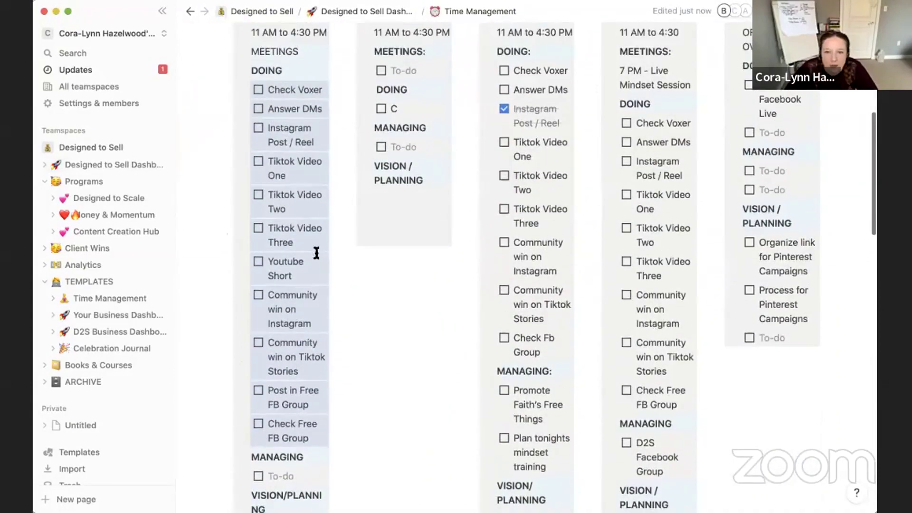
left_click(382, 71)
type("Check Voxer Answer DMs Instagram Post / Reel Tiktok Video One Tiktok Video Two Tiktok Video Three Youtube Short Community win on Instagram Community win on Tiktok Stories Post in Free FB Group Check Free FB Group")
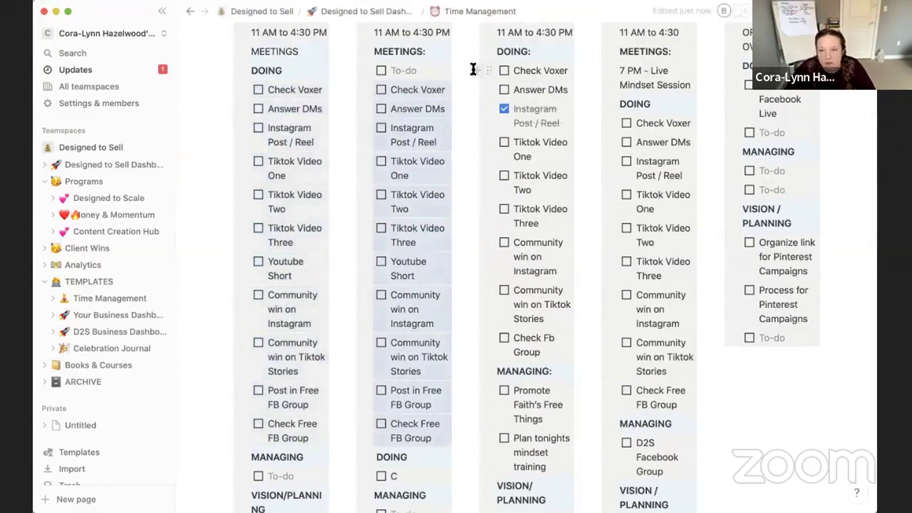
- Replace the empty to-do under Tuesday's Meetings heading with a blank line above the pasted tasks
left_click(416, 72)
key("BackSpace")
key("BackSpace")
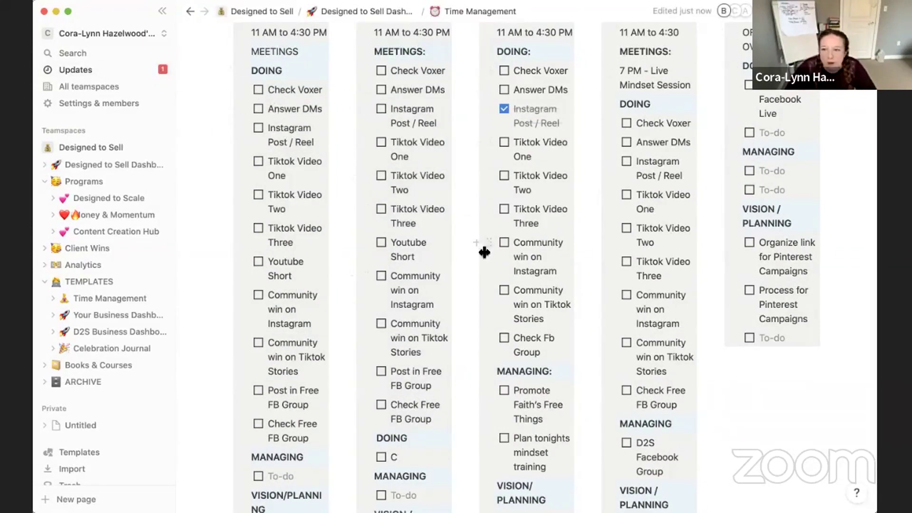
key("Return")
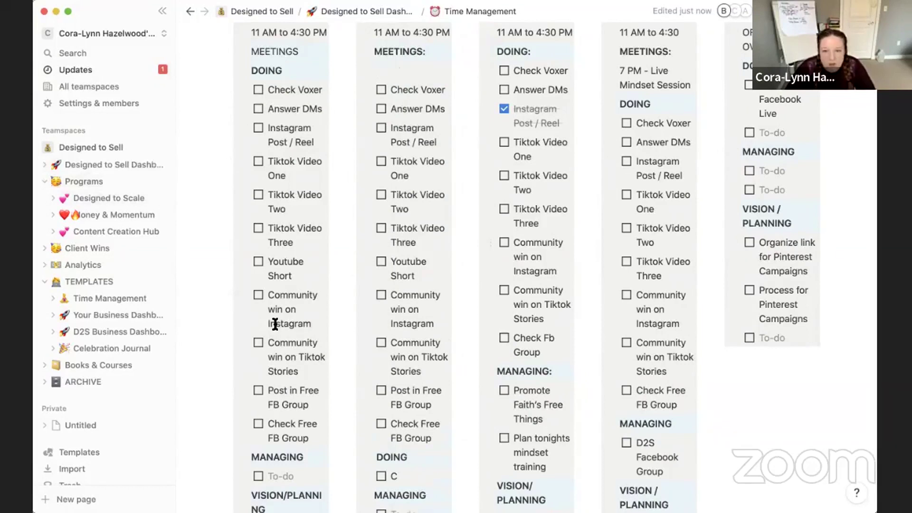
- Undo the edits that filled the Monday and Tuesday columns with the daily checklist
key("ctrl+z")
key("ctrl+z")
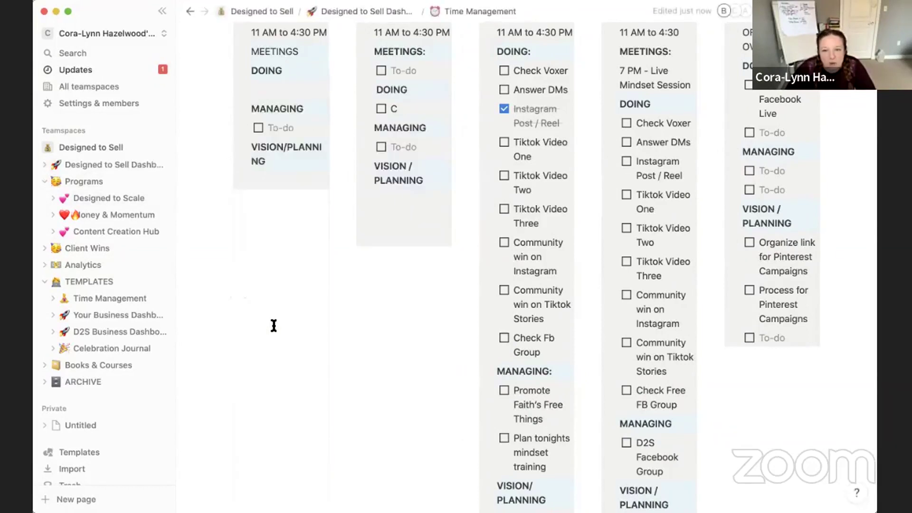
- Expand the Monday to Friday toggles in the second team member's section of the Time Management page
scroll(353, 295, "up", 1)
scroll(344, 305, "down", 10)
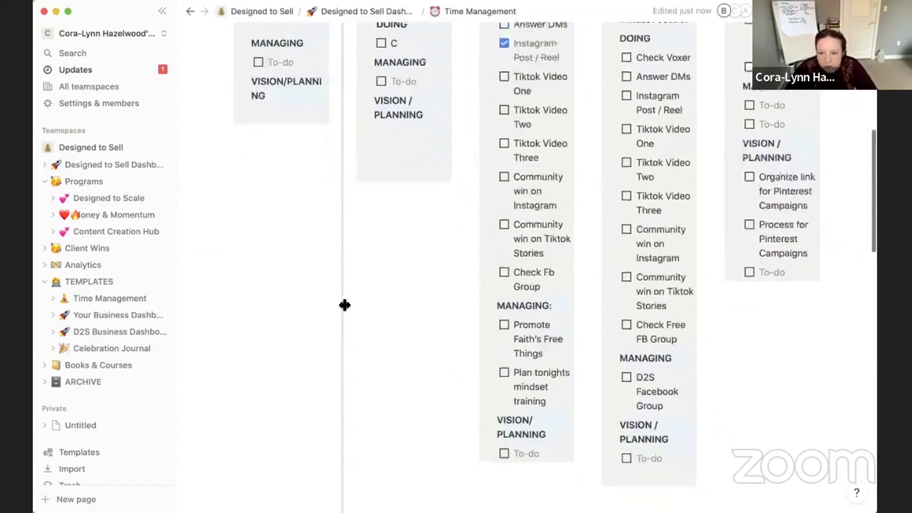
scroll(338, 303, "down", 8)
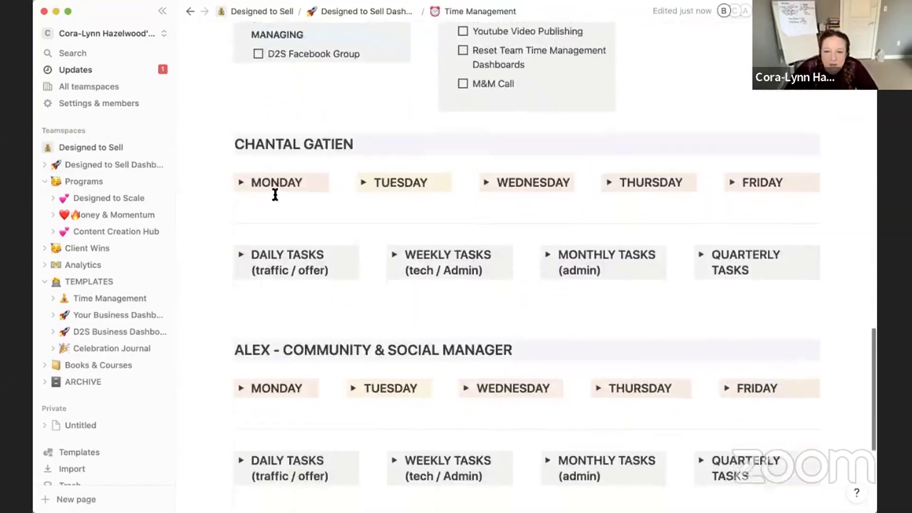
left_click(241, 164)
left_click(364, 165)
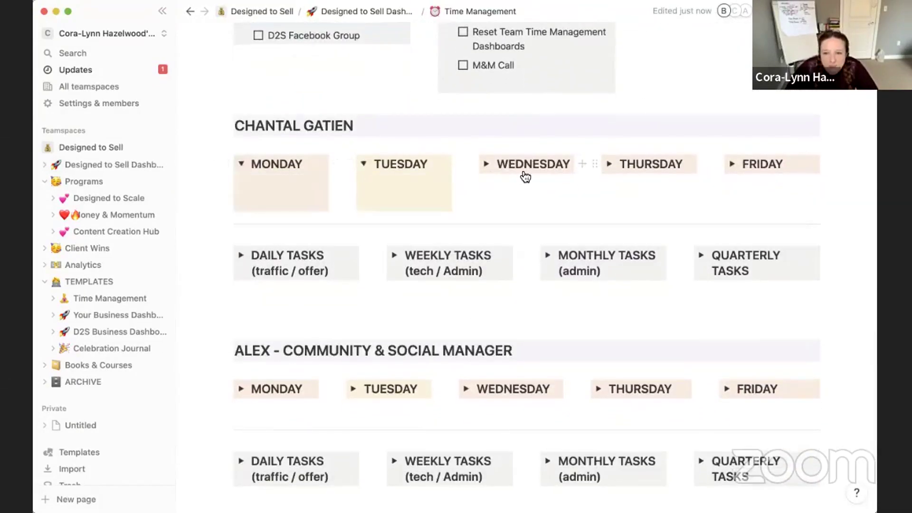
left_click(486, 165)
left_click(609, 164)
left_click(732, 165)
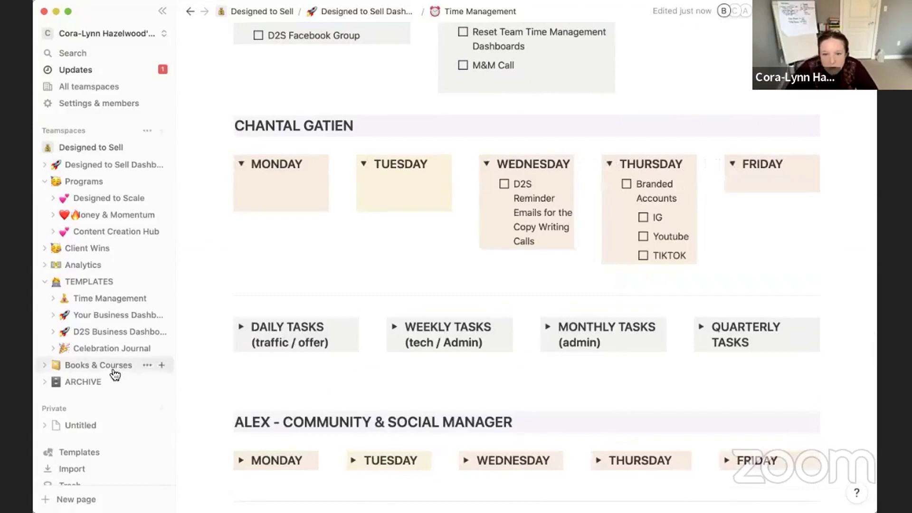
- Expand the Daily, Weekly, Monthly and Quarterly Tasks toggles in the second team member's section
left_click(242, 331)
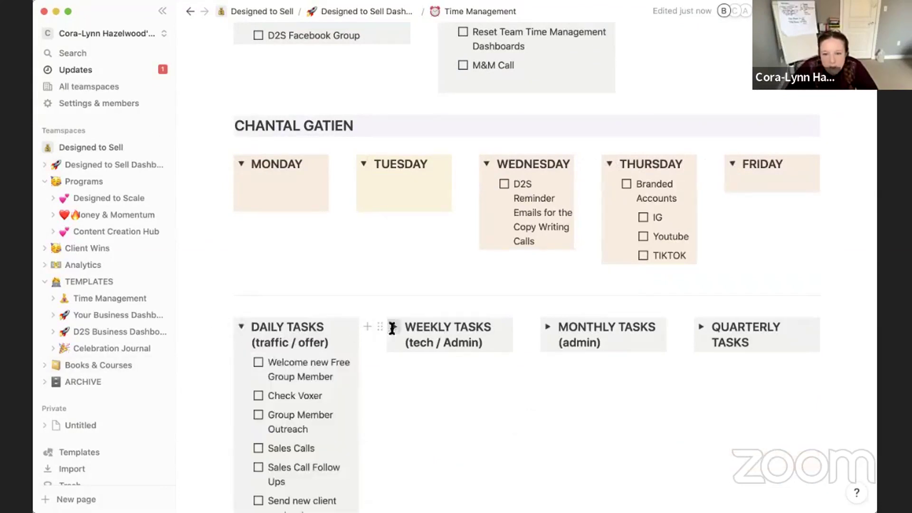
left_click(394, 327)
left_click(548, 328)
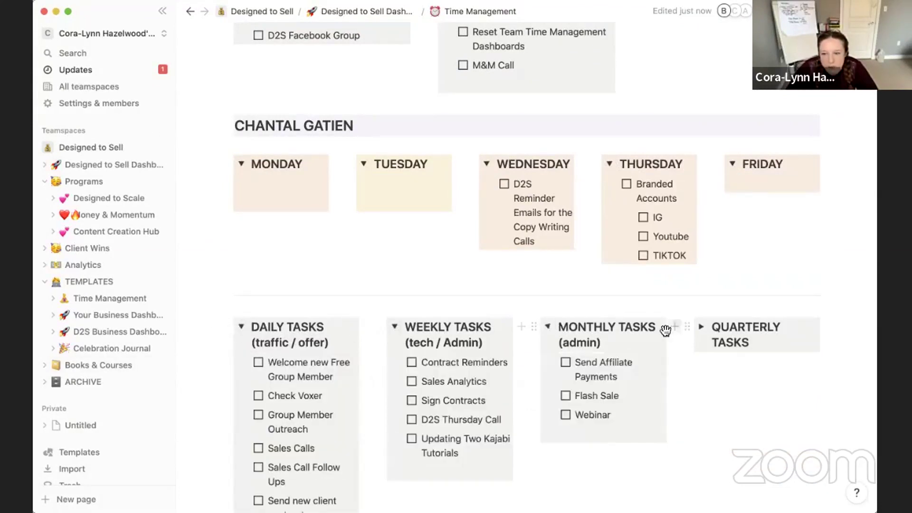
left_click(701, 327)
- Expand the Daily, Weekly, Monthly and Quarterly Tasks toggles in the Community & Social Manager section
scroll(308, 392, "down", 2)
scroll(304, 393, "down", 8)
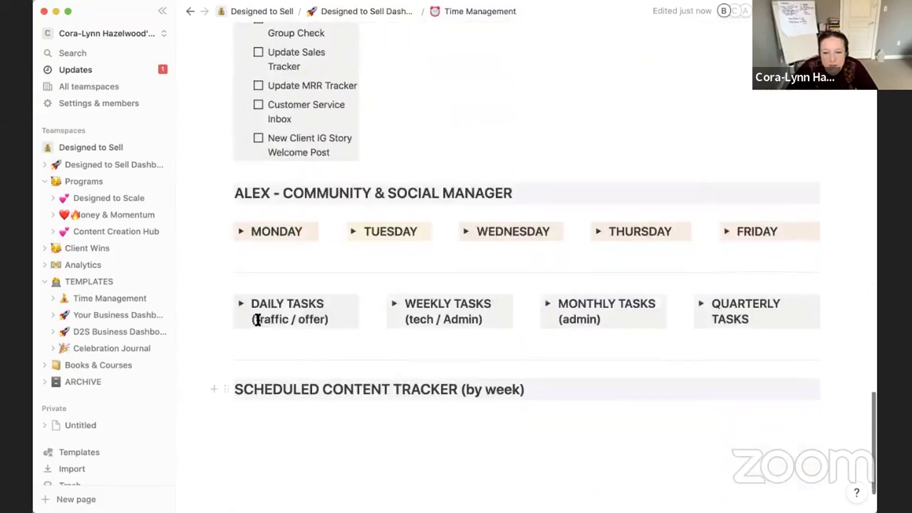
left_click(242, 304)
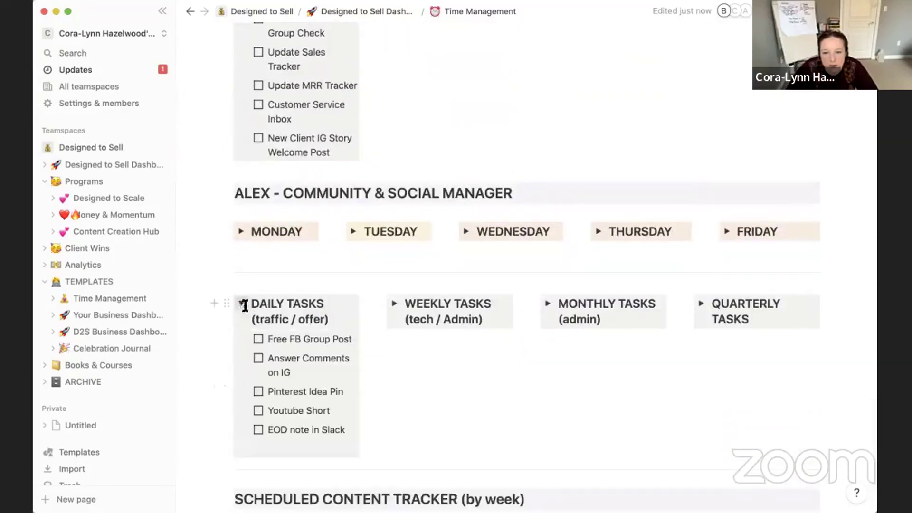
left_click(395, 303)
left_click(547, 304)
left_click(700, 304)
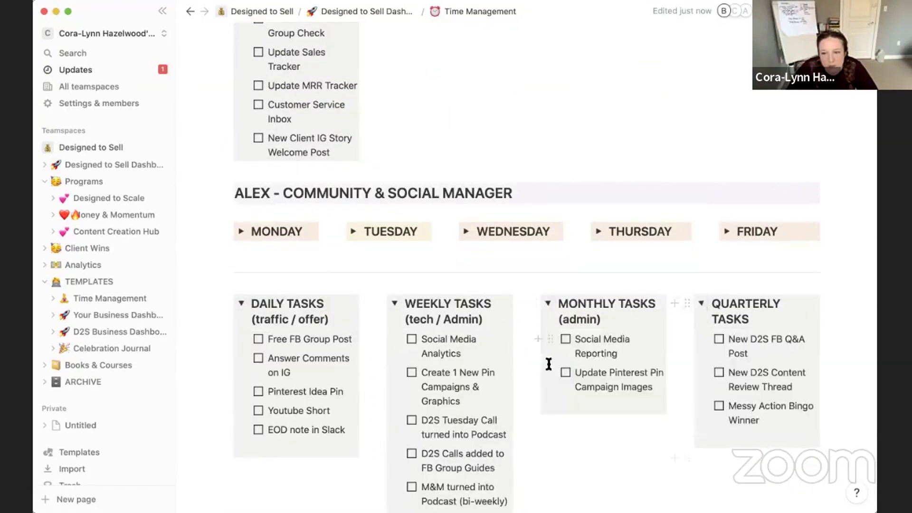
- Review the weekly schedules and recurring task lists across the whole Time Management page
scroll(346, 383, "down", 4)
scroll(346, 383, "up", 10)
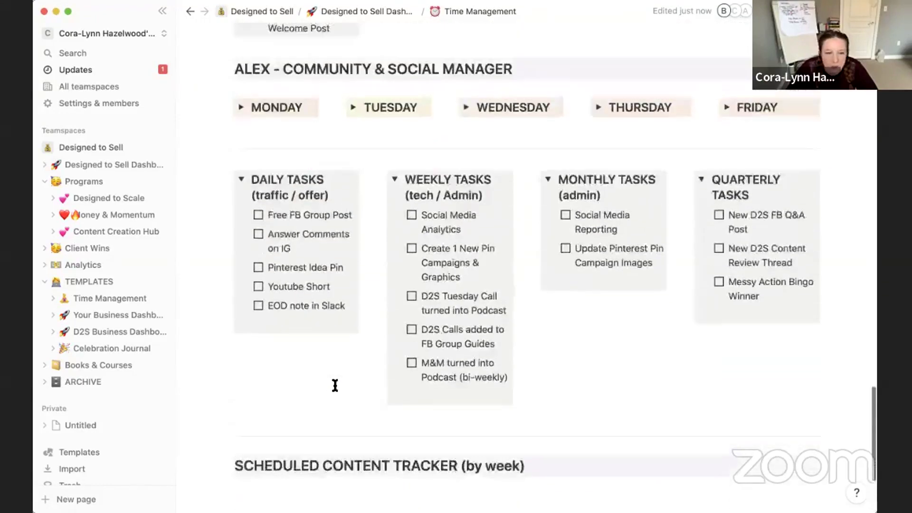
scroll(334, 385, "up", 15)
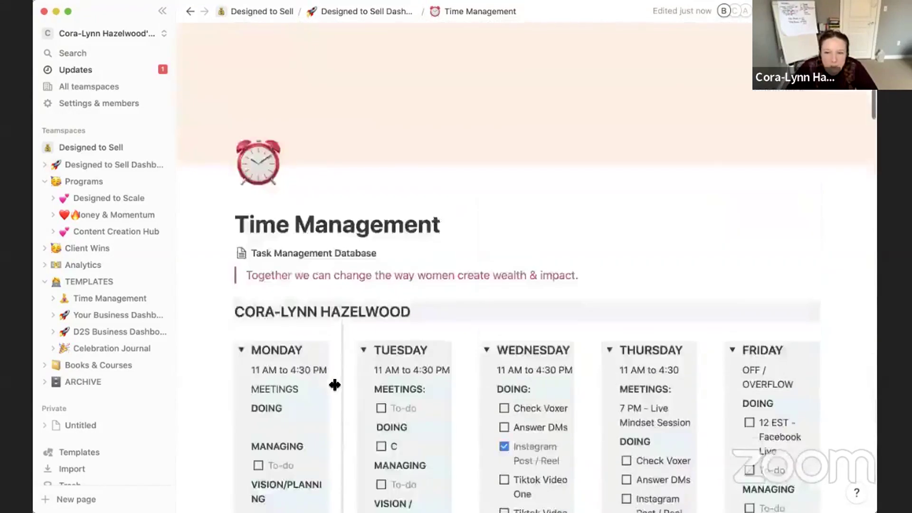
scroll(335, 384, "down", 7)
scroll(335, 385, "down", 10)
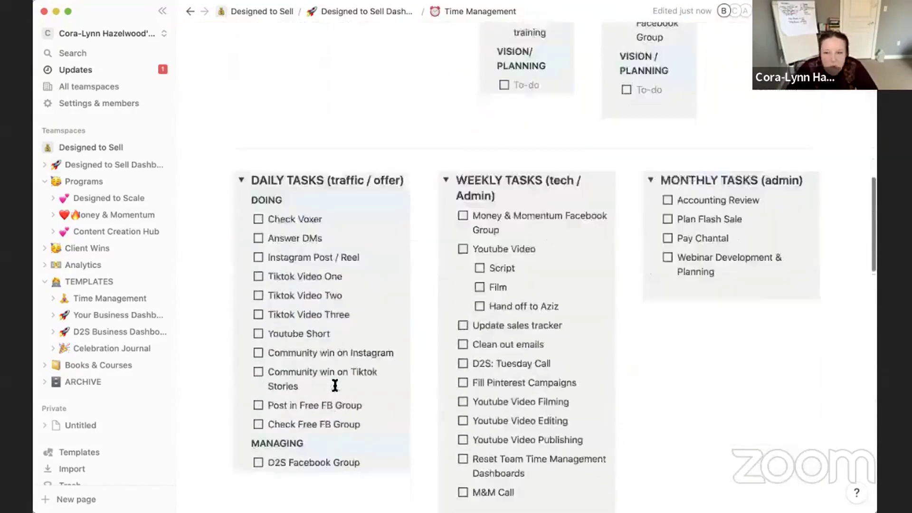
scroll(336, 384, "up", 15)
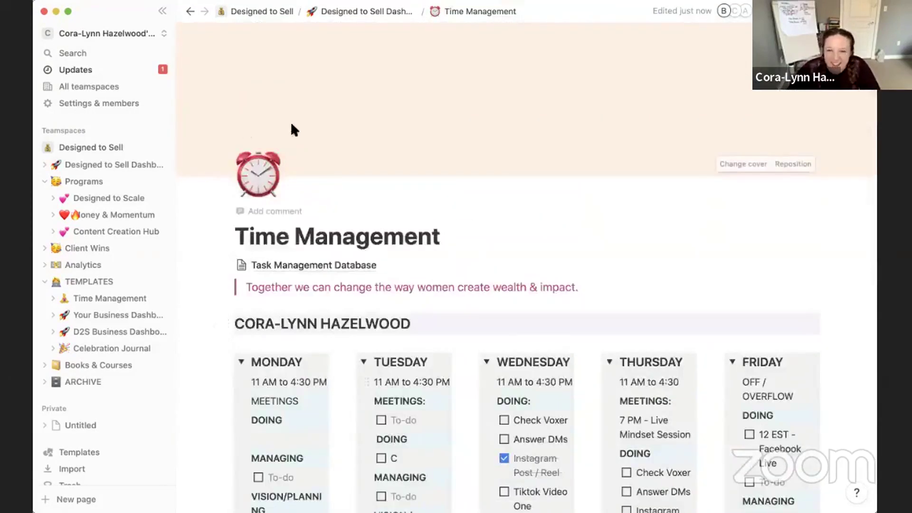
scroll(306, 169, "down", 10)
scroll(307, 169, "up", 10)
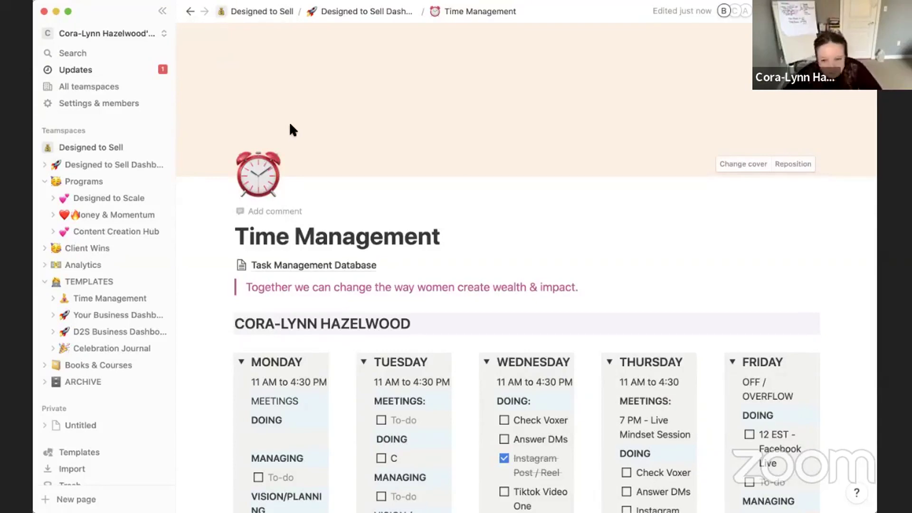
scroll(350, 150, "down", 5)
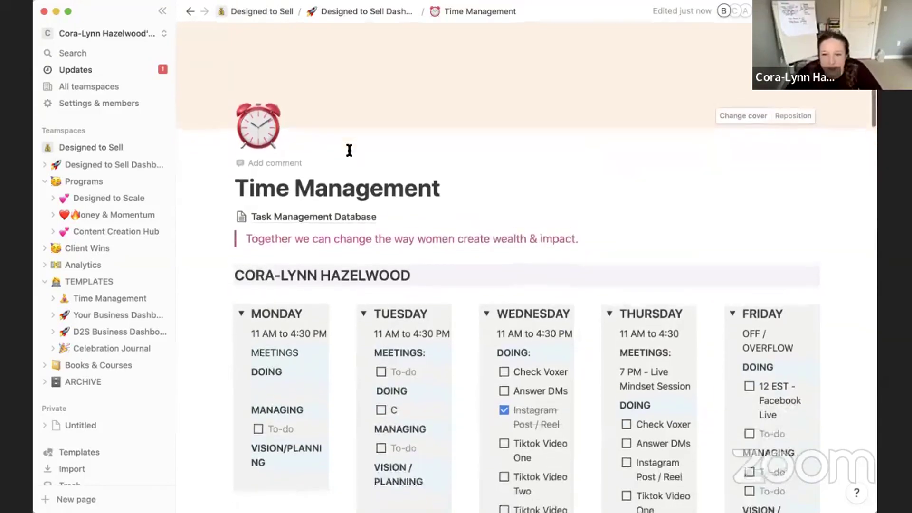
scroll(350, 149, "down", 3)
scroll(260, 266, "up", 2)
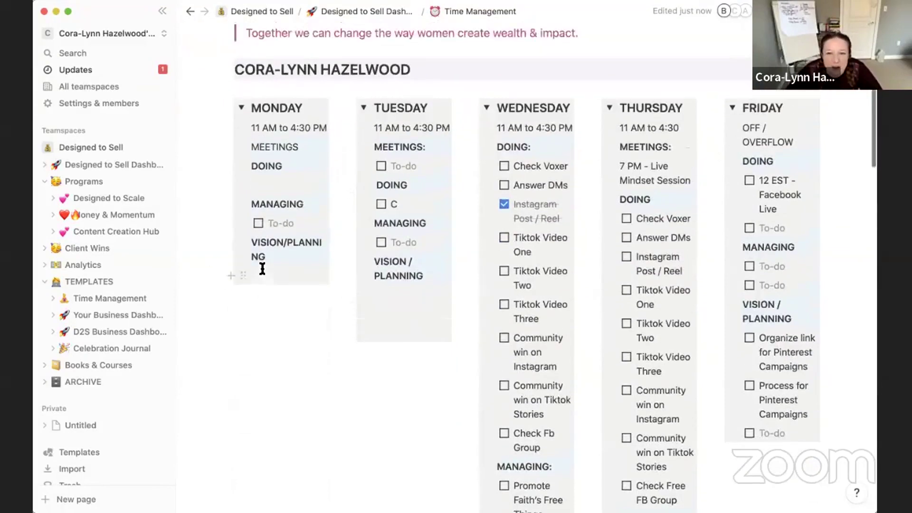
scroll(280, 295, "up", 3)
scroll(290, 299, "down", 5)
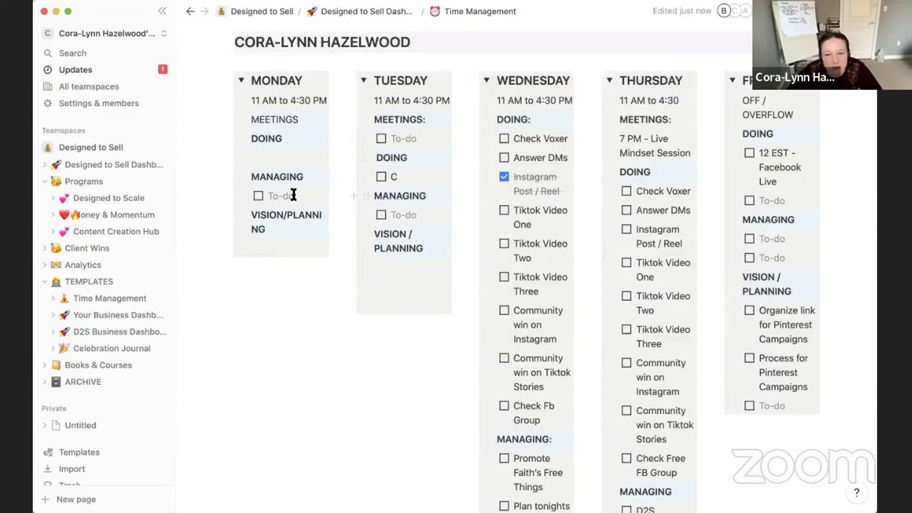
scroll(293, 195, "up", 6)
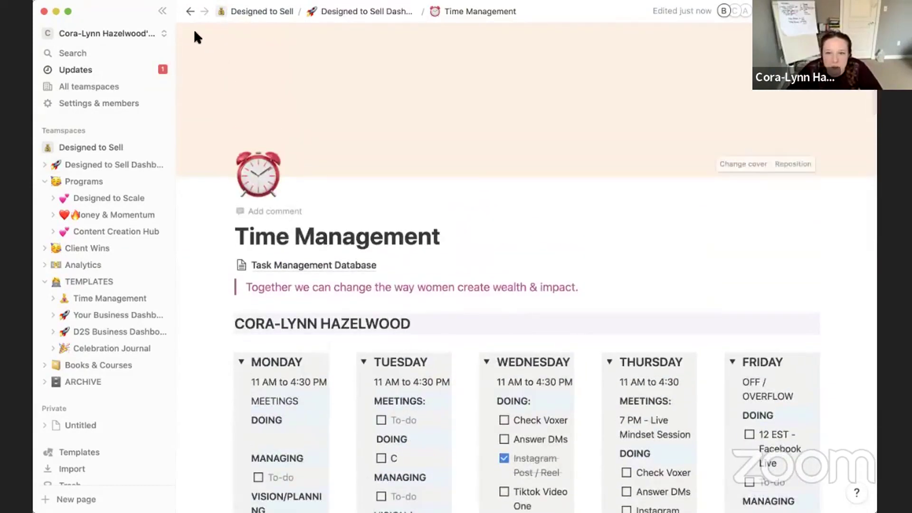
- Go back to the Designed to Sell Dashboard and reopen Time Management from the quick links to look over the weekly schedule
left_click(190, 11)
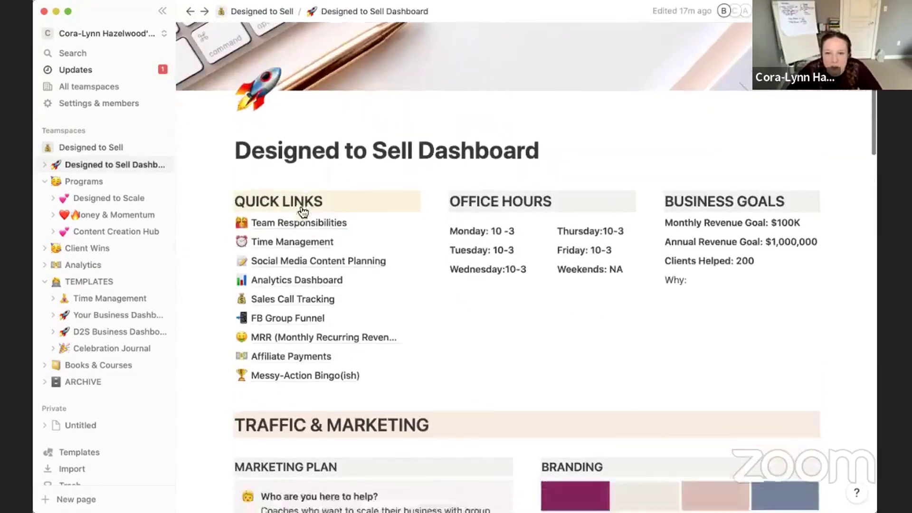
scroll(302, 211, "down", 2)
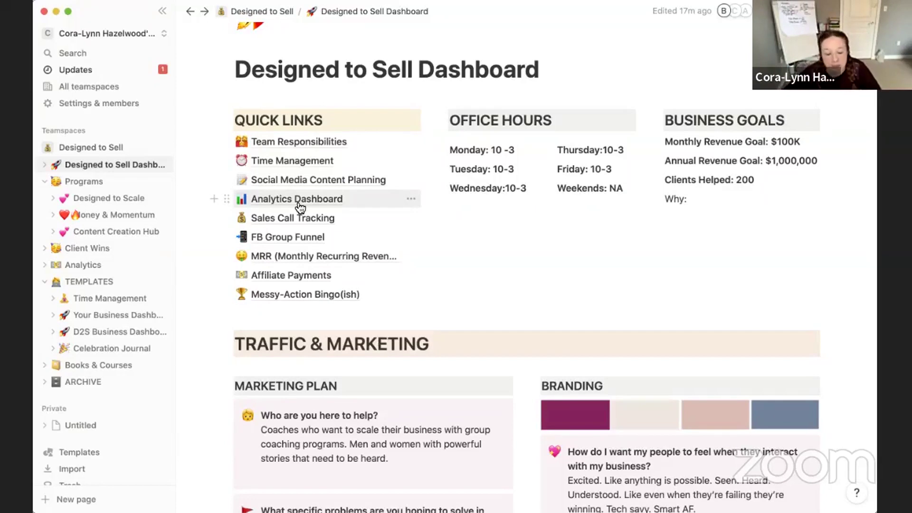
left_click(304, 161)
scroll(500, 278, "down", 7)
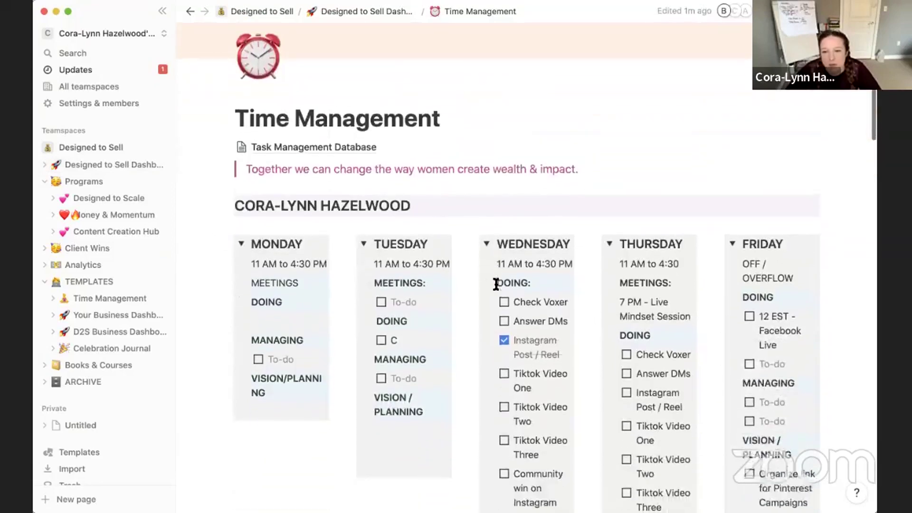
scroll(500, 228, "down", 6)
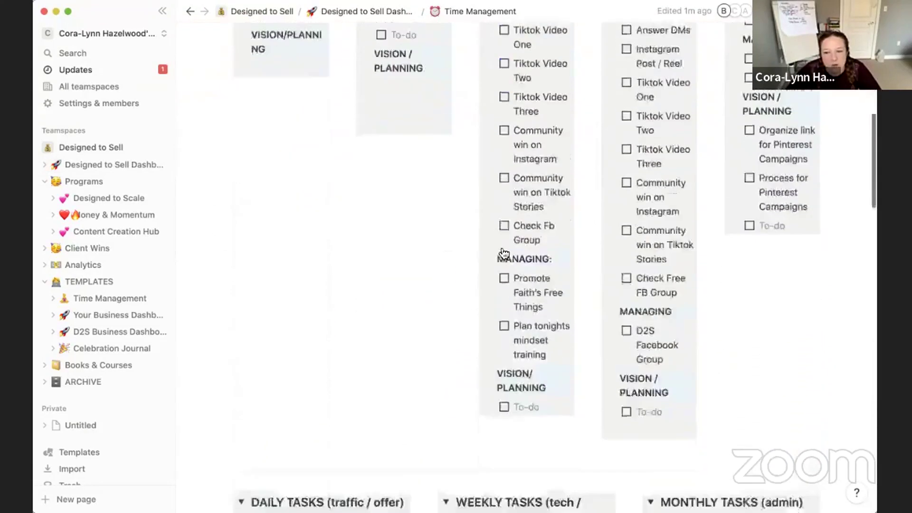
scroll(501, 258, "up", 13)
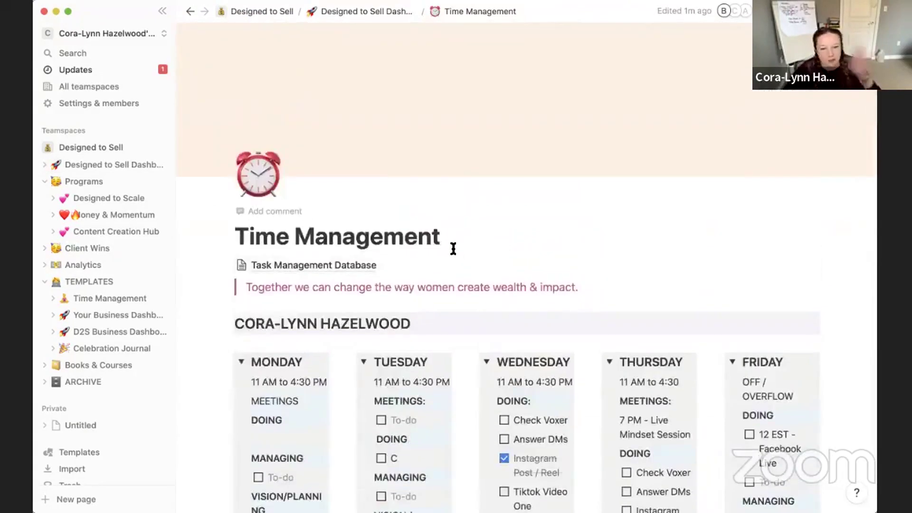
scroll(456, 286, "down", 4)
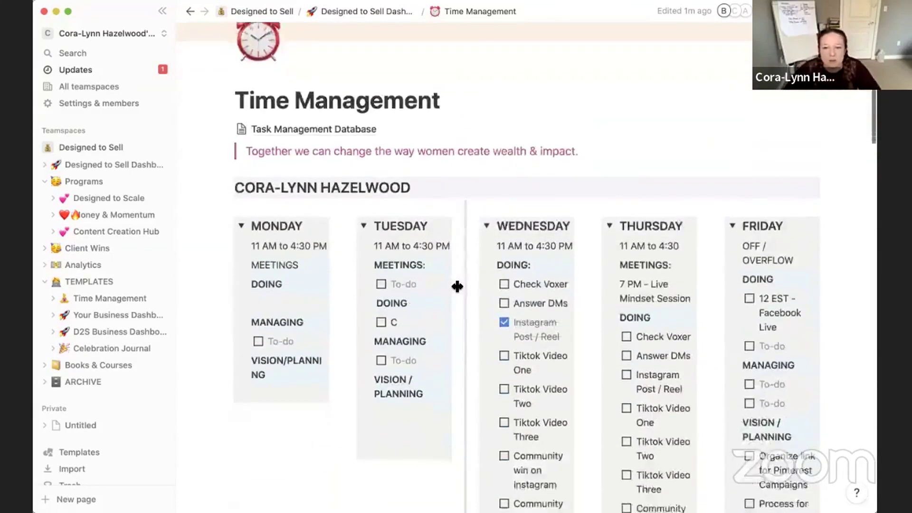
scroll(457, 285, "up", 4)
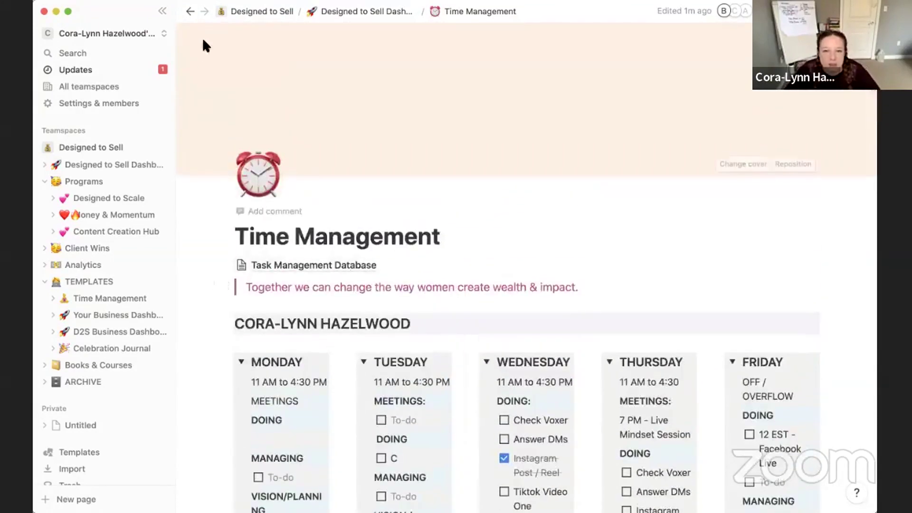
- Return to the Designed to Sell Dashboard and open the Social Media Content Planning page from the quick links
left_click(344, 14)
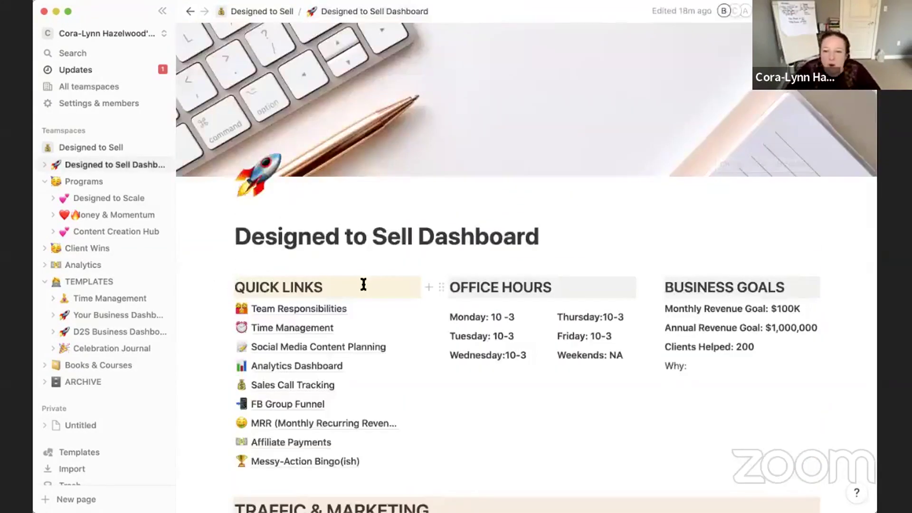
scroll(363, 289, "down", 3)
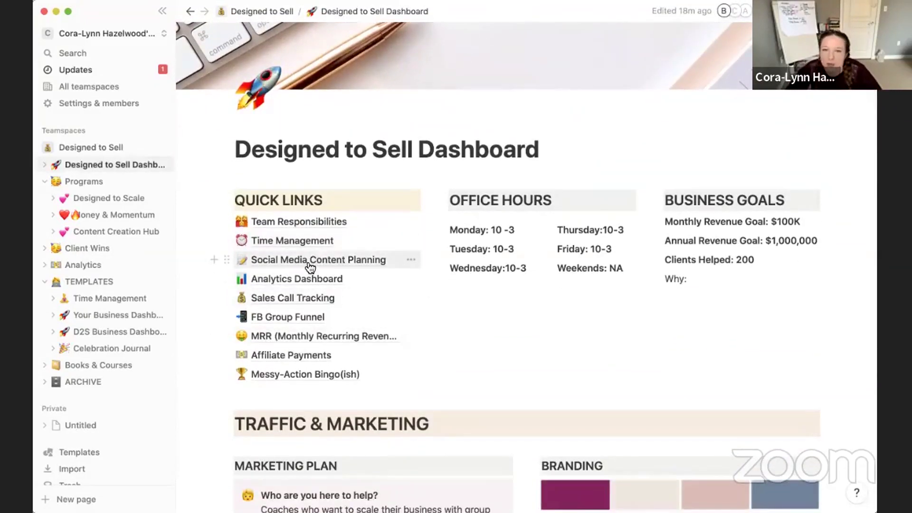
left_click(309, 261)
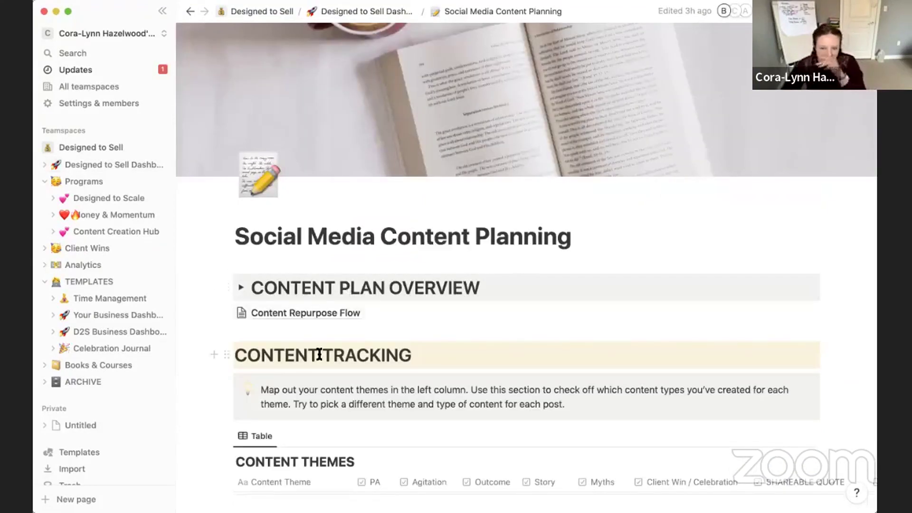
- Expand the Content Plan Overview section and review the posting plans for Facebook, email, Instagram, TikTok, Pinterest and YouTube
scroll(316, 354, "down", 3)
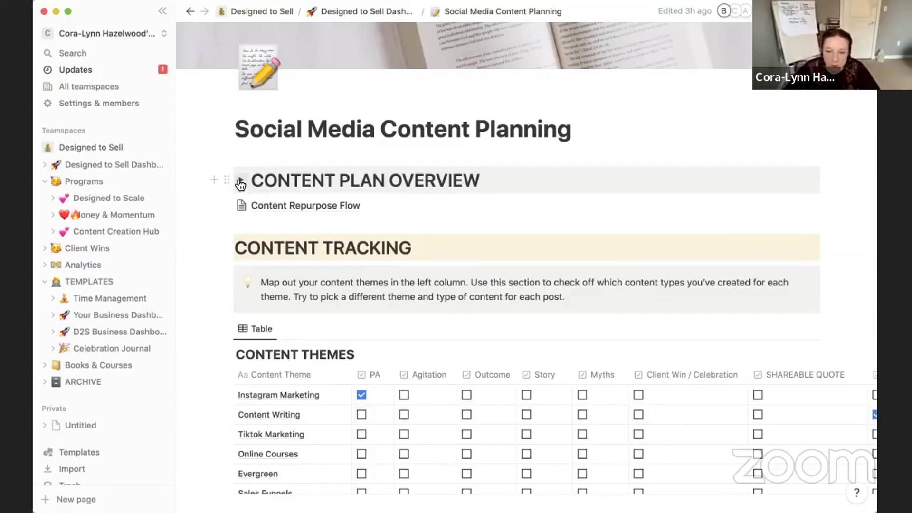
left_click(241, 183)
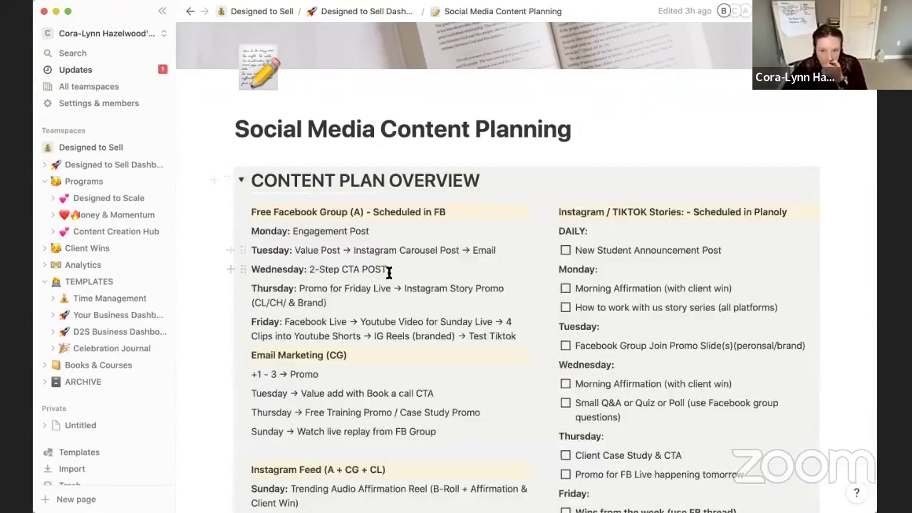
scroll(386, 271, "down", 8)
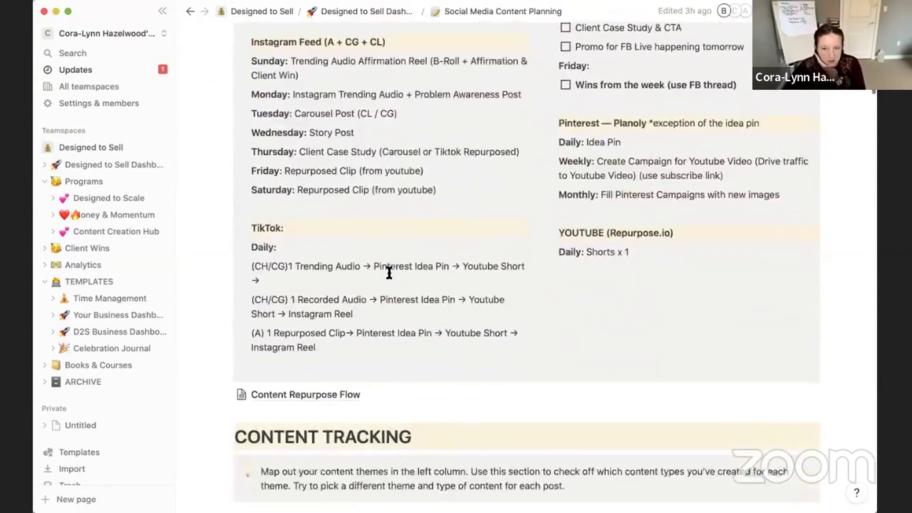
scroll(389, 272, "up", 3)
scroll(389, 272, "up", 2)
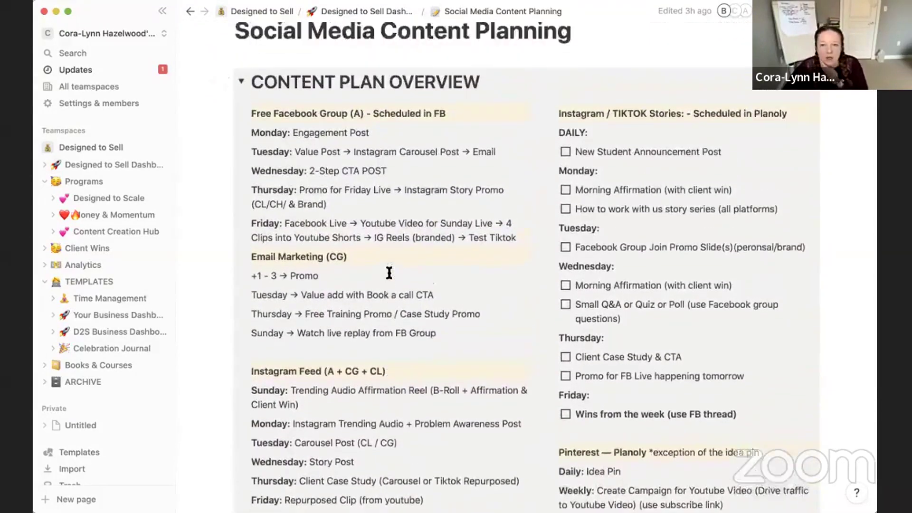
scroll(388, 272, "down", 2)
scroll(389, 272, "down", 3)
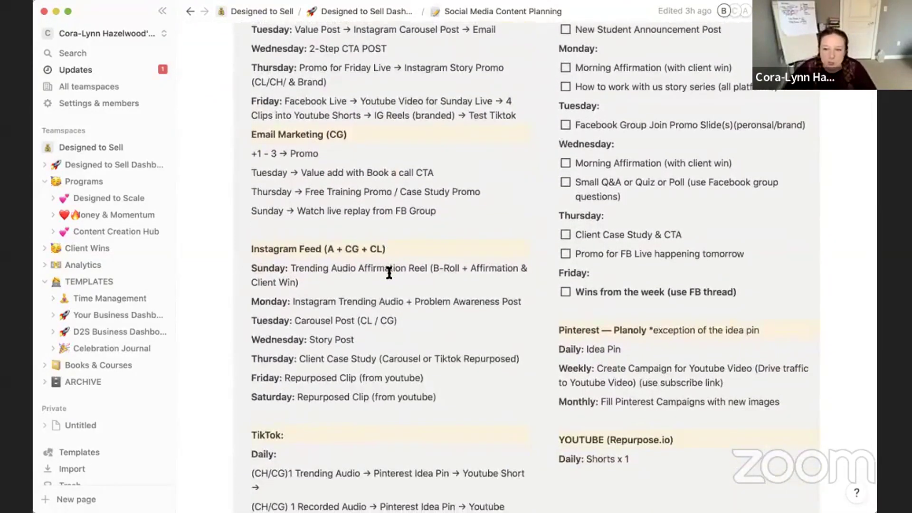
scroll(389, 272, "down", 2)
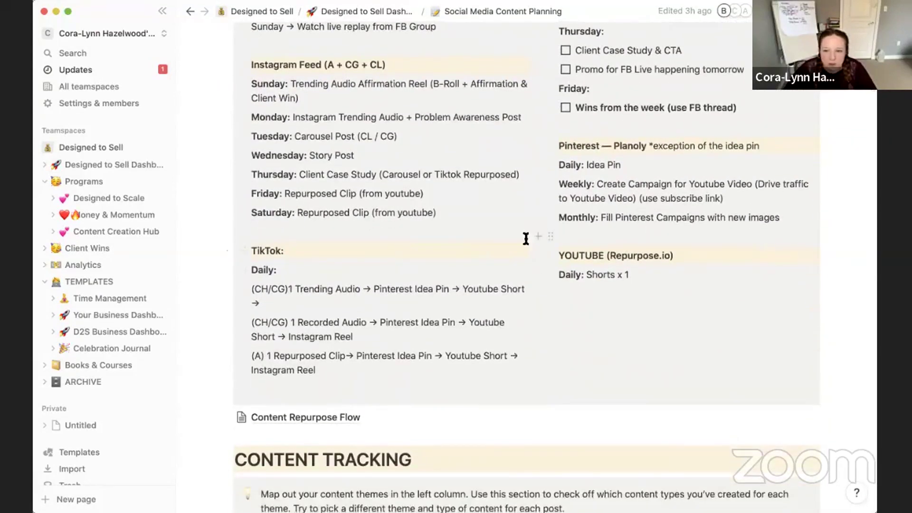
scroll(543, 163, "up", 5)
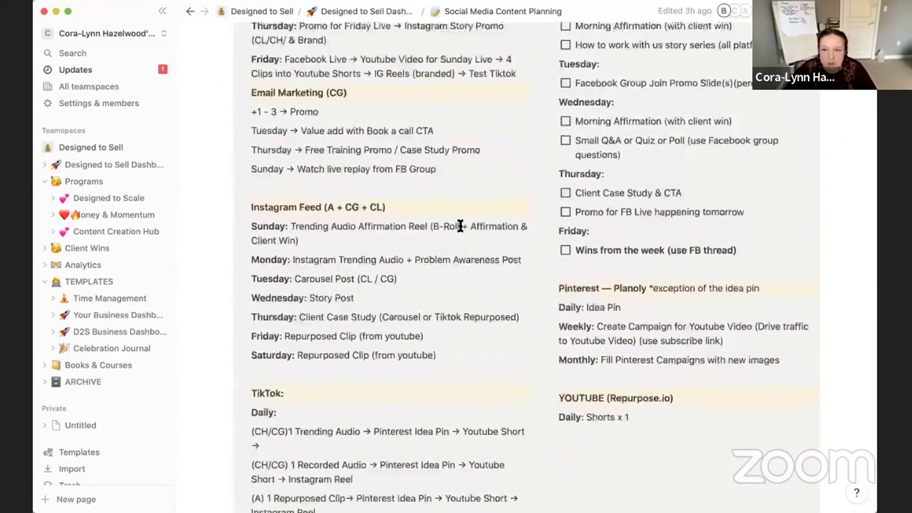
scroll(460, 226, "up", 1)
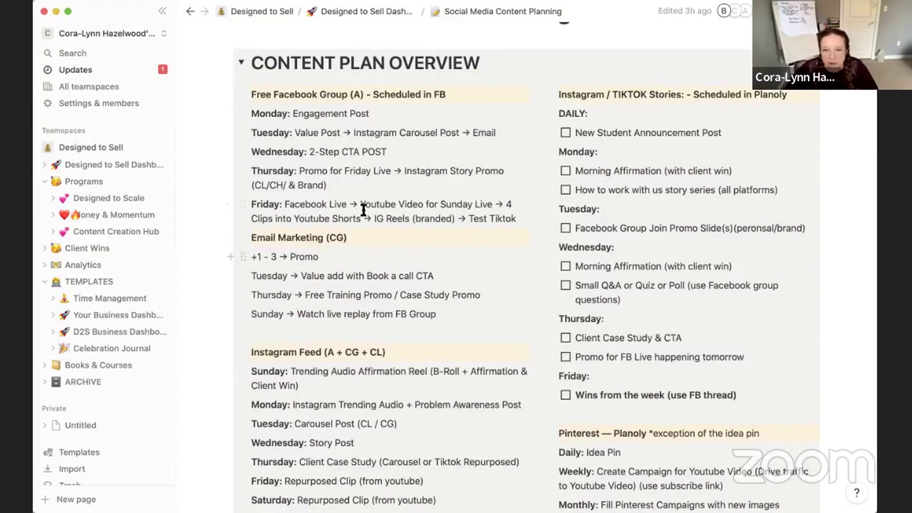
- Collapse the Content Plan Overview section
left_click(240, 65)
scroll(434, 149, "up", 2)
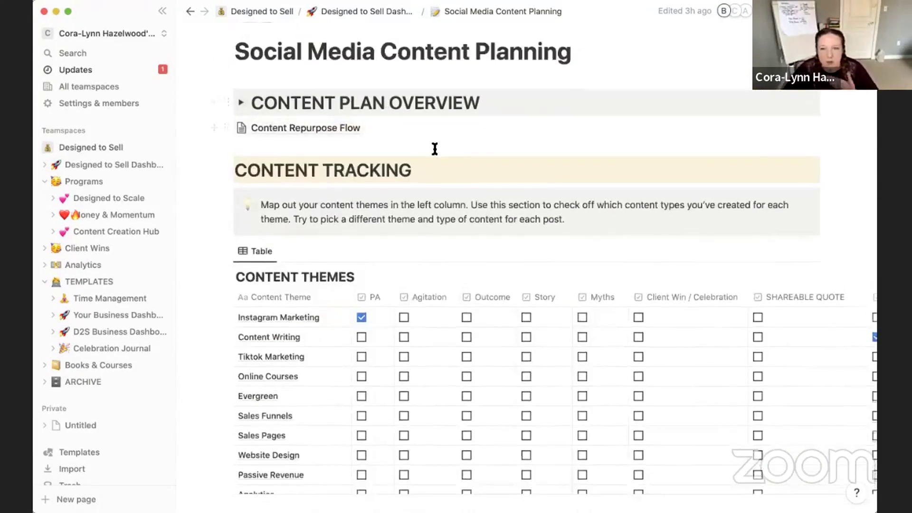
scroll(434, 149, "up", 1)
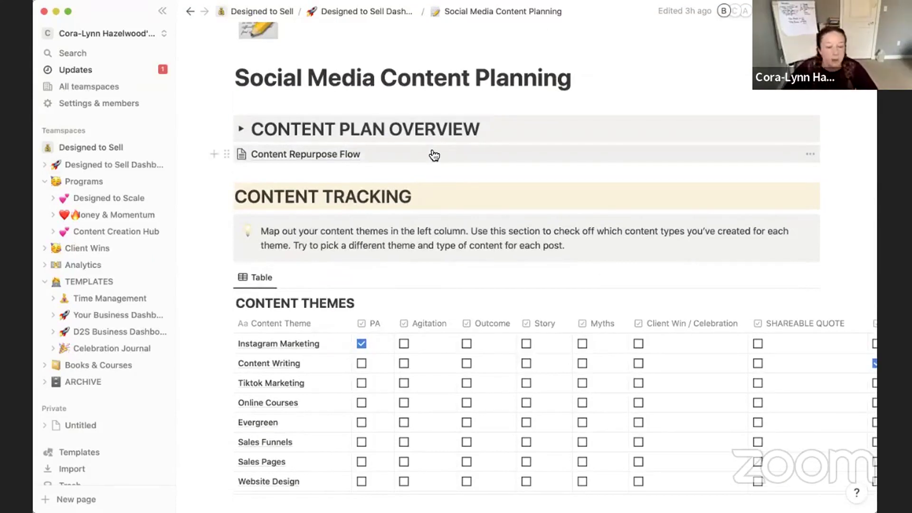
left_click(240, 129)
left_click(240, 130)
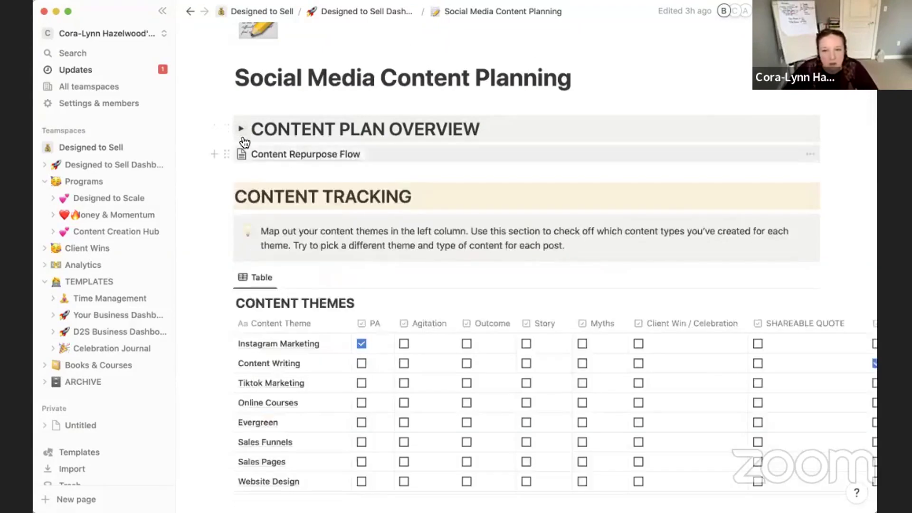
- Look through the list of themes in the Content Themes table under Content Tracking
scroll(291, 209, "down", 3)
scroll(289, 213, "down", 4)
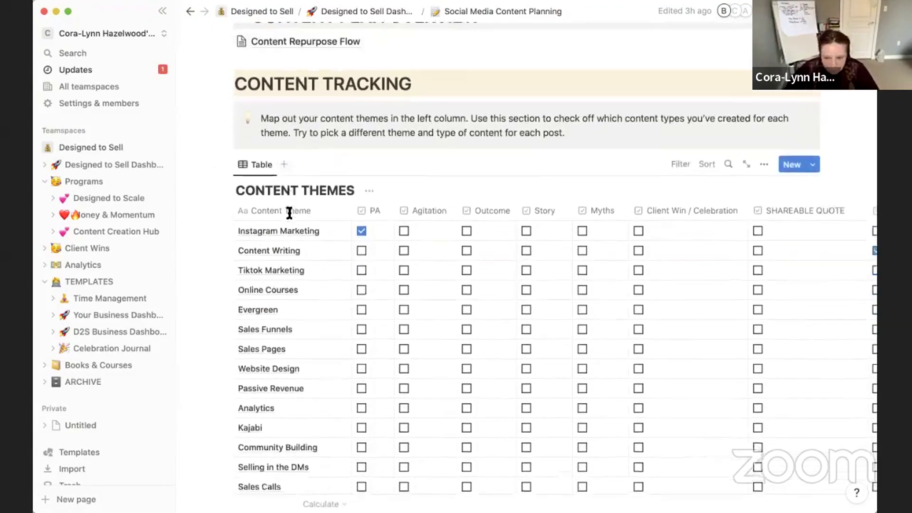
scroll(290, 214, "up", 3)
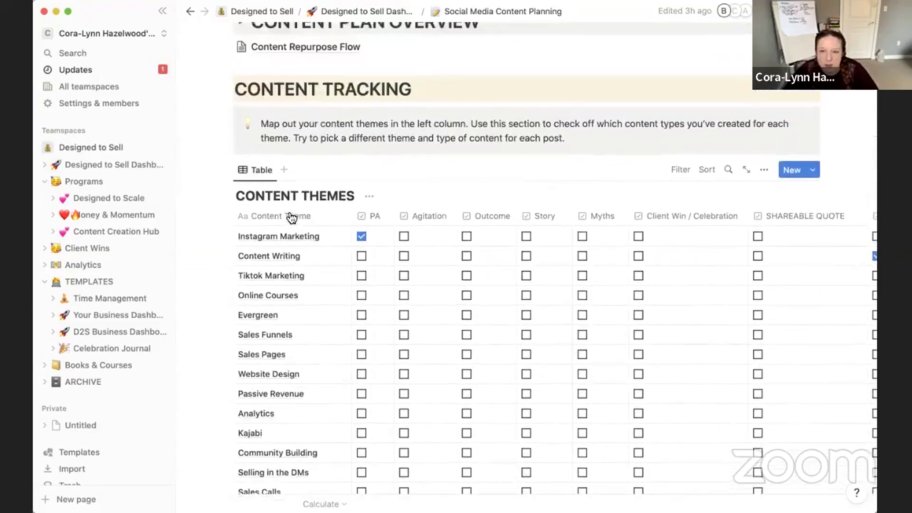
scroll(291, 216, "down", 1)
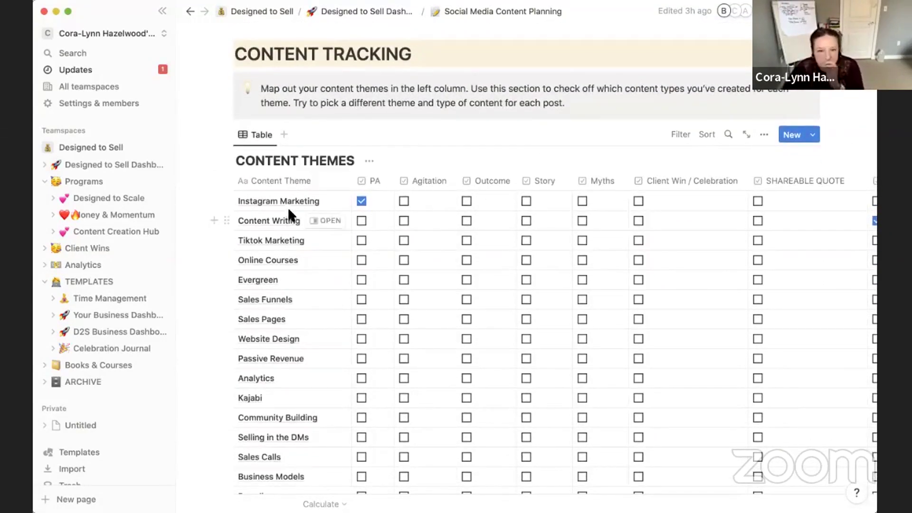
scroll(290, 209, "down", 2)
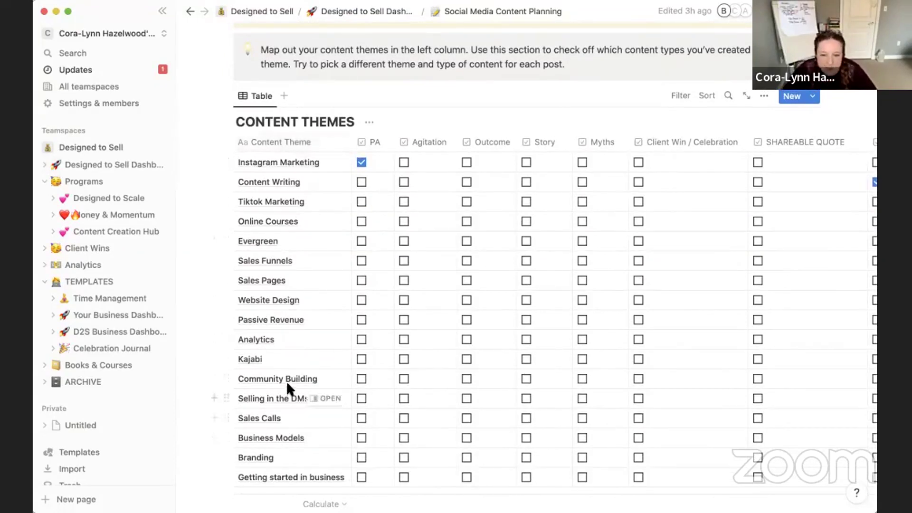
scroll(285, 380, "down", 1)
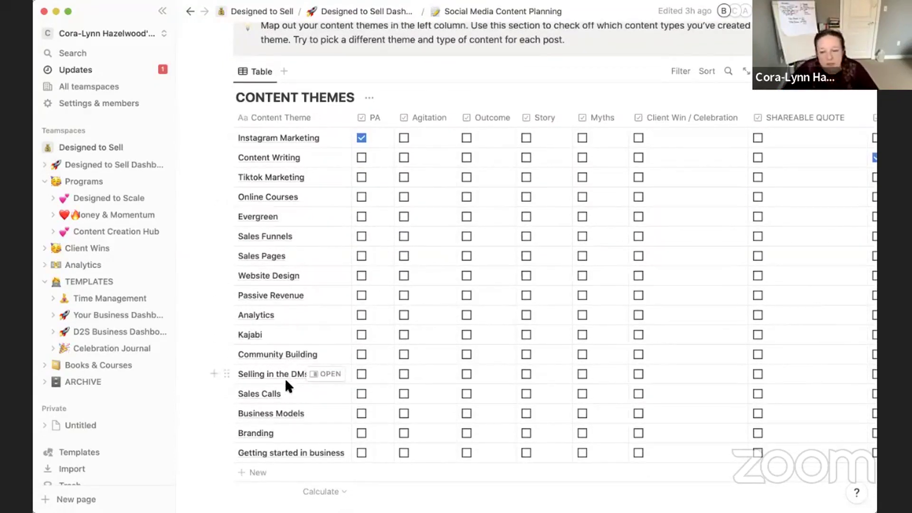
scroll(286, 386, "down", 1)
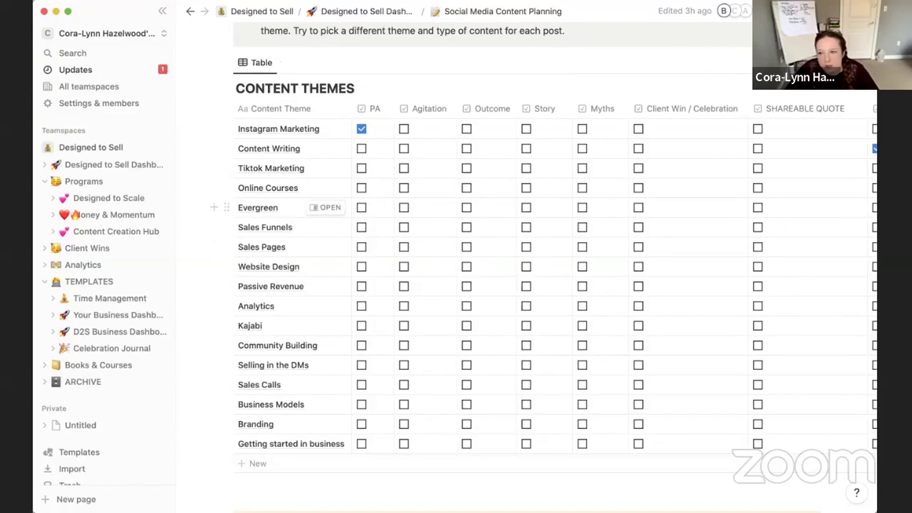
- Examine the remaining content type columns of the Content Themes table, through Value and Before / After
left_click_drag(877, 207, 911, 208)
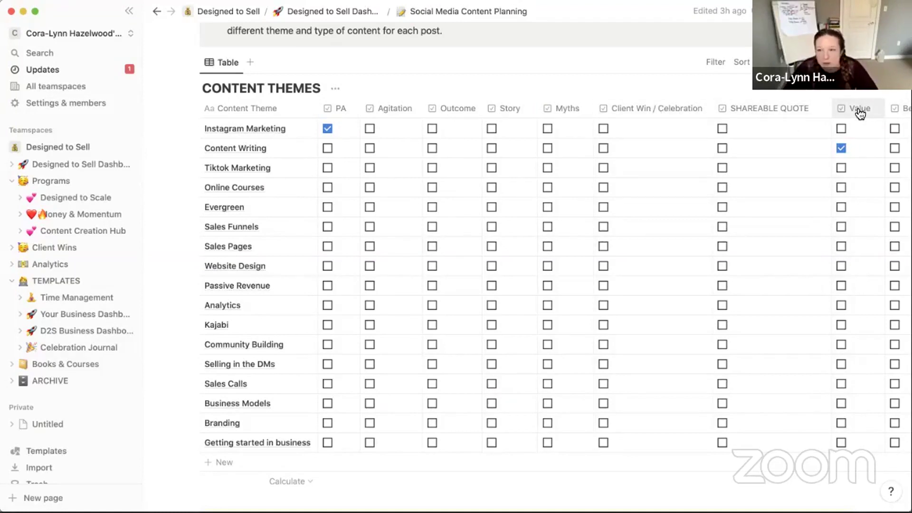
scroll(860, 113, "right", 5)
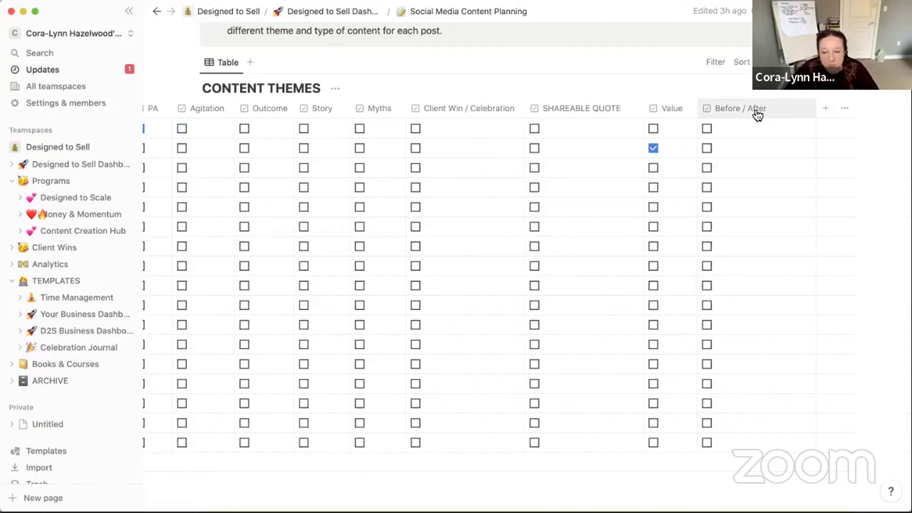
scroll(619, 201, "down", 5)
scroll(619, 201, "up", 5)
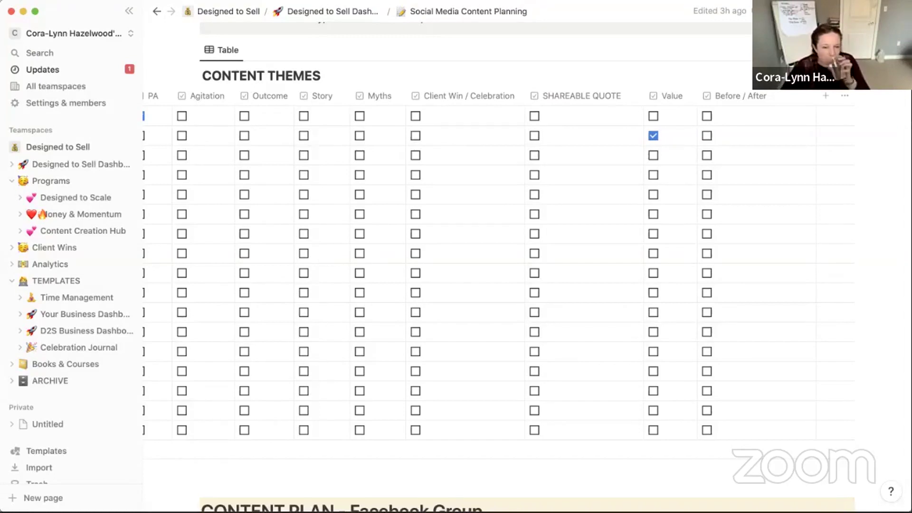
scroll(613, 360, "down", 1)
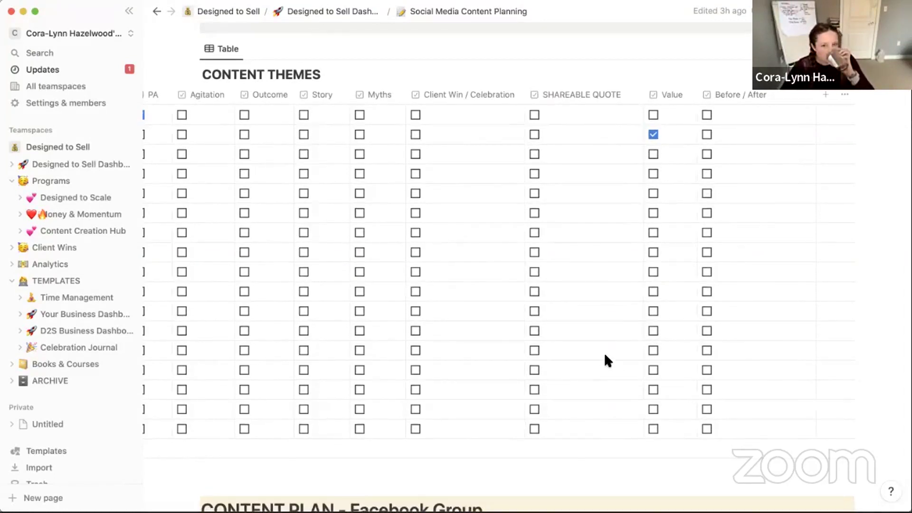
- Try ticking the Agitation checkbox for the Analytics theme and clear it again
scroll(604, 361, "left", 5)
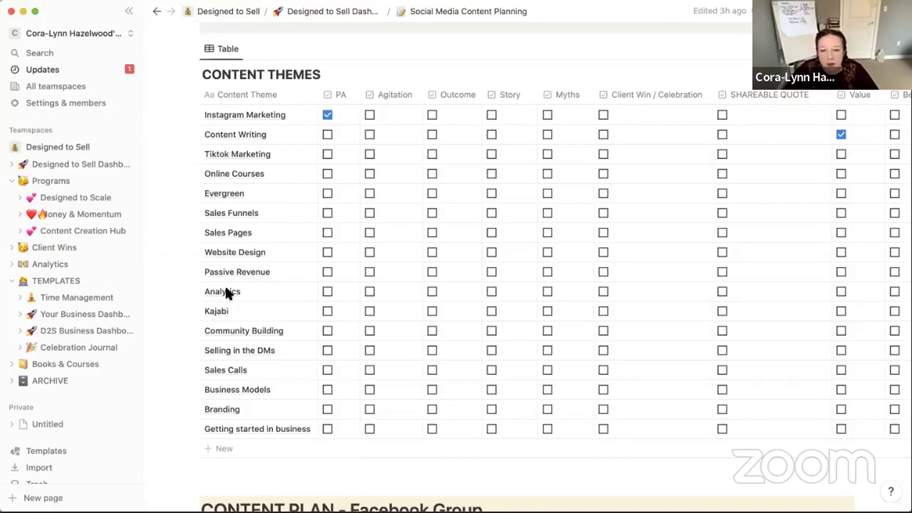
left_click(368, 291)
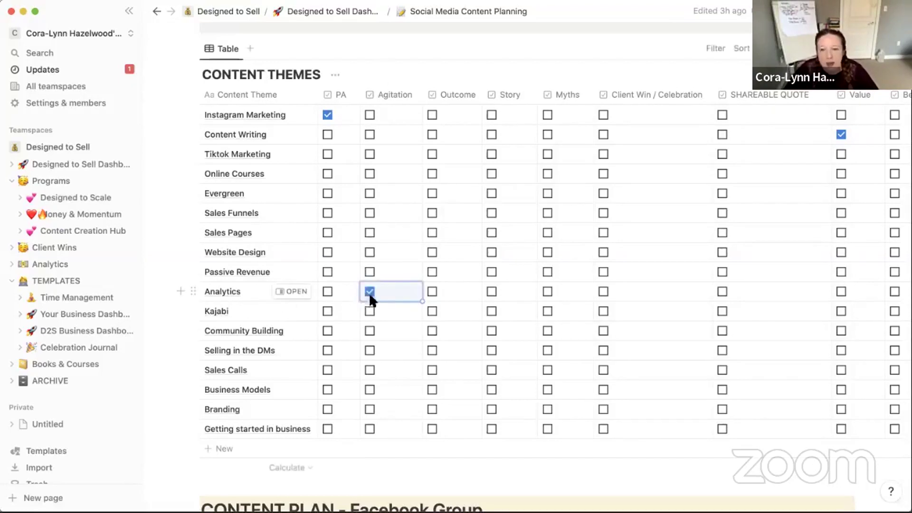
left_click(369, 292)
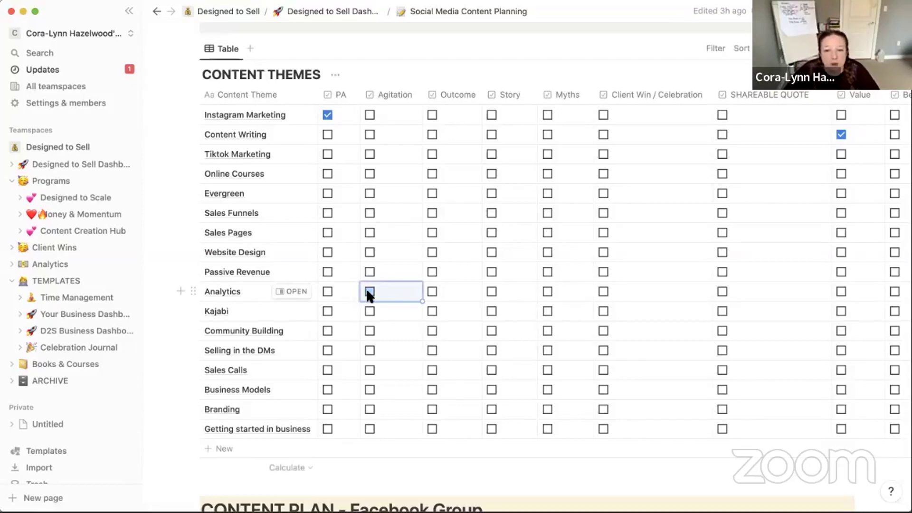
- Show the Free FB Group calendar below the Facebook and Instagram plans and look over the October 2022 posts
scroll(368, 294, "down", 10)
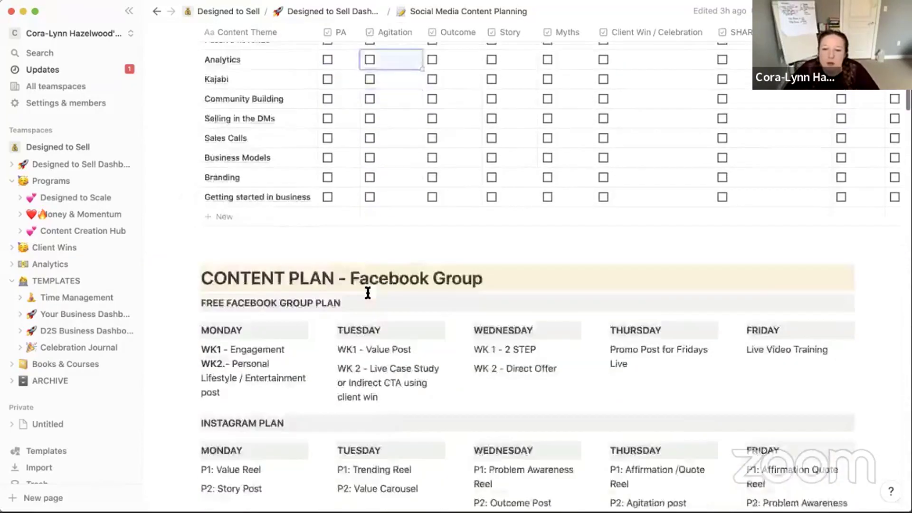
scroll(367, 293, "down", 2)
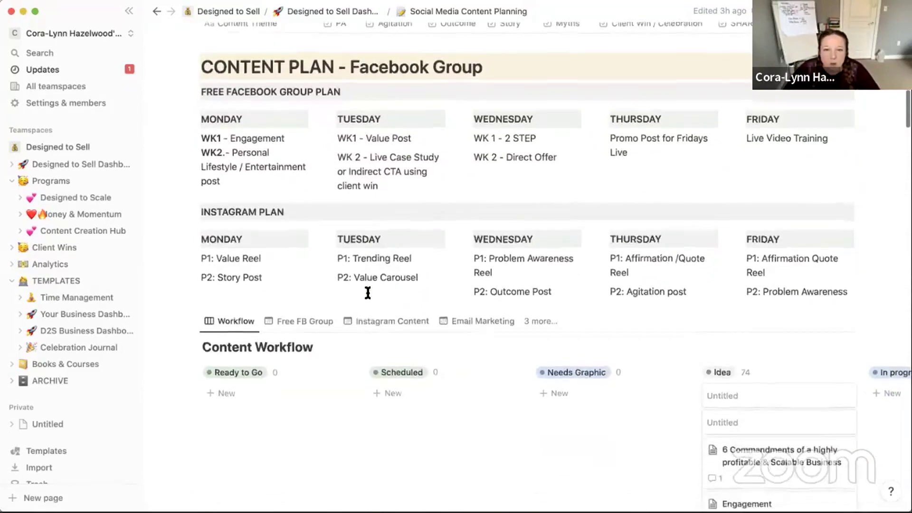
scroll(367, 292, "down", 2)
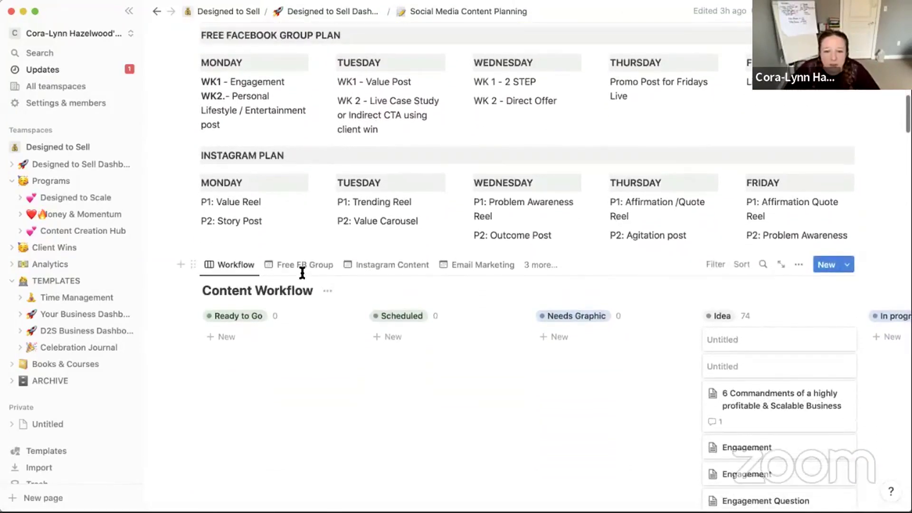
left_click(304, 274)
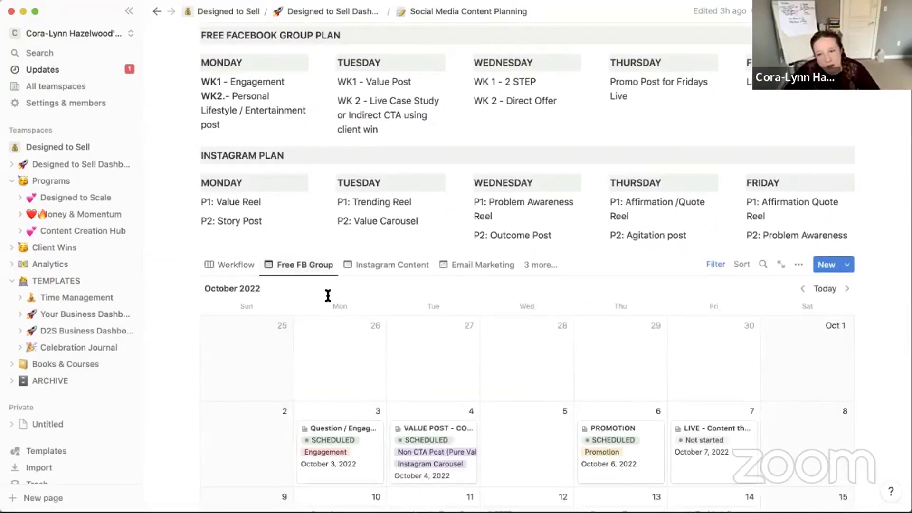
scroll(322, 296, "up", 1)
scroll(322, 297, "down", 4)
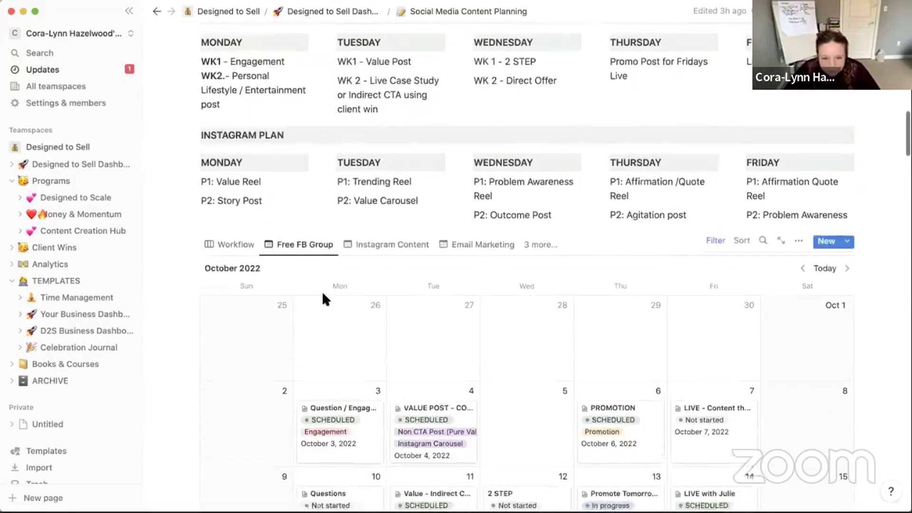
scroll(322, 299, "down", 2)
scroll(321, 292, "up", 1)
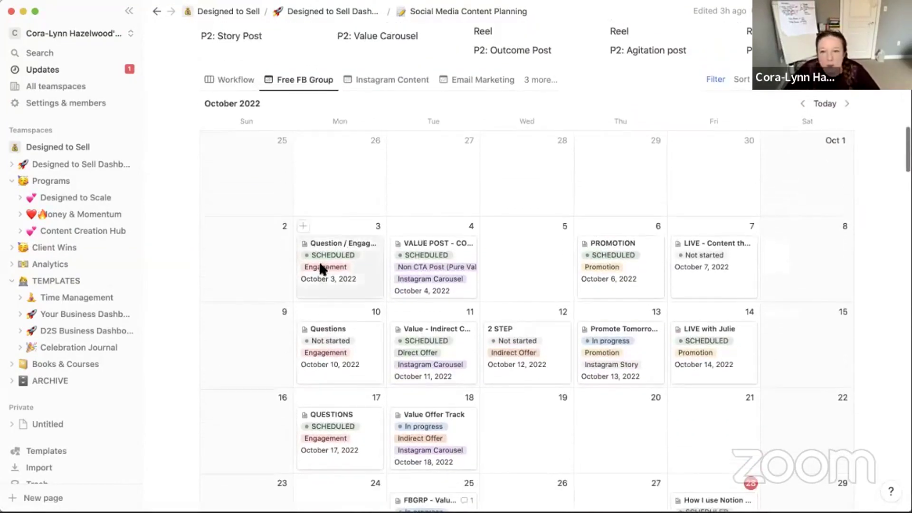
- Switch the content database back to the Workflow board and look through the cards in the Idea column
left_click(223, 85)
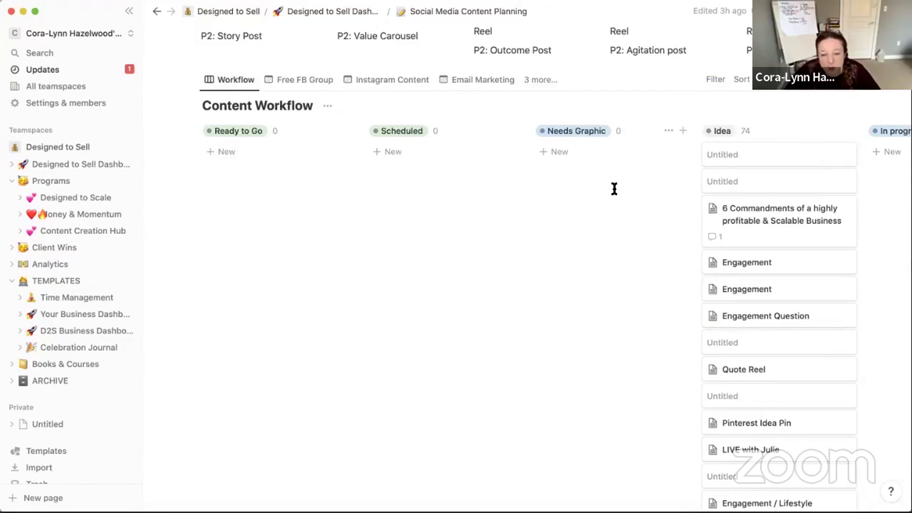
mouse_move(745, 157)
left_mouse_down()
mouse_move(346, 153)
mouse_move(743, 161)
left_mouse_up()
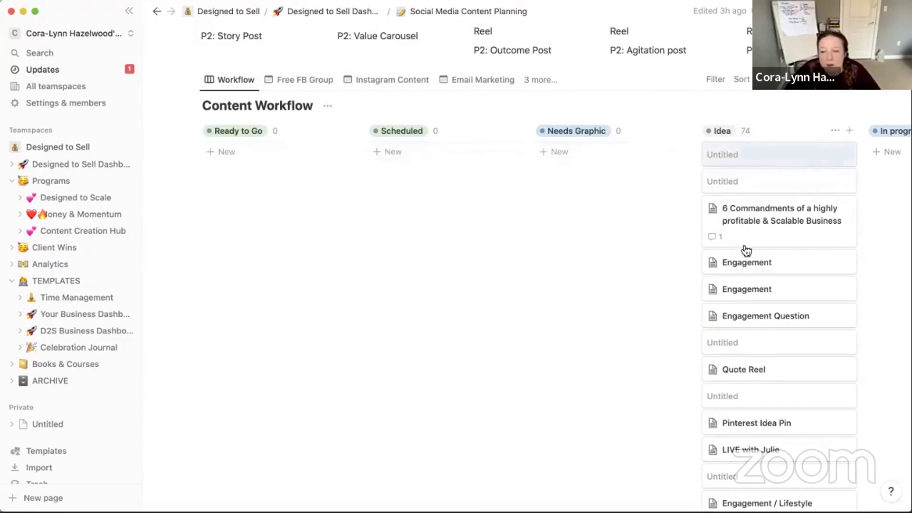
scroll(756, 416, "down", 3)
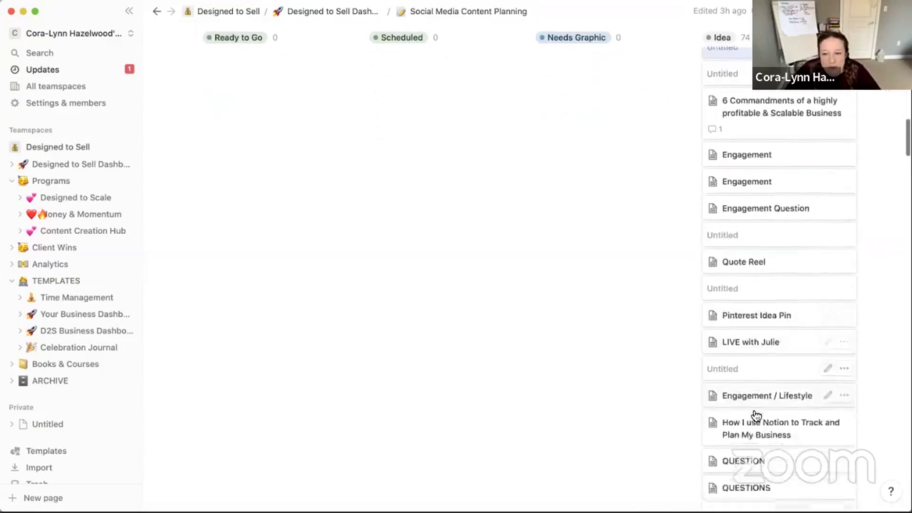
scroll(756, 415, "down", 15)
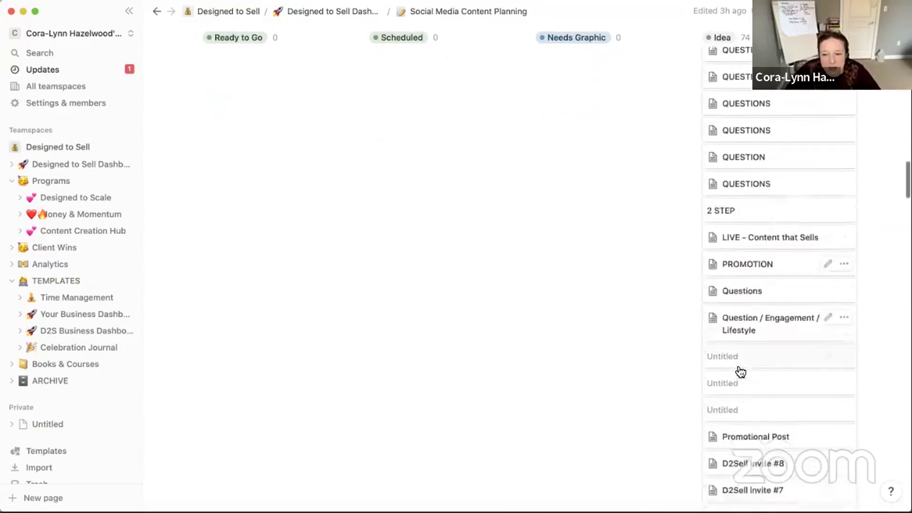
scroll(740, 372, "down", 5)
scroll(739, 366, "up", 20)
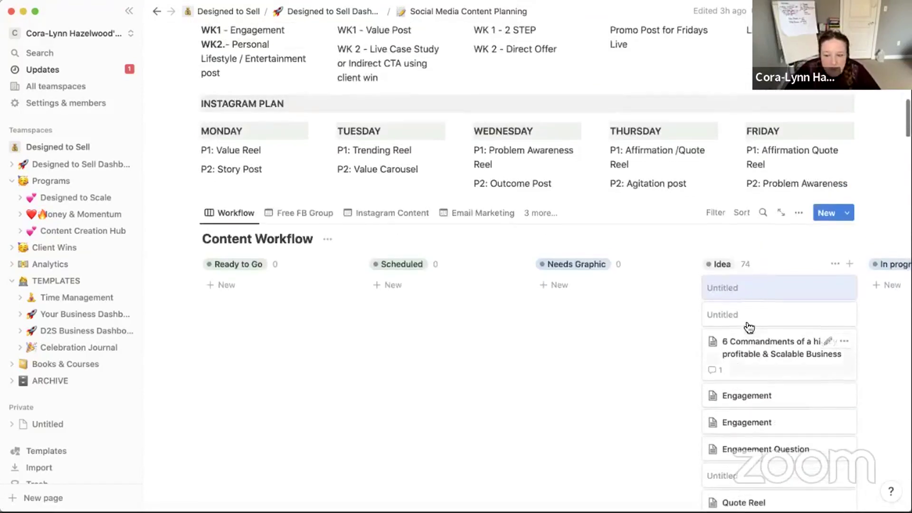
- Look over the status columns of the Content Workflow board and the Content Themes table above it
scroll(740, 292, "right", 1)
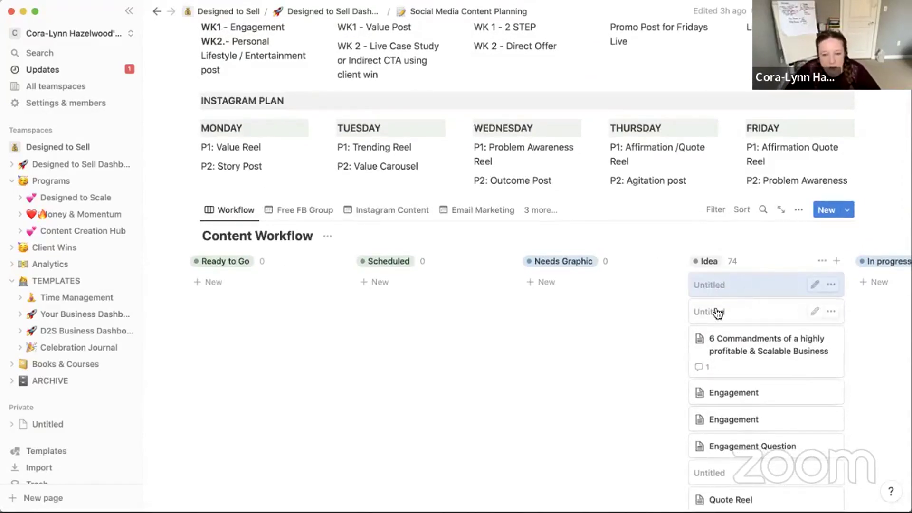
scroll(746, 365, "down", 1)
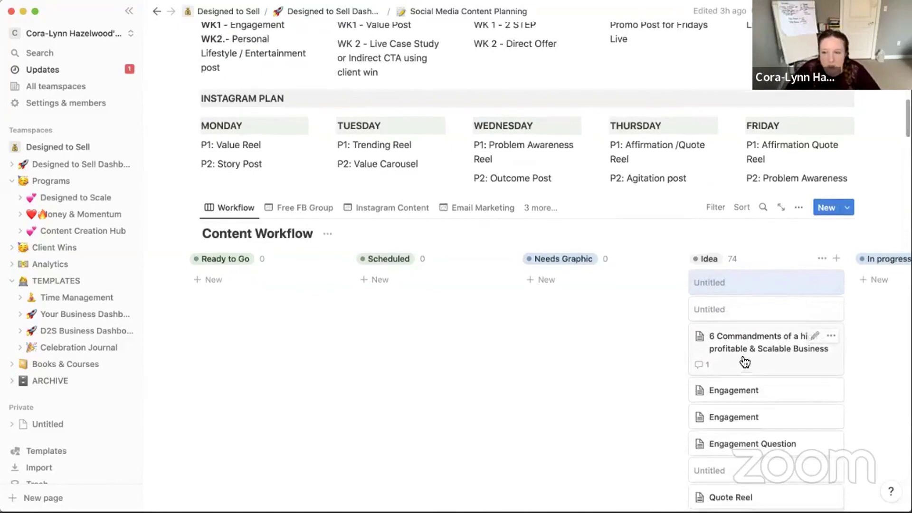
scroll(741, 361, "up", 10)
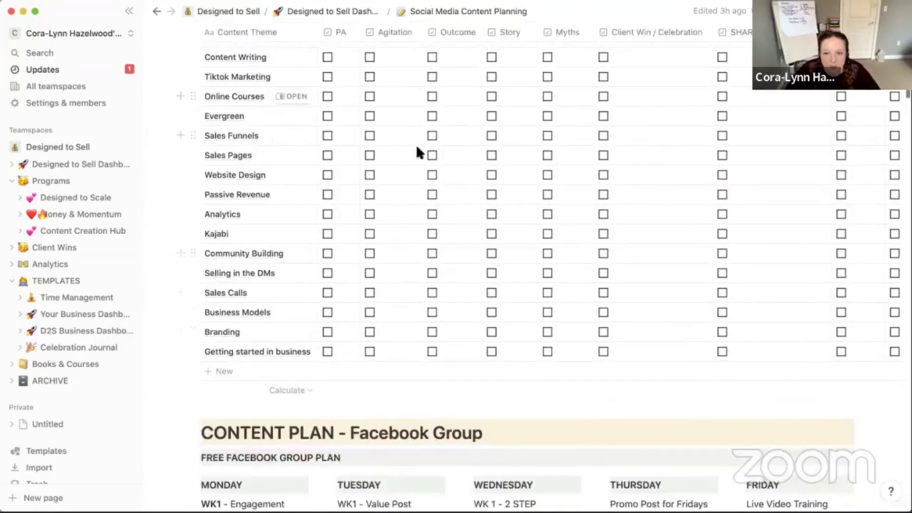
scroll(720, 383, "down", 5)
scroll(710, 396, "down", 5)
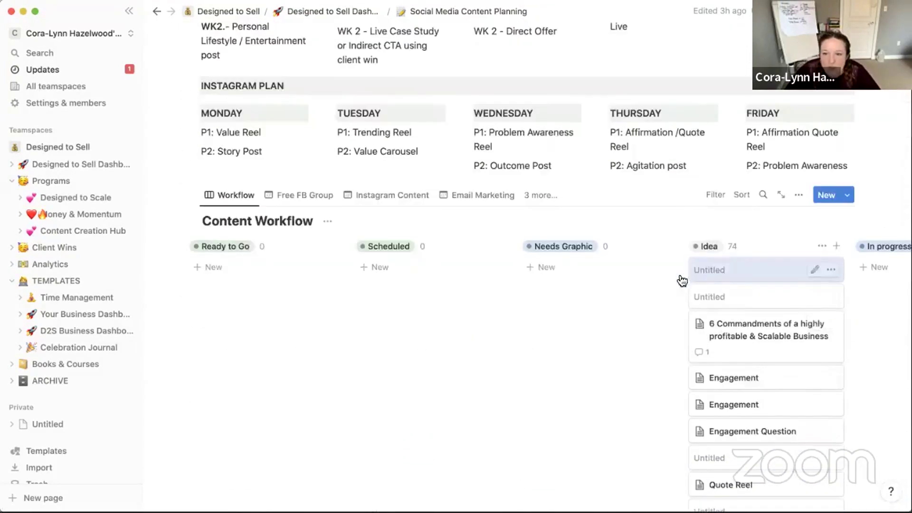
left_click_drag(560, 271, 716, 301)
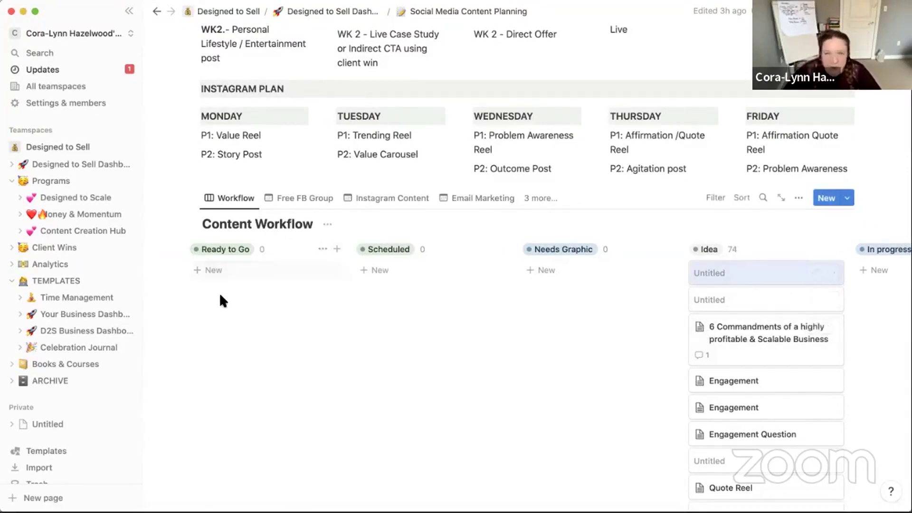
scroll(545, 338, "up", 2)
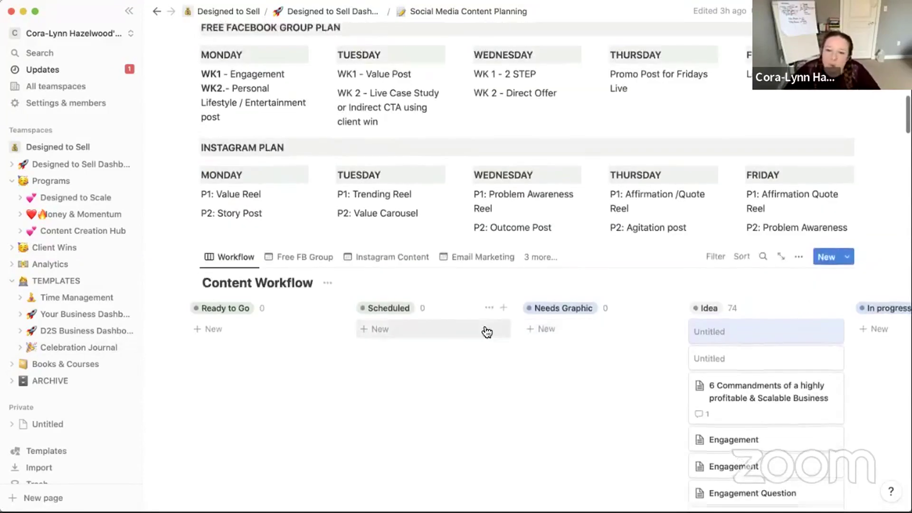
scroll(484, 330, "down", 3)
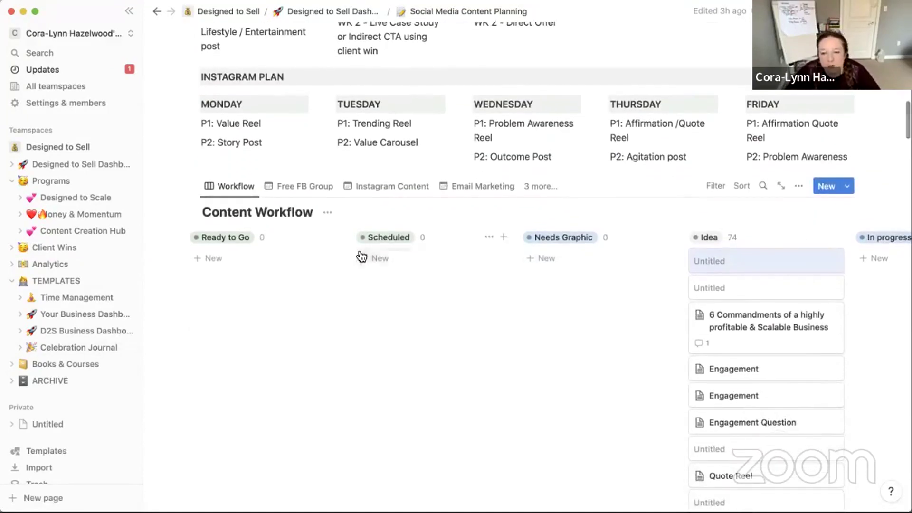
- Switch the content database to the Free FB Group calendar and view the list of all its available views
left_click(295, 186)
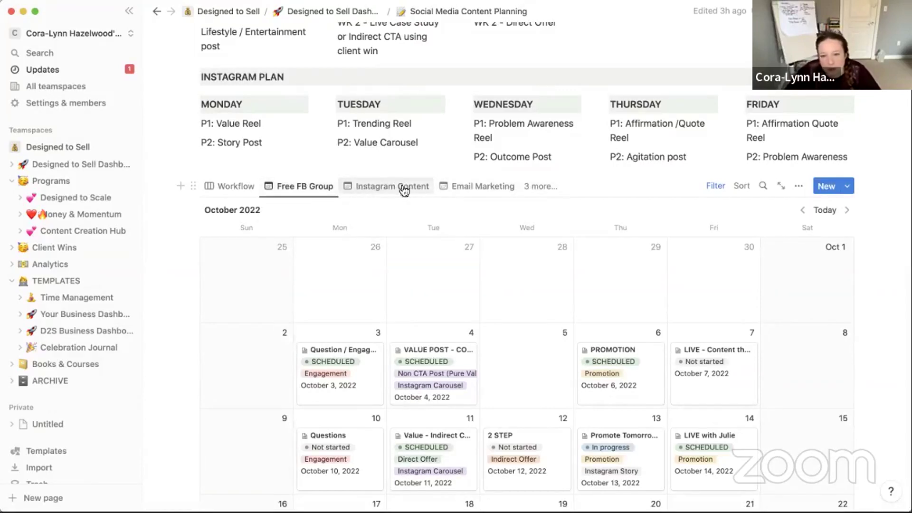
left_click(541, 186)
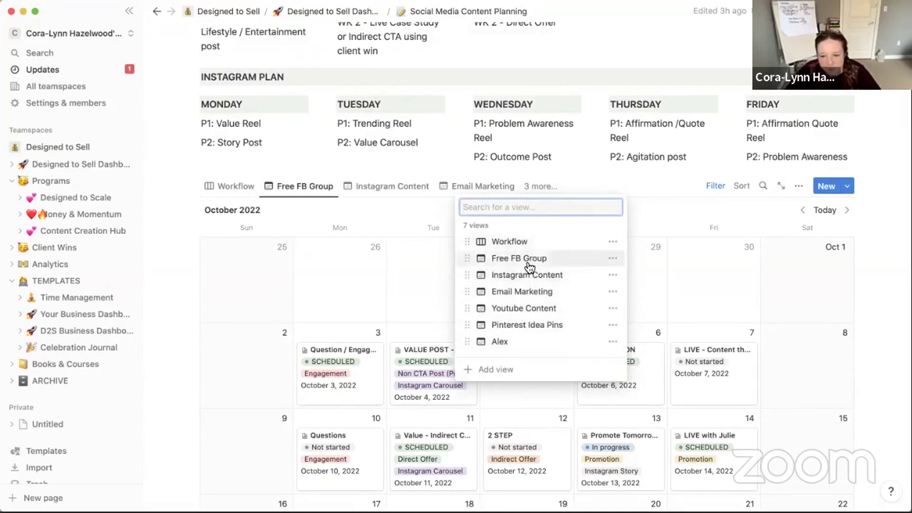
left_click(427, 213)
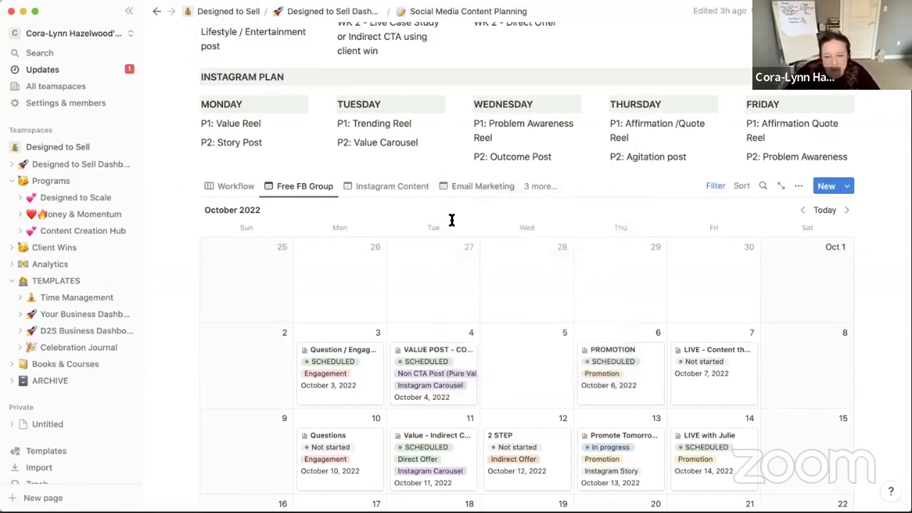
- Look through the October 2022 posts in the Free FB Group calendar and continue with the November 2022 posts
scroll(451, 221, "down", 5)
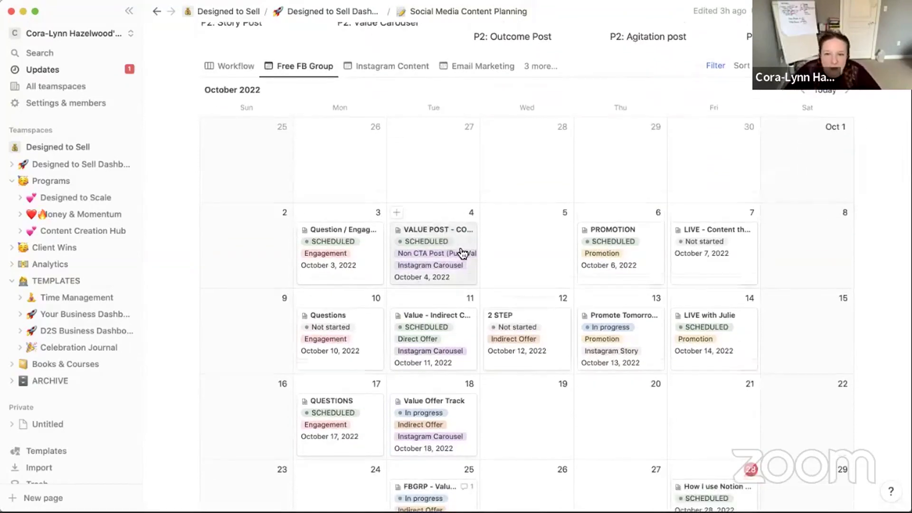
scroll(458, 250, "down", 1)
scroll(456, 247, "down", 5)
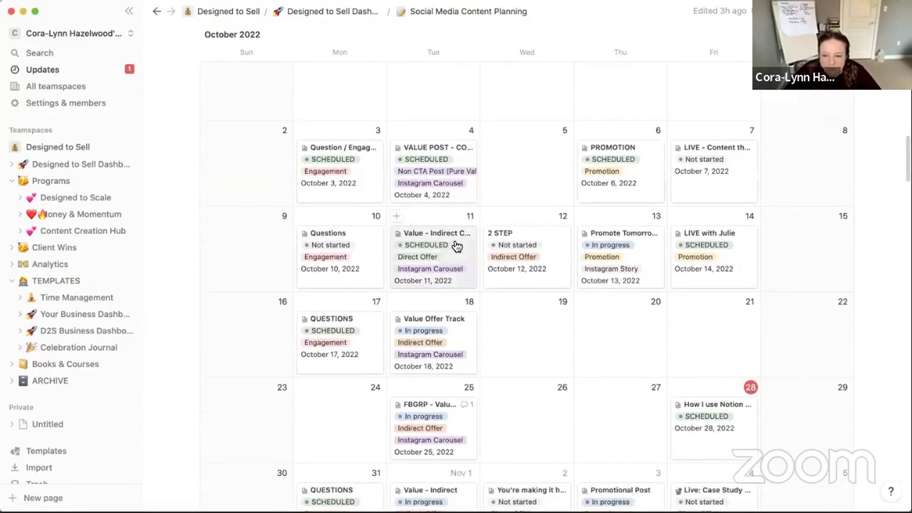
scroll(487, 271, "down", 4)
scroll(625, 227, "up", 1)
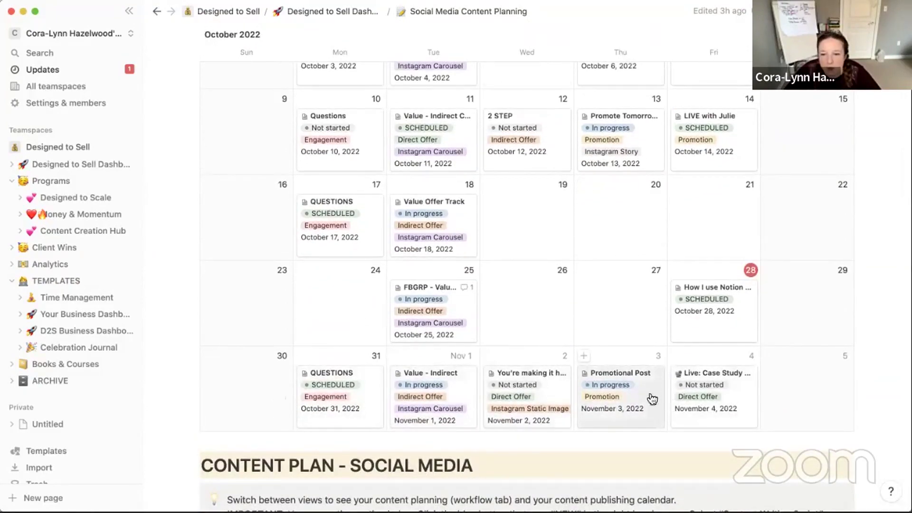
scroll(437, 313, "up", 9)
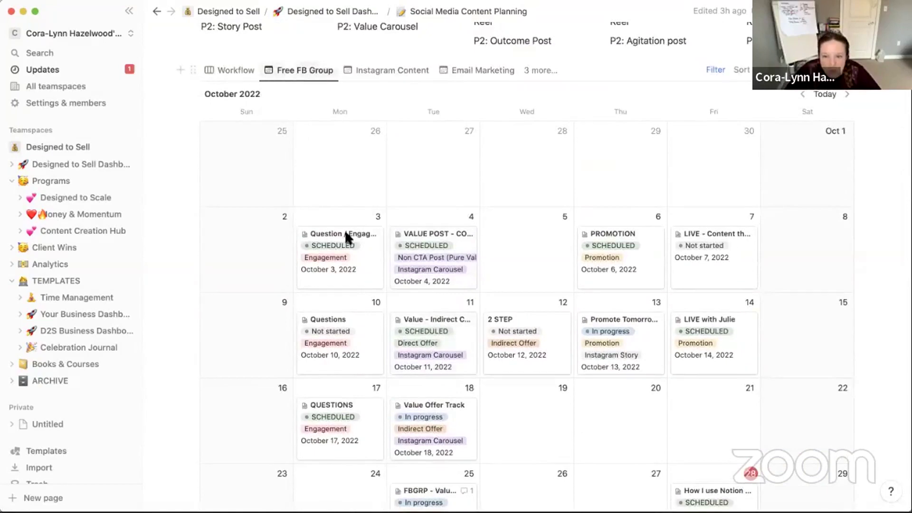
scroll(348, 283, "down", 1)
scroll(348, 283, "down", 8)
scroll(643, 234, "up", 4)
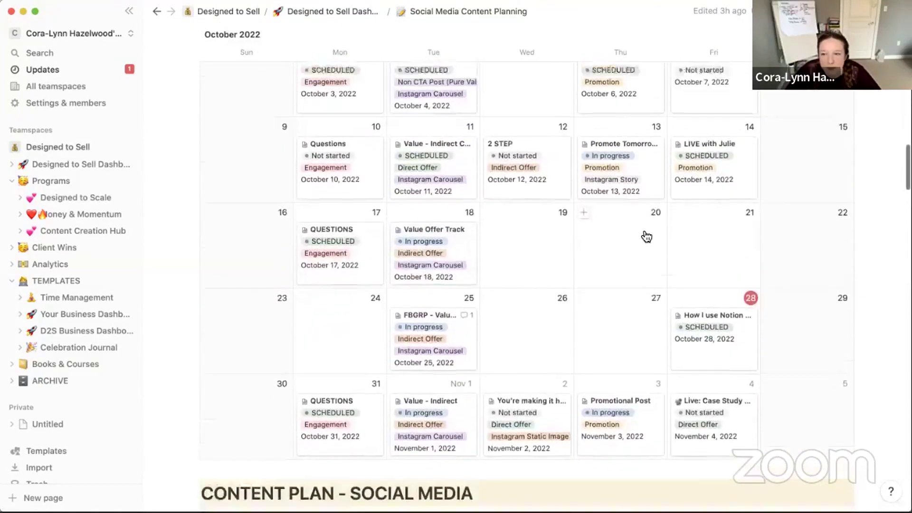
scroll(526, 285, "down", 15)
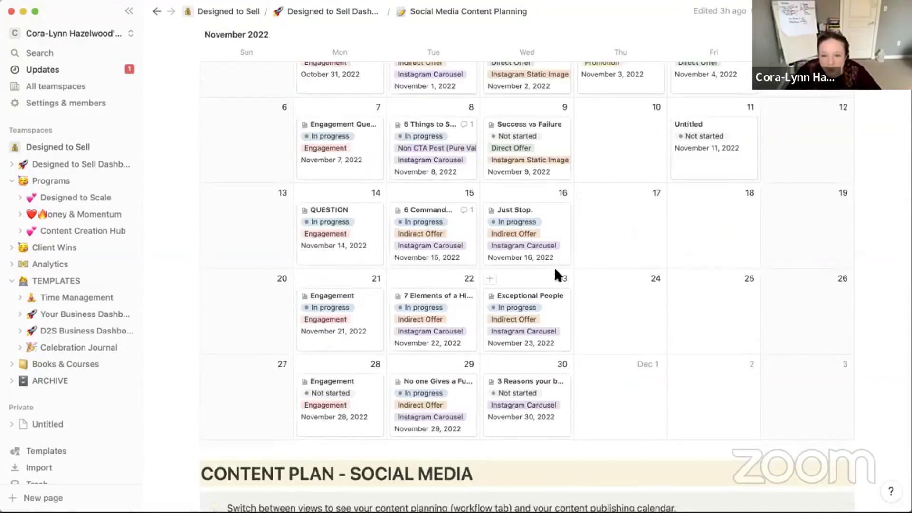
scroll(554, 276, "up", 4)
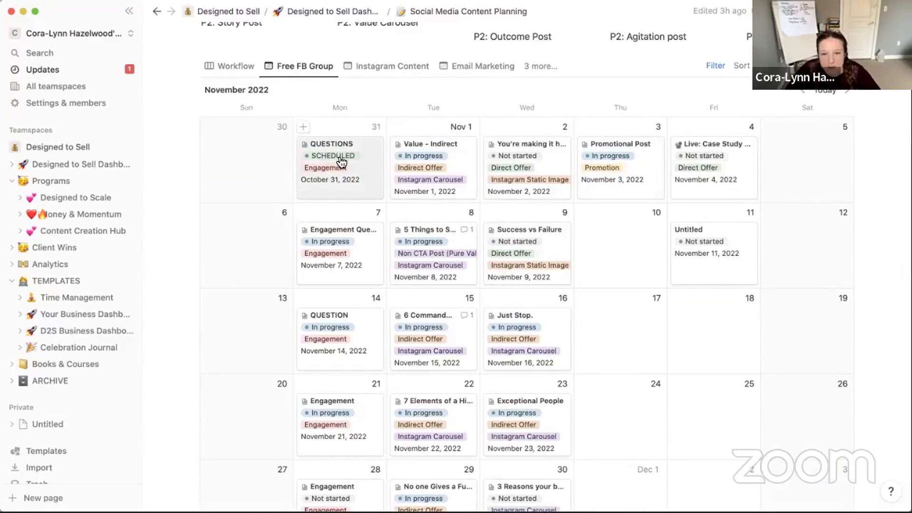
- Open the Value - Indirect post of November 1, read through its properties, text and diagram, and close it
left_click(454, 165)
scroll(421, 305, "down", 5)
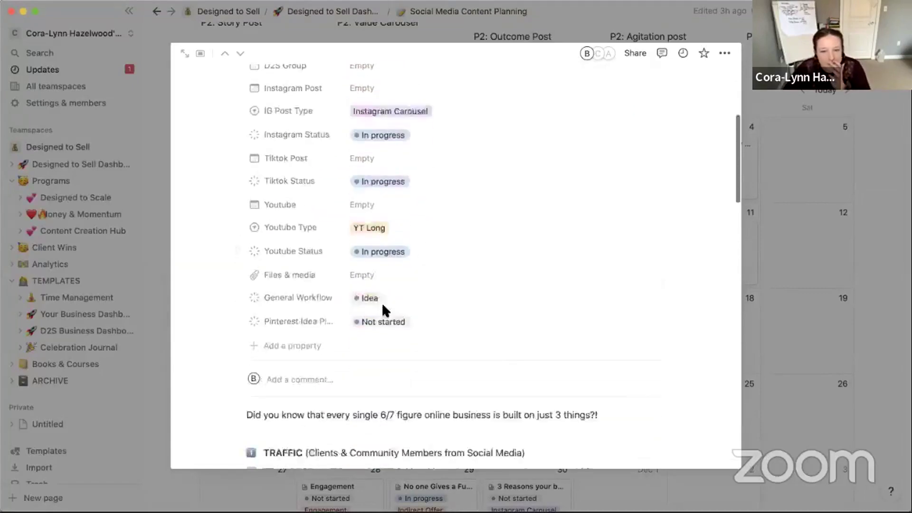
scroll(384, 311, "down", 10)
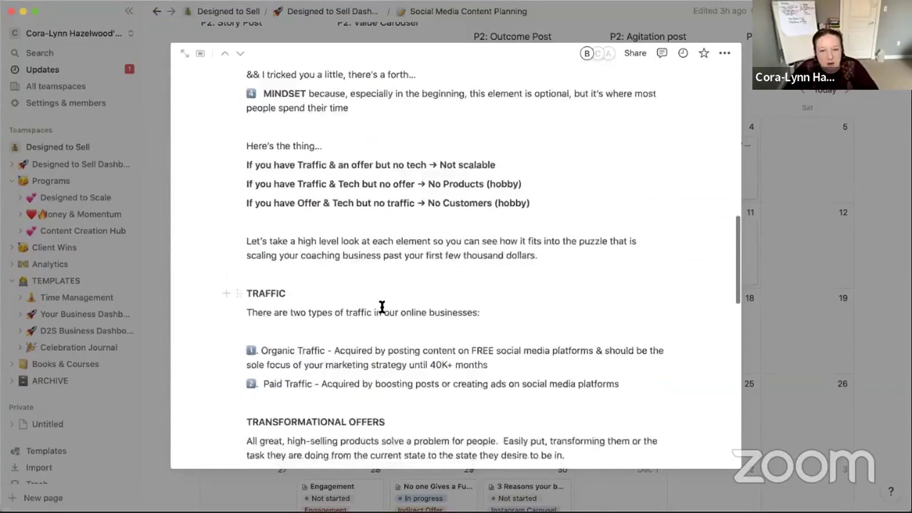
scroll(382, 307, "down", 15)
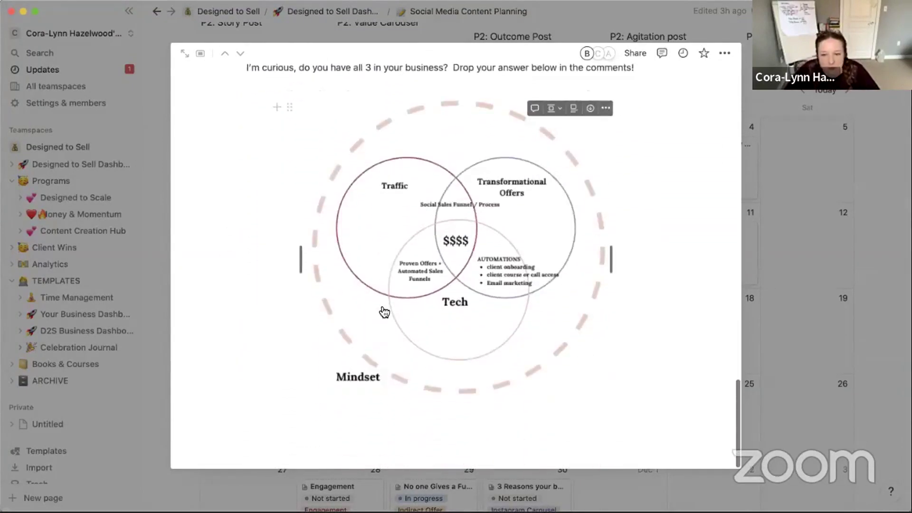
scroll(384, 311, "up", 6)
key("Escape")
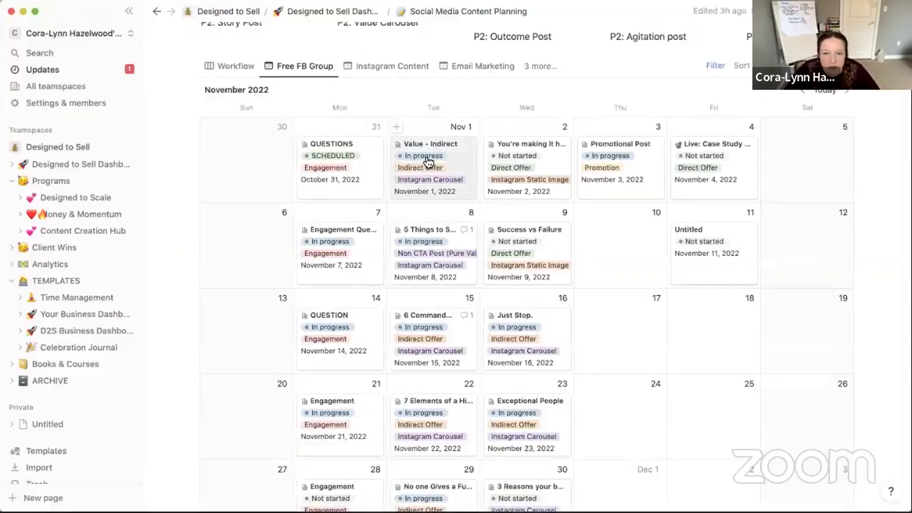
- Reopen the Value - Indirect post, view its Group Status options and close it without choosing one
left_click(429, 161)
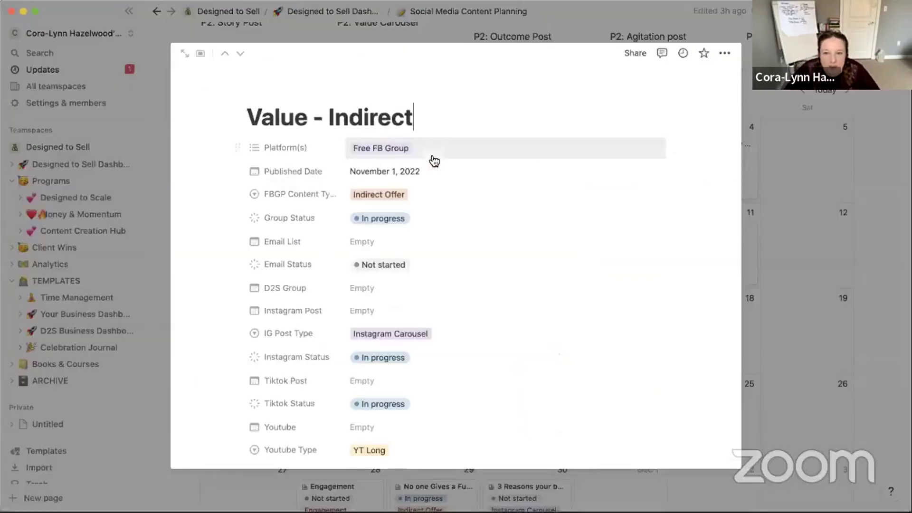
left_click(380, 221)
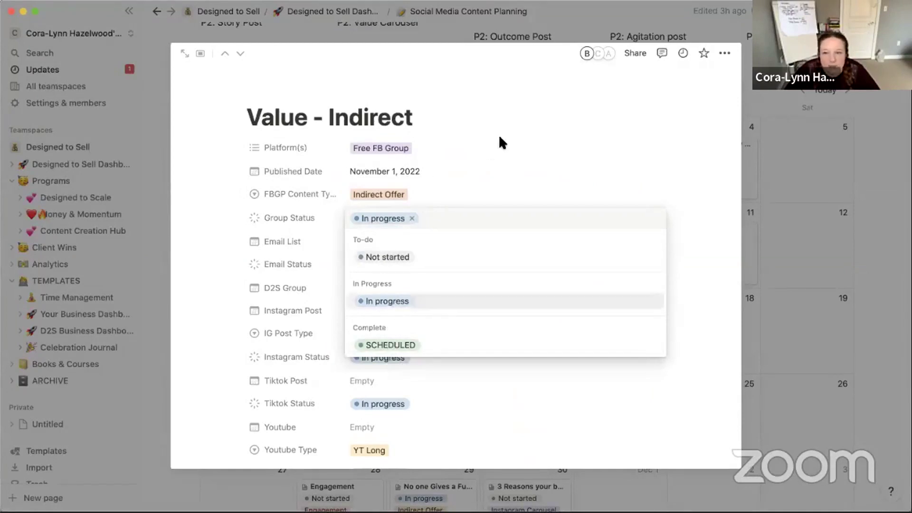
left_click(836, 154)
left_click(837, 154)
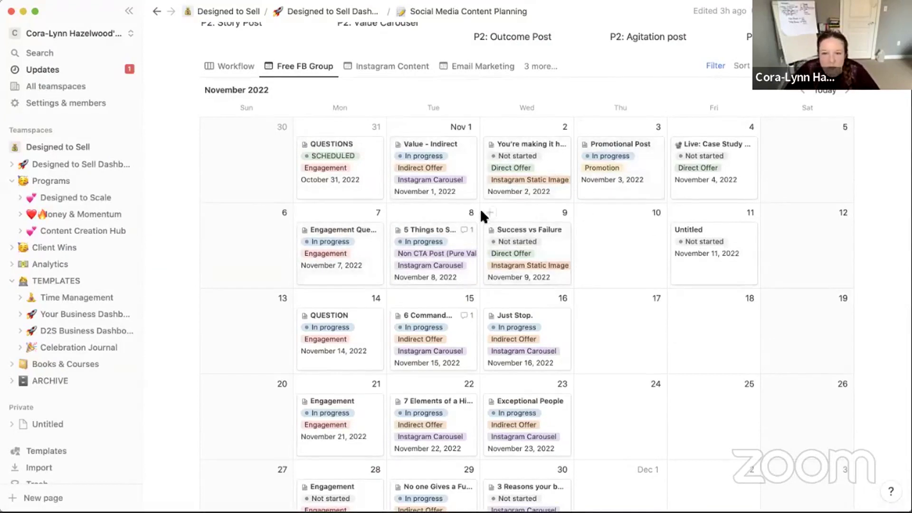
- Switch the content database to the Instagram Content calendar and look over the October 2022 posts
scroll(479, 214, "up", 2)
left_click(411, 101)
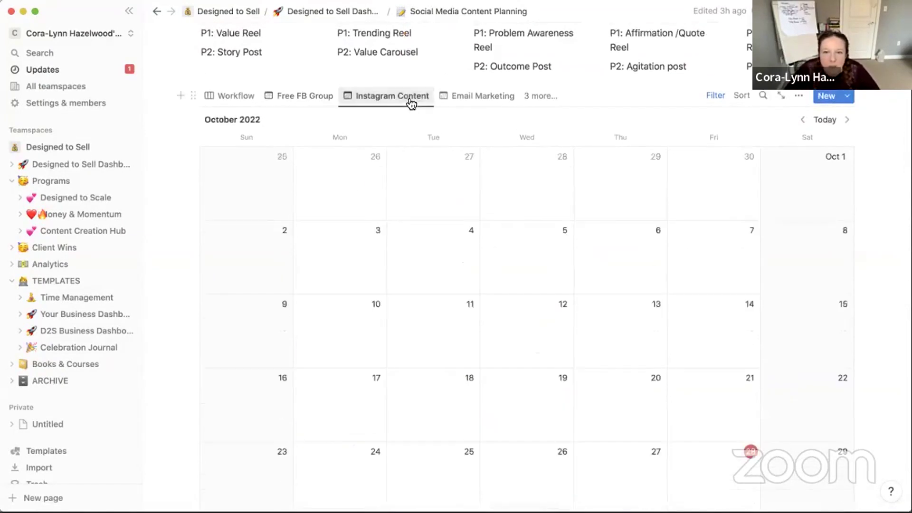
scroll(568, 290, "down", 5)
scroll(568, 290, "up", 3)
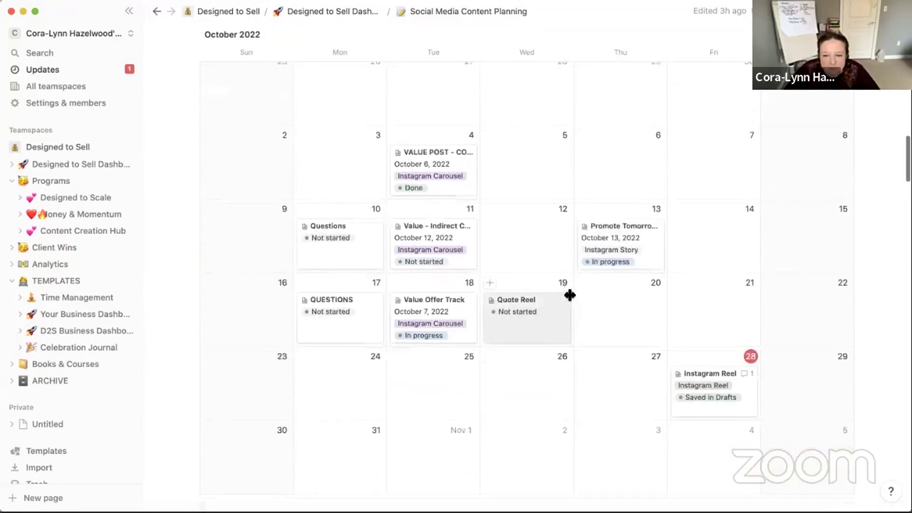
scroll(569, 295, "up", 1)
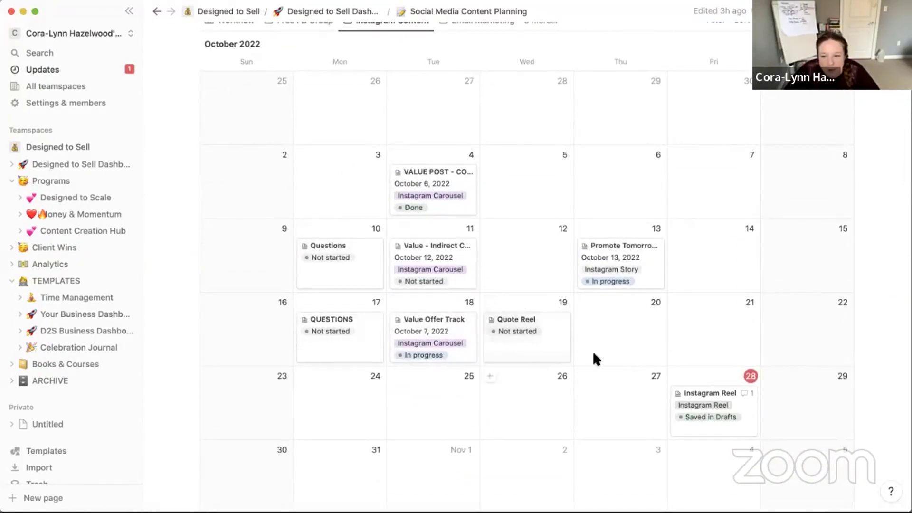
scroll(551, 269, "up", 2)
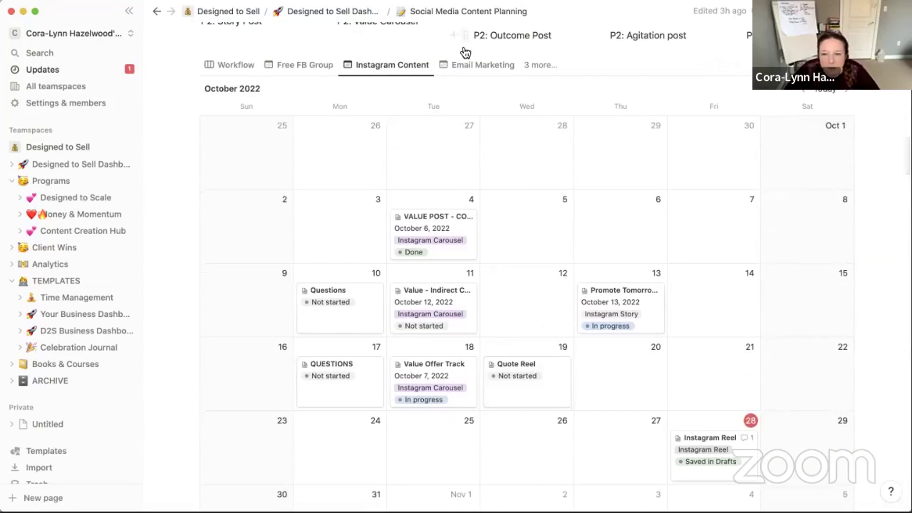
- Switch to the Email Marketing calendar and look over the scheduled emails for October and November 2022
left_click(475, 65)
scroll(532, 278, "down", 3)
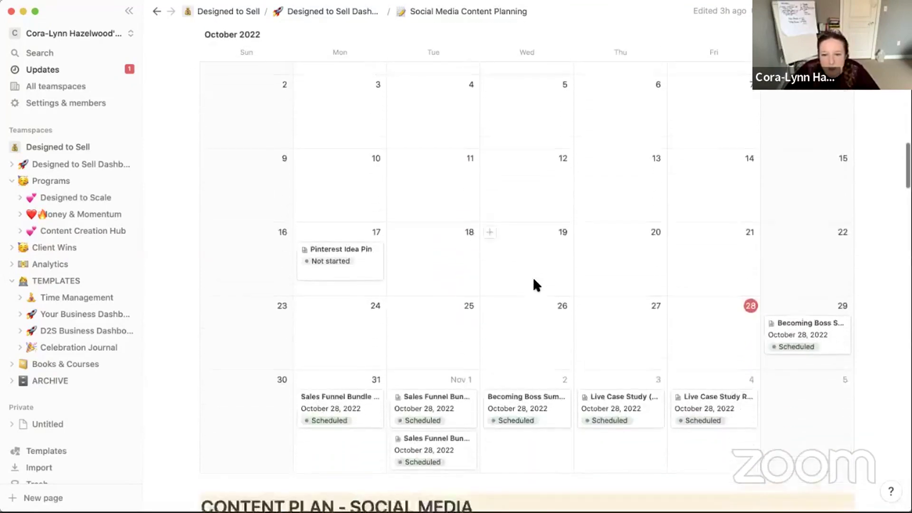
scroll(532, 277, "down", 2)
scroll(751, 194, "up", 1)
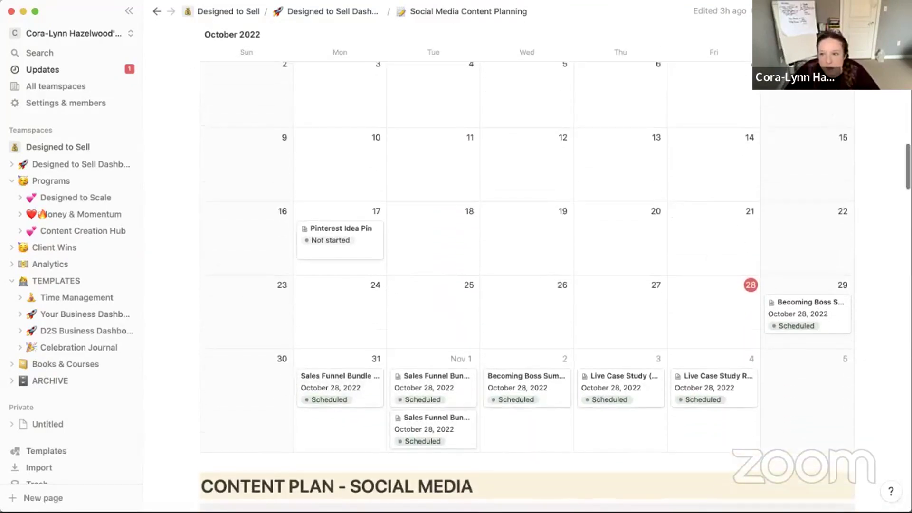
scroll(516, 198, "down", 3)
scroll(516, 199, "up", 5)
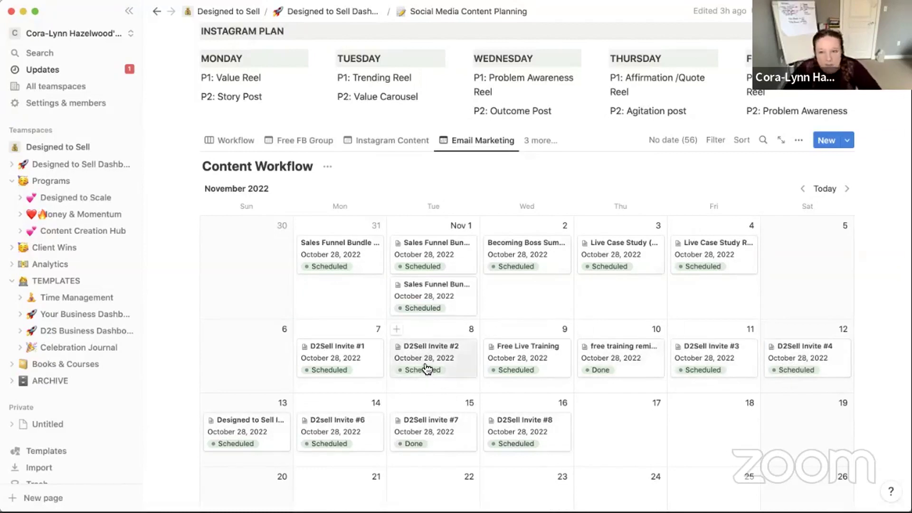
- View the list of page templates available for new Content Workflow entries and close it without picking one
scroll(424, 272, "up", 1)
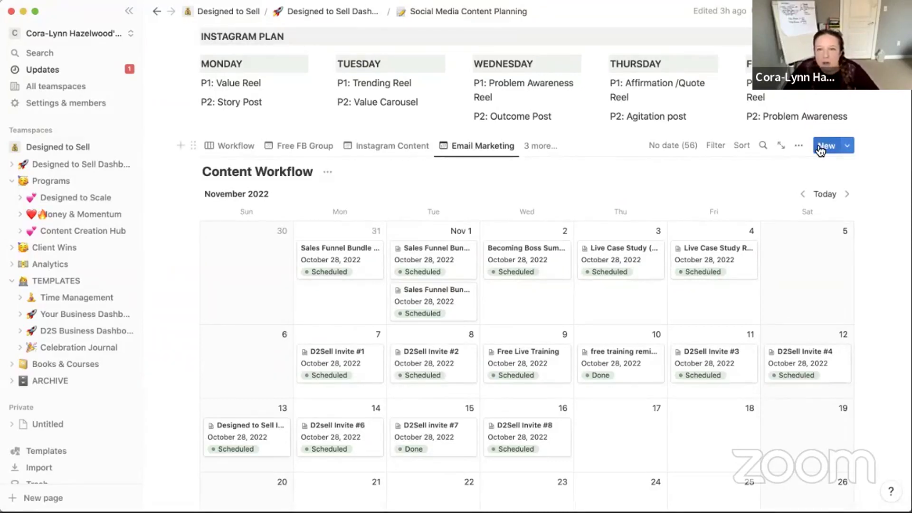
left_click(849, 147)
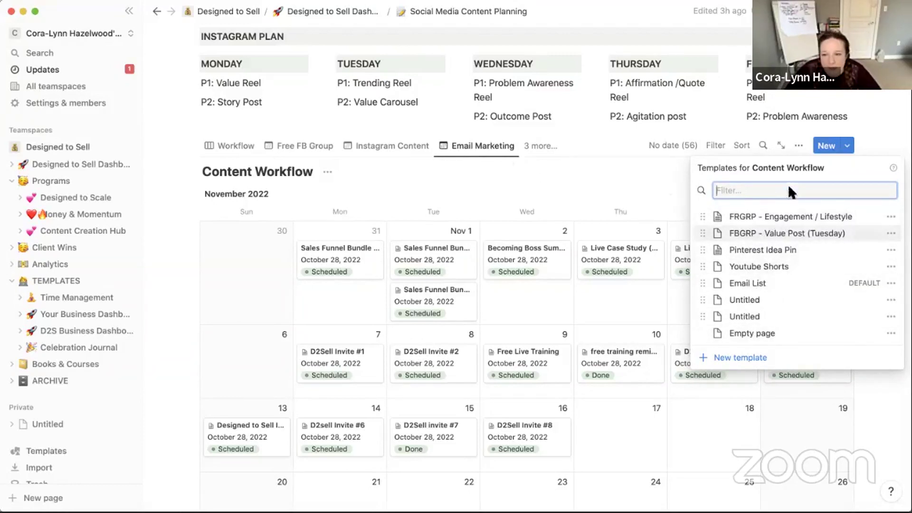
left_click(634, 185)
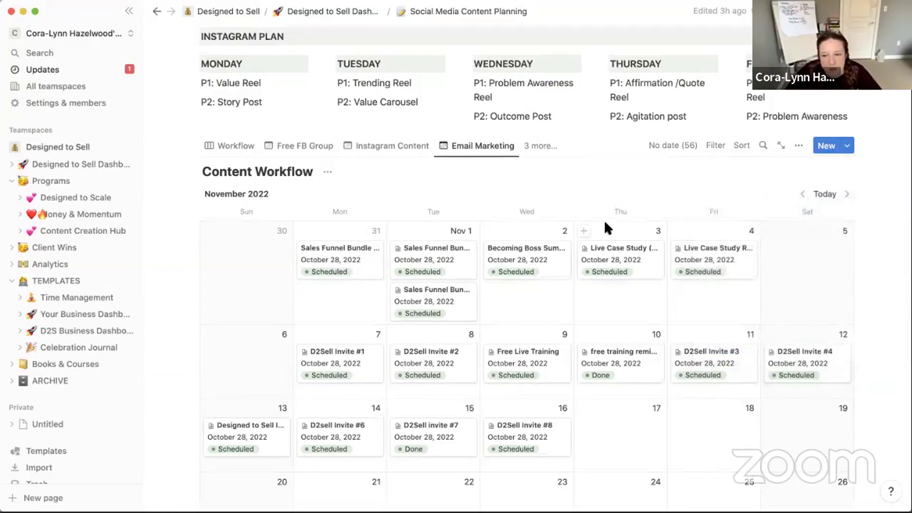
- Return the content database to the Instagram Content calendar
scroll(605, 228, "down", 2)
left_click(390, 99)
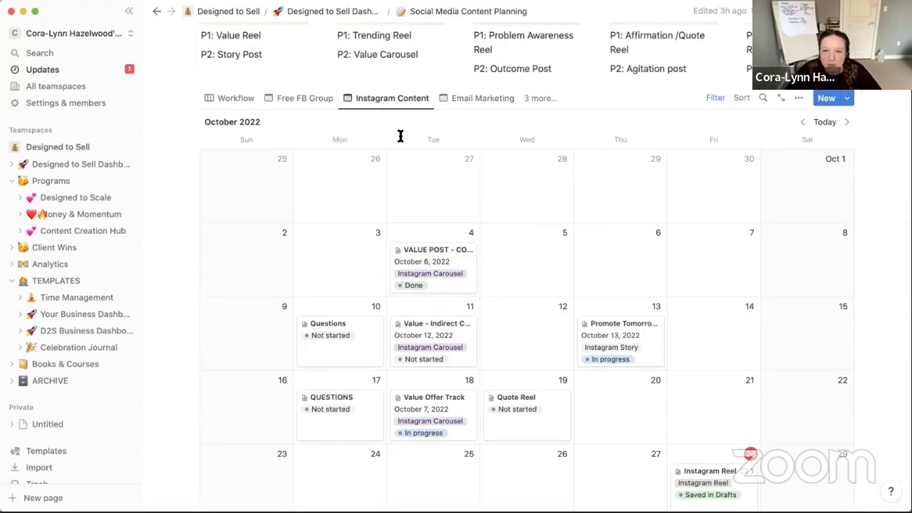
- Add a new entry on October 5, 2022 in the Instagram Content calendar and title it "Test - Delete Later"
scroll(606, 373, "down", 1)
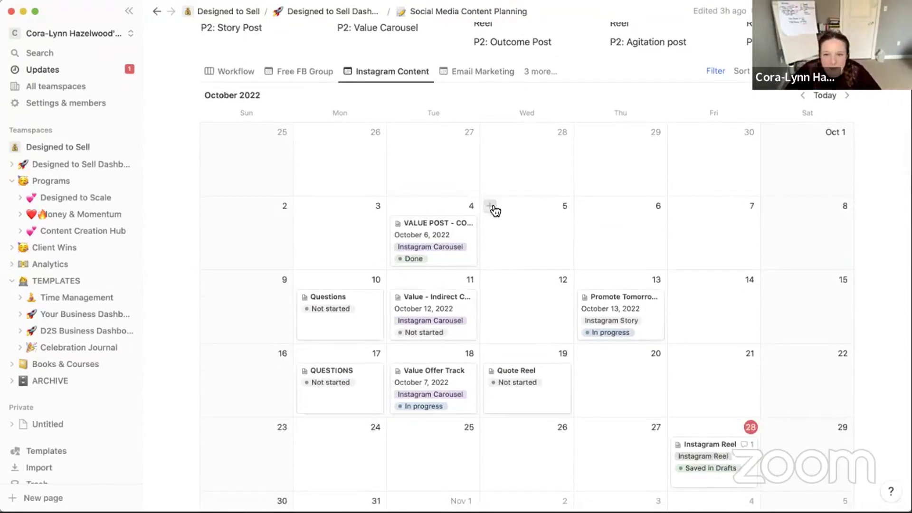
left_click(493, 205)
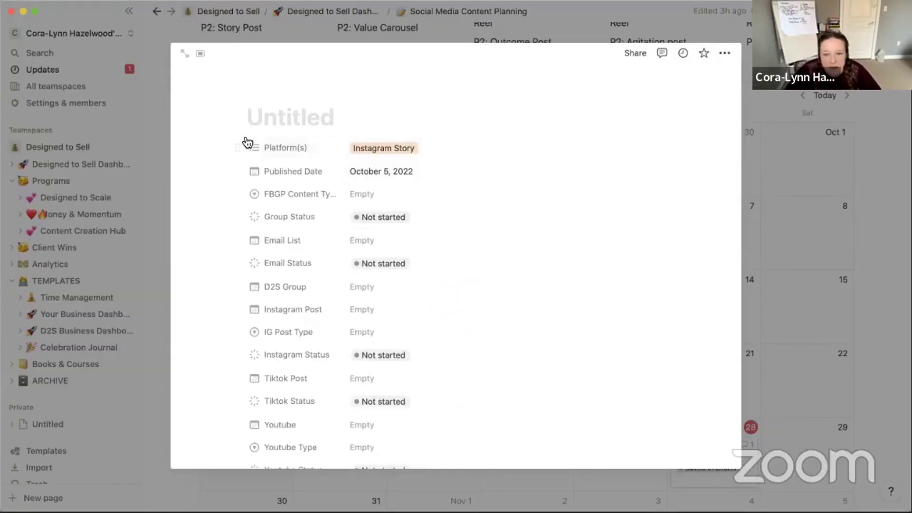
type("Test - De;et")
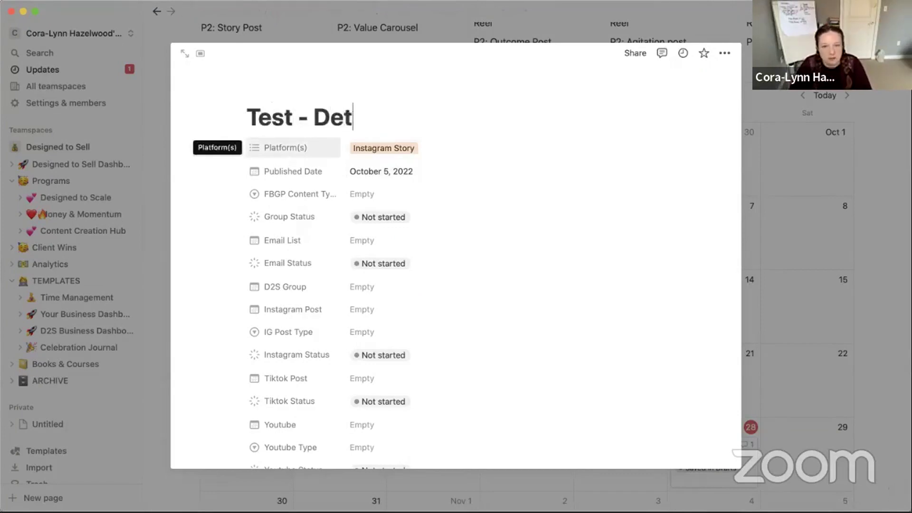
key("BackSpace")
type(";et")
key("BackSpace")
key("BackSpace")
key("BackSpace")
type("lete Later")
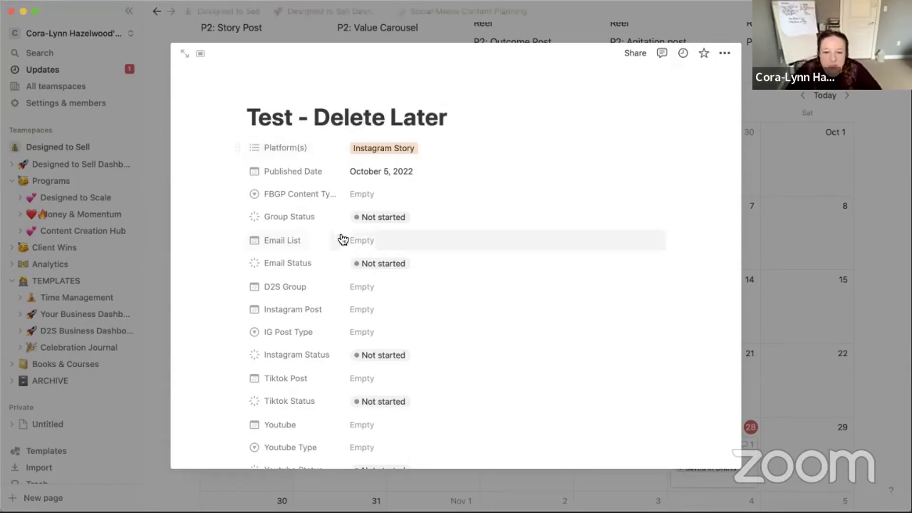
- Replace the entry's Instagram Story platform with Instagram Carousel / Post, Free FB Group and M&M Facebook Group
scroll(342, 275, "down", 6)
scroll(343, 279, "up", 5)
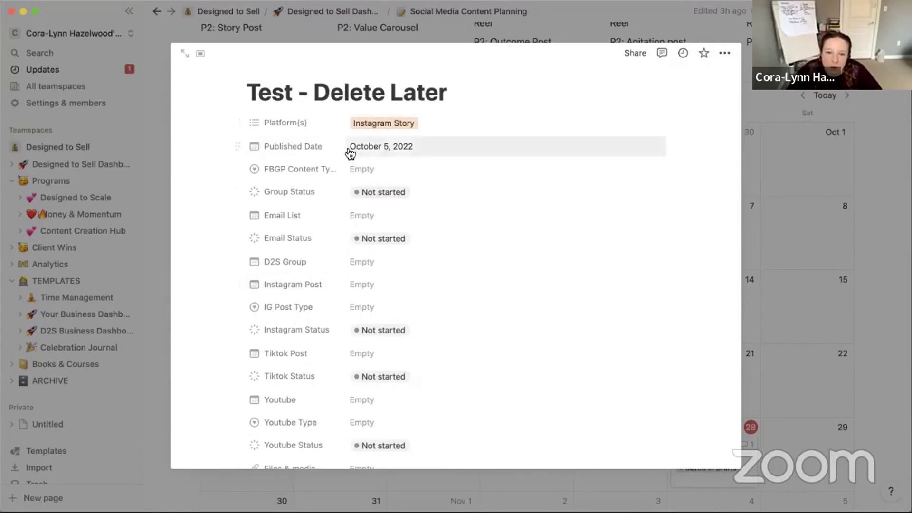
left_click(430, 127)
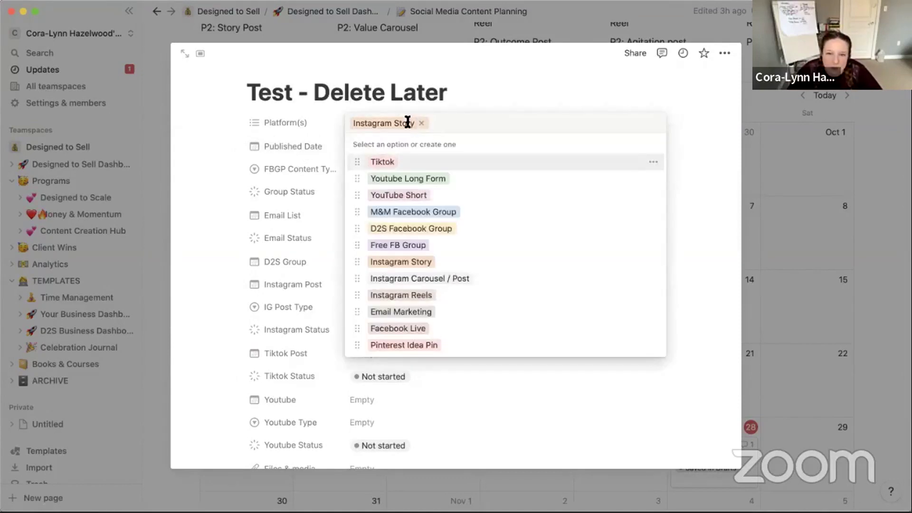
left_click(422, 125)
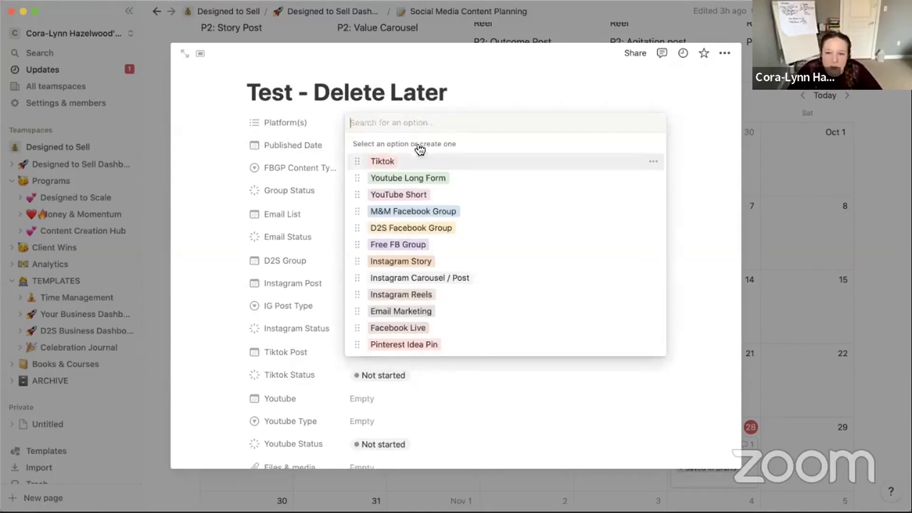
left_click(415, 280)
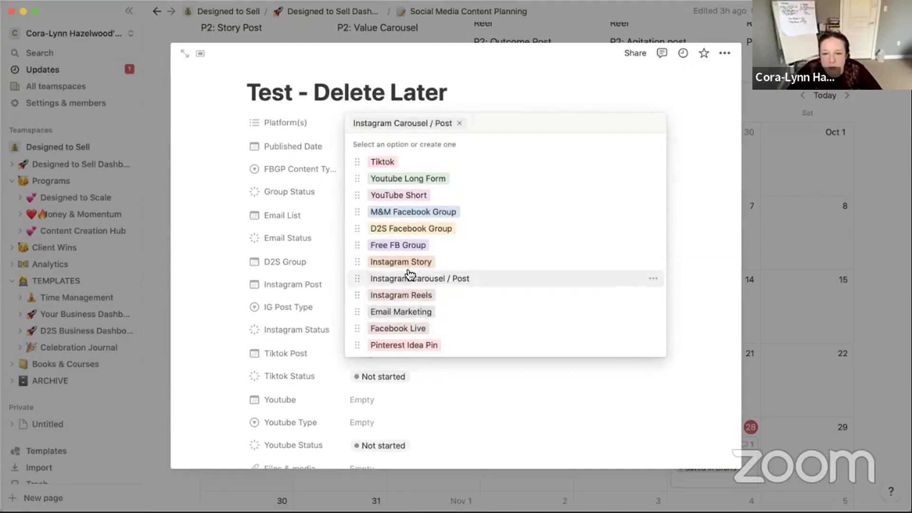
left_click(408, 247)
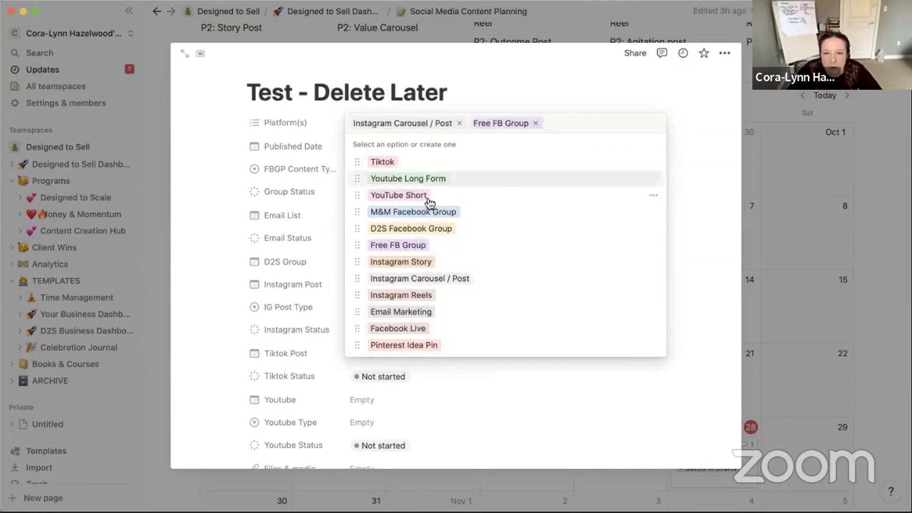
left_click(412, 215)
left_click(511, 91)
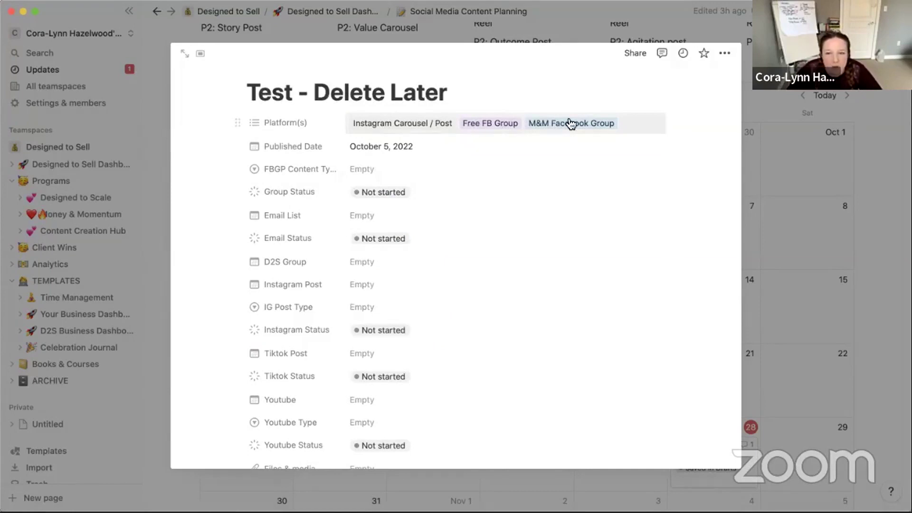
- Set the entry's Tiktok Post date to November 22, 2022
scroll(512, 193, "down", 1)
scroll(513, 193, "up", 2)
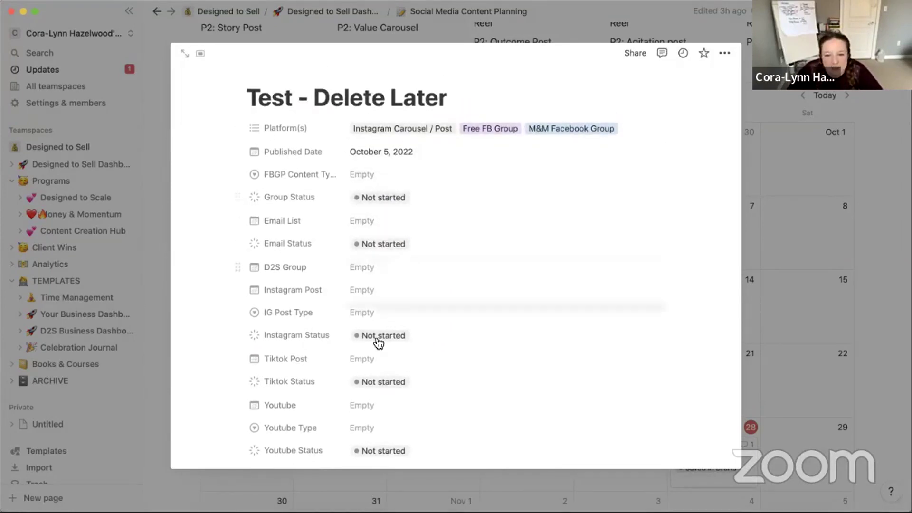
scroll(378, 344, "down", 5)
scroll(378, 343, "down", 1)
scroll(377, 318, "up", 4)
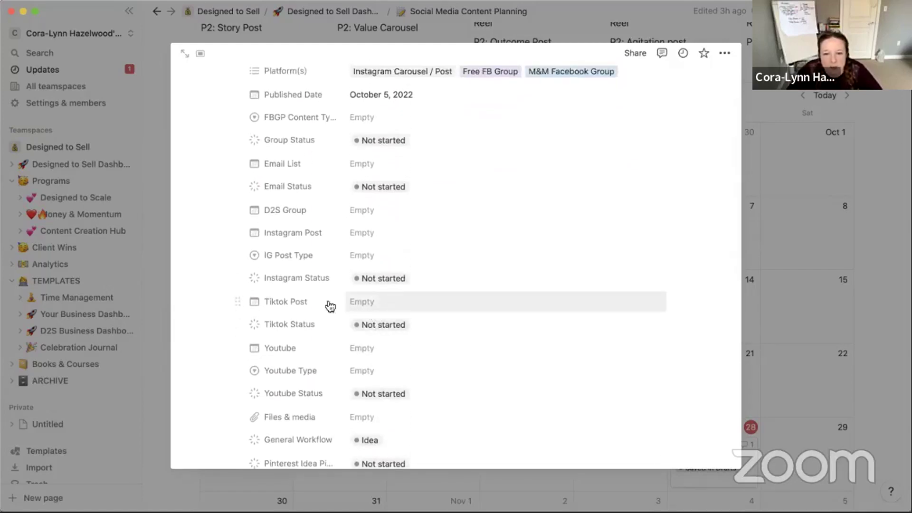
left_click(369, 307)
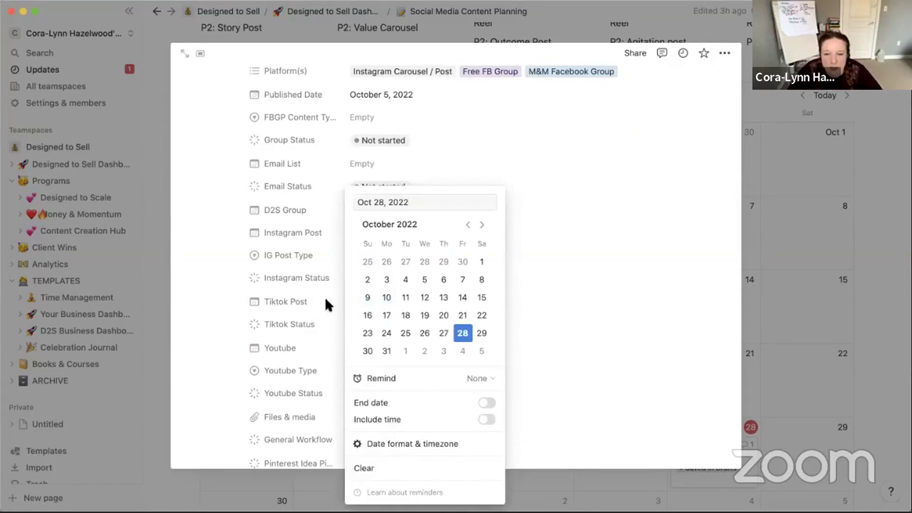
left_click(483, 225)
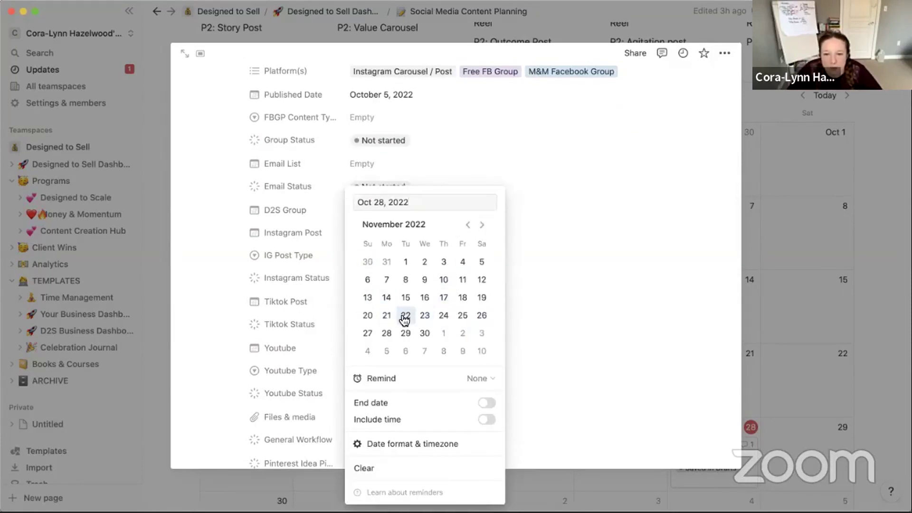
left_click(405, 316)
left_click(564, 291)
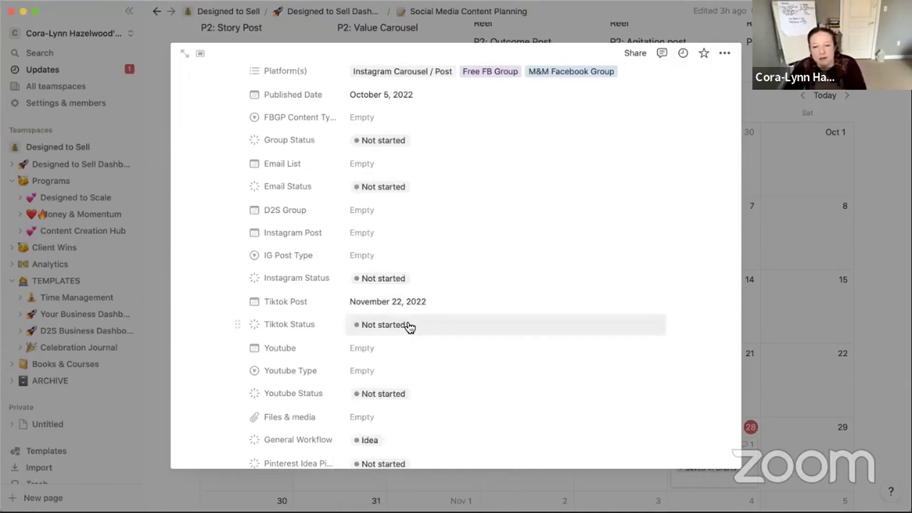
- Set the entry's Youtube date to November 17, 2022
left_click(400, 356)
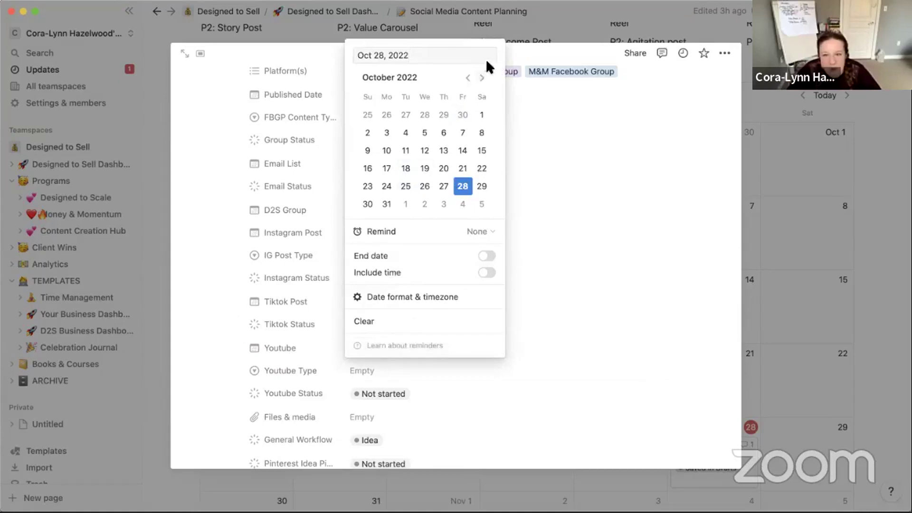
left_click(482, 78)
left_click(444, 150)
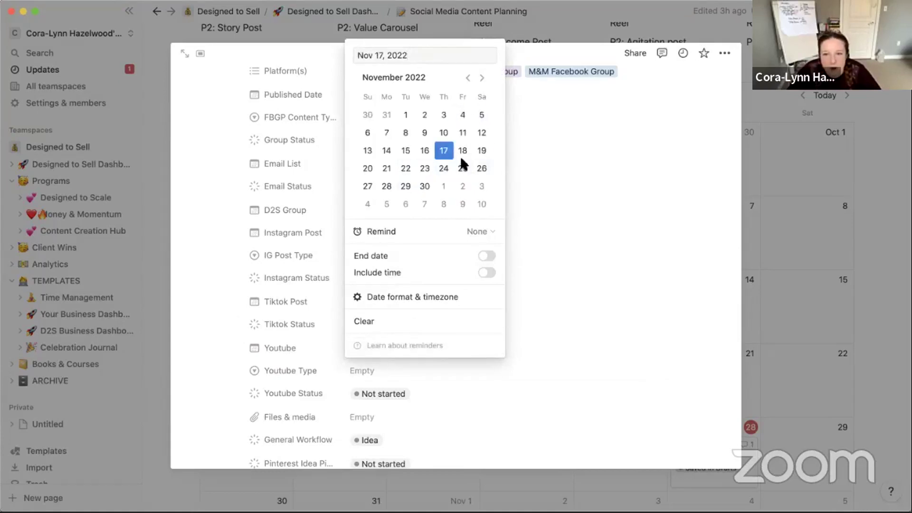
left_click(586, 200)
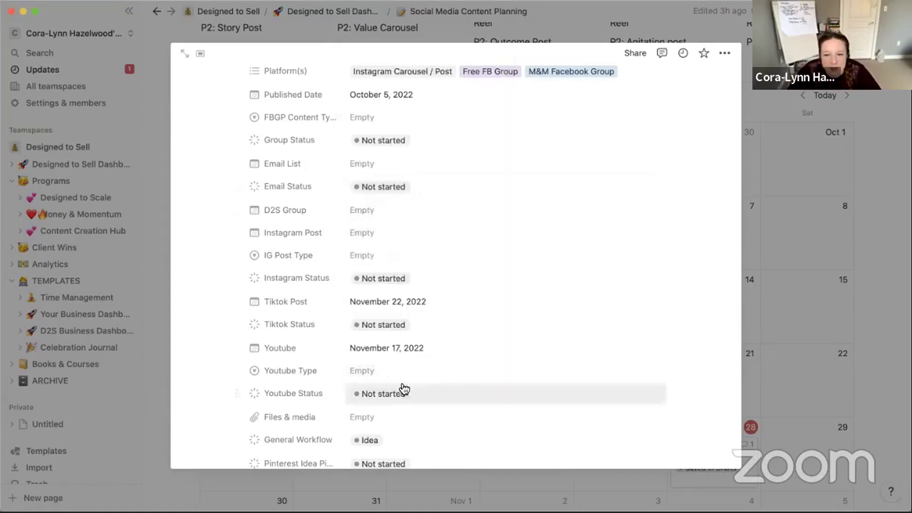
- Set the entry's Youtube Type to YT Long and its Youtube Status to In progress
left_click(372, 371)
left_click(397, 409)
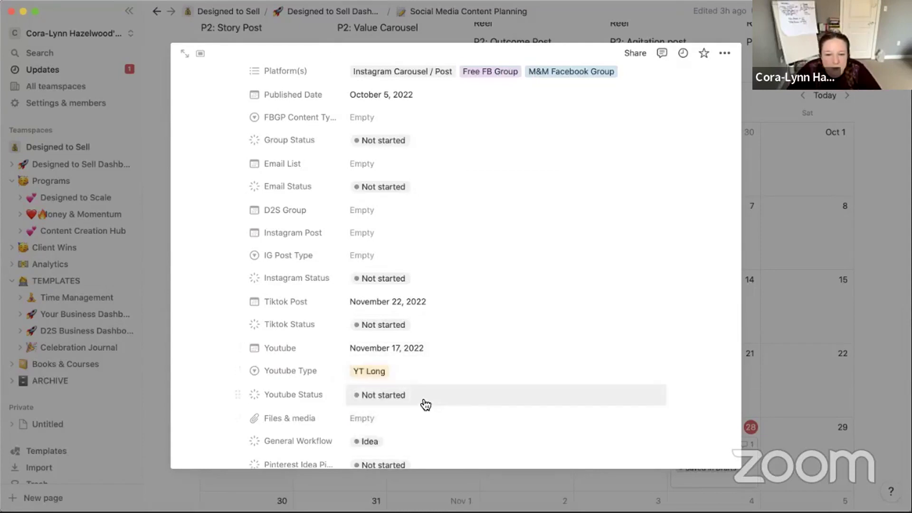
left_click(422, 396)
left_click(413, 335)
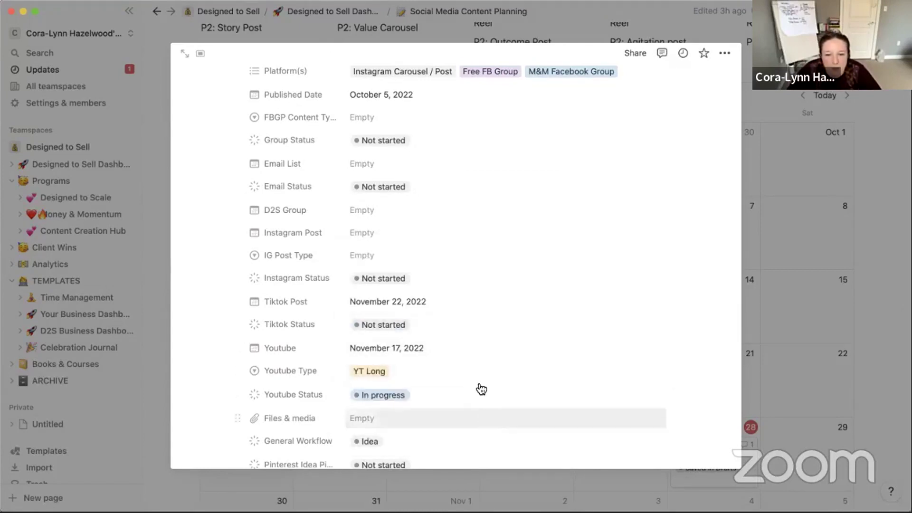
- Review the test entry's properties, including the Email List date field, and close the entry without further changes
scroll(480, 389, "down", 2)
scroll(480, 384, "down", 3)
scroll(469, 381, "up", 5)
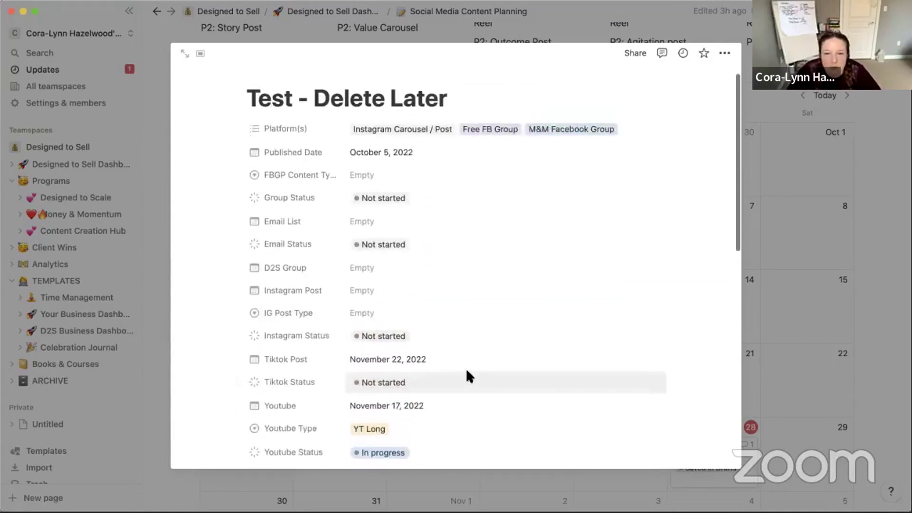
scroll(434, 311, "down", 4)
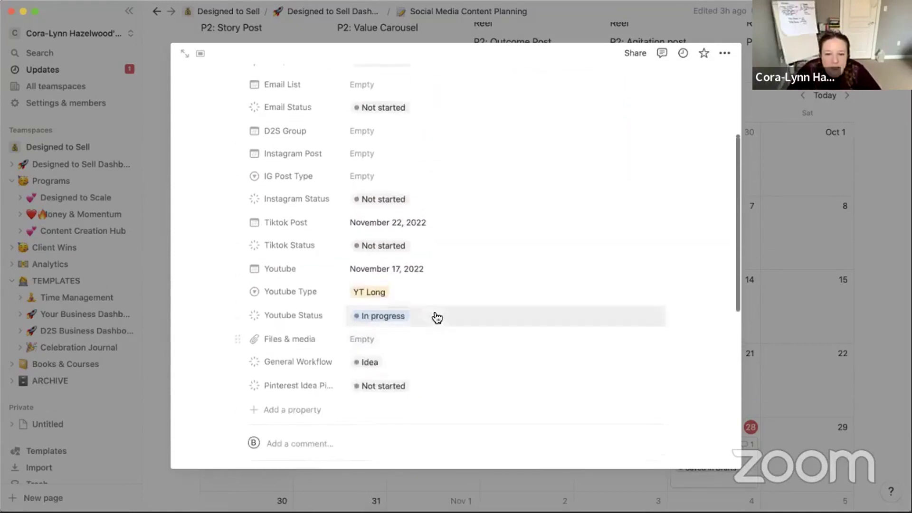
scroll(435, 318, "up", 2)
scroll(435, 318, "up", 3)
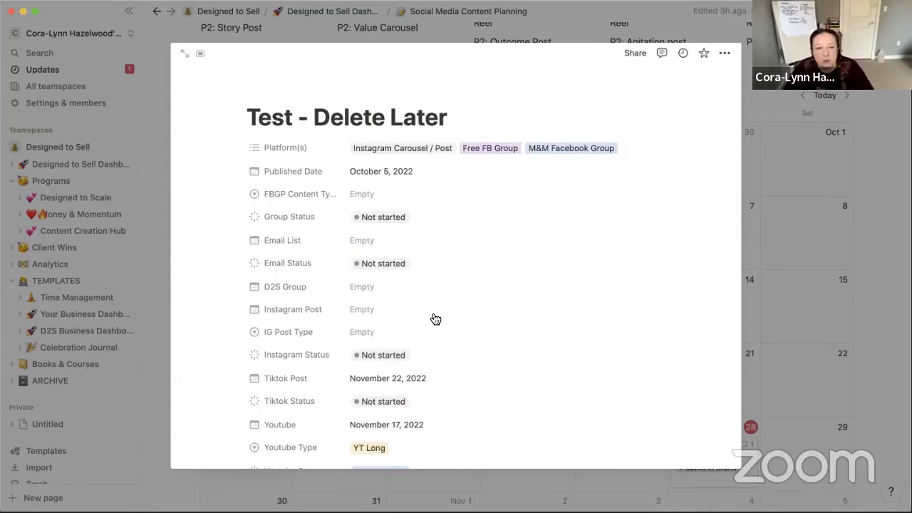
left_click(375, 244)
left_click(565, 249)
key("Escape")
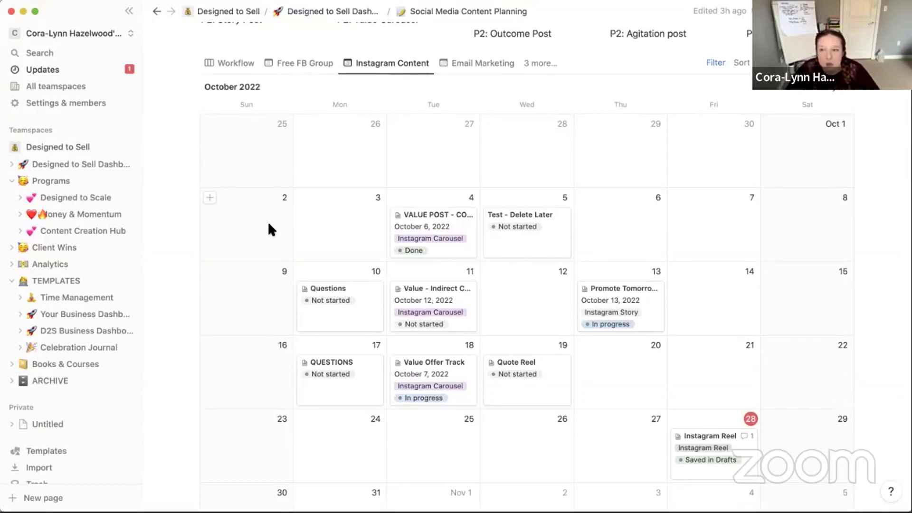
- View the list of additional database views without picking one, and look over the October 2022 Instagram Content calendar
scroll(268, 229, "down", 2)
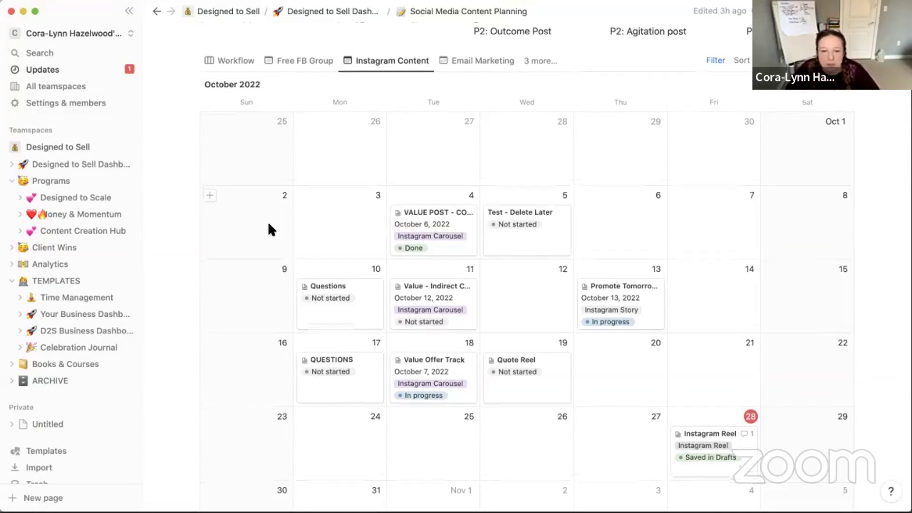
scroll(268, 230, "up", 2)
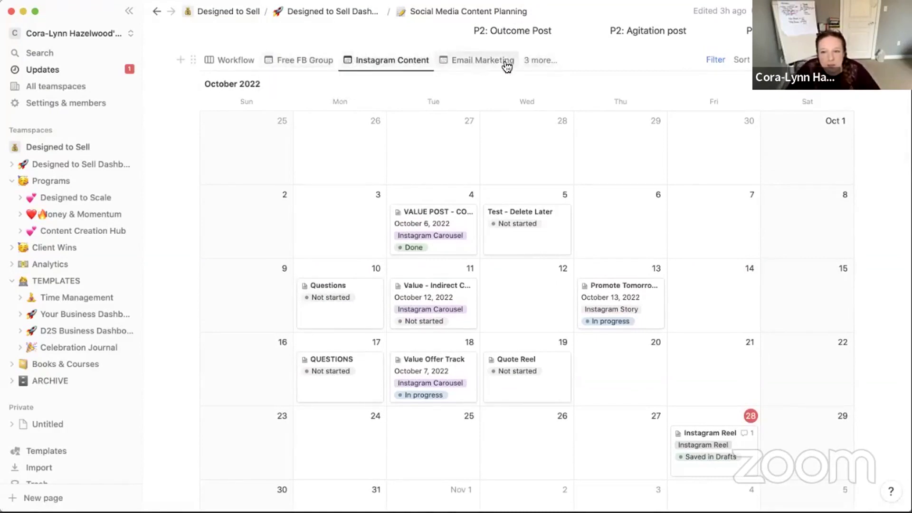
left_click(539, 59)
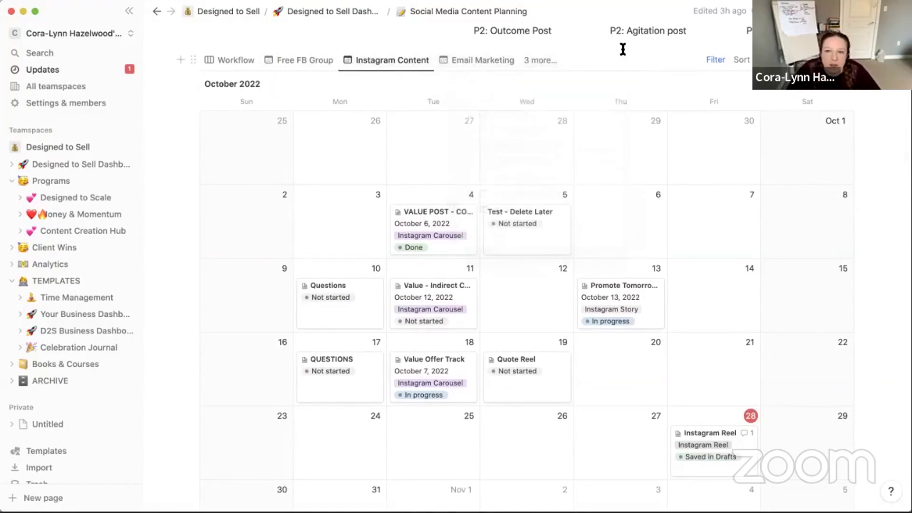
left_click(620, 44)
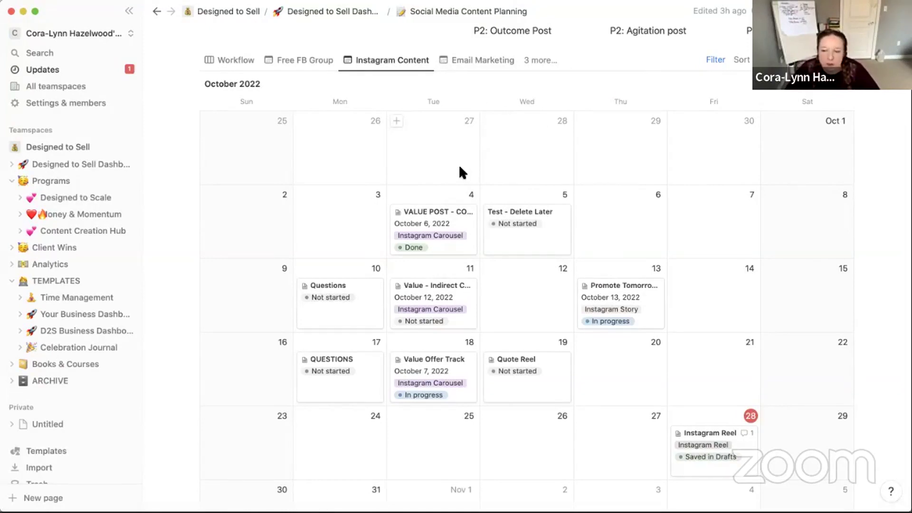
scroll(432, 177, "down", 1)
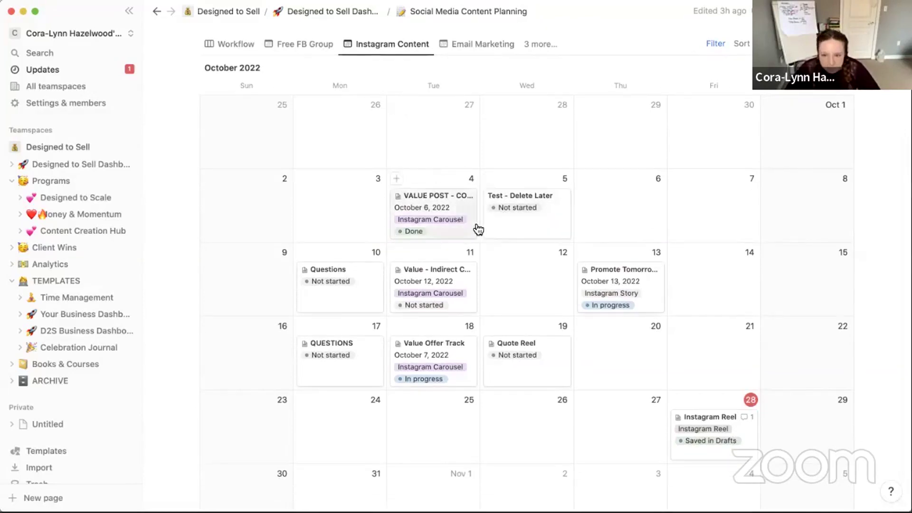
scroll(586, 209, "down", 1)
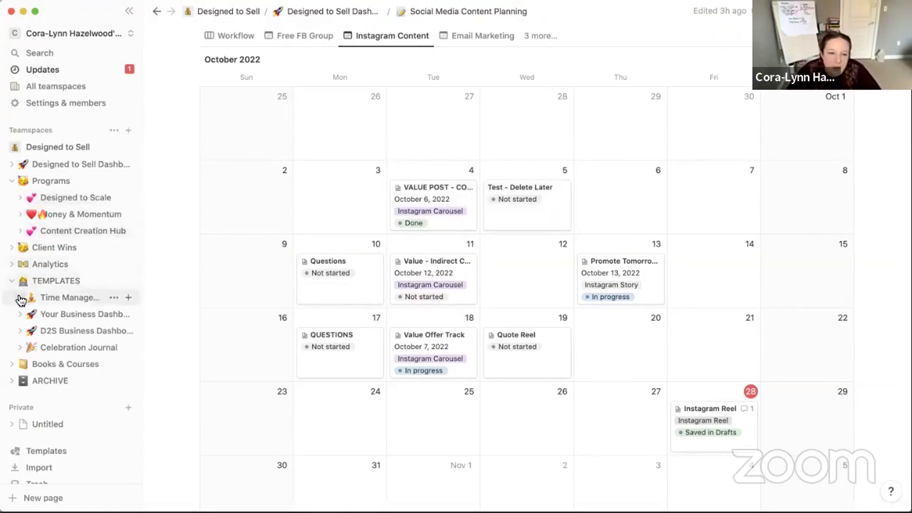
- Open the Content Planning Dashboard page in the Content Creation Hub and look over its October 2022 calendar
left_click(21, 232)
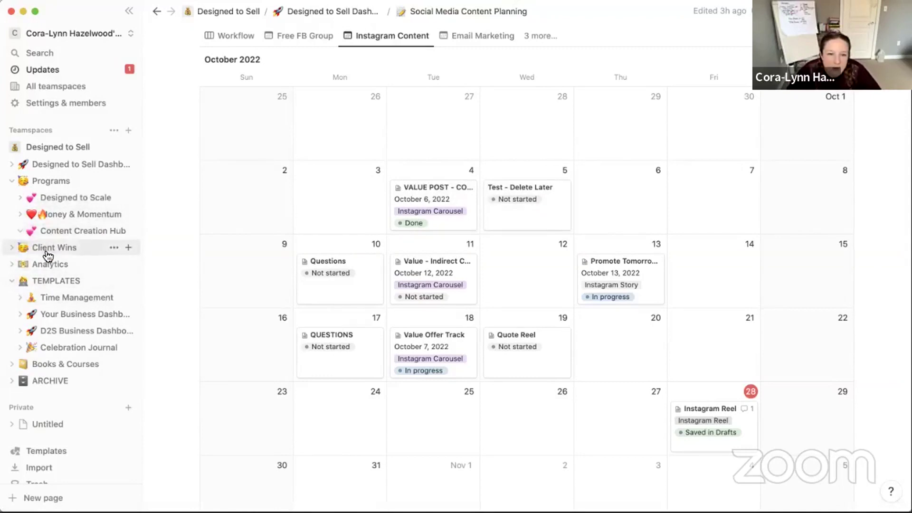
left_click(84, 255)
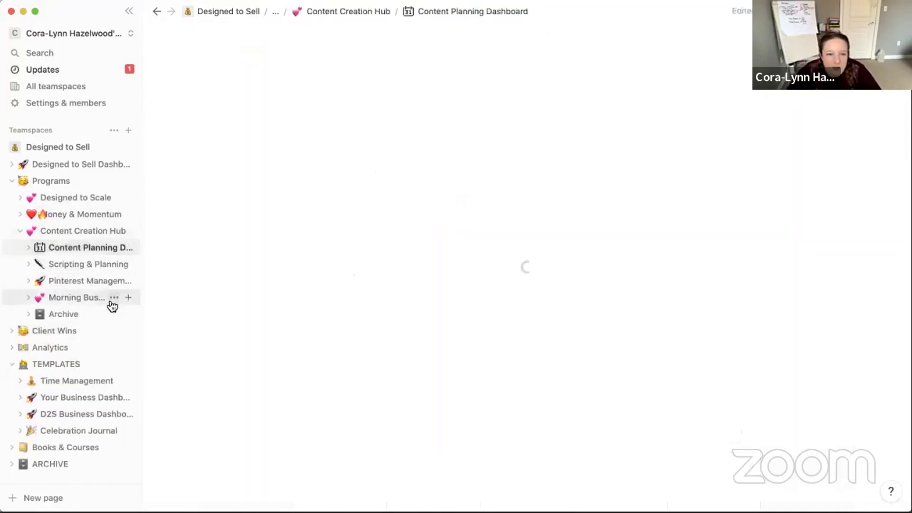
scroll(507, 318, "down", 3)
scroll(482, 313, "down", 4)
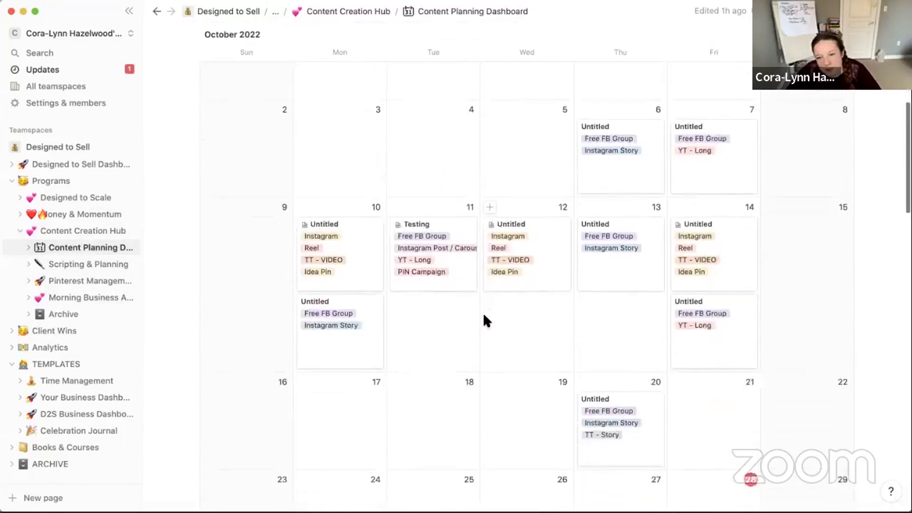
scroll(486, 315, "up", 5)
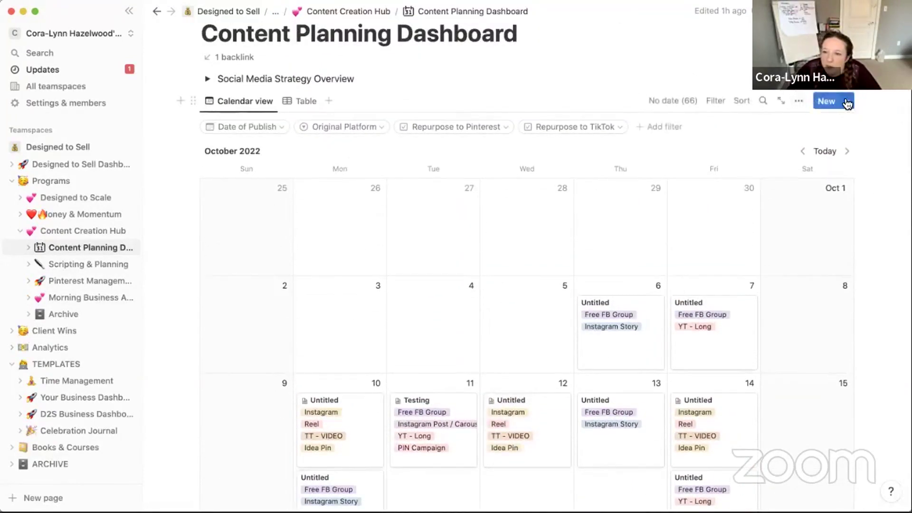
- Create a new Content Planning Dashboard entry from the Youtube Template and look over its properties
left_click(845, 102)
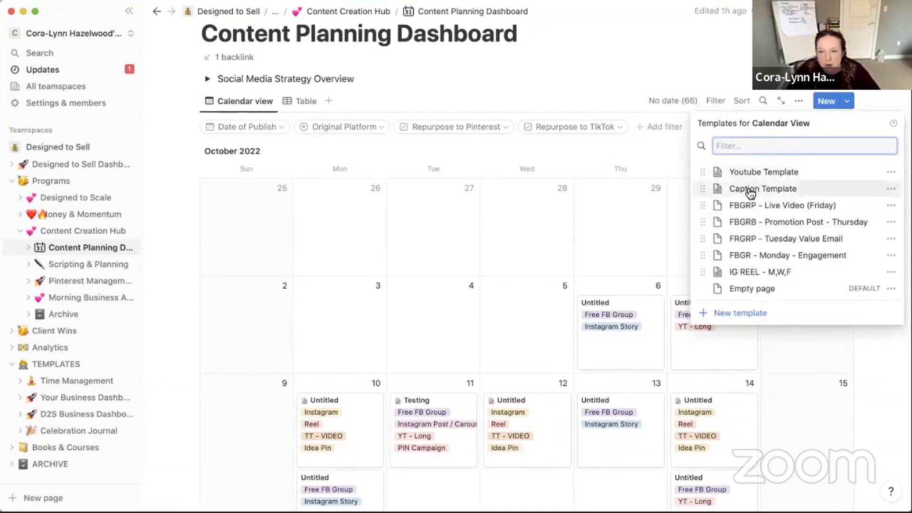
left_click(745, 171)
scroll(456, 265, "down", 5)
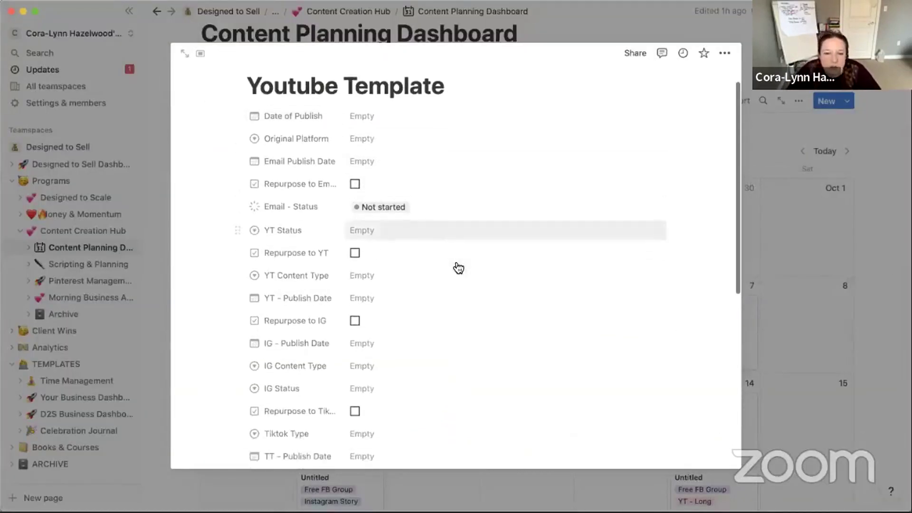
scroll(420, 265, "down", 10)
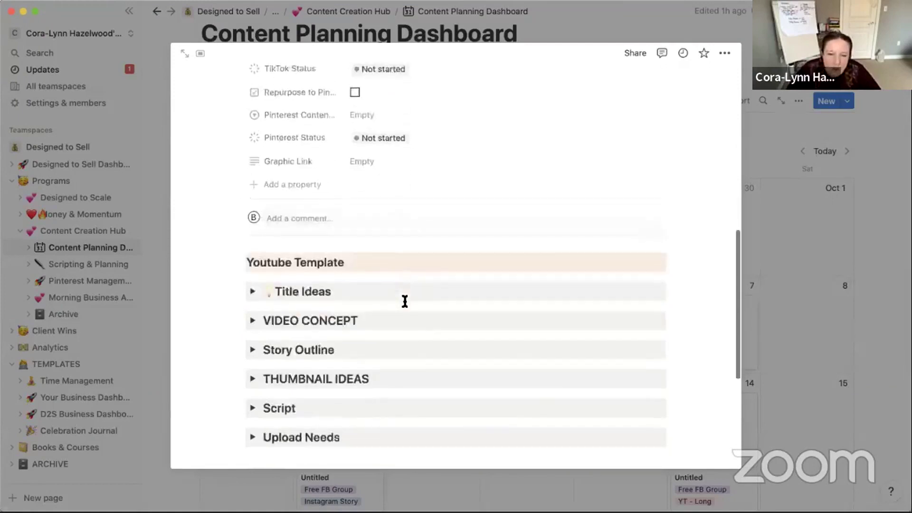
- Expand the Title Ideas, Video Concept, Story Outline, Thumbnail Ideas, Script and Upload Needs sections of the Youtube Template entry and read through them
left_click(252, 211)
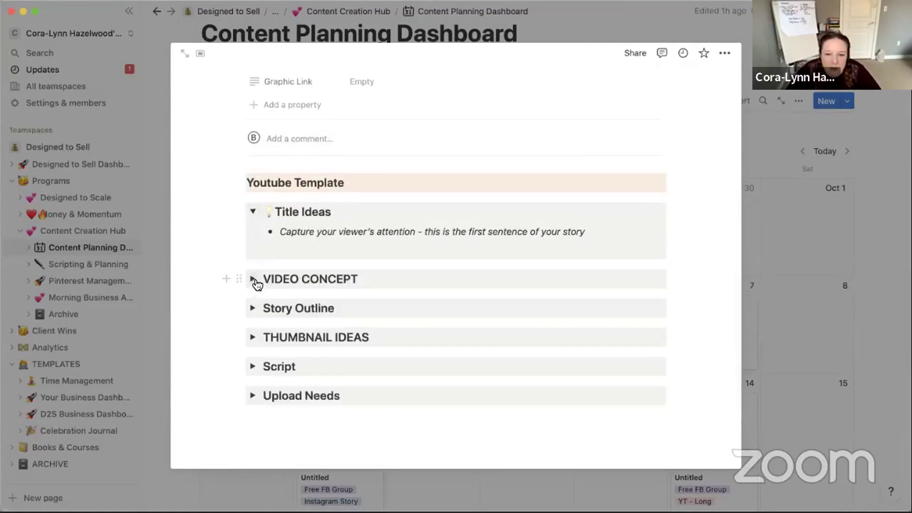
left_click(253, 279)
left_click(252, 327)
scroll(263, 366, "down", 10)
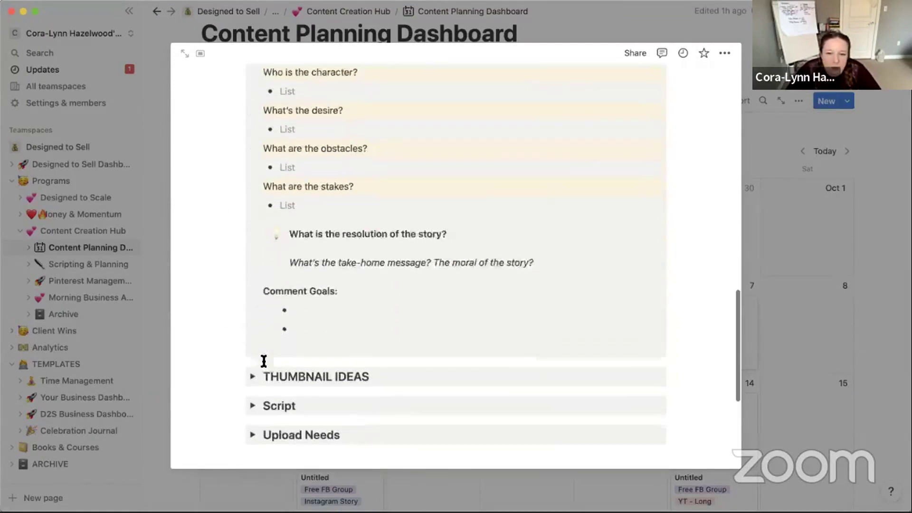
left_click(253, 311)
scroll(253, 365, "down", 3)
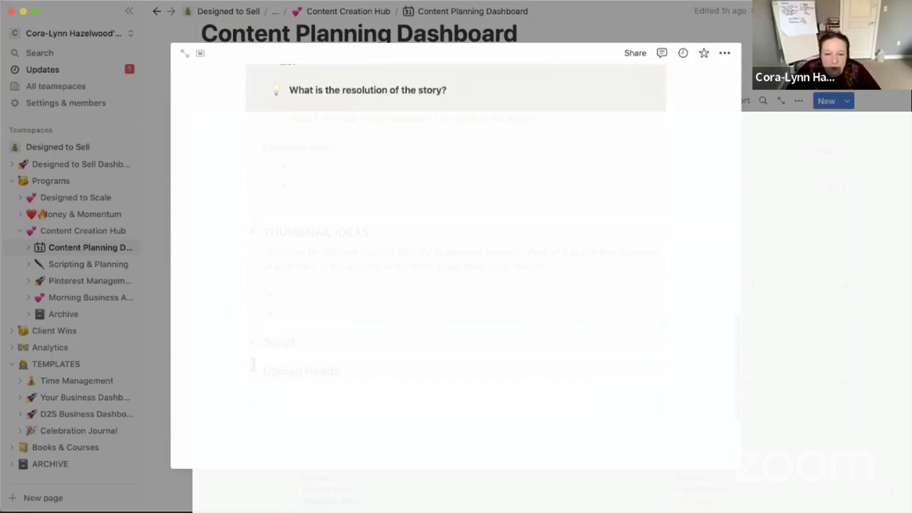
scroll(322, 370, "down", 15)
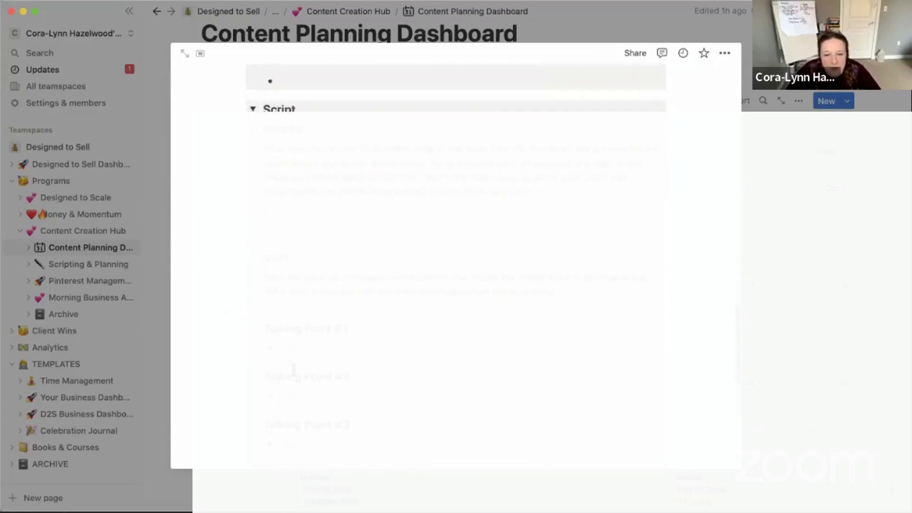
scroll(356, 388, "down", 15)
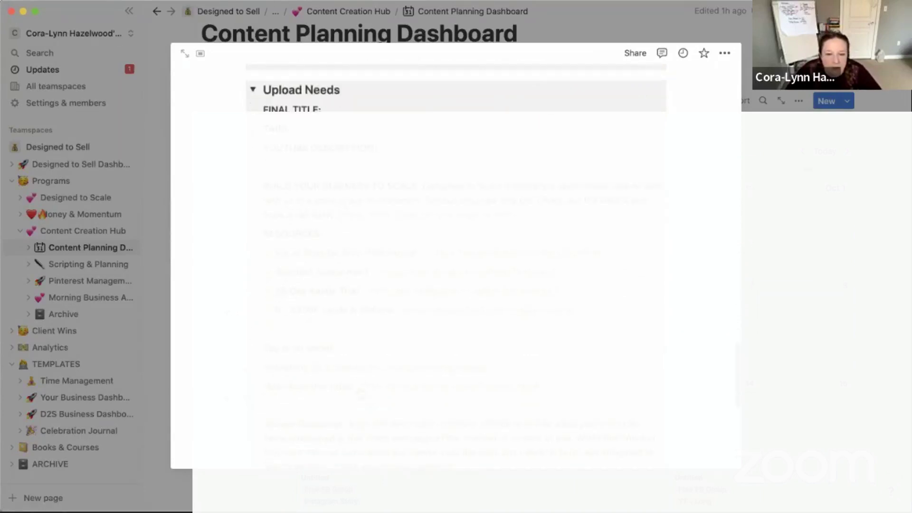
scroll(357, 388, "up", 20)
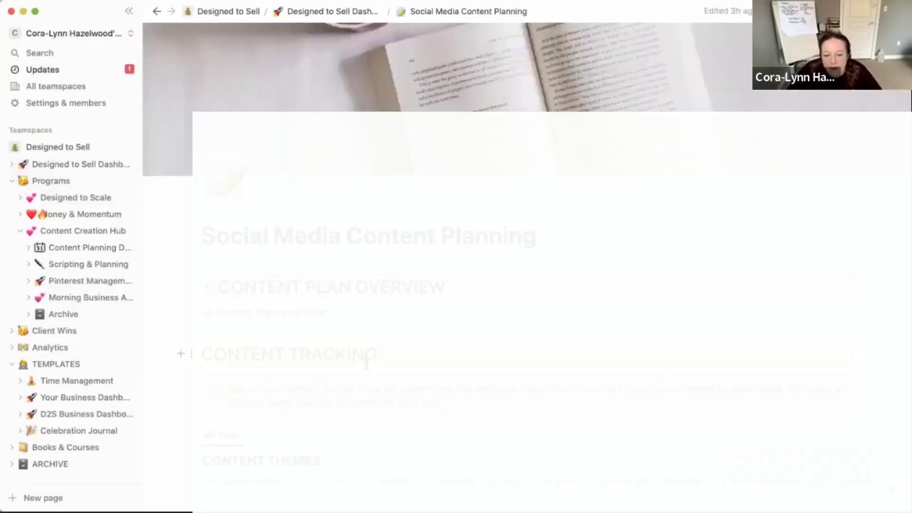
- Open the Social Media Content Planning page and look over its content tracking, Facebook Group plan and Social Media Calendar workflow
scroll(346, 363, "down", 10)
scroll(342, 365, "down", 20)
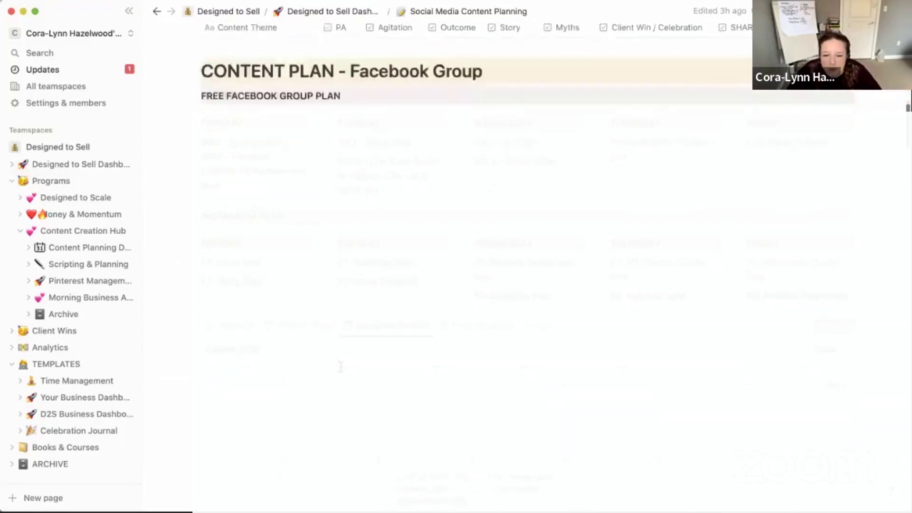
scroll(344, 374, "down", 15)
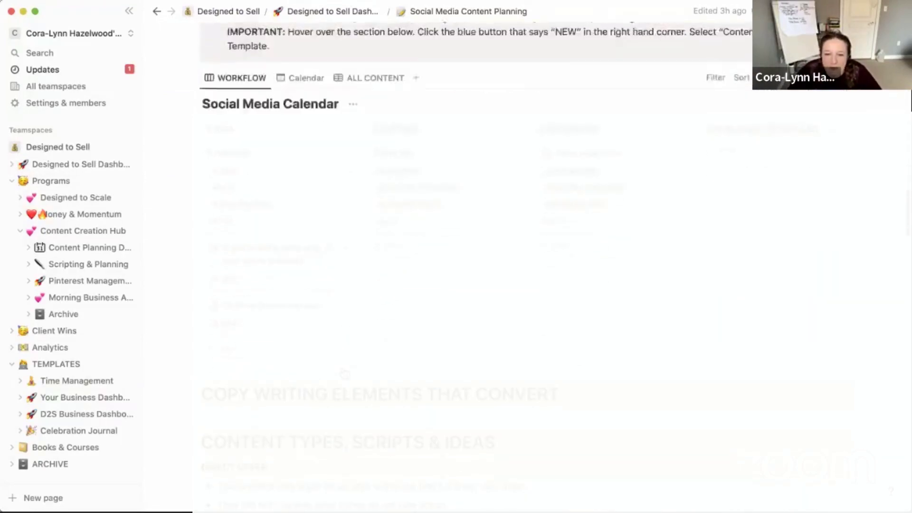
scroll(340, 366, "down", 1)
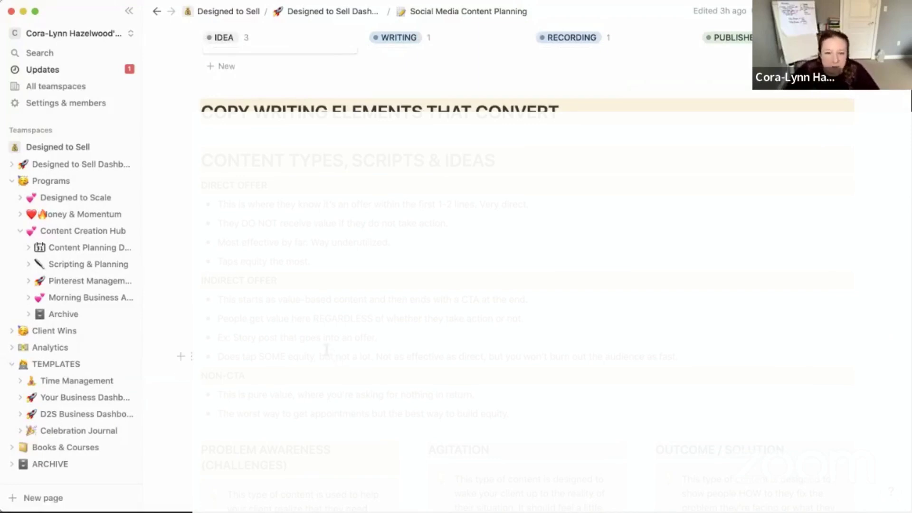
- Examine the Direct Offer, Indirect Offer and Non-CTA notes under Content Types, Scripts & Ideas
scroll(327, 349, "down", 2)
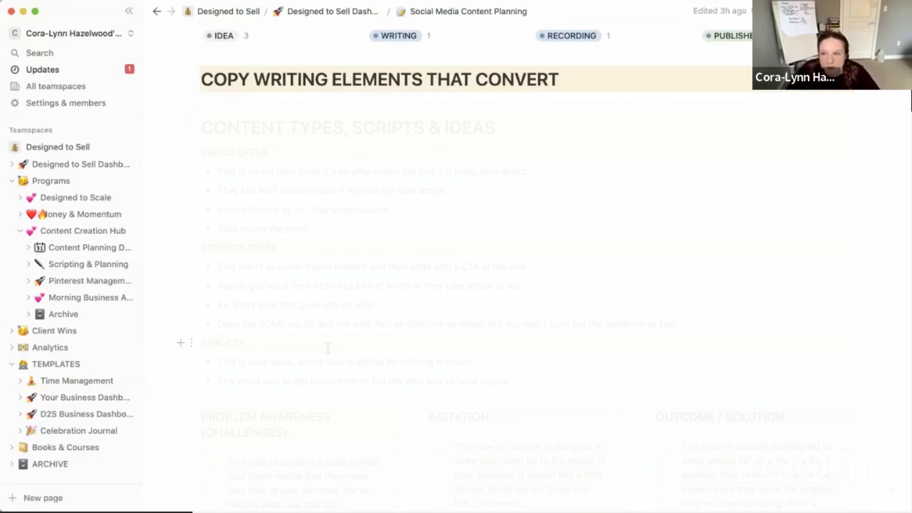
scroll(327, 349, "down", 3)
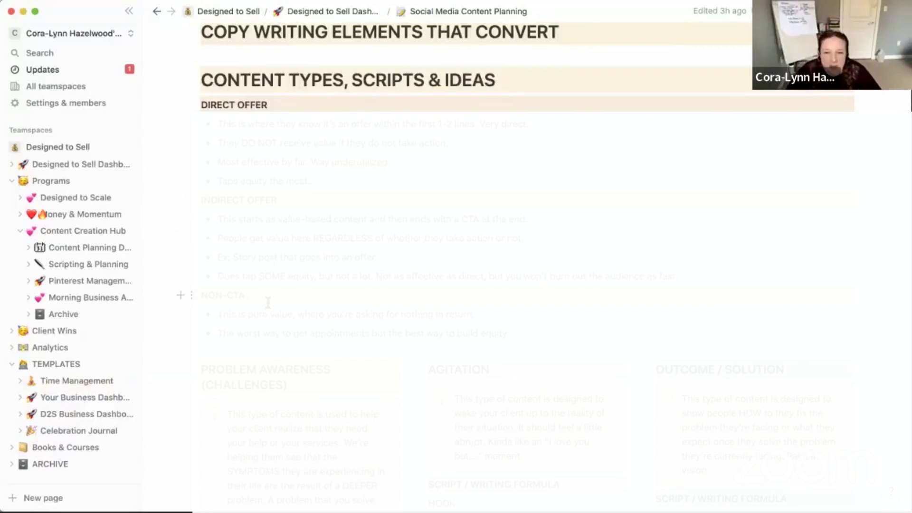
scroll(268, 302, "down", 6)
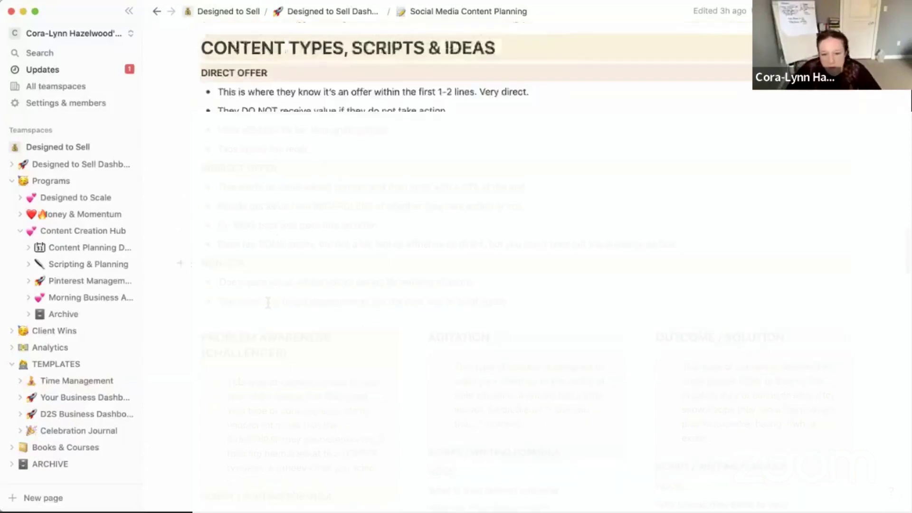
scroll(268, 303, "down", 1)
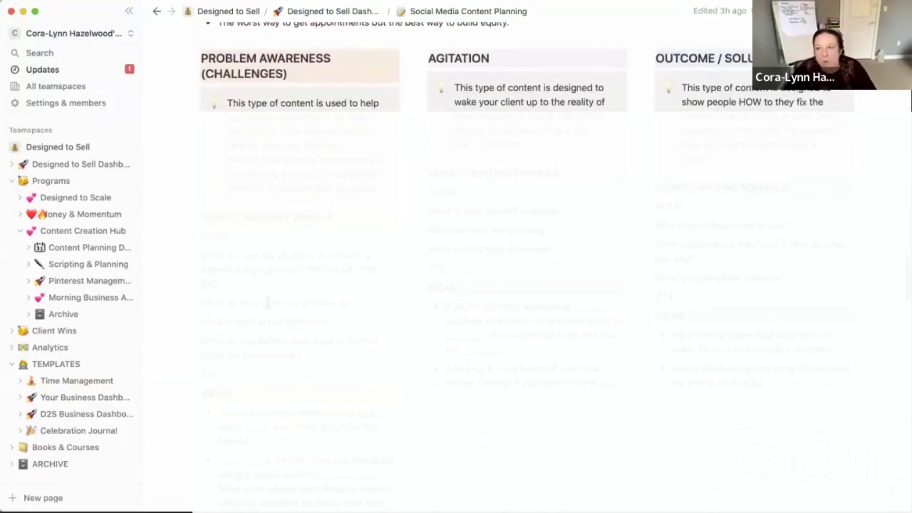
scroll(268, 303, "up", 7)
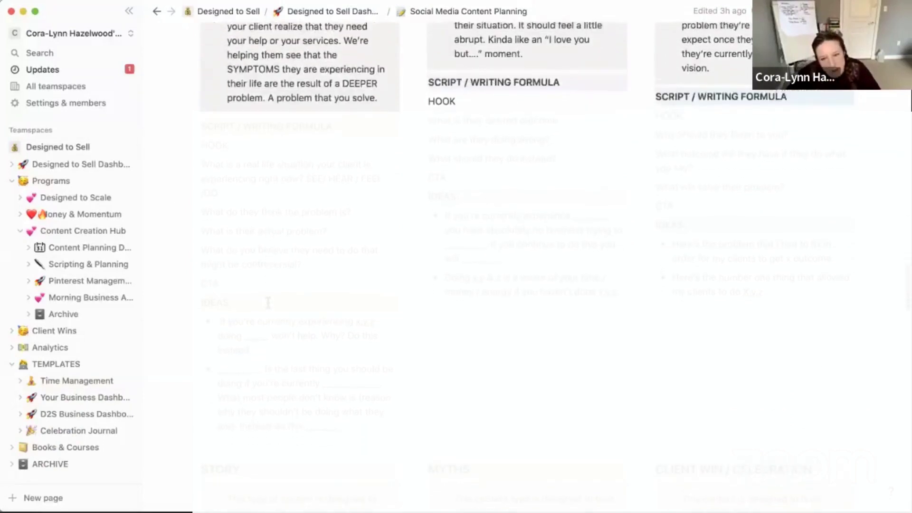
scroll(268, 302, "up", 3)
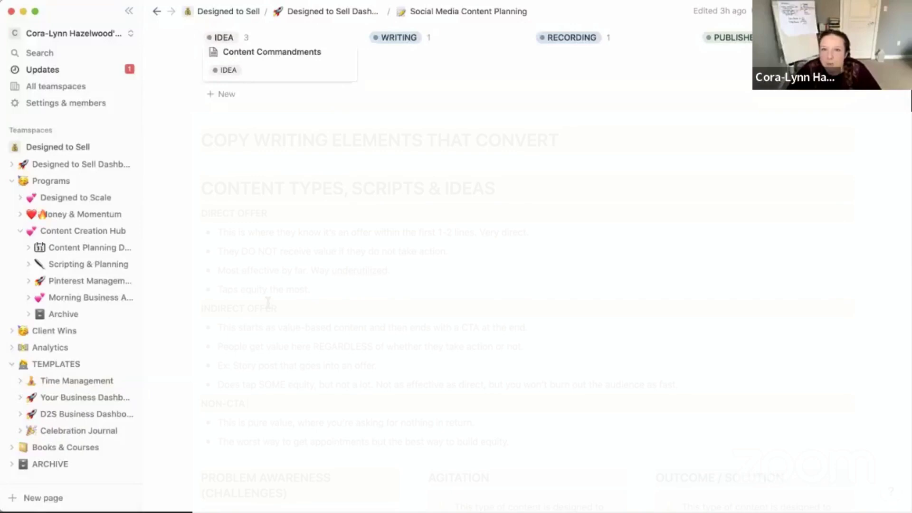
scroll(268, 303, "down", 7)
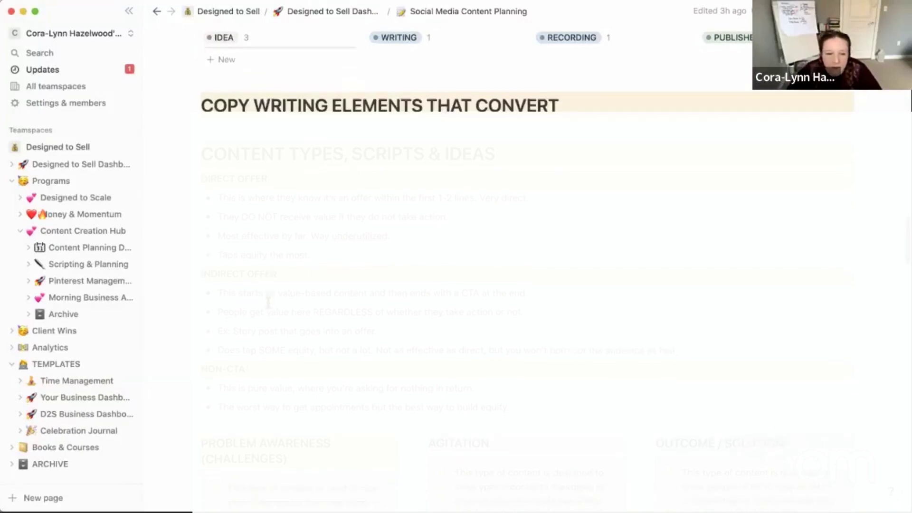
scroll(268, 303, "down", 1)
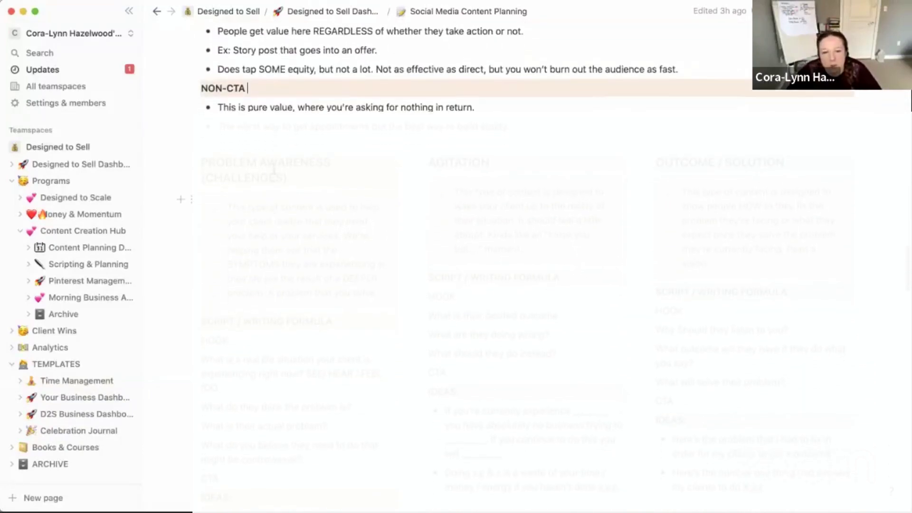
- Read the writing formulas and post ideas for the Problem Awareness, Agitation and Outcome / Solution content types
scroll(485, 158, "down", 10)
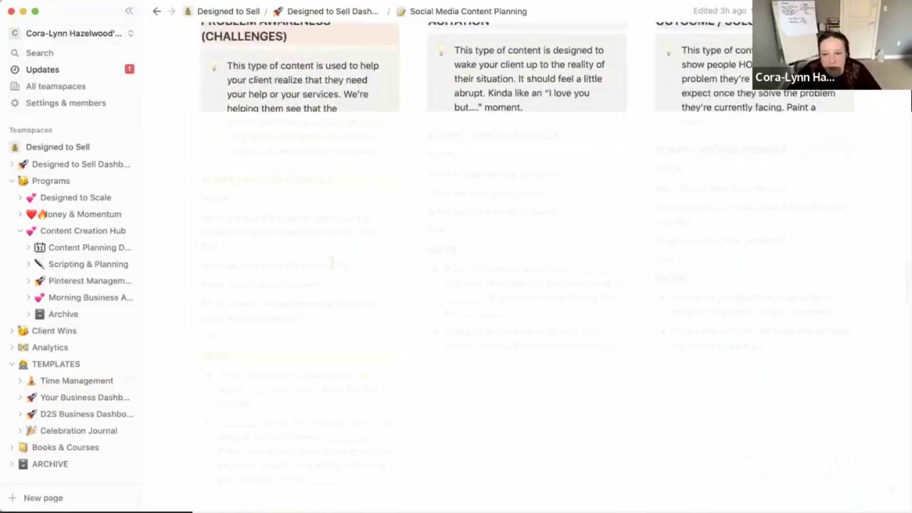
scroll(332, 263, "down", 1)
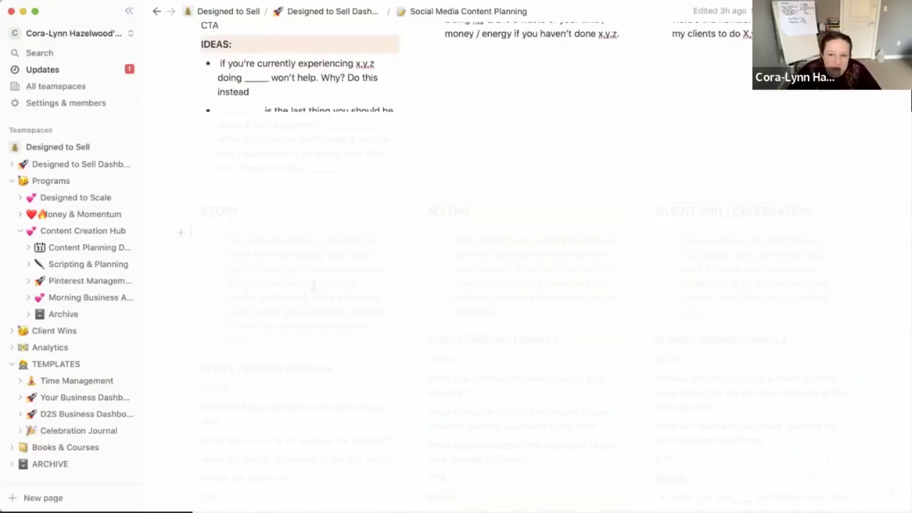
scroll(314, 285, "up", 10)
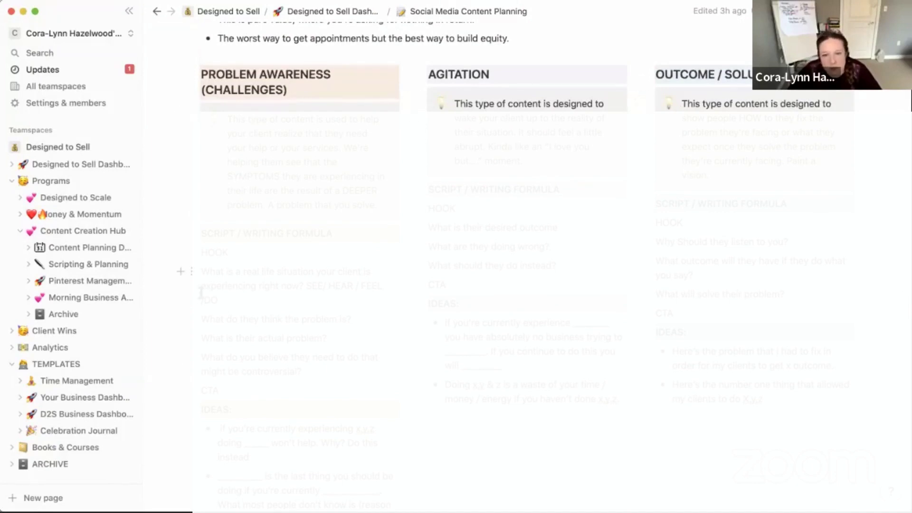
scroll(266, 294, "down", 1)
scroll(267, 295, "down", 3)
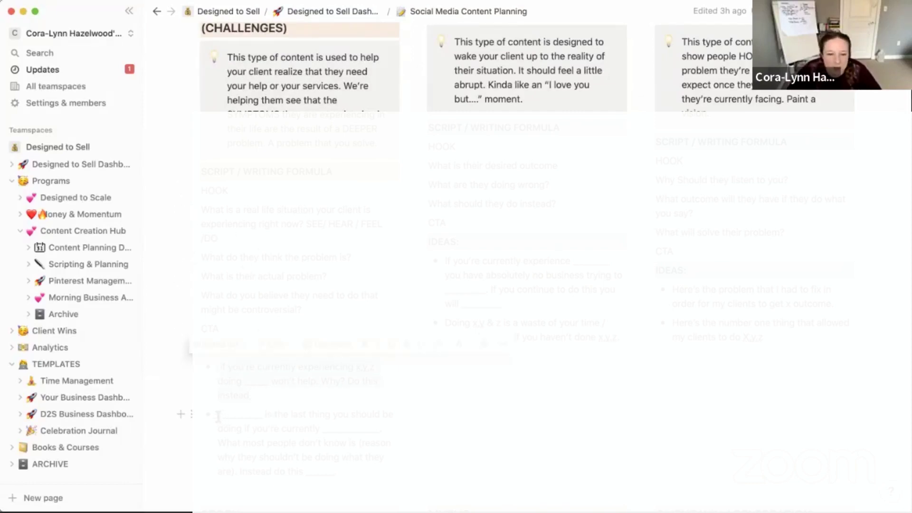
scroll(457, 187, "up", 5)
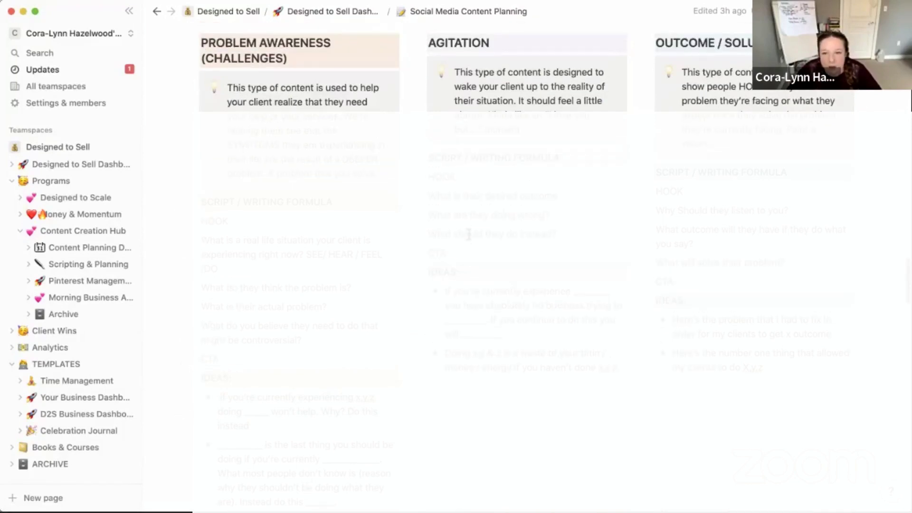
scroll(456, 261, "down", 1)
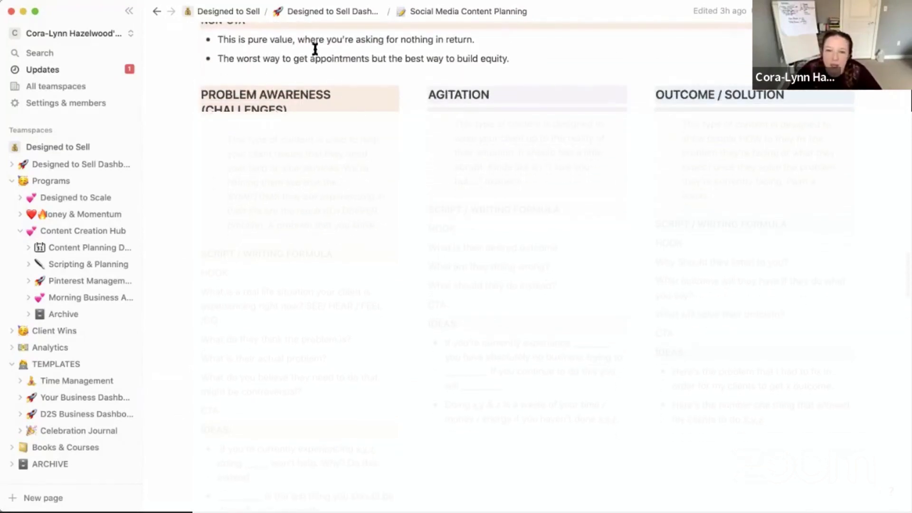
- Look through the Story, Myths and Client Win / Celebration content types with their writing formulas and ideas
scroll(388, 256, "down", 5)
scroll(388, 257, "down", 6)
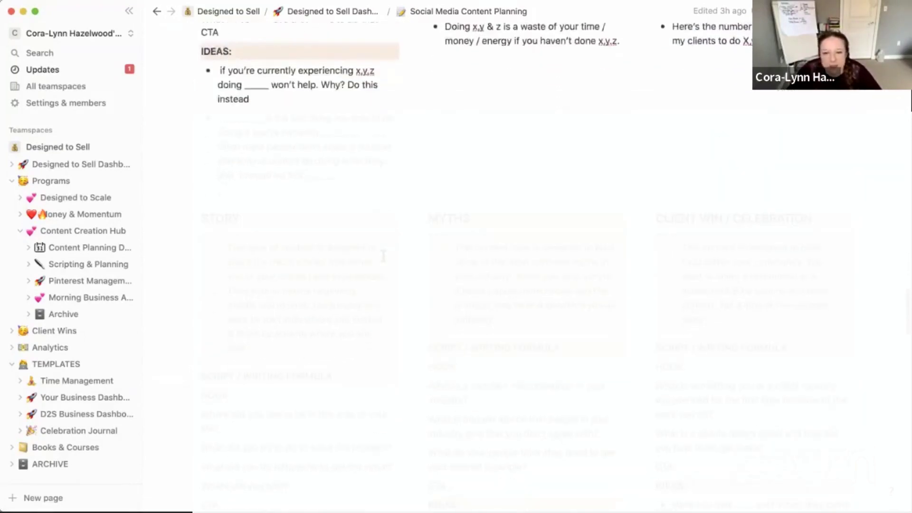
scroll(648, 247, "down", 10)
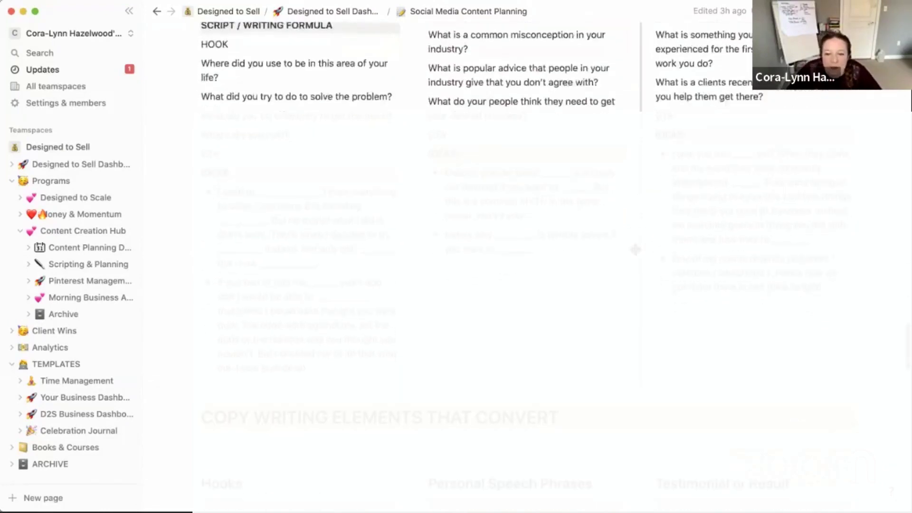
- Examine the Copy Writing Elements That Convert section, from Hooks and Call to Action to Community, and glance at the Dream Social Media Strategy
scroll(635, 247, "down", 1)
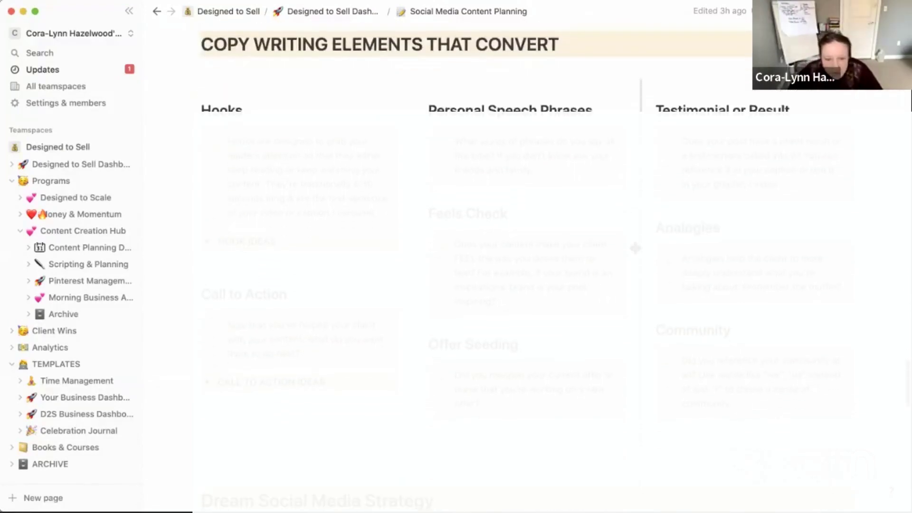
scroll(618, 246, "up", 1)
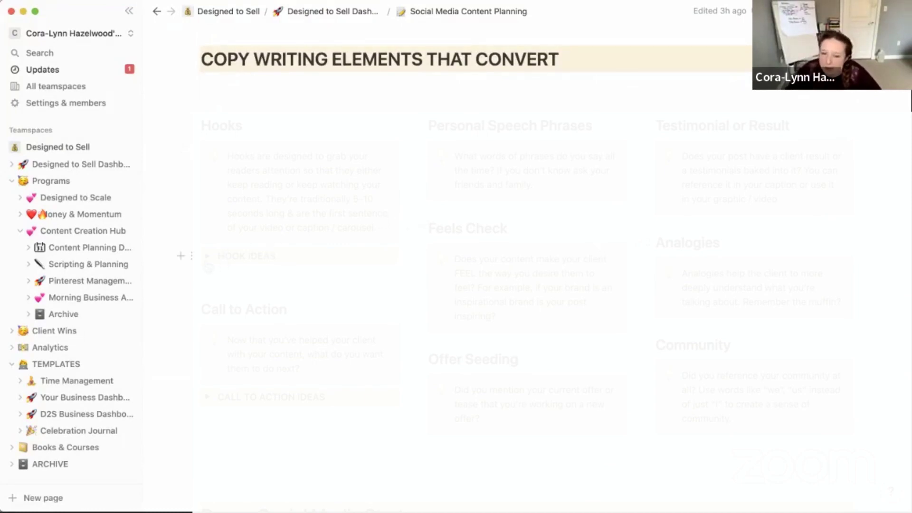
scroll(343, 273, "down", 10)
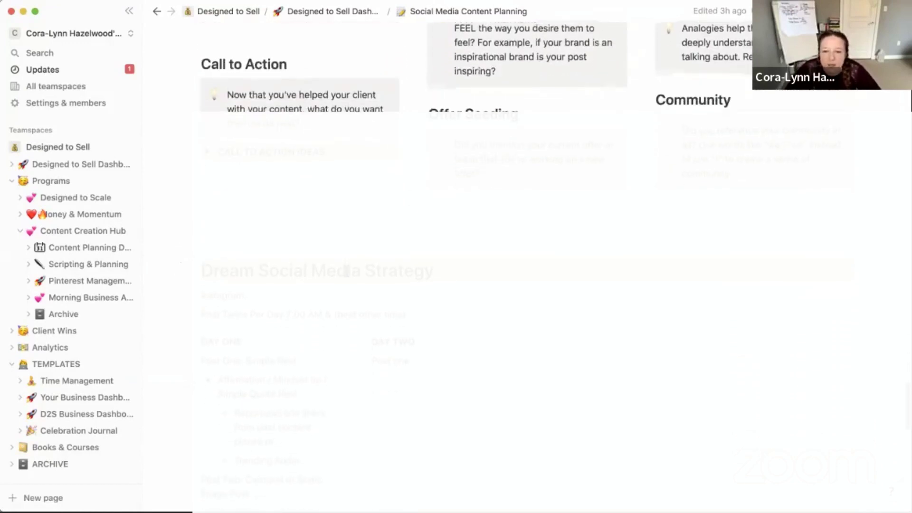
scroll(347, 269, "up", 9)
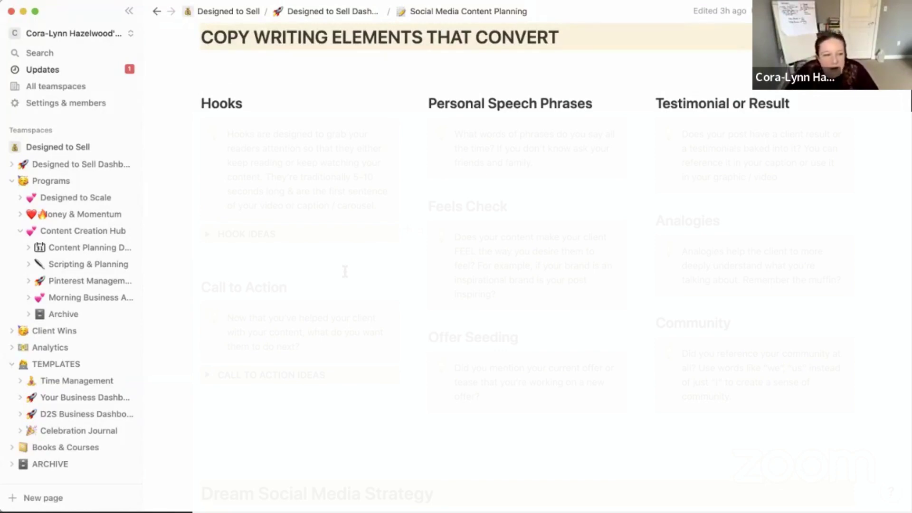
scroll(344, 271, "down", 11)
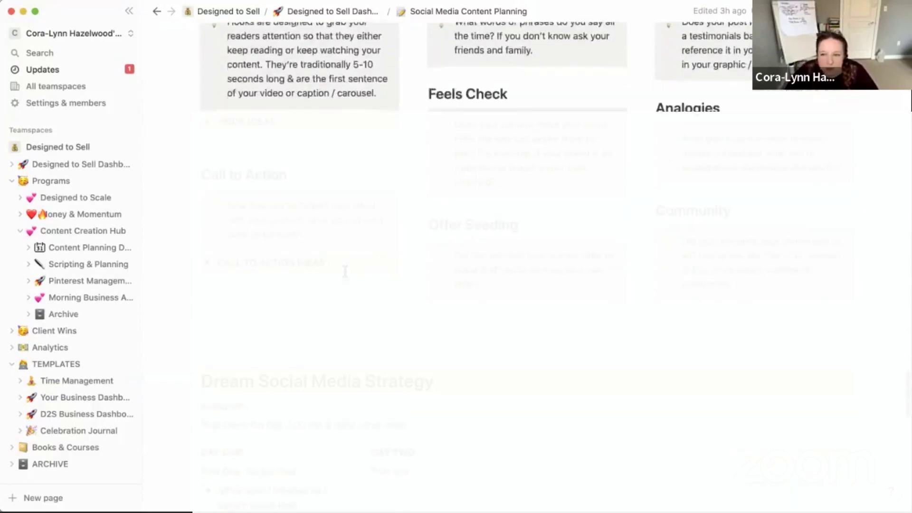
scroll(345, 271, "up", 8)
scroll(344, 271, "up", 3)
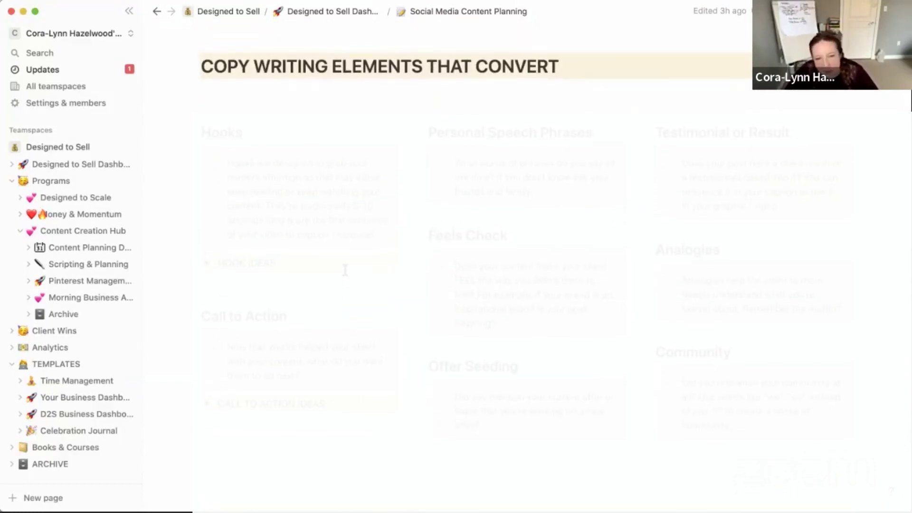
scroll(345, 270, "down", 2)
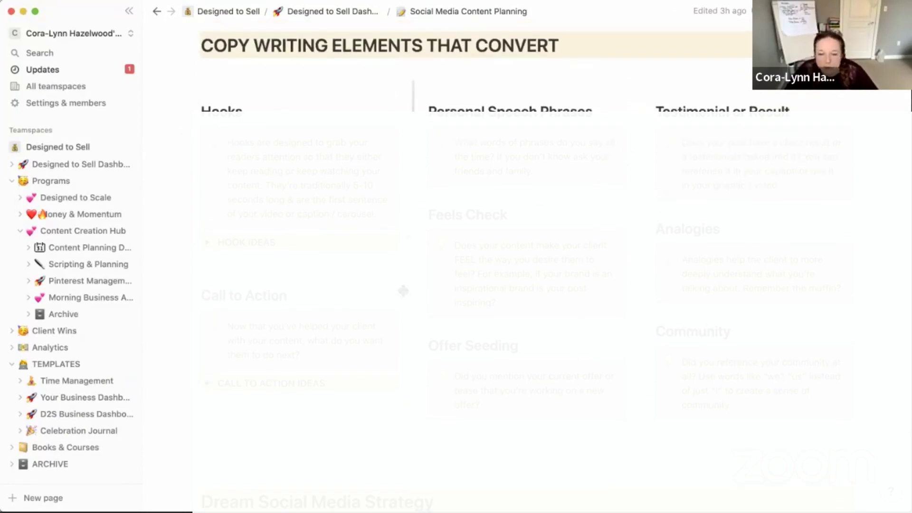
- Expand the Hook Ideas and Call to Action Ideas lists under Copy Writing Elements That Convert and skim their prompts
left_click(207, 243)
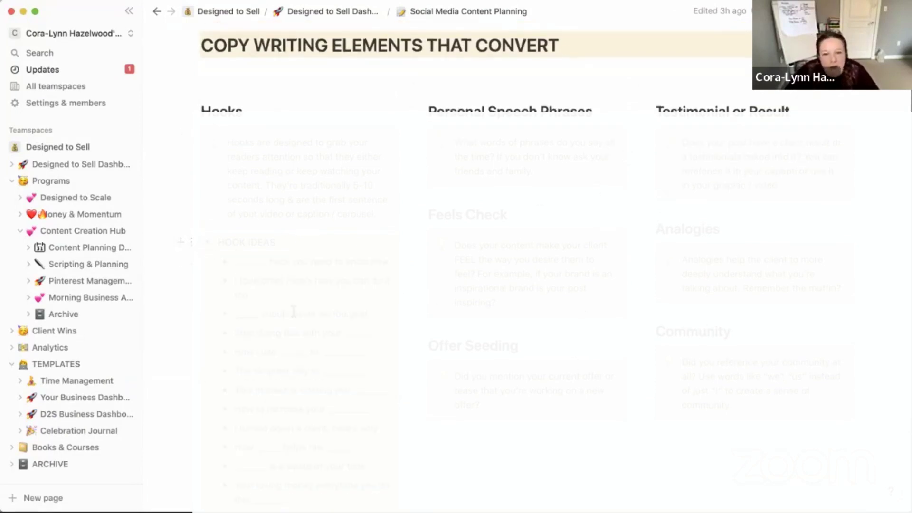
scroll(292, 309, "down", 8)
scroll(292, 309, "down", 3)
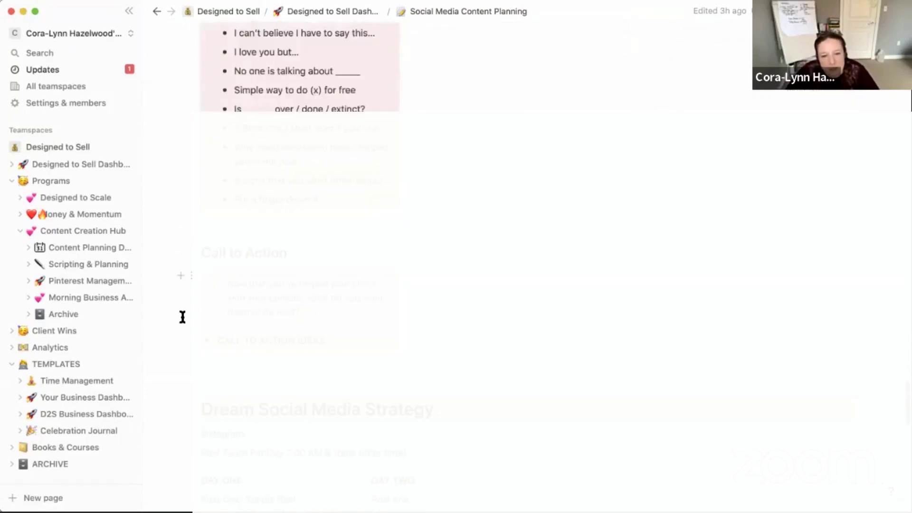
left_click(207, 341)
scroll(309, 343, "down", 5)
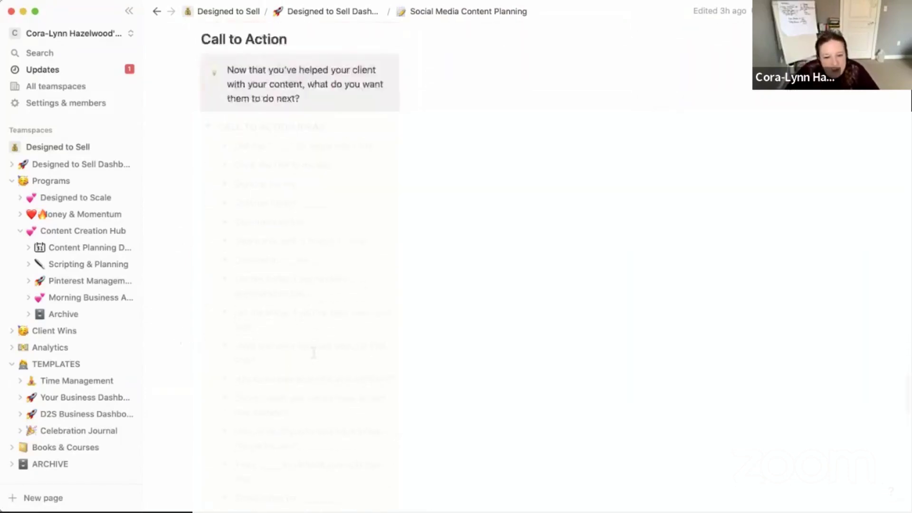
- Return to the Designed to Sell Dashboard and look through it down to the Revenue Tracking table
scroll(309, 343, "up", 15)
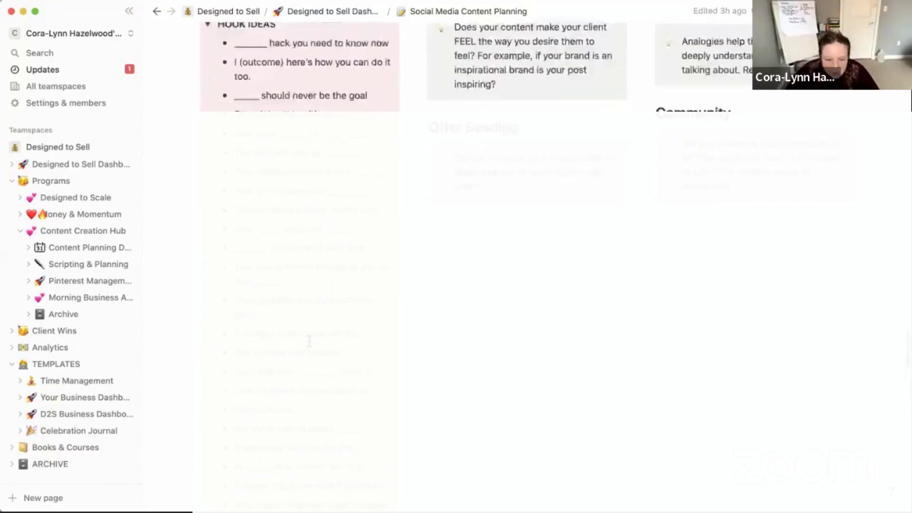
scroll(309, 341, "up", 15)
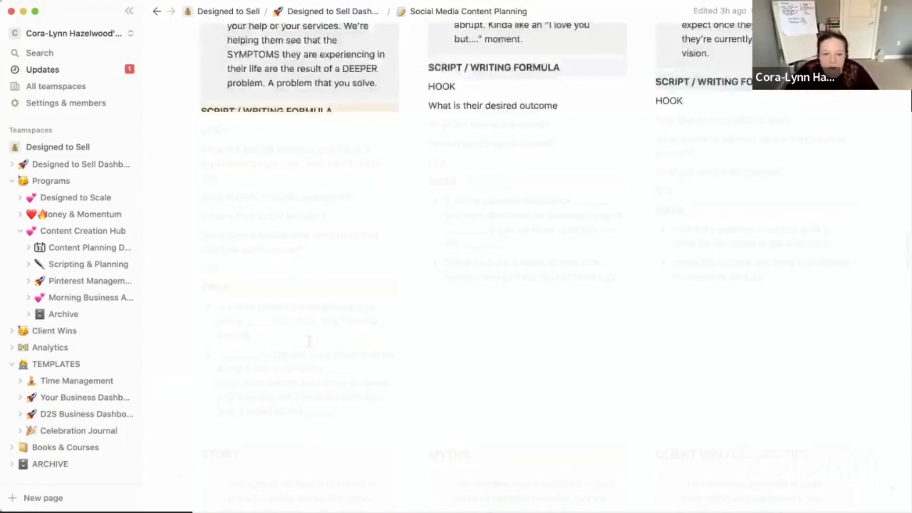
scroll(309, 341, "up", 20)
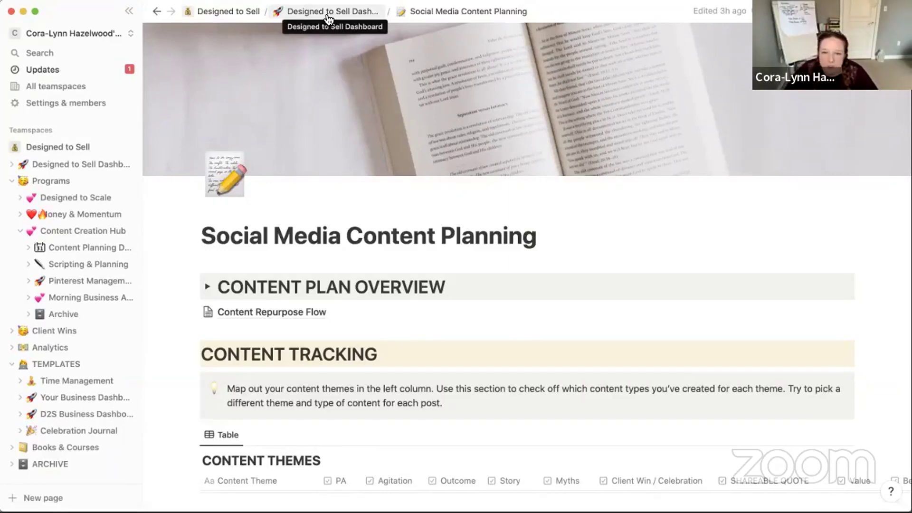
left_click(328, 17)
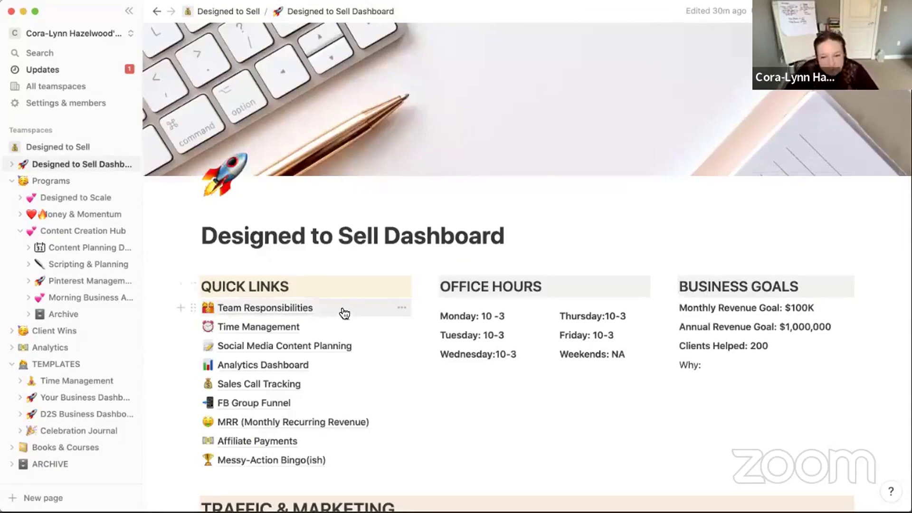
scroll(343, 347, "down", 2)
scroll(336, 363, "down", 15)
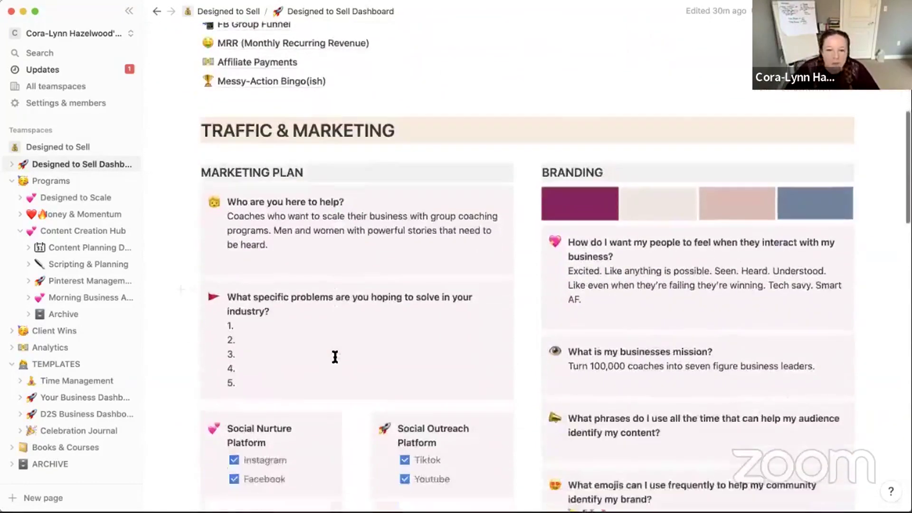
scroll(335, 358, "down", 12)
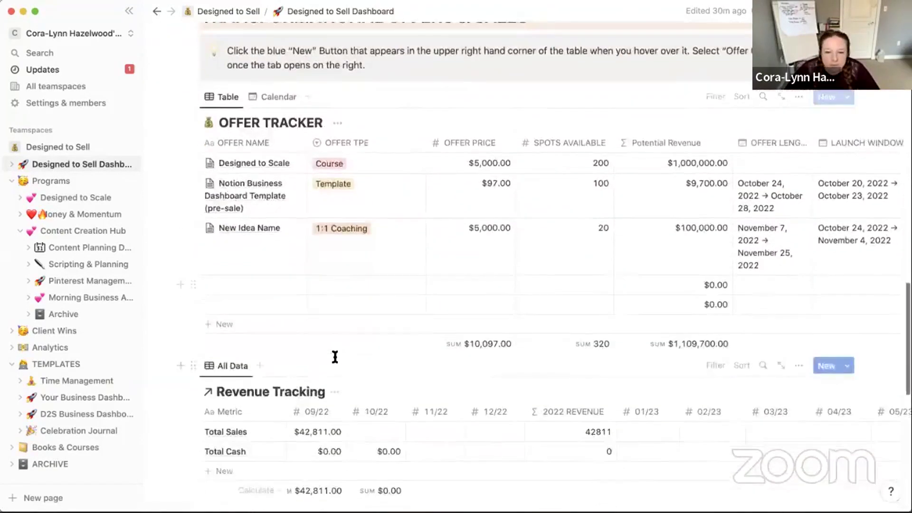
scroll(331, 353, "down", 1)
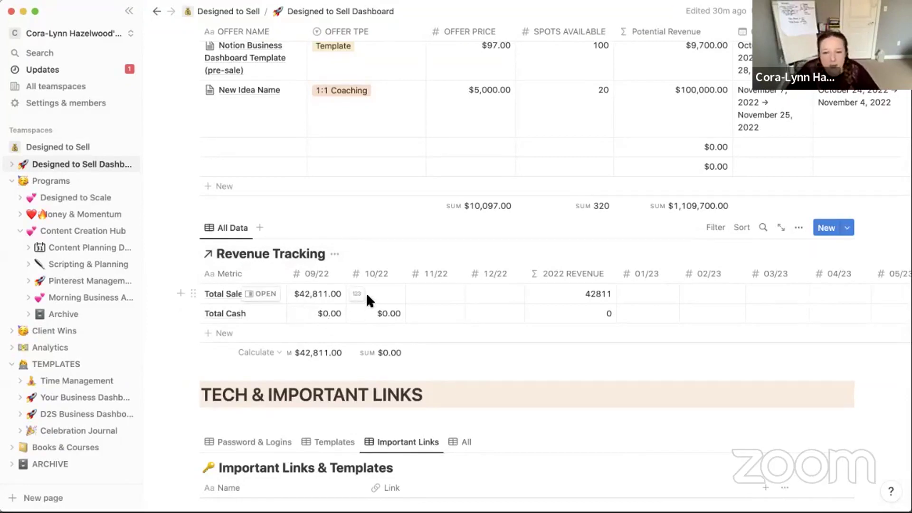
left_click(382, 295)
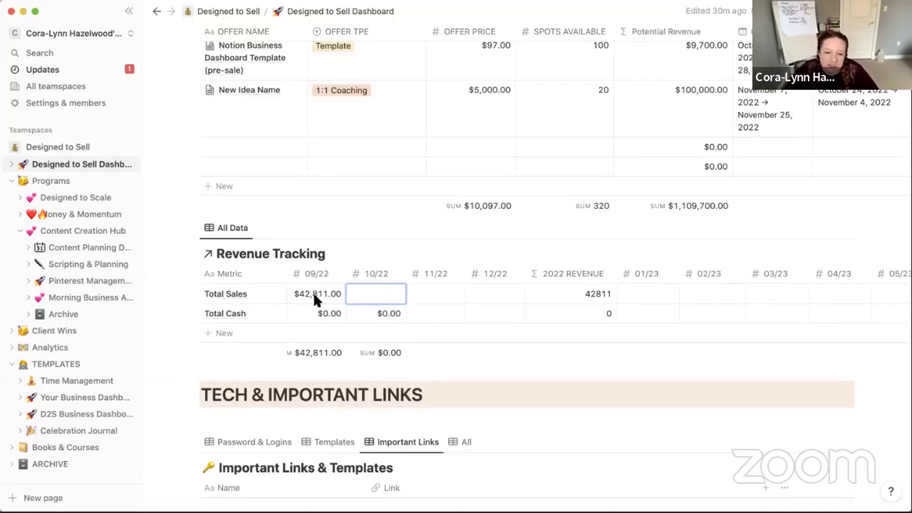
key("Escape")
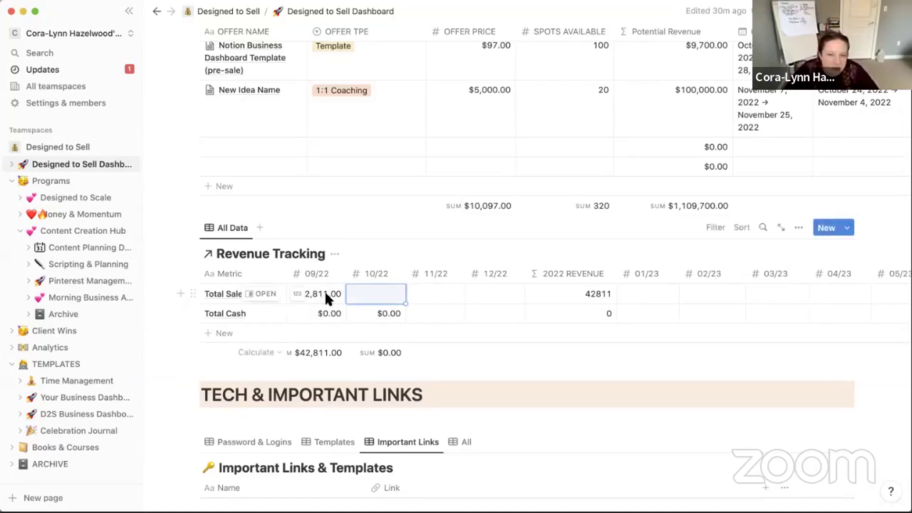
left_click(326, 315)
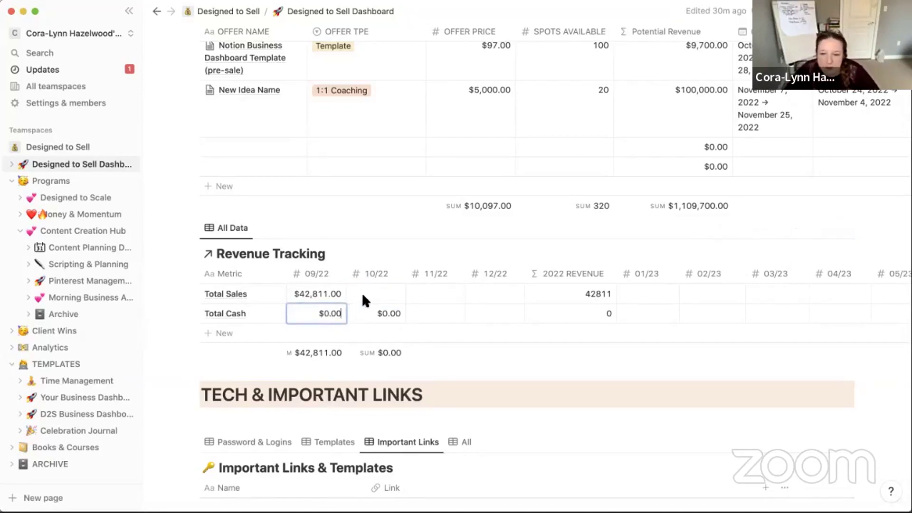
key("Escape")
- Enter 30000 as the Total Sales for 10/22 in the Revenue Tracking table
left_click(375, 293)
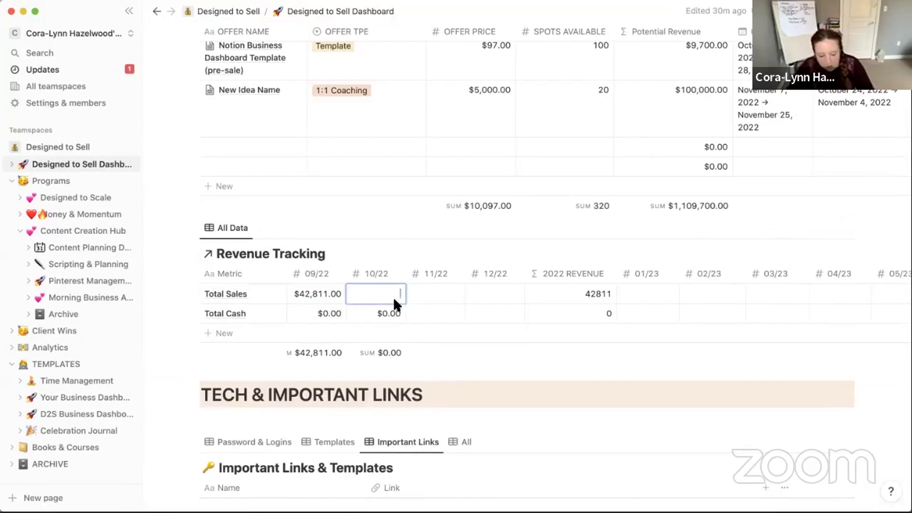
type("30")
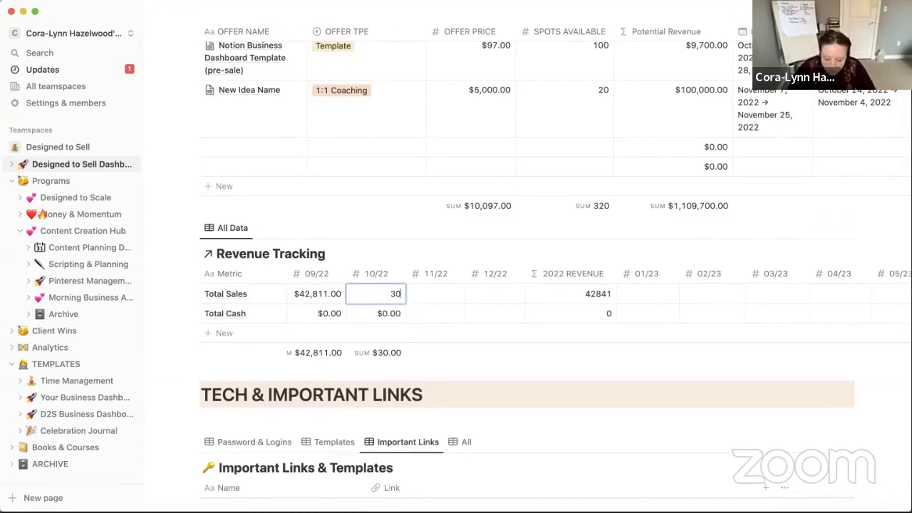
type("000")
key("Return")
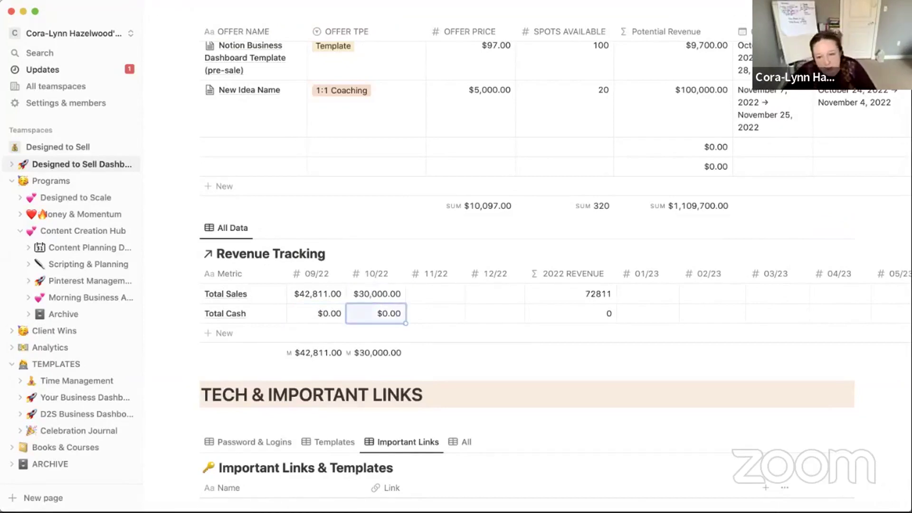
- Set the Total Cash for 10/22 to 19000 in the Revenue Tracking table
scroll(352, 294, "down", 1)
left_click(386, 304)
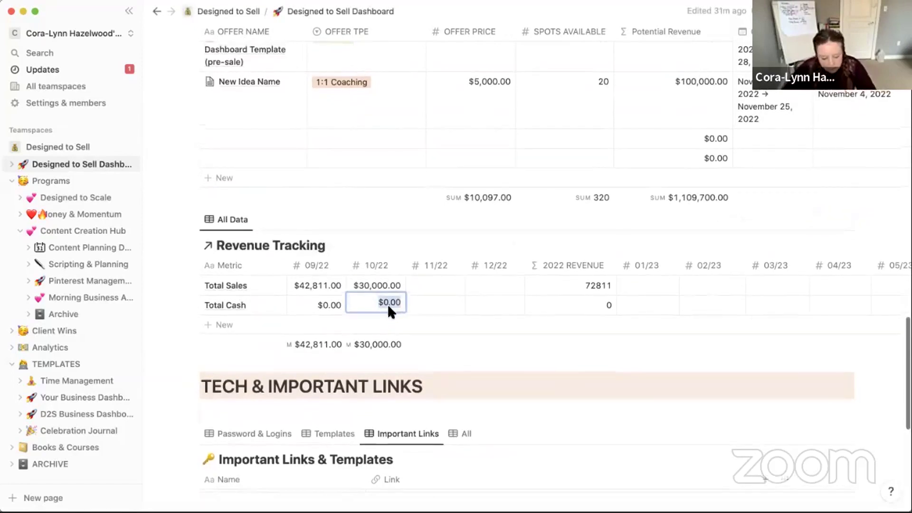
key("Escape")
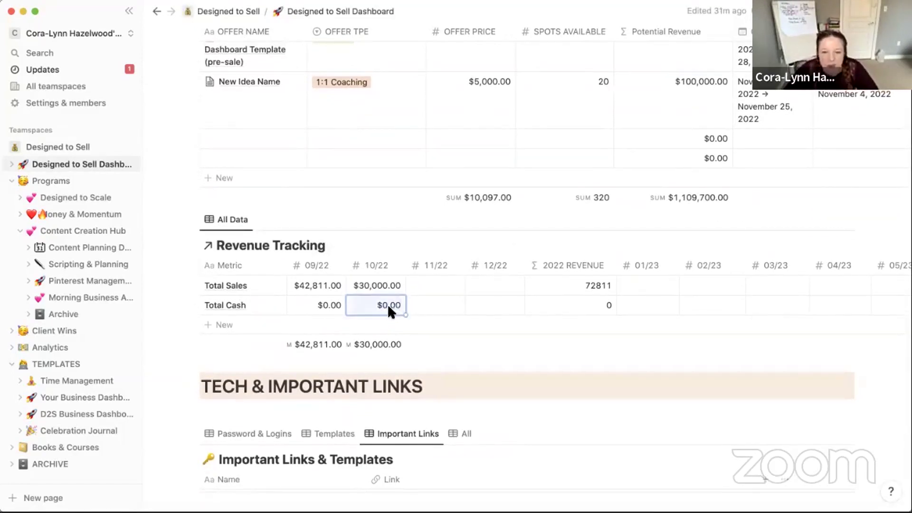
left_click(388, 308)
double_click(389, 309)
type("19000")
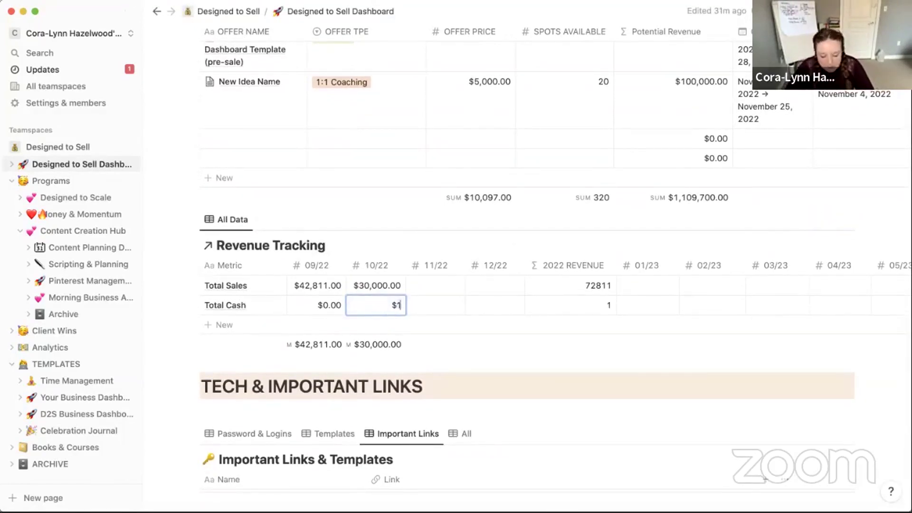
key("Return")
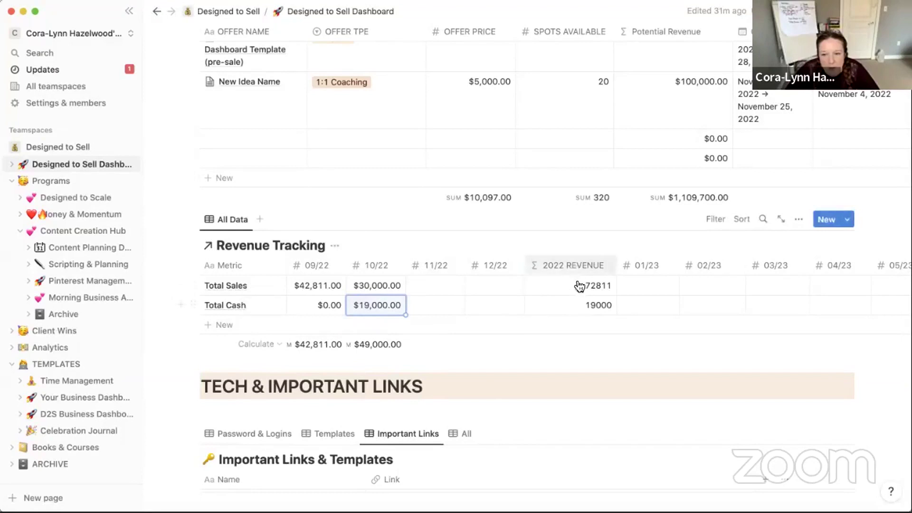
- Examine the Revenue Tracking columns from 2022 Revenue through the 2023 months to 2023 Totals, and return to the first months
scroll(635, 273, "right", 5)
scroll(636, 275, "right", 6)
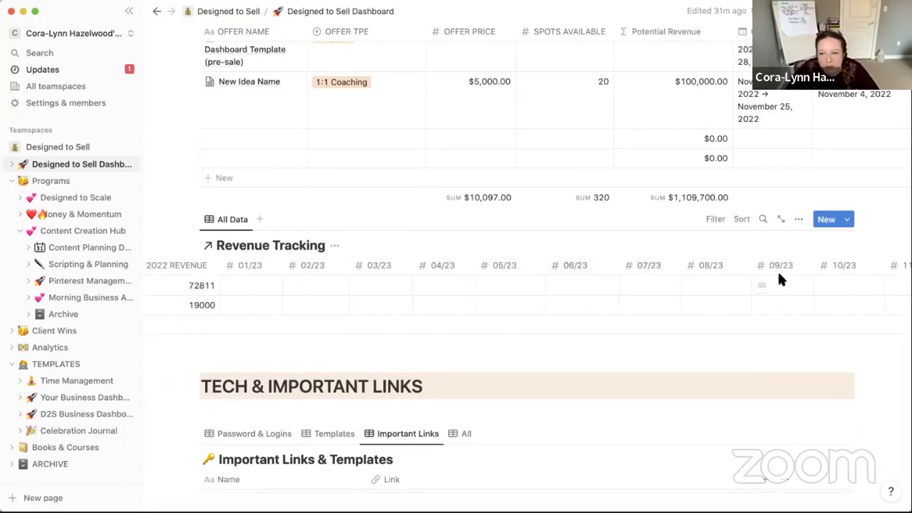
scroll(774, 273, "right", 6)
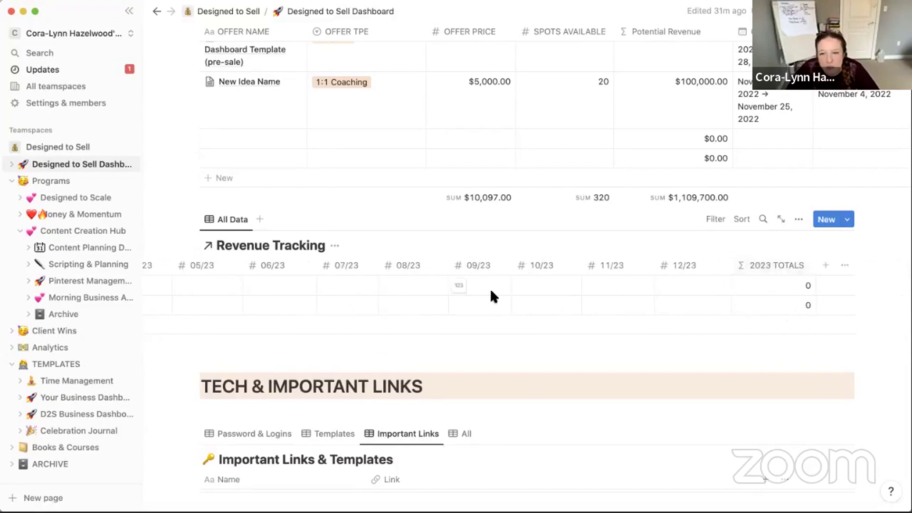
scroll(489, 290, "left", 15)
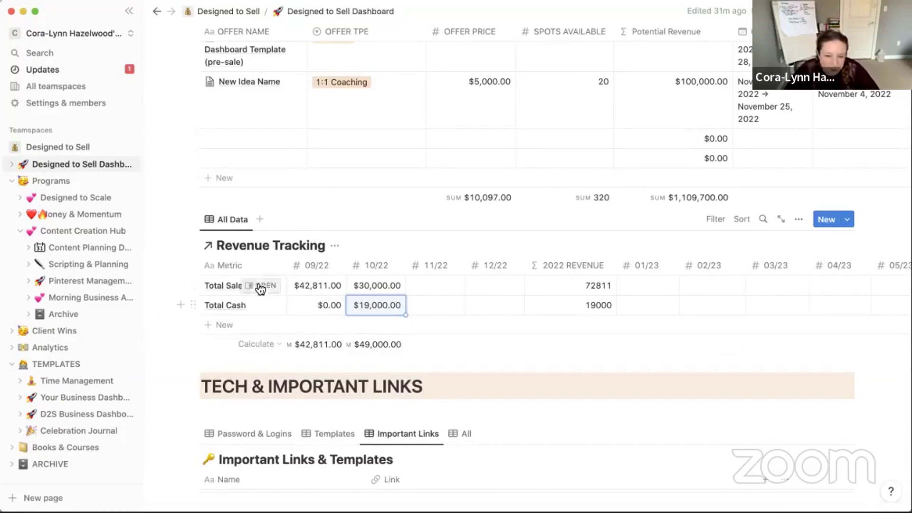
scroll(264, 302, "up", 2)
scroll(262, 296, "down", 1)
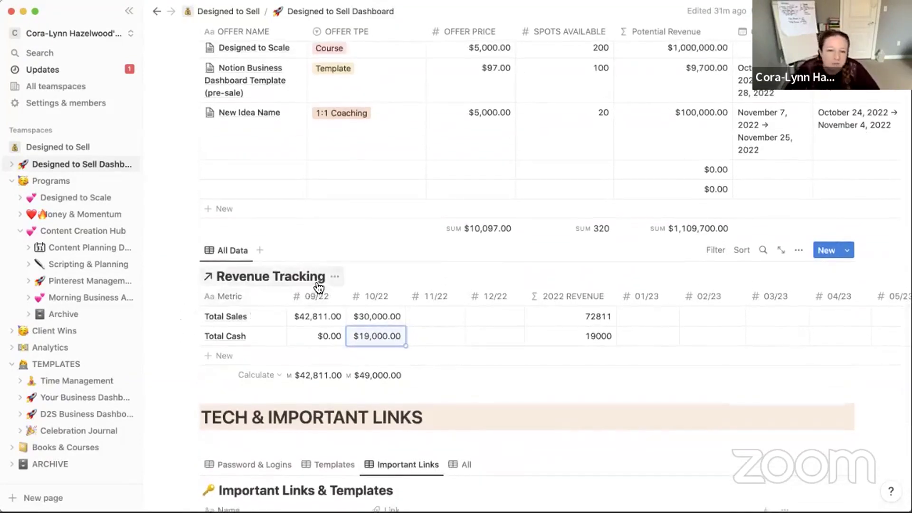
scroll(292, 315, "down", 1)
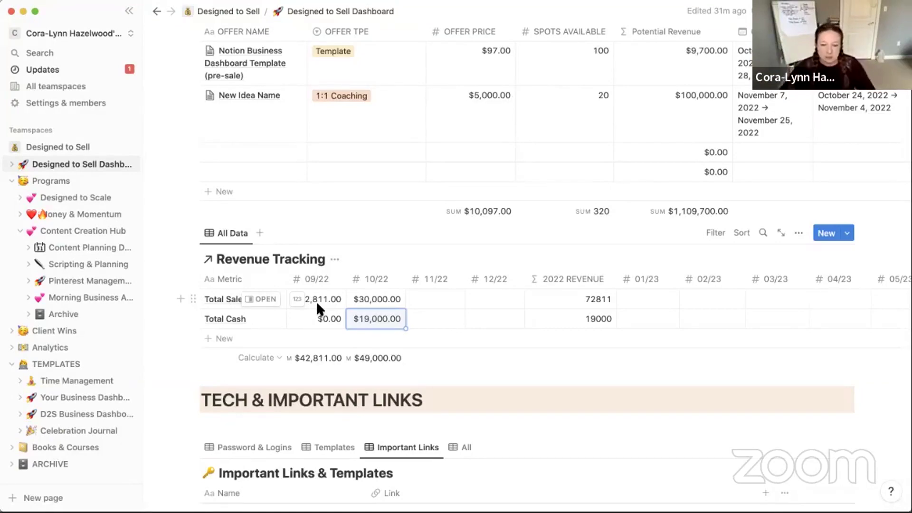
scroll(315, 305, "down", 1)
- Open the Analytics Dashboard from the quick links and examine the 22 Instagram view of the CL & Brand social media funnel data
scroll(315, 304, "up", 15)
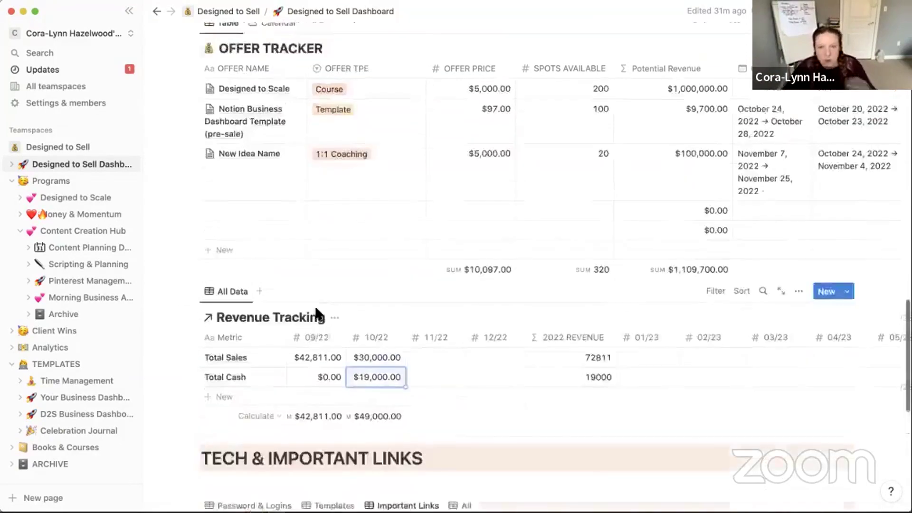
scroll(313, 315, "up", 10)
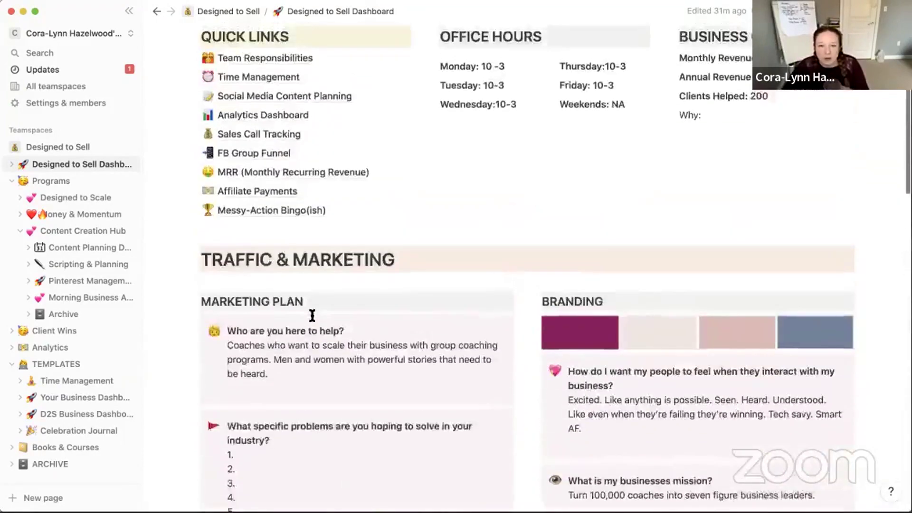
left_click(267, 217)
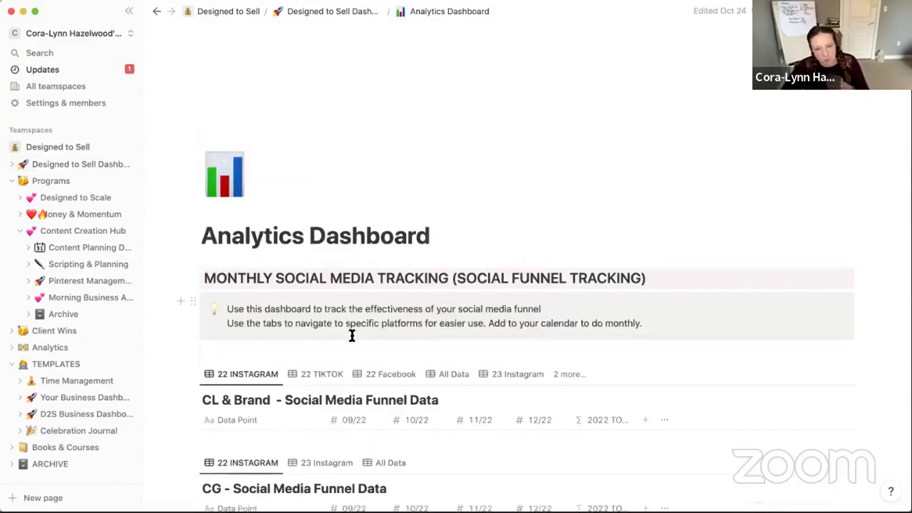
scroll(345, 358, "down", 2)
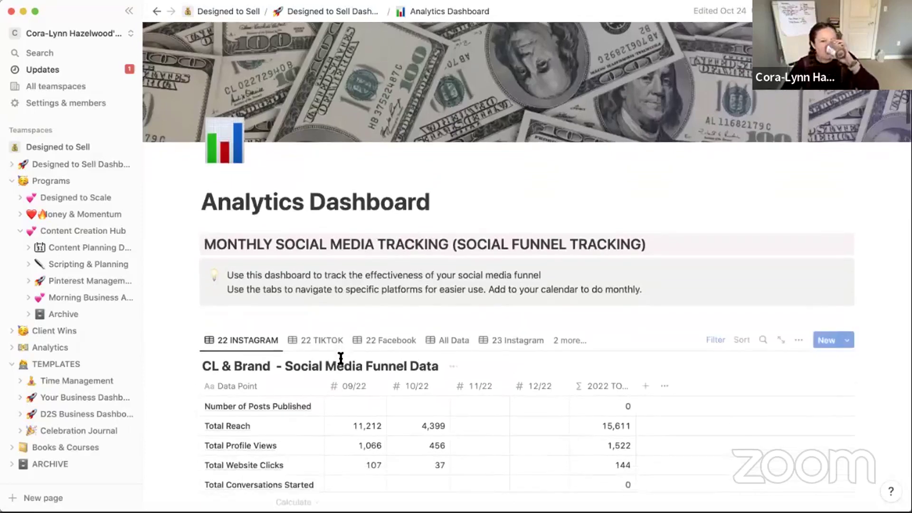
scroll(341, 358, "down", 5)
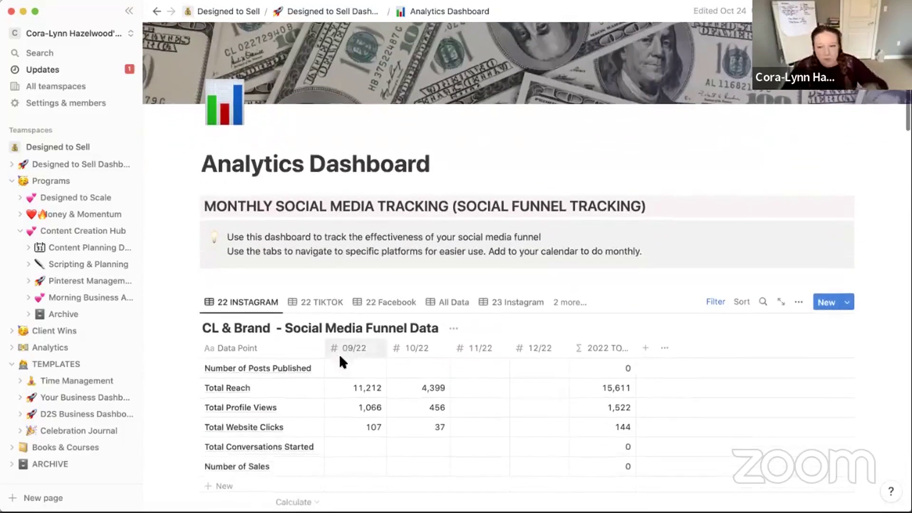
scroll(343, 363, "down", 2)
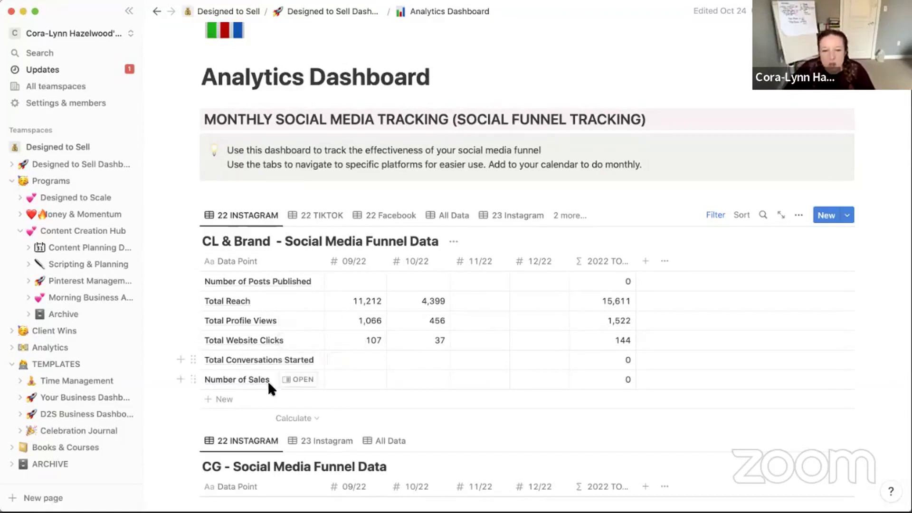
left_click(366, 385)
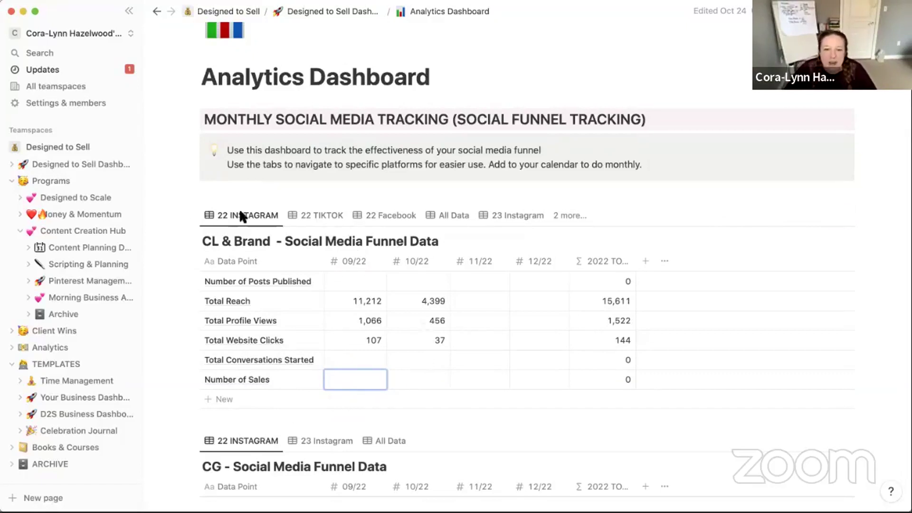
- Compare the 22 TikTok, 22 Instagram, 22 Facebook and All Data views of the CL & Brand funnel table
left_click(311, 218)
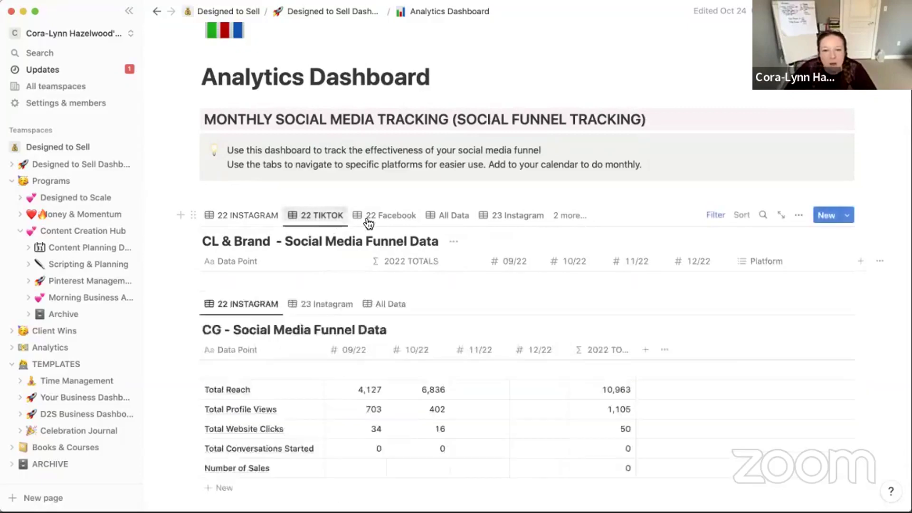
left_click(224, 221)
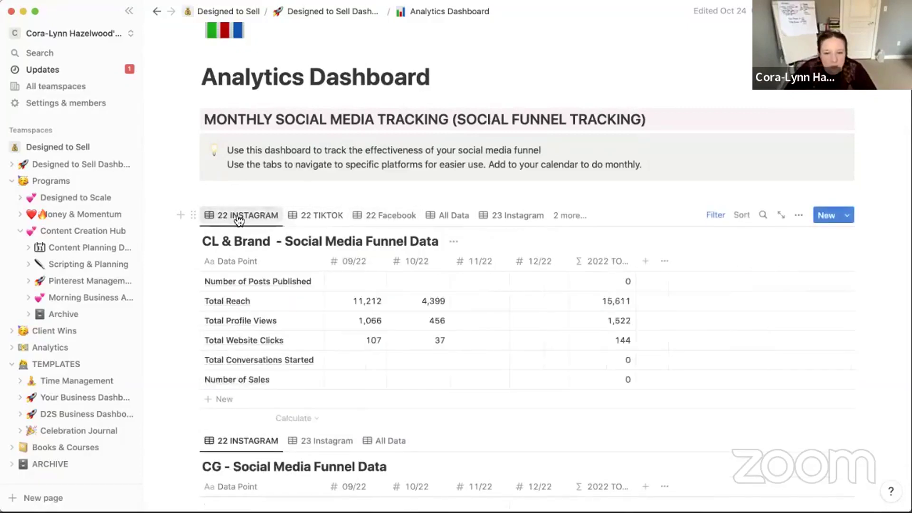
left_click(299, 215)
left_click(401, 215)
left_click(446, 216)
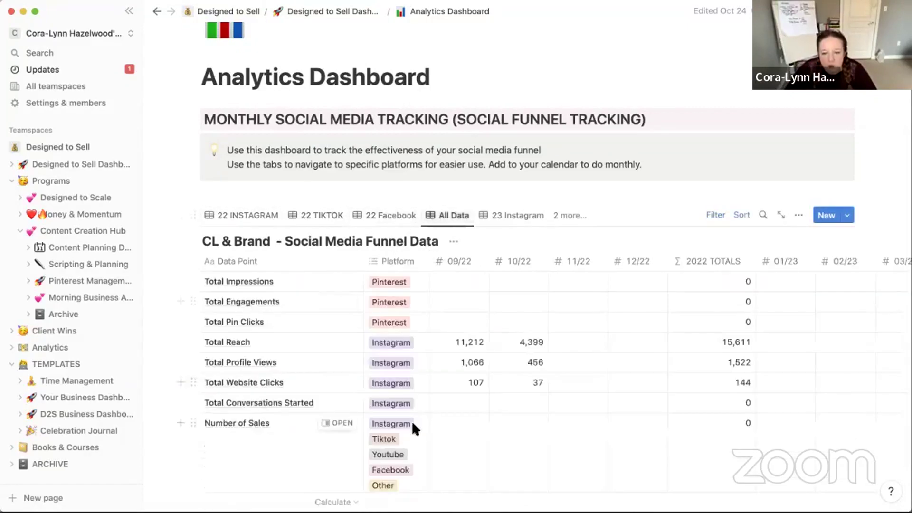
- Narrow the 2023 Totals column in the 23 Instagram view of the CL & Brand funnel table and look through its 2023 month columns
left_click(509, 217)
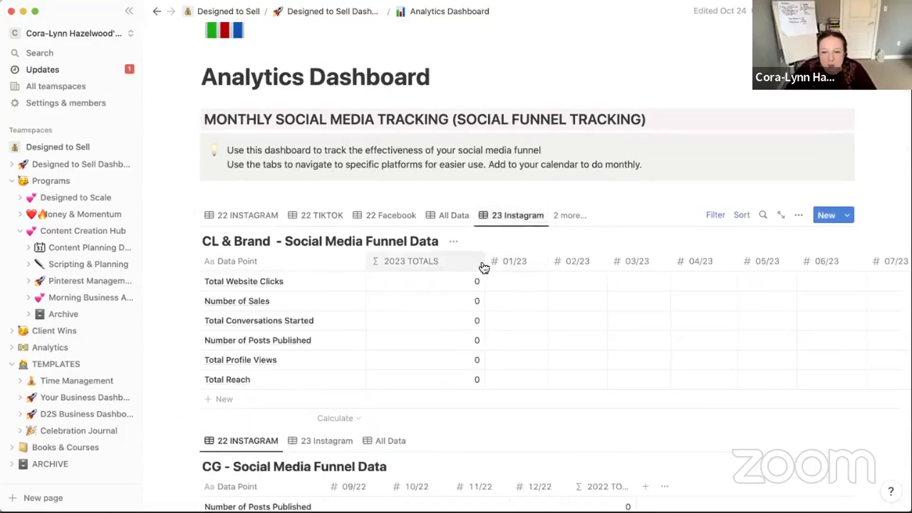
left_click_drag(484, 261, 449, 261)
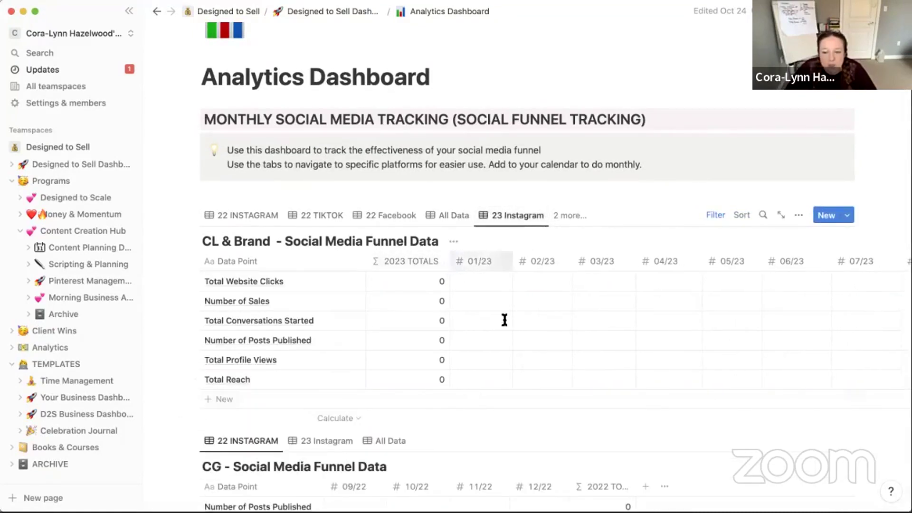
scroll(660, 299, "right", 5)
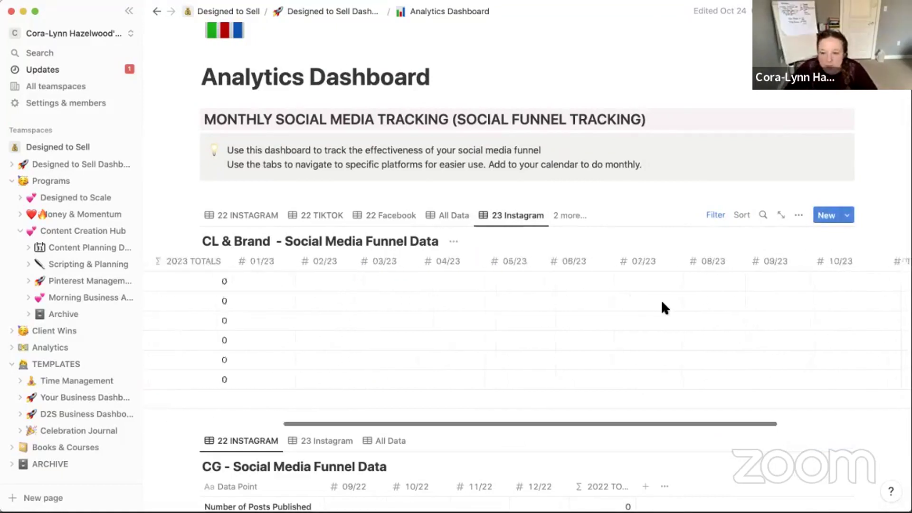
scroll(657, 304, "left", 5)
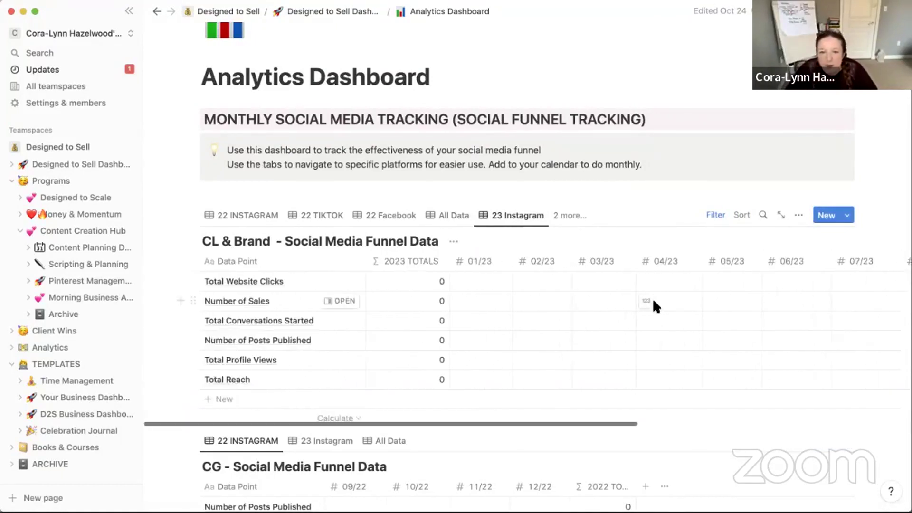
- Return the CL & Brand funnel table to the 22 Instagram view and compare its data points with the CG funnel table below
left_click(232, 216)
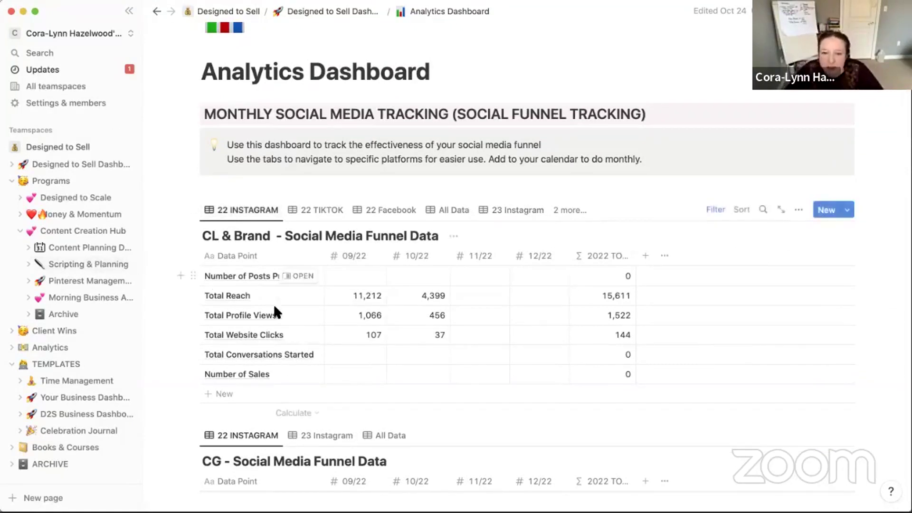
scroll(272, 303, "down", 1)
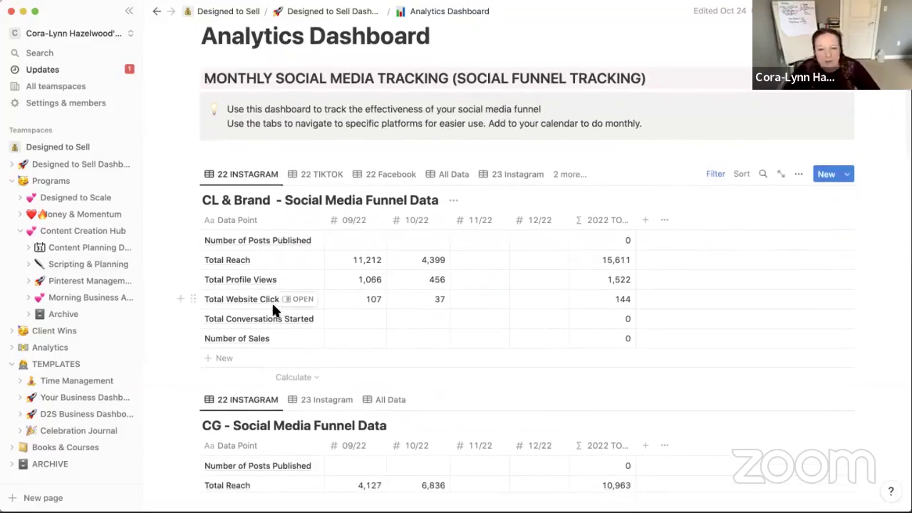
scroll(271, 302, "down", 2)
scroll(270, 302, "up", 1)
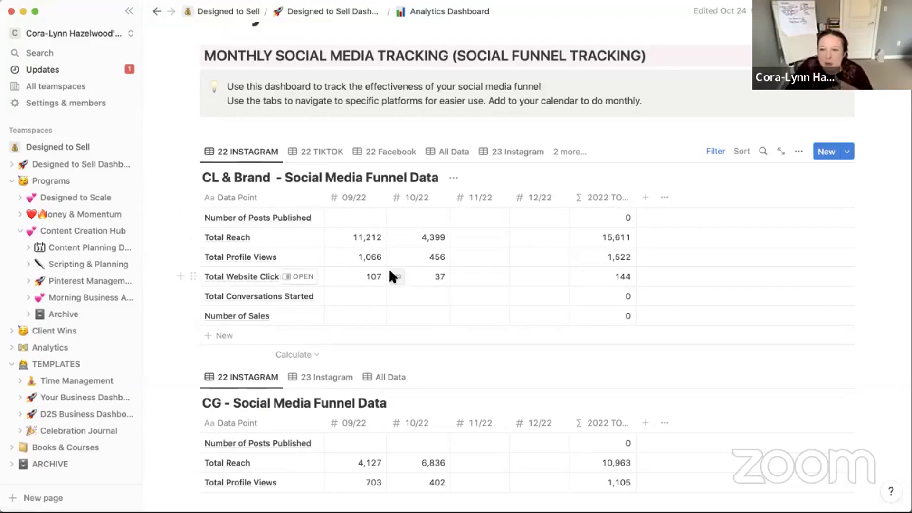
scroll(372, 275, "down", 2)
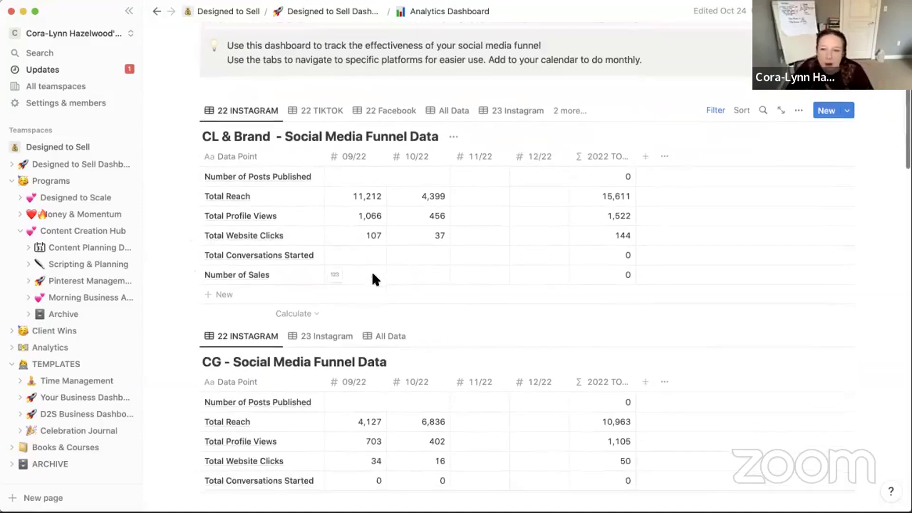
scroll(375, 277, "down", 2)
scroll(373, 275, "down", 2)
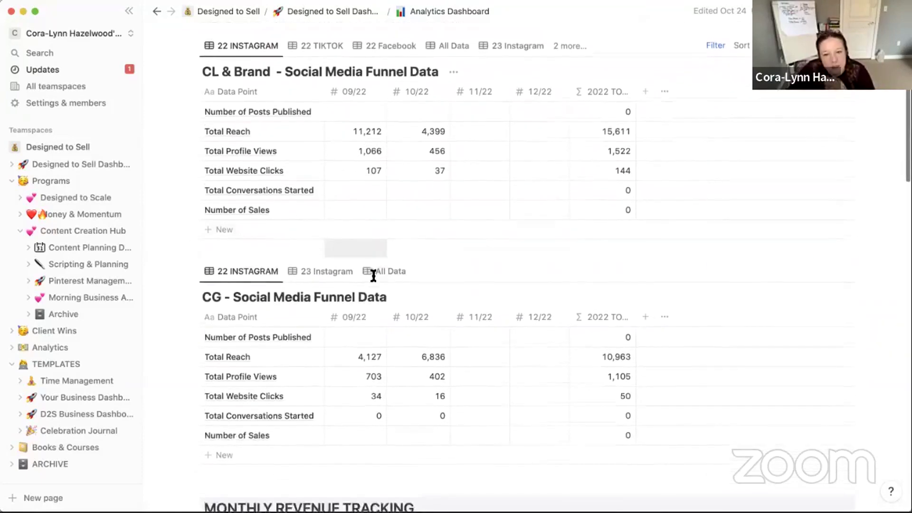
scroll(369, 280, "up", 2)
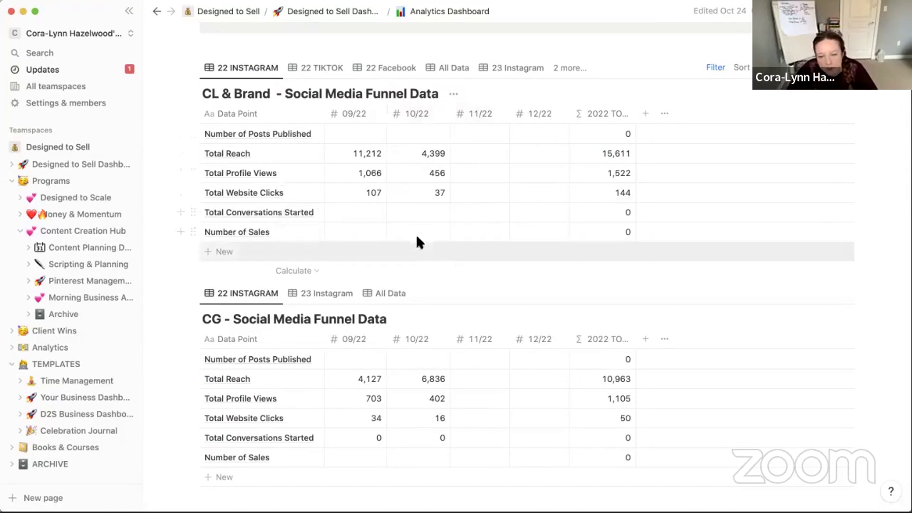
- Format the 2022 Revenue column of the Revenue Tracking table as US Dollar
scroll(417, 240, "down", 5)
scroll(416, 239, "down", 5)
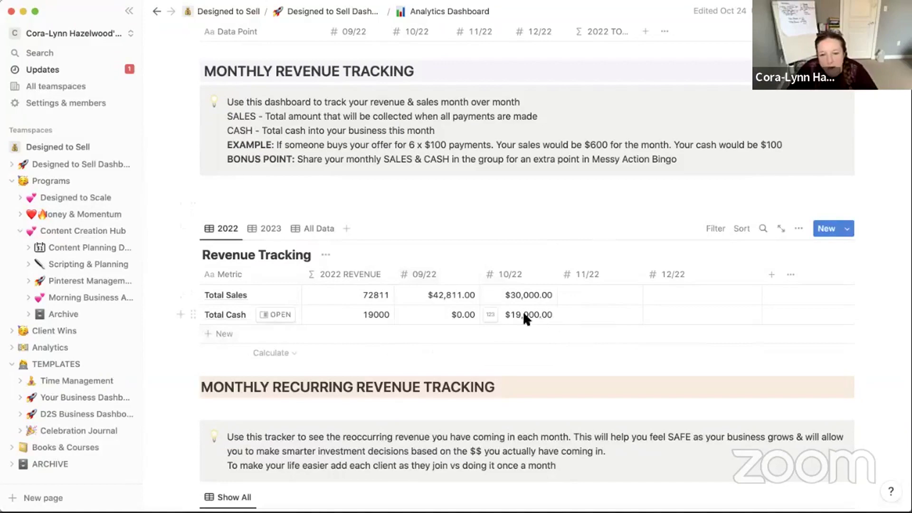
left_click(312, 299)
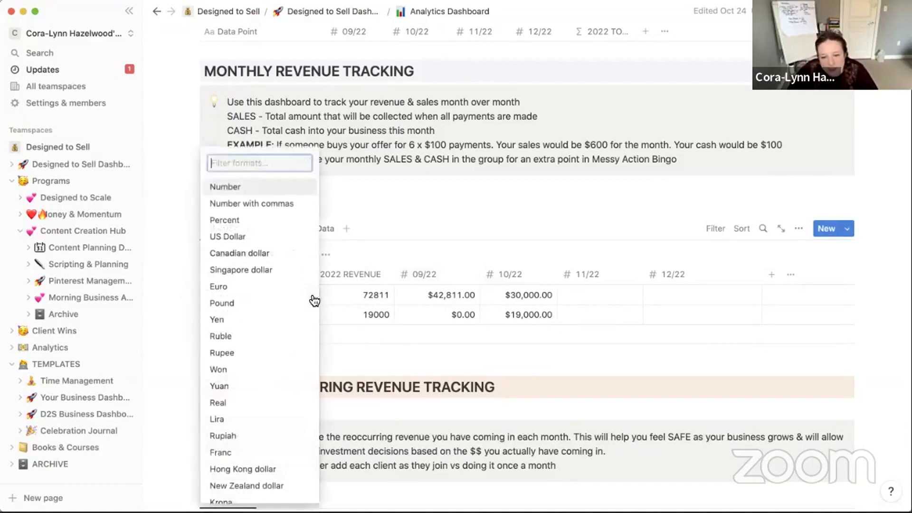
left_click(266, 237)
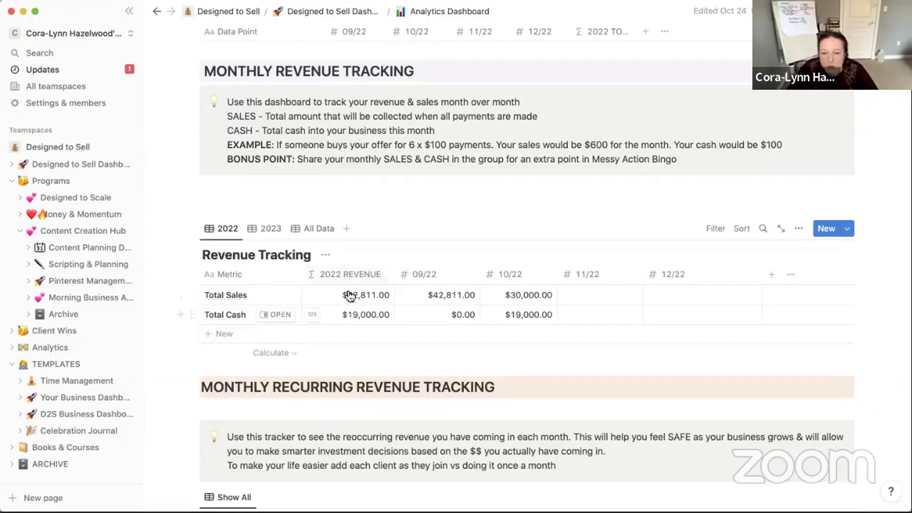
- Open the M&M Analytics Dashboard from the Your Business Dashboard template and go to its Monthly Recurring Revenue Tracking section
scroll(339, 331, "down", 2)
scroll(339, 331, "down", 5)
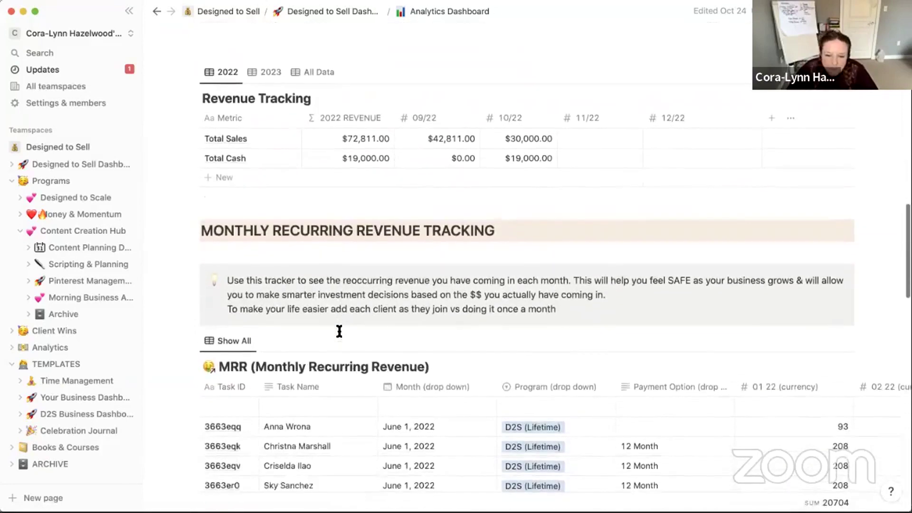
scroll(339, 331, "up", 4)
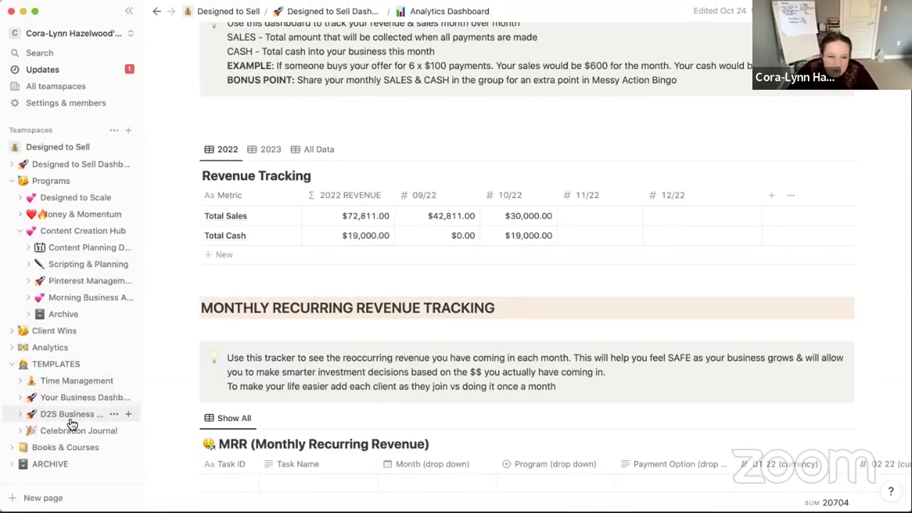
left_click(56, 401)
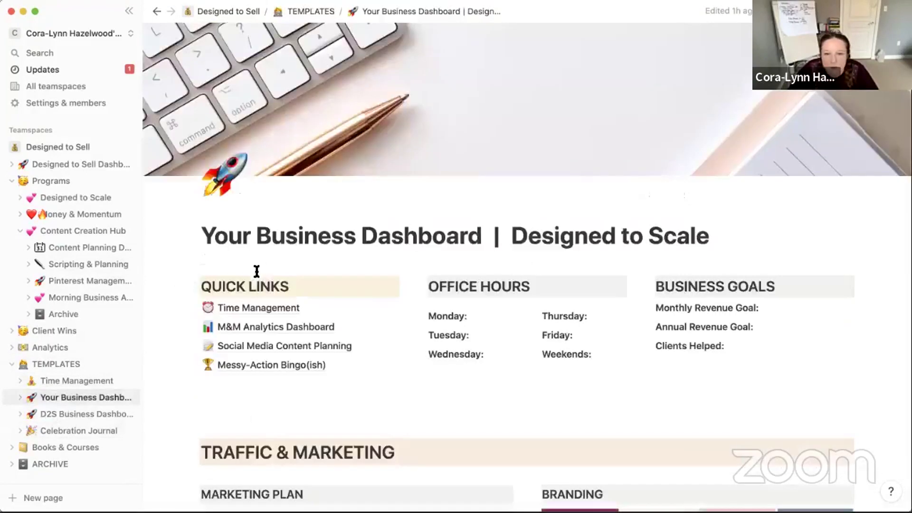
left_click(261, 327)
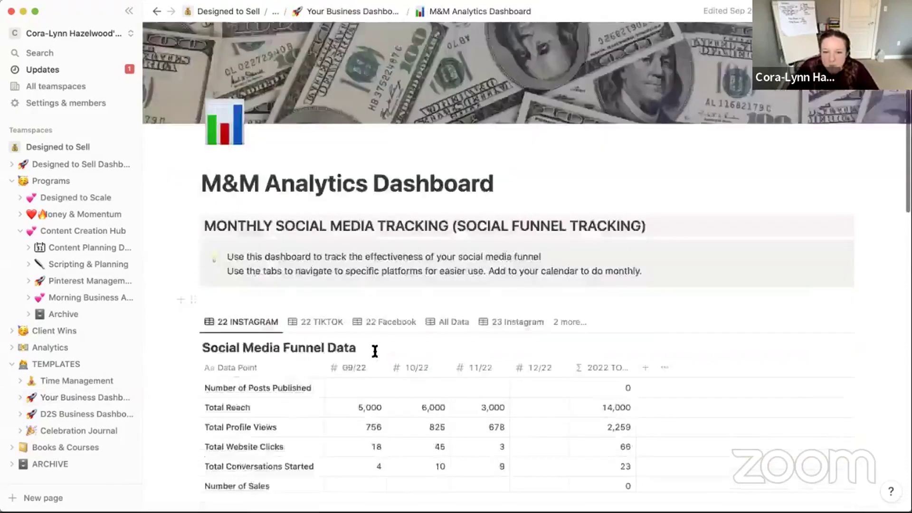
scroll(370, 350, "down", 15)
scroll(369, 361, "down", 5)
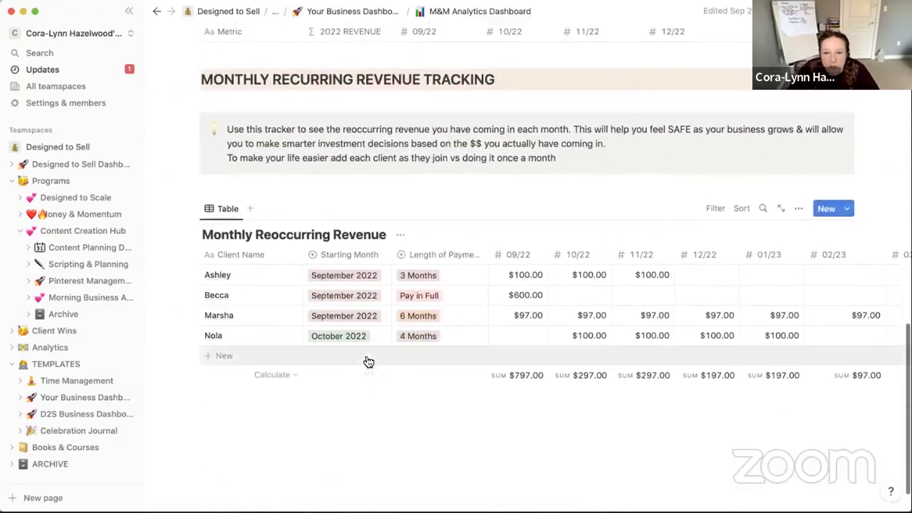
- Examine the sample Monthly Reoccurring Revenue table, including starting months, payment lengths, monthly amounts and column sums
left_click_drag(213, 78, 457, 81)
left_click(457, 81)
scroll(408, 375, "up", 2)
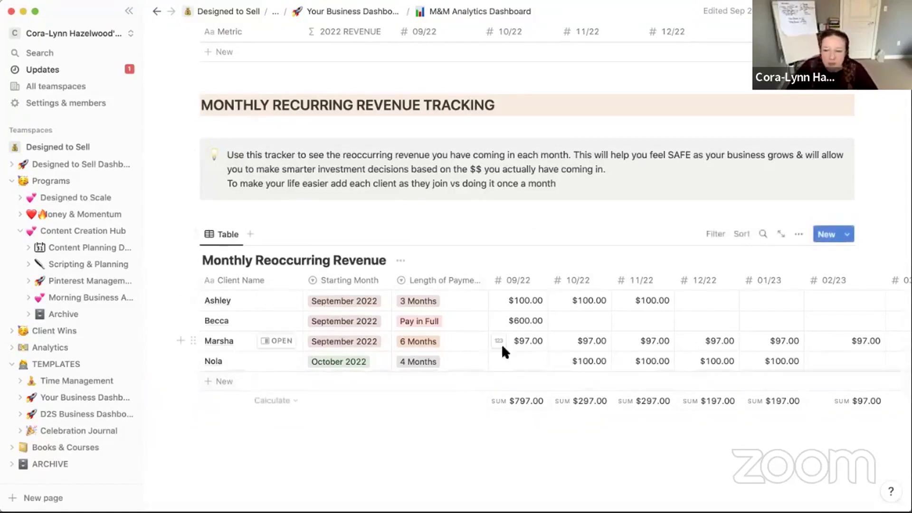
scroll(414, 350, "down", 1)
scroll(414, 350, "down", 1)
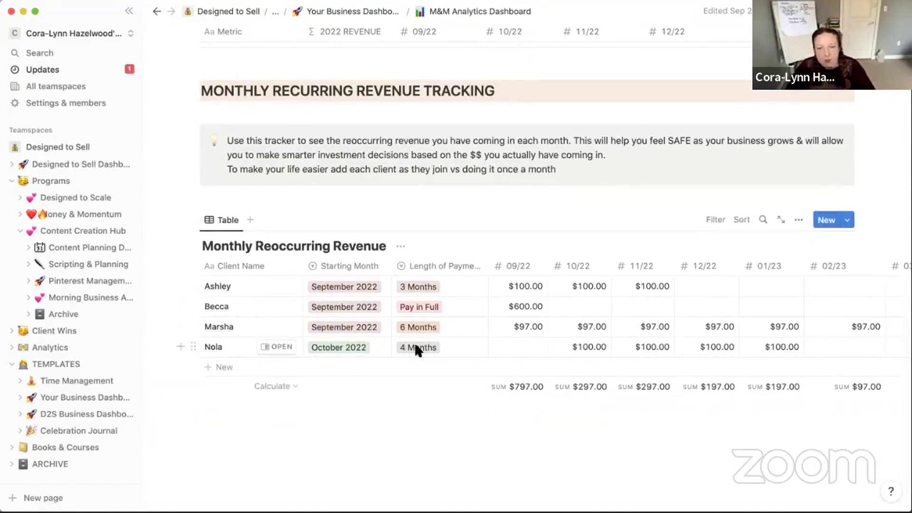
scroll(415, 345, "up", 1)
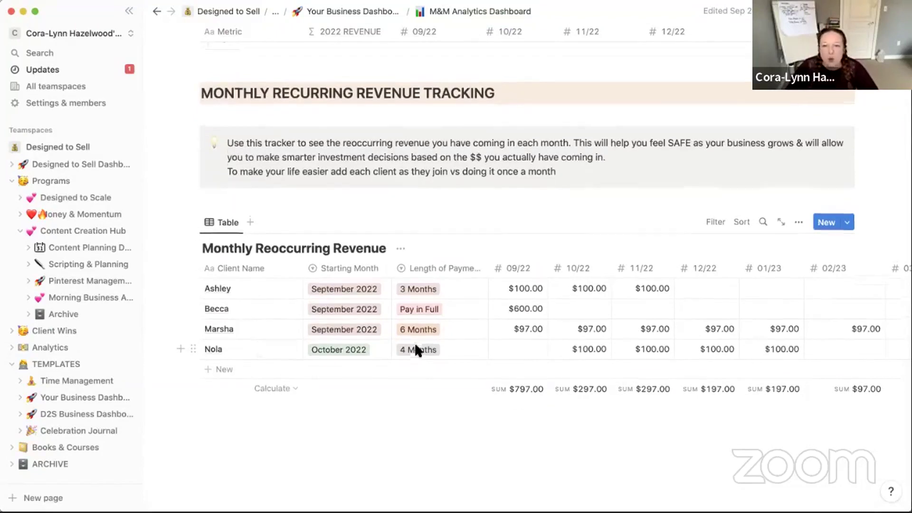
- Leave the M&M Analytics Dashboard through Your Business Dashboard, open the Designed to Sell Dashboard and review its quick links
scroll(415, 346, "up", 10)
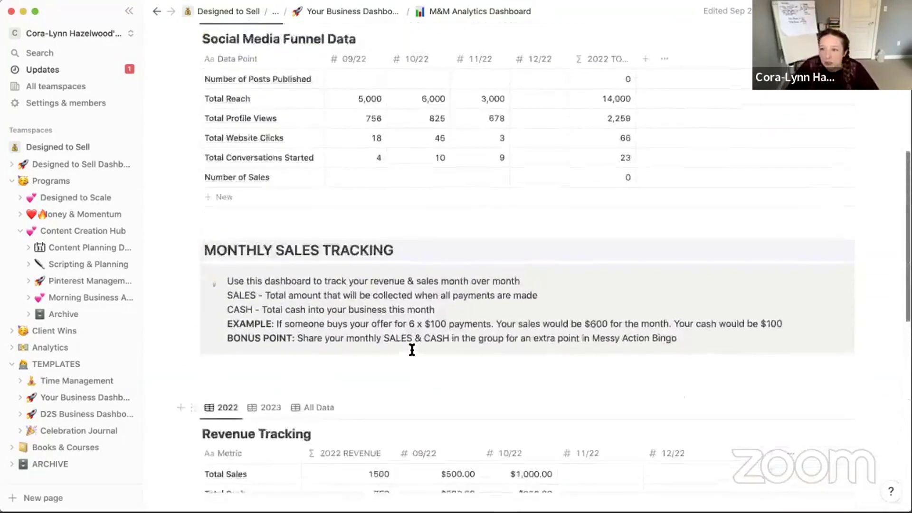
scroll(412, 350, "up", 10)
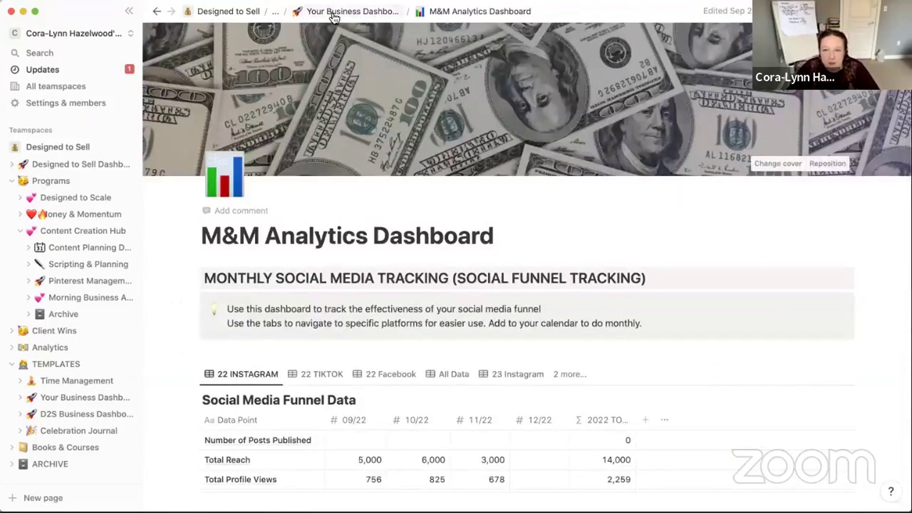
left_click(331, 10)
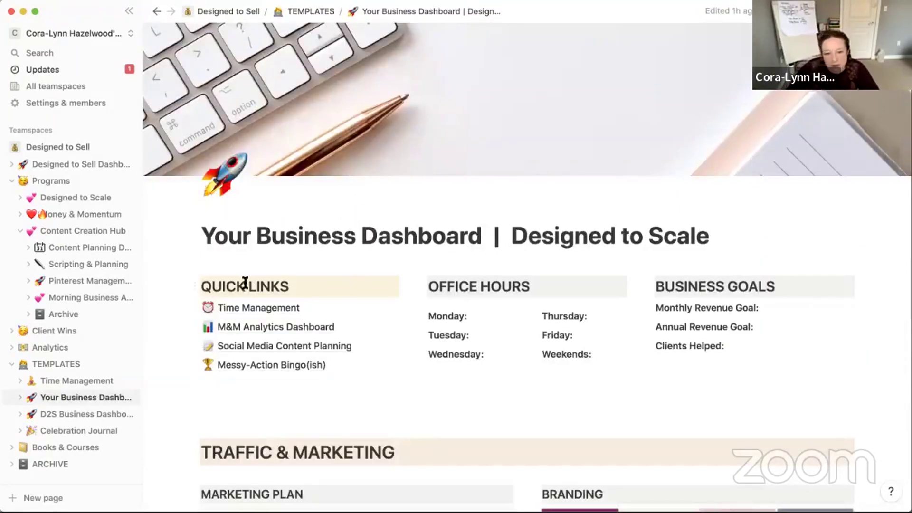
left_click(71, 165)
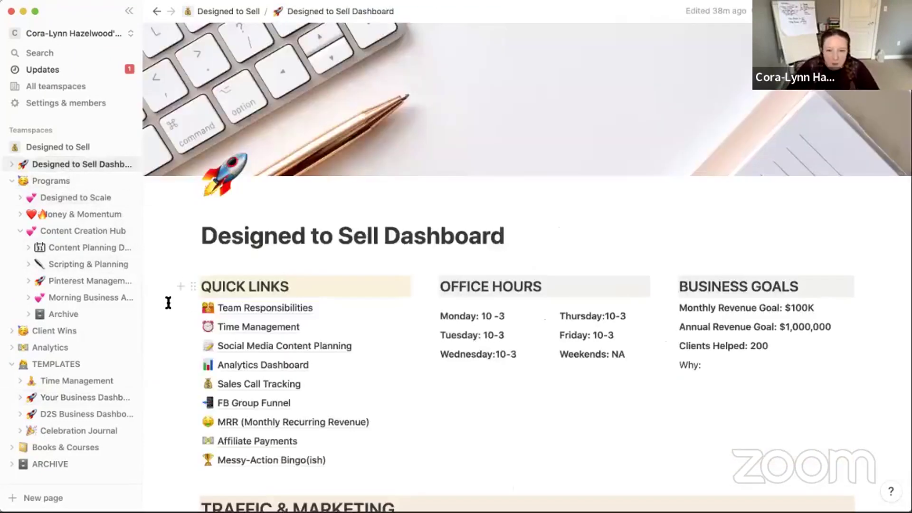
scroll(331, 394, "down", 1)
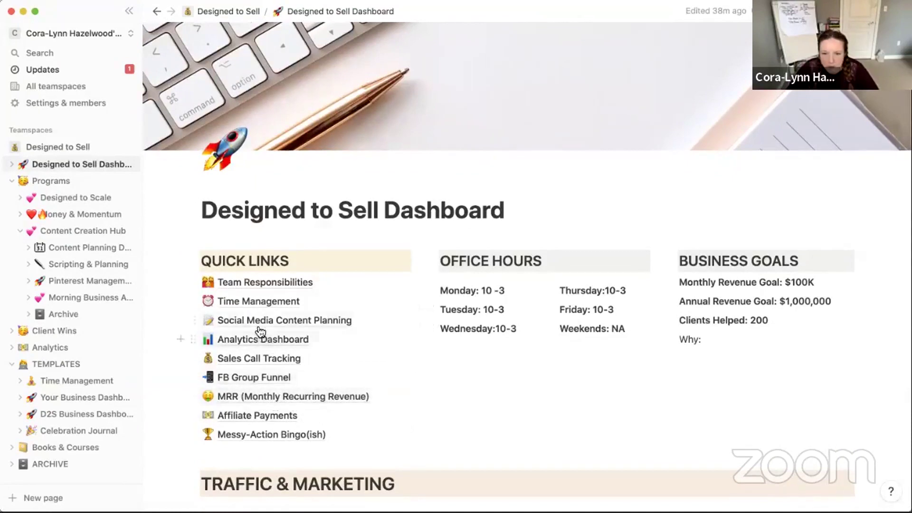
scroll(427, 389, "down", 2)
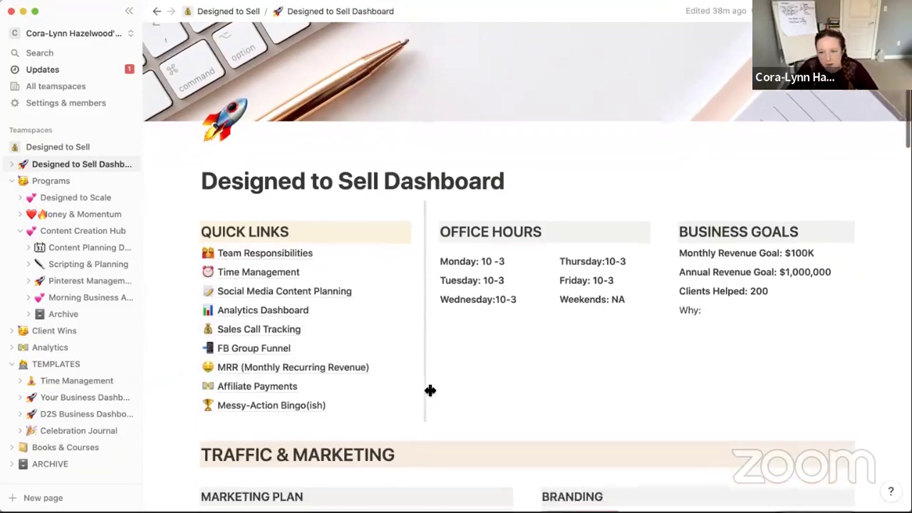
scroll(333, 361, "up", 2)
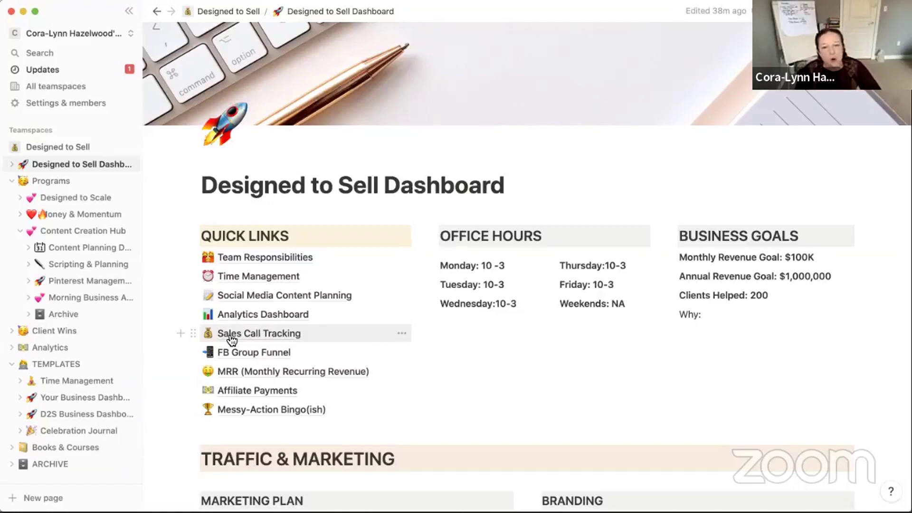
- Open Sales Call Tracking from the quick links and examine its board columns from DM Chat through No Status, including the card checklists
left_click(231, 335)
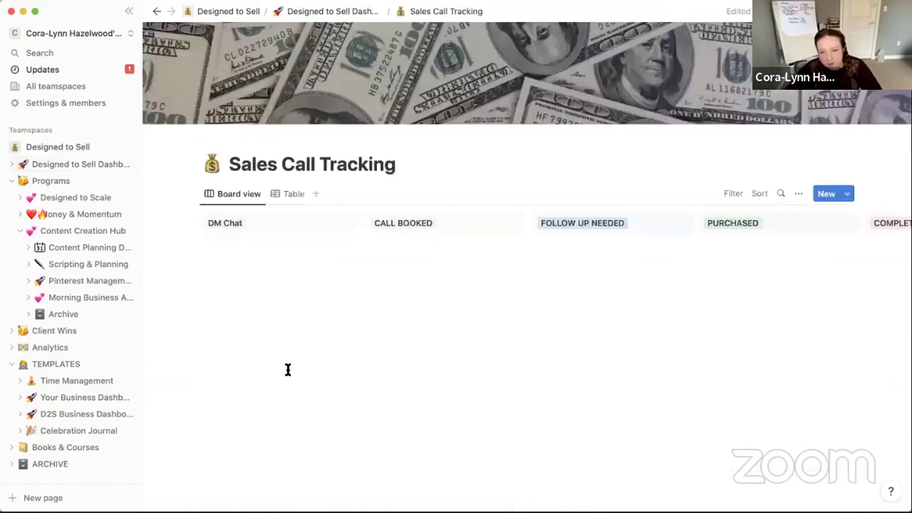
scroll(317, 305, "up", 2)
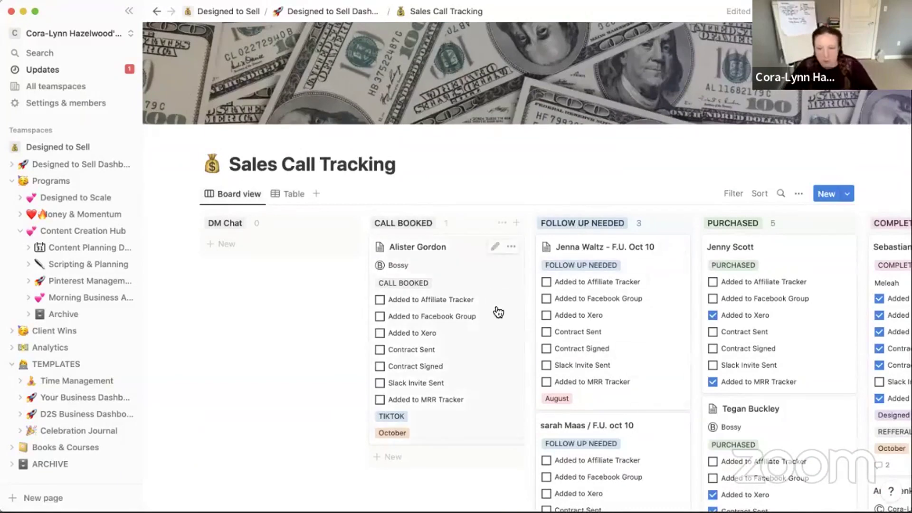
scroll(495, 310, "right", 4)
scroll(637, 260, "right", 7)
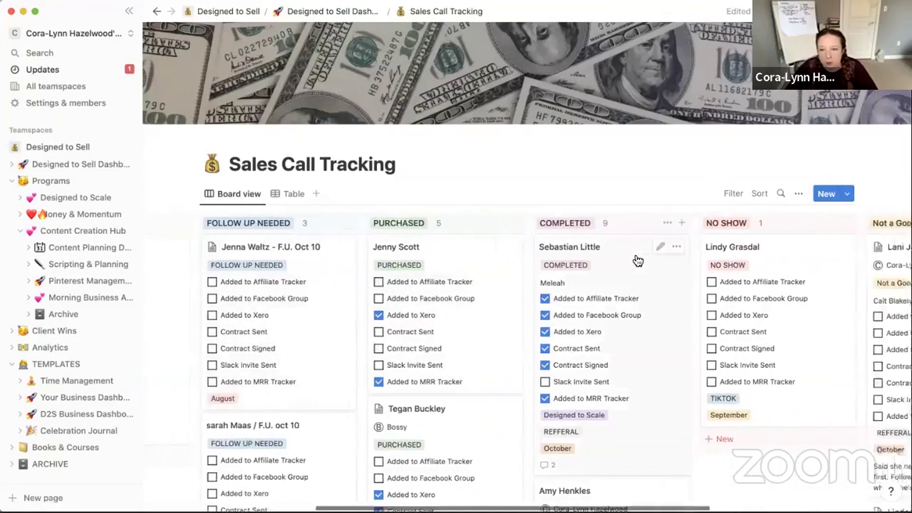
scroll(638, 261, "right", 3)
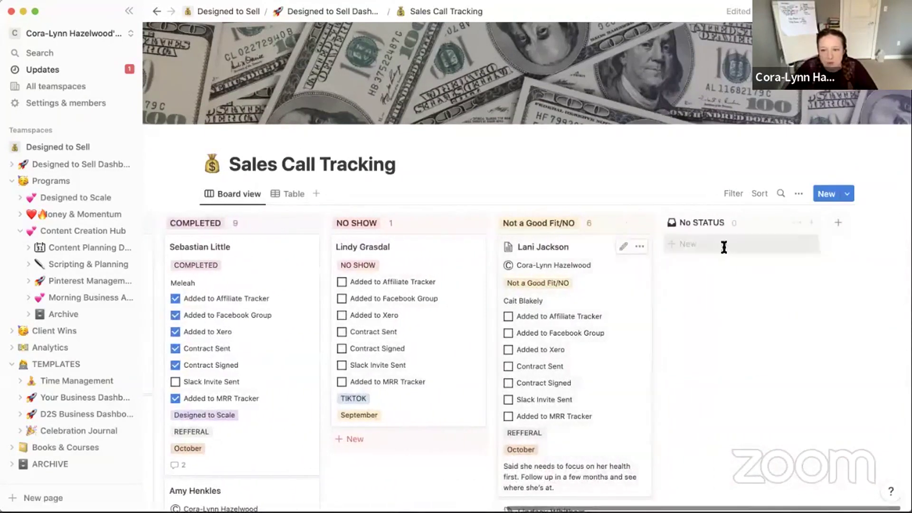
scroll(413, 267, "left", 8)
scroll(421, 264, "left", 8)
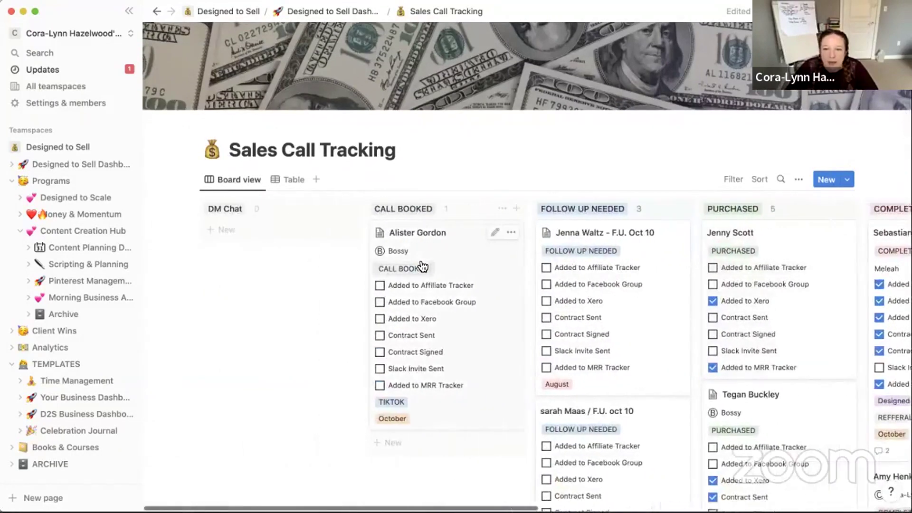
scroll(418, 265, "down", 3)
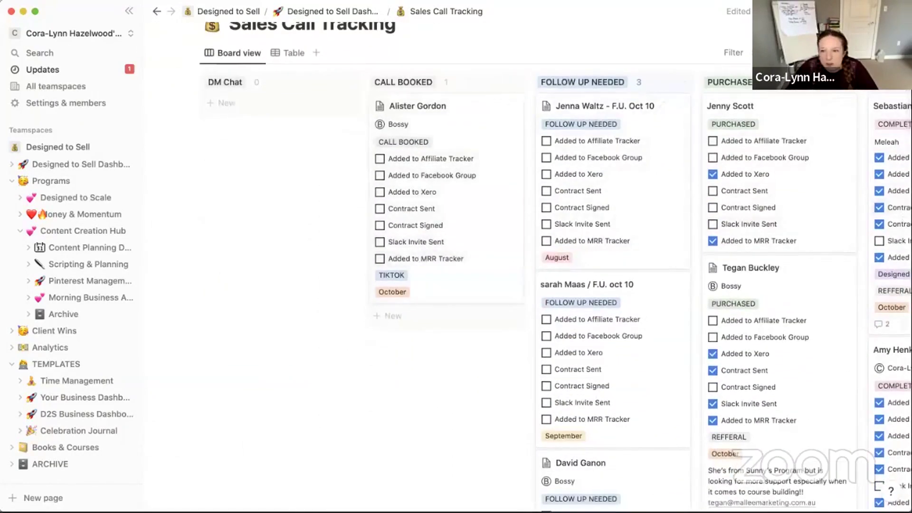
- Narrow the application window so the Sales Call Tracking board shows only the DM Chat and Call Booked columns
left_click_drag(894, 207, 522, 207)
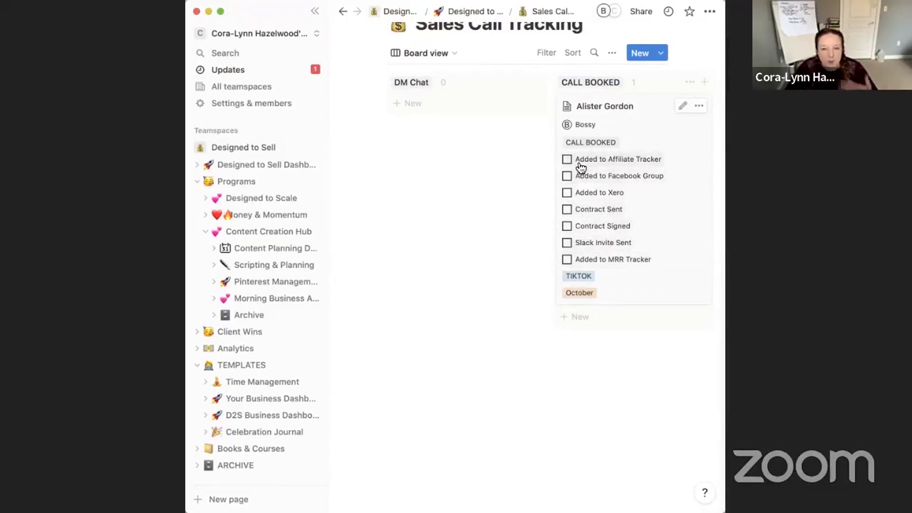
- Leave Sales Call Tracking for the Designed to Sell Dashboard and widen the application window to the full screen width
scroll(511, 204, "up", 3)
scroll(511, 215, "down", 2)
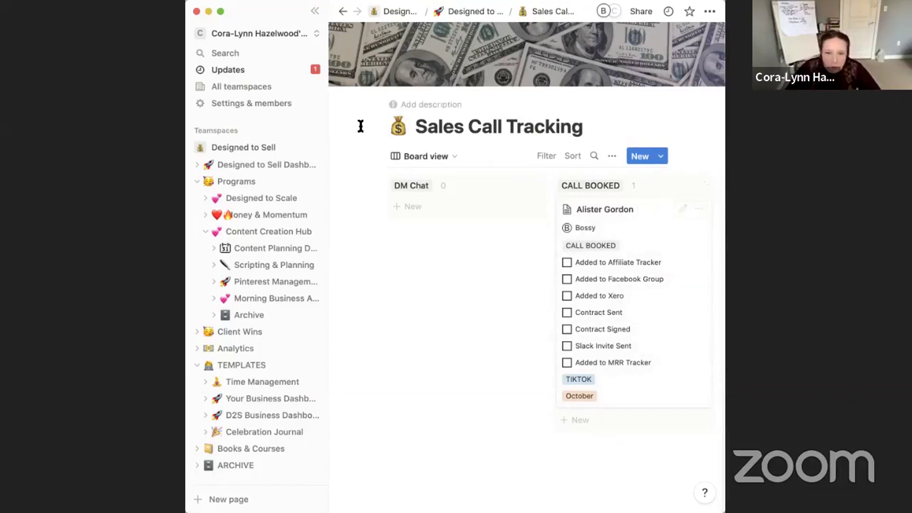
left_click(457, 13)
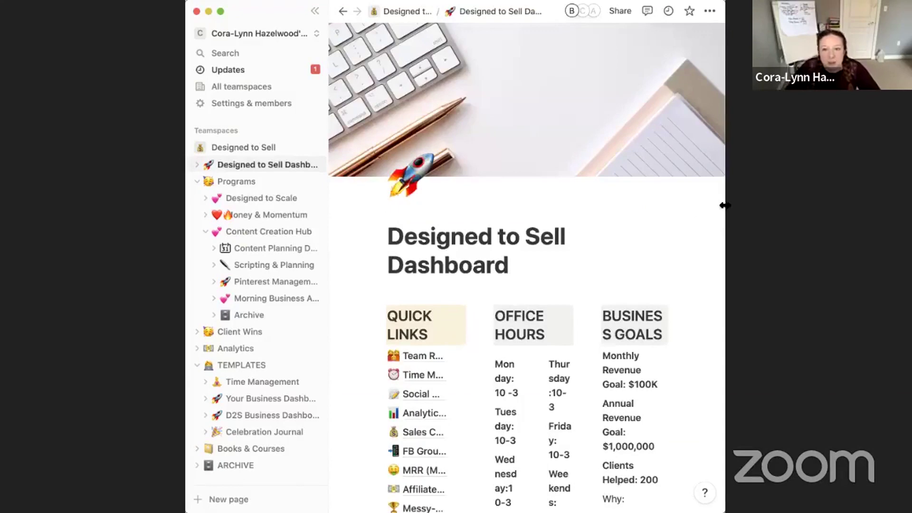
left_click_drag(724, 205, 910, 207)
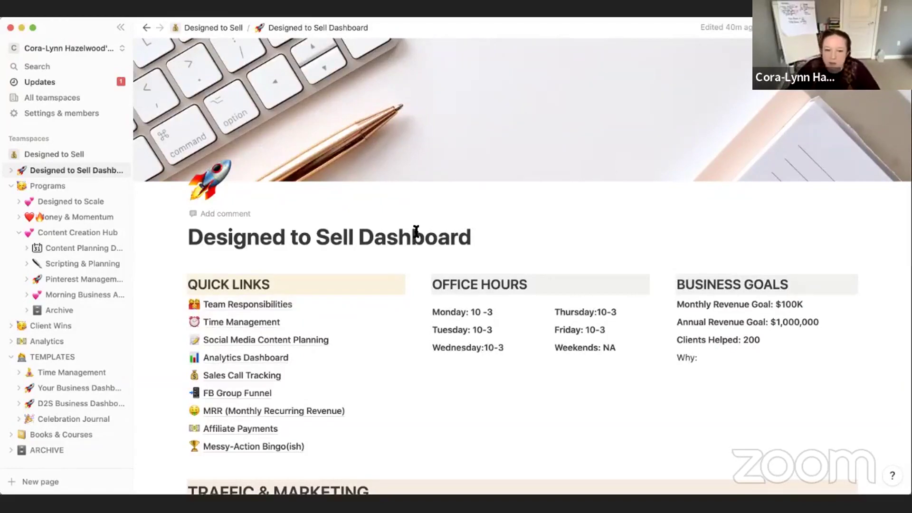
scroll(410, 243, "down", 1)
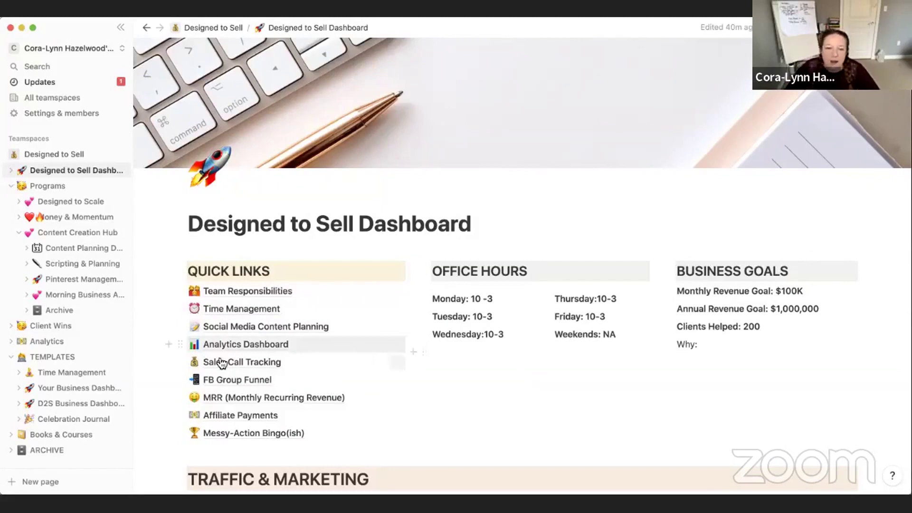
- Open the D2S Business Dashboard template, switch to Your Business Dashboard and review its sections down to Tech & Important Links
left_click(64, 404)
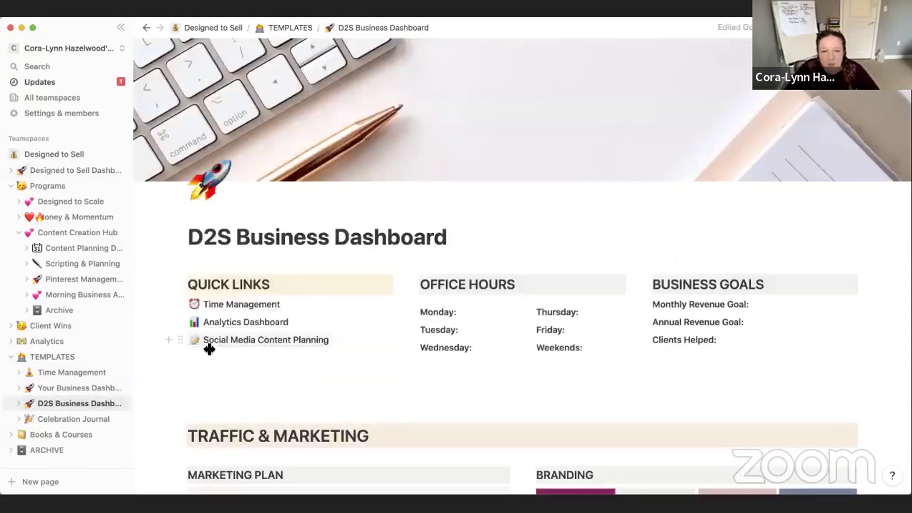
left_click(76, 388)
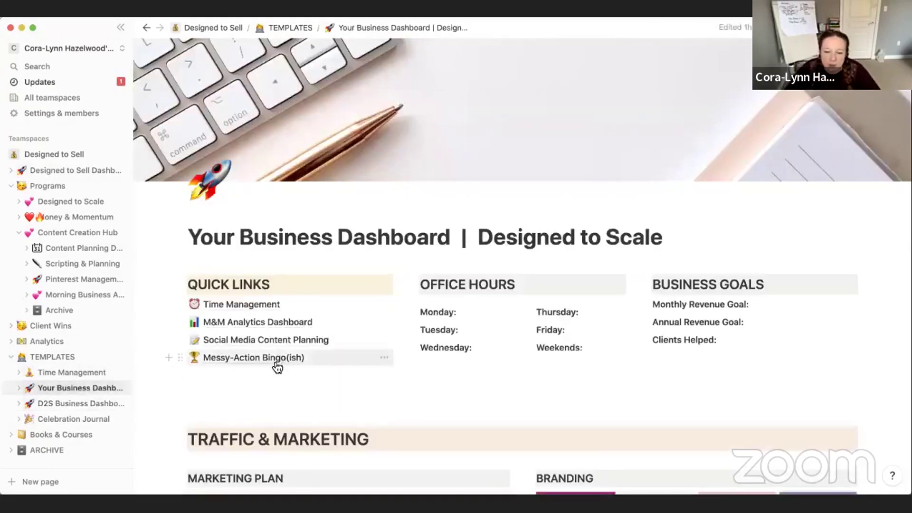
scroll(306, 382, "down", 3)
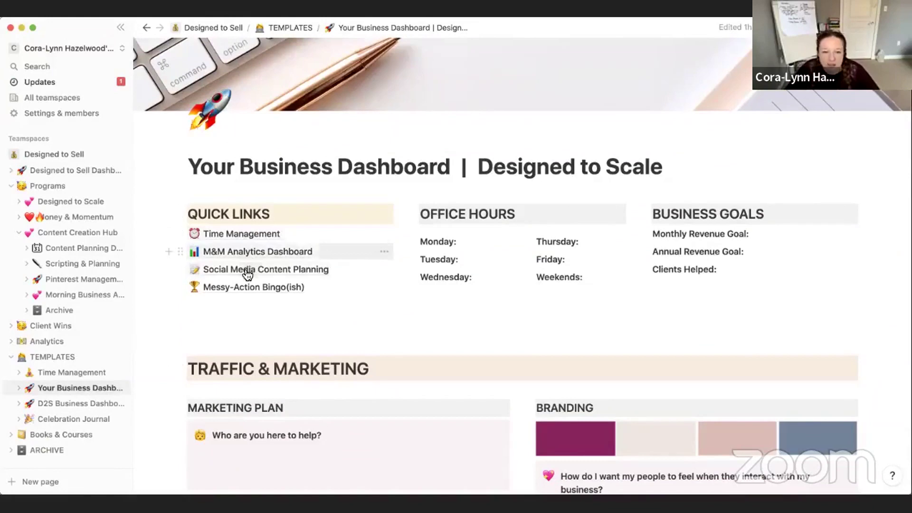
scroll(347, 351, "down", 18)
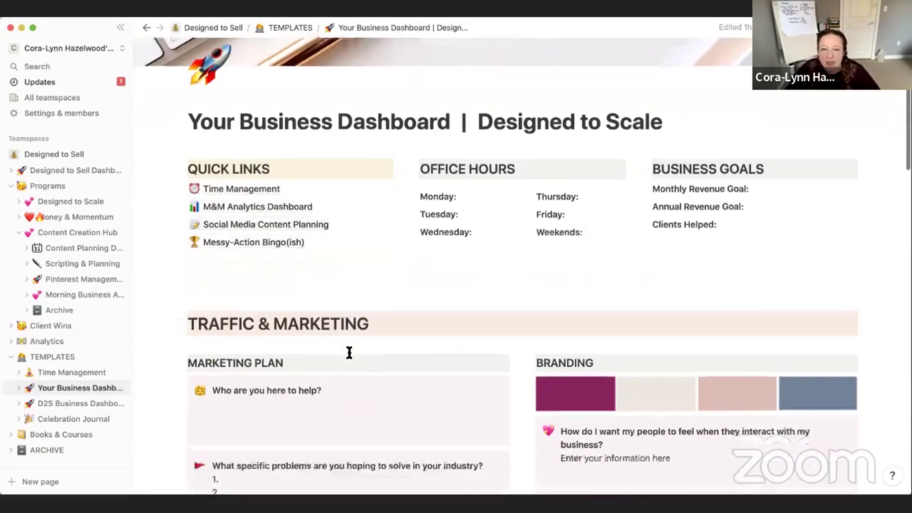
scroll(348, 351, "down", 16)
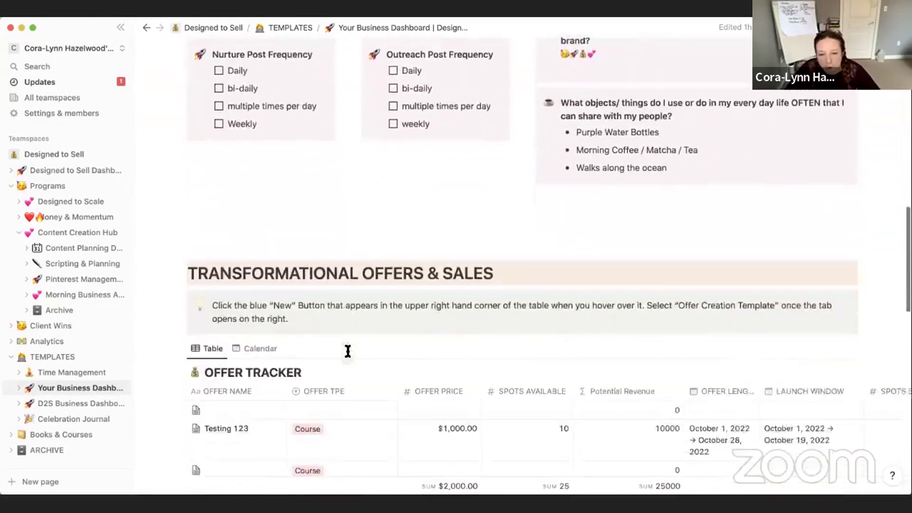
scroll(362, 240, "down", 20)
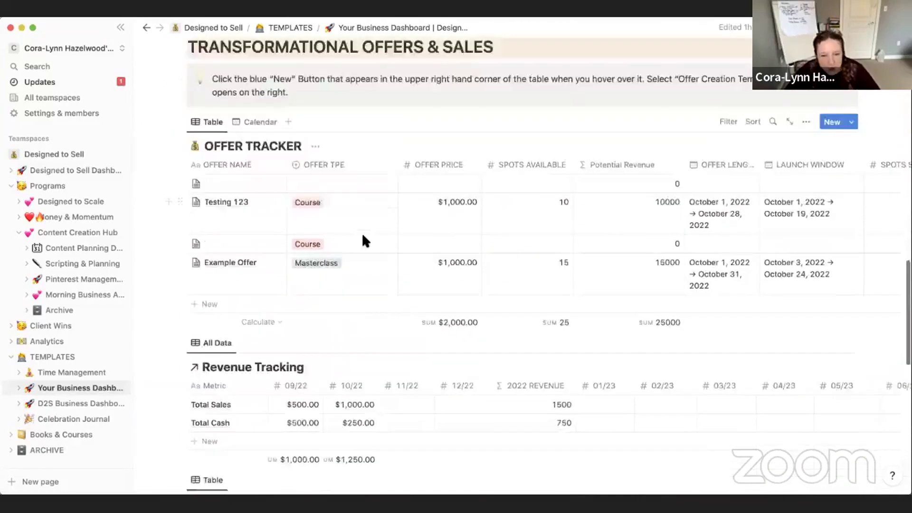
scroll(218, 133, "down", 1)
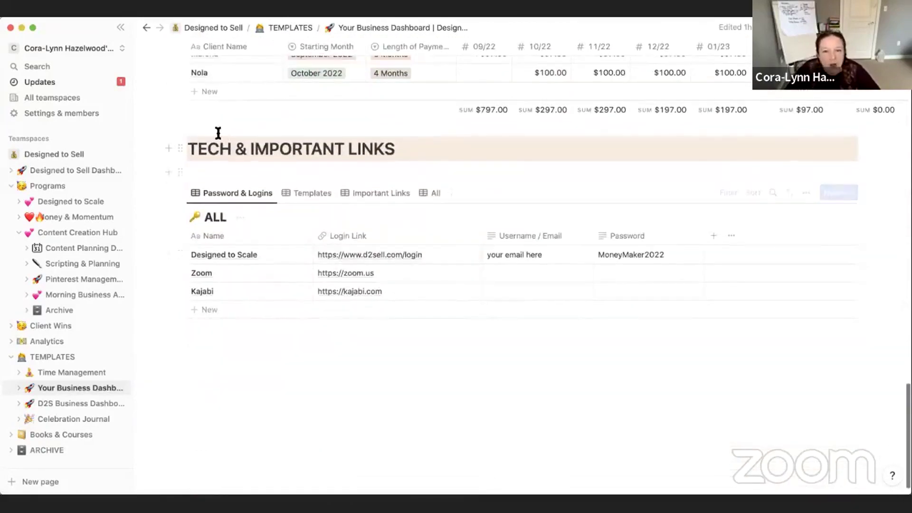